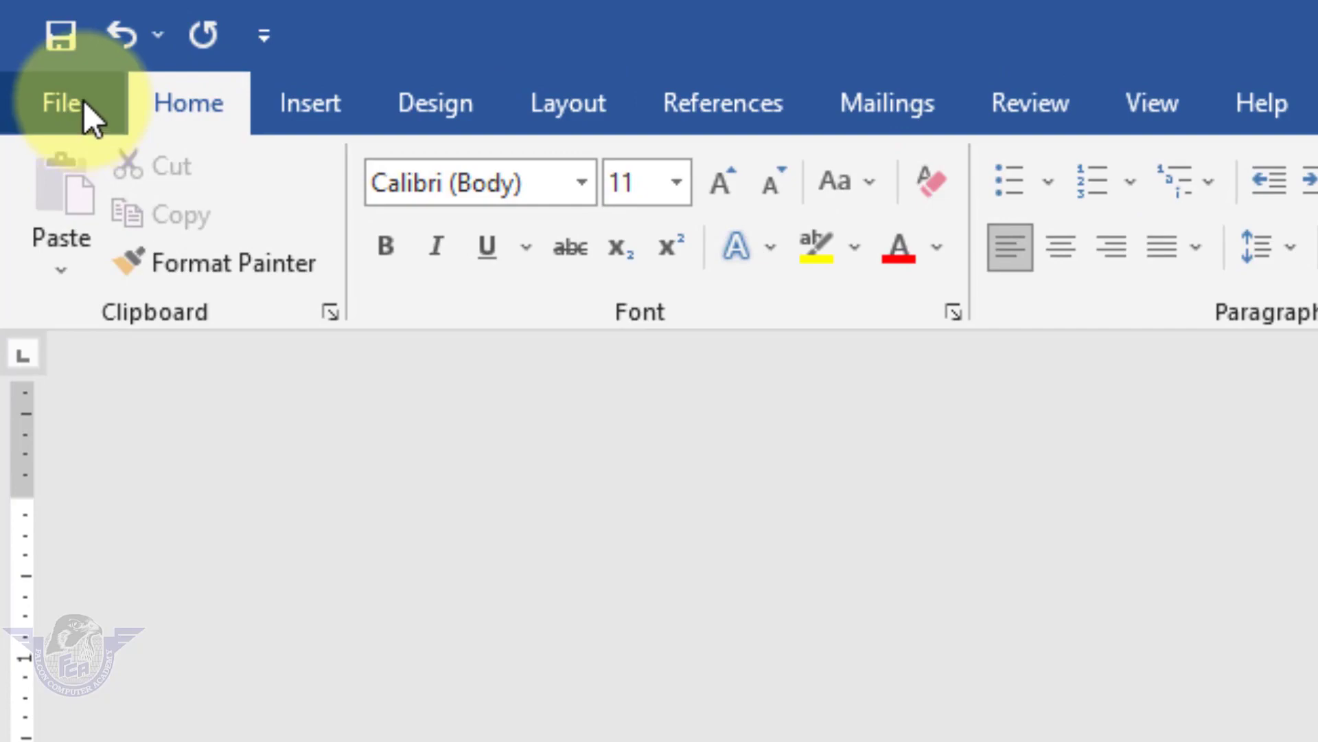
Create a new blank document (Document3) and zoom in on the empty page.
{"action": "left_click", "coordinate": [84, 101]}
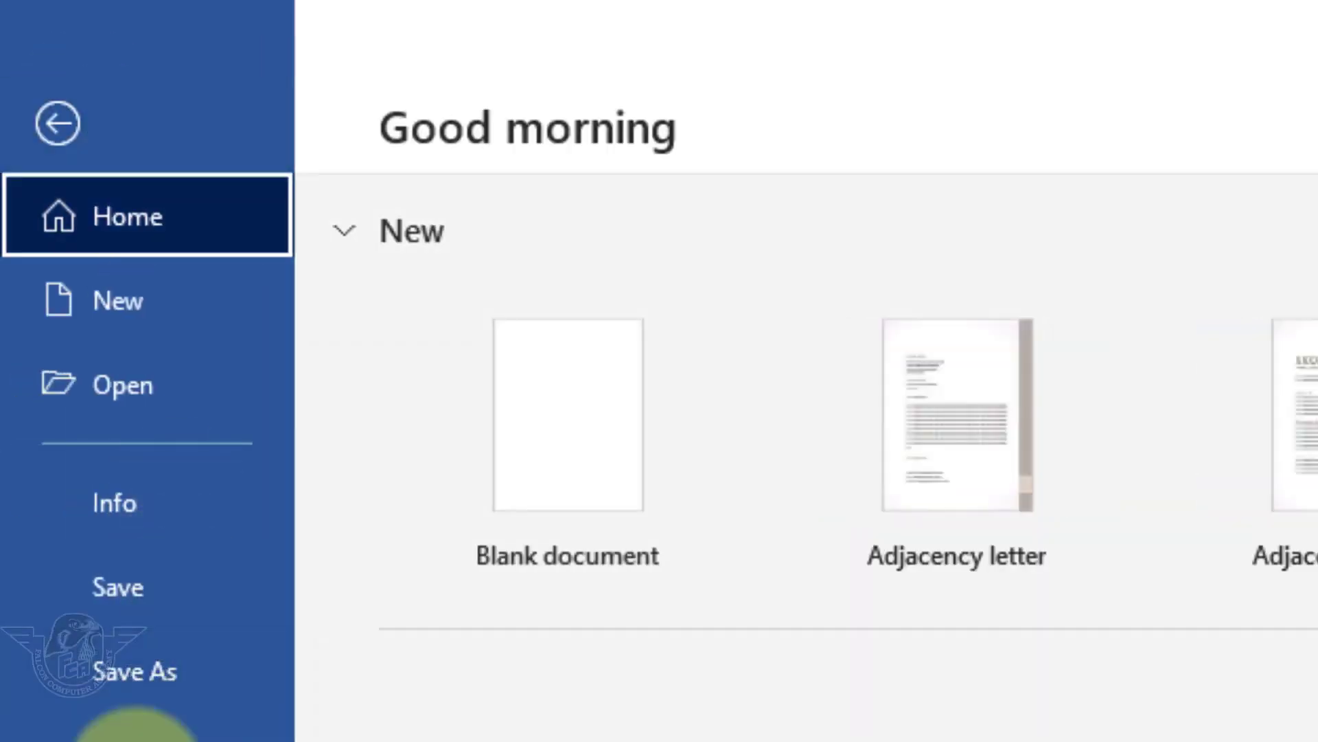
{"action": "left_click", "coordinate": [167, 321]}
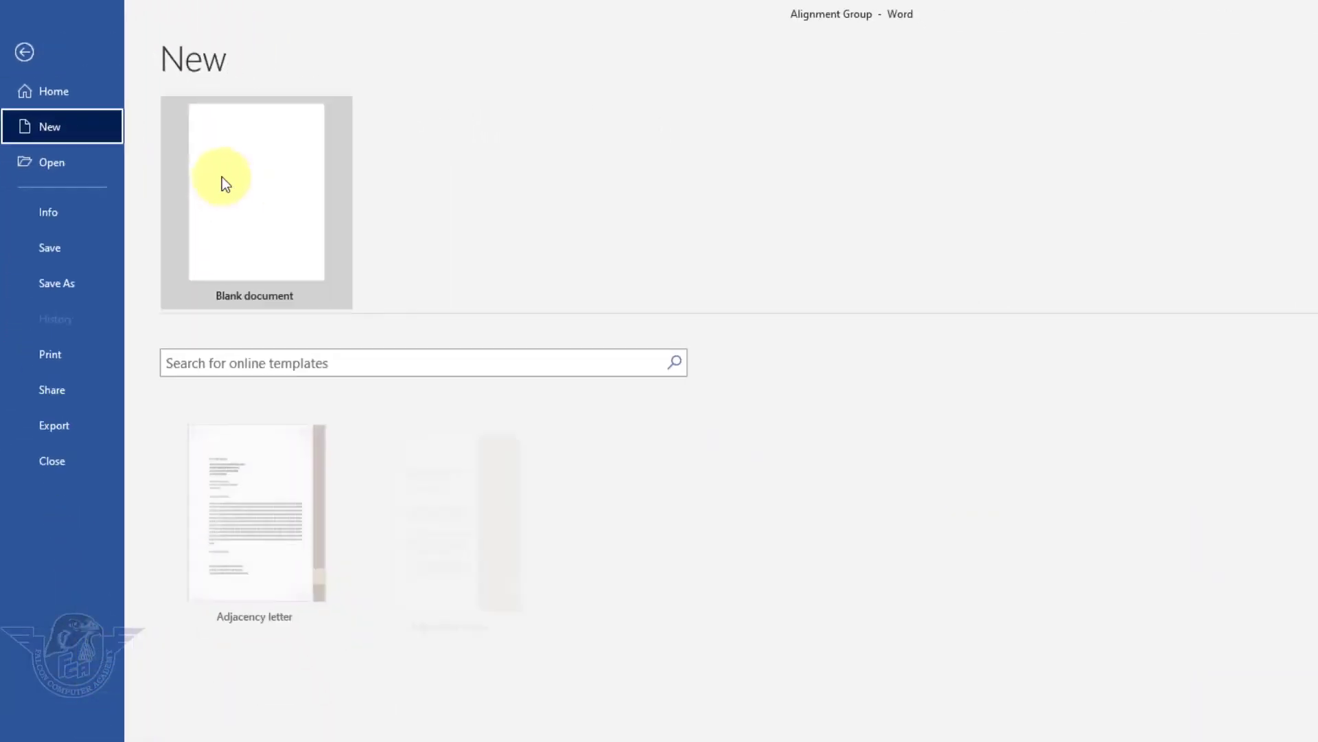
{"action": "left_click", "coordinate": [184, 155]}
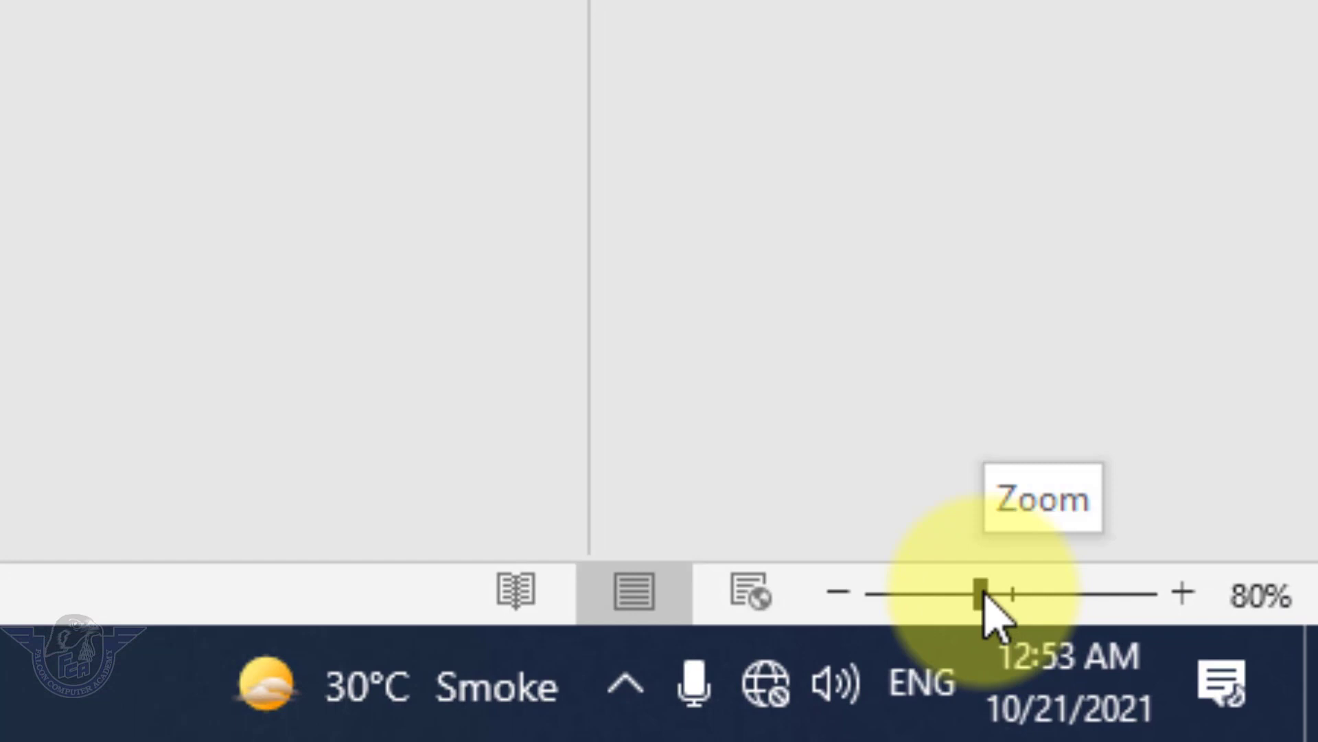
{"action": "left_click_drag", "start_coordinate": [1170, 677], "coordinate": [1247, 706]}
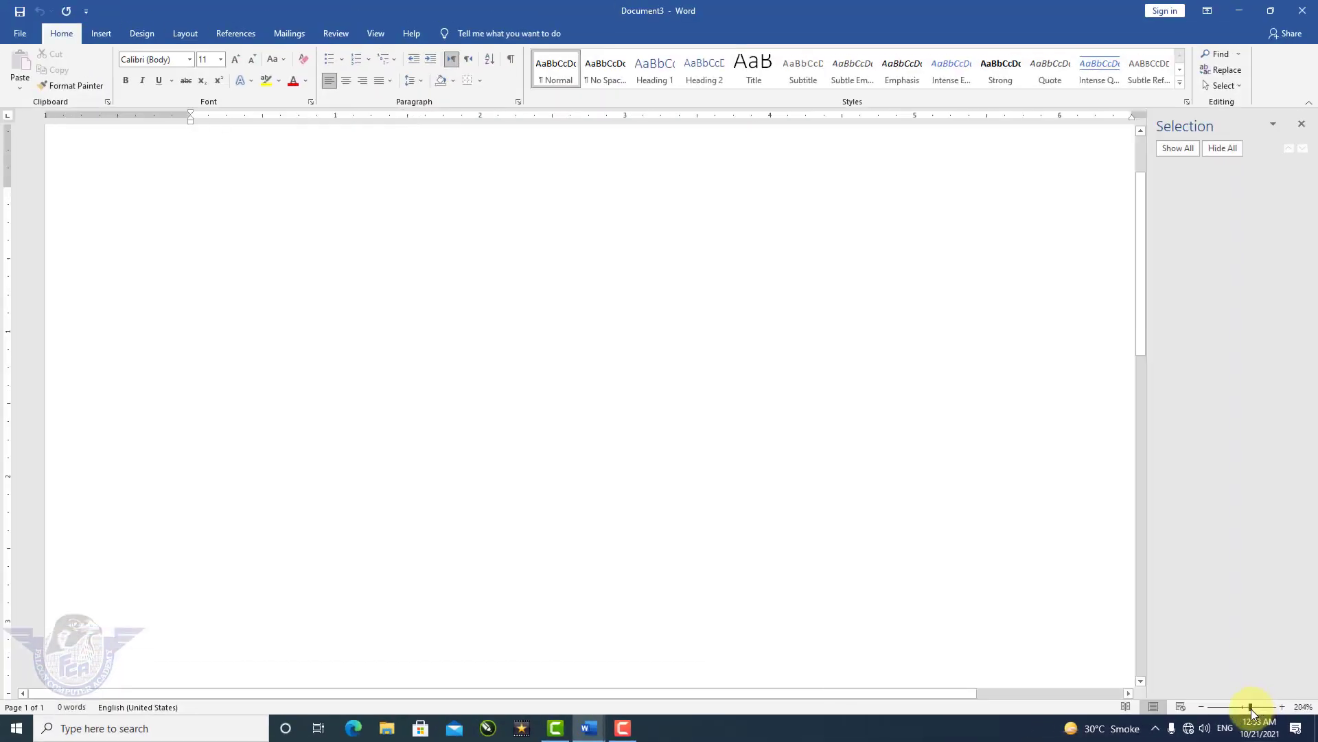
{"action": "scroll", "coordinate": [879, 519], "scroll_direction": "up", "scroll_amount": 2}
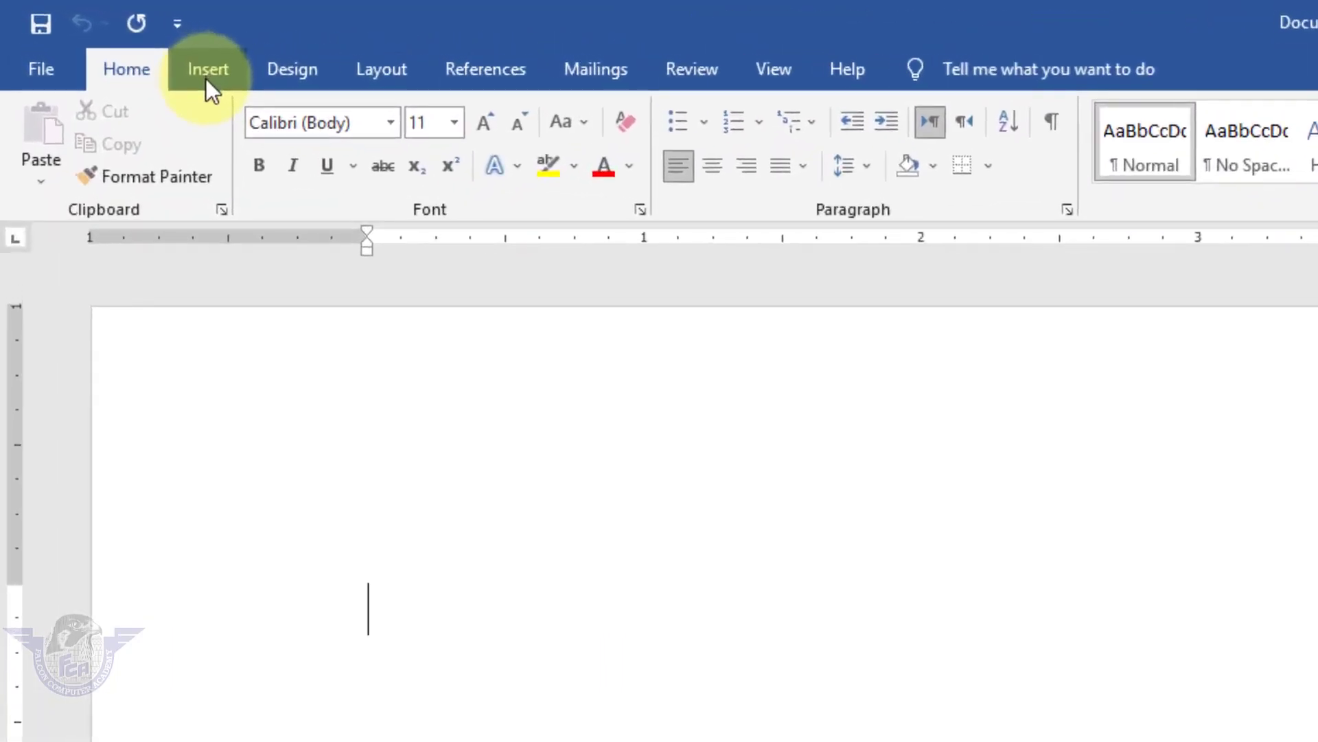
Draw a blue Diamond shape near the upper left of the page.
{"action": "left_click", "coordinate": [206, 79]}
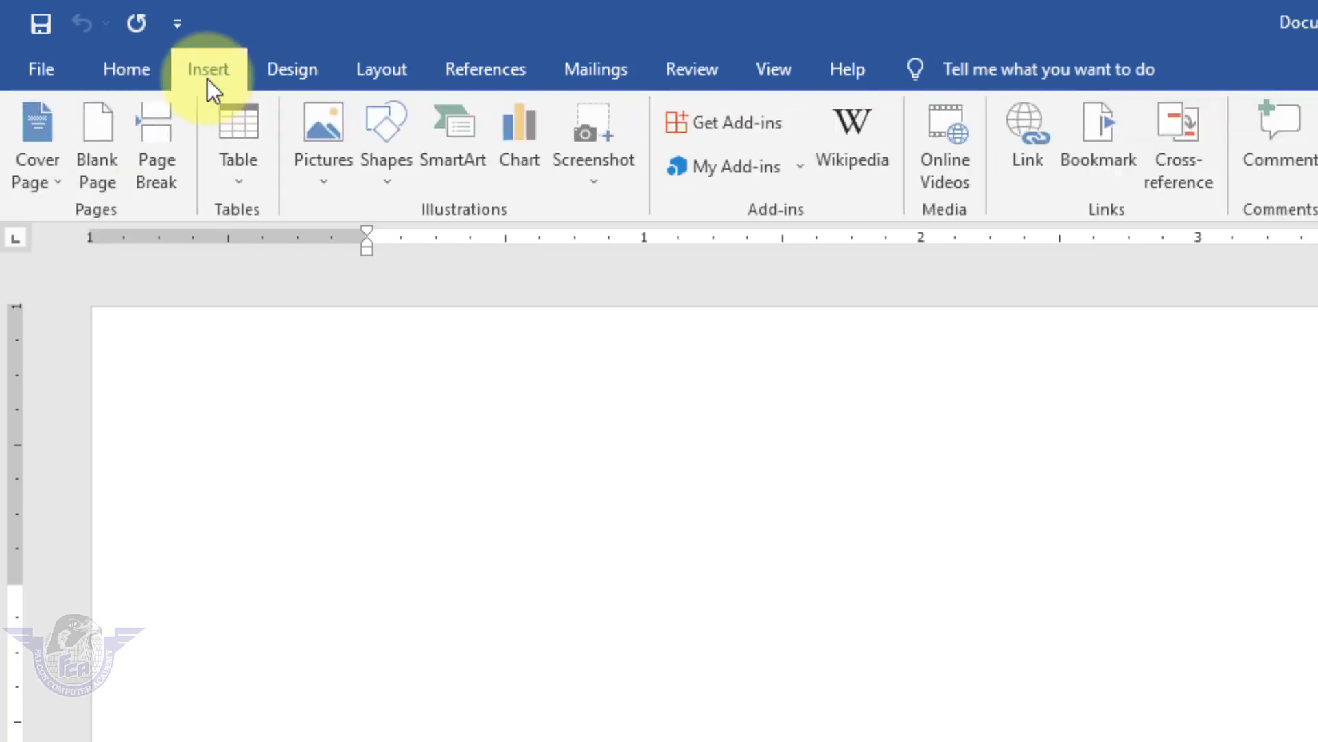
{"action": "left_click", "coordinate": [389, 194]}
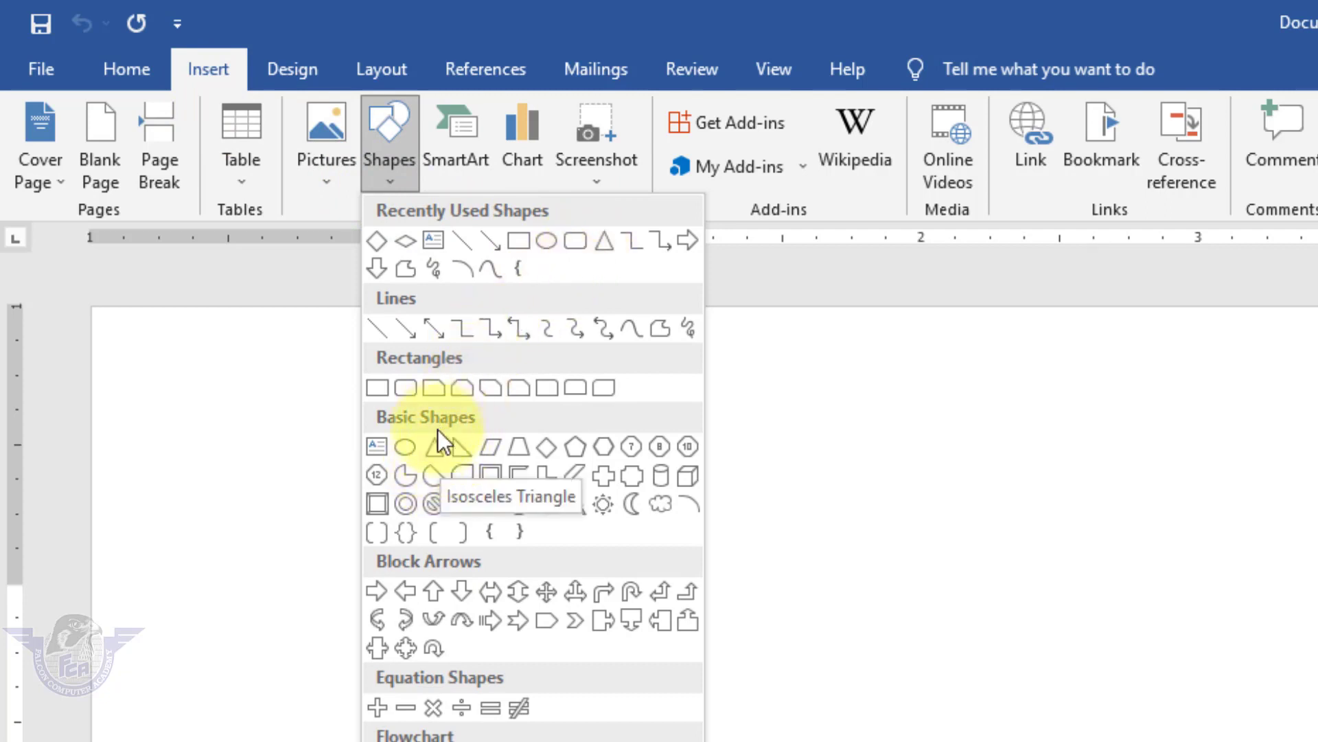
{"action": "left_click", "coordinate": [378, 242]}
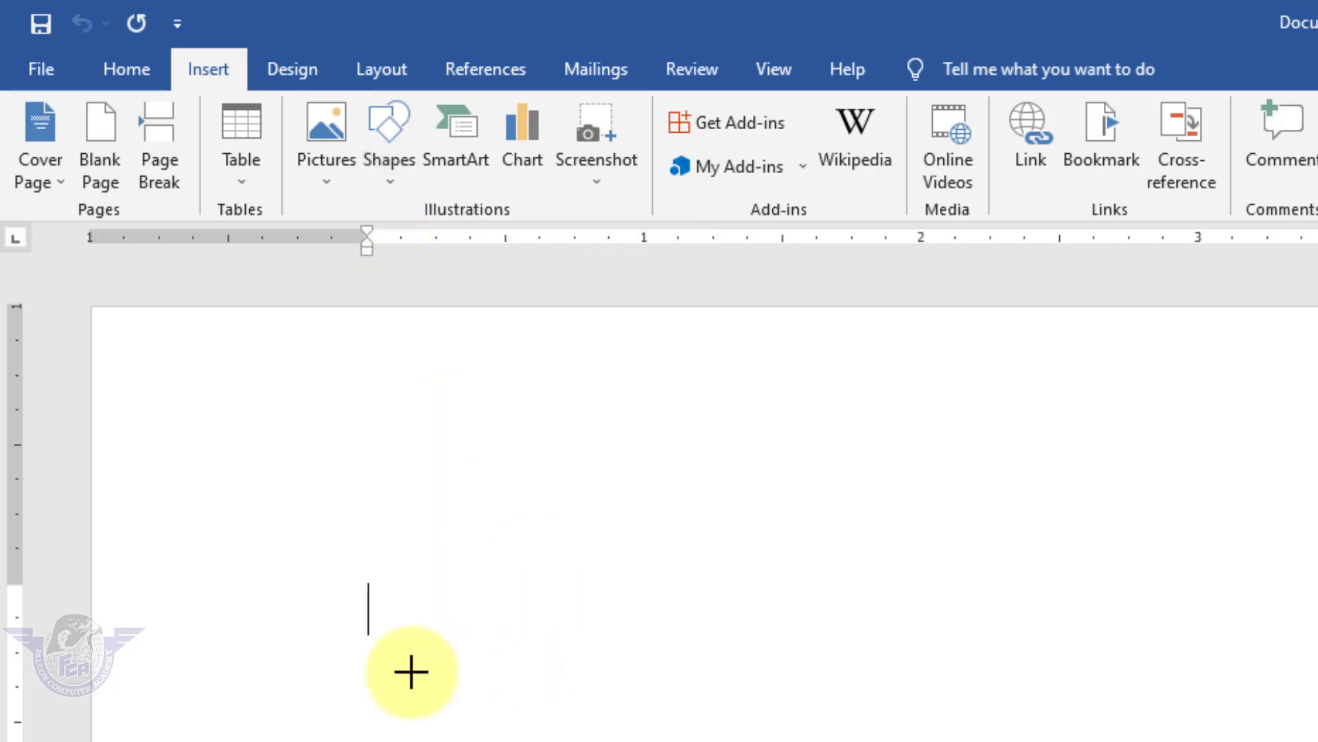
{"action": "left_click_drag", "start_coordinate": [332, 615], "coordinate": [447, 741]}
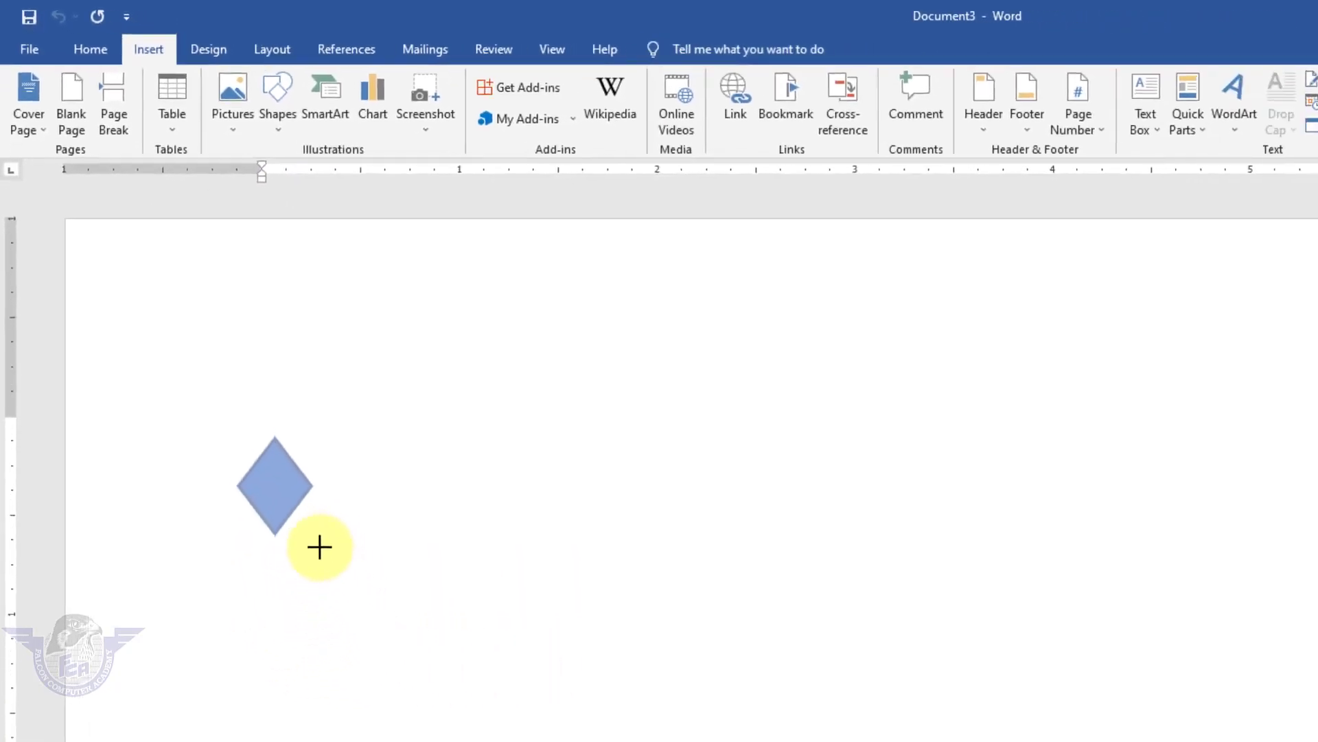
{"action": "mouse_move", "coordinate": [320, 547]}
{"action": "left_mouse_down"}
{"action": "mouse_move", "coordinate": [330, 563]}
{"action": "mouse_move", "coordinate": [334, 550]}
{"action": "left_mouse_up"}
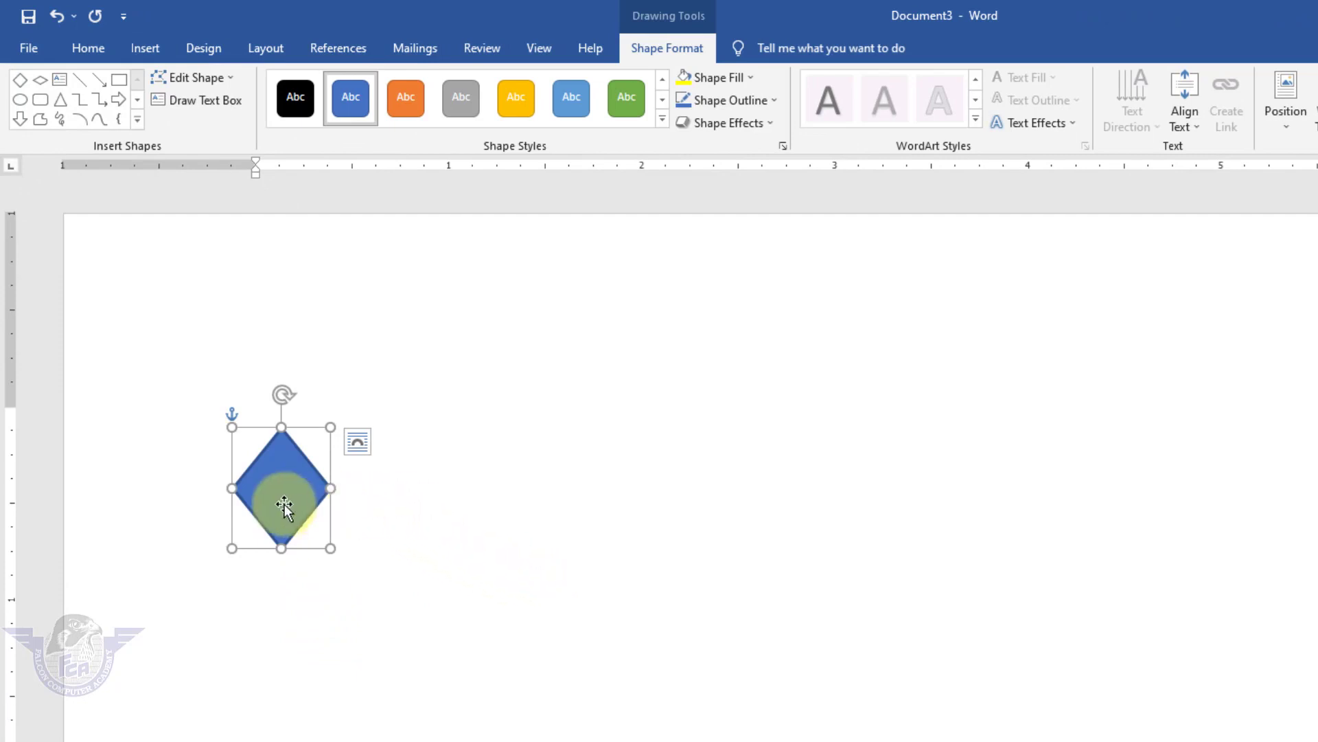
Ctrl-drag copies of the diamond across the page to form an uneven row of ten.
{"action": "key", "text": "ctrl"}
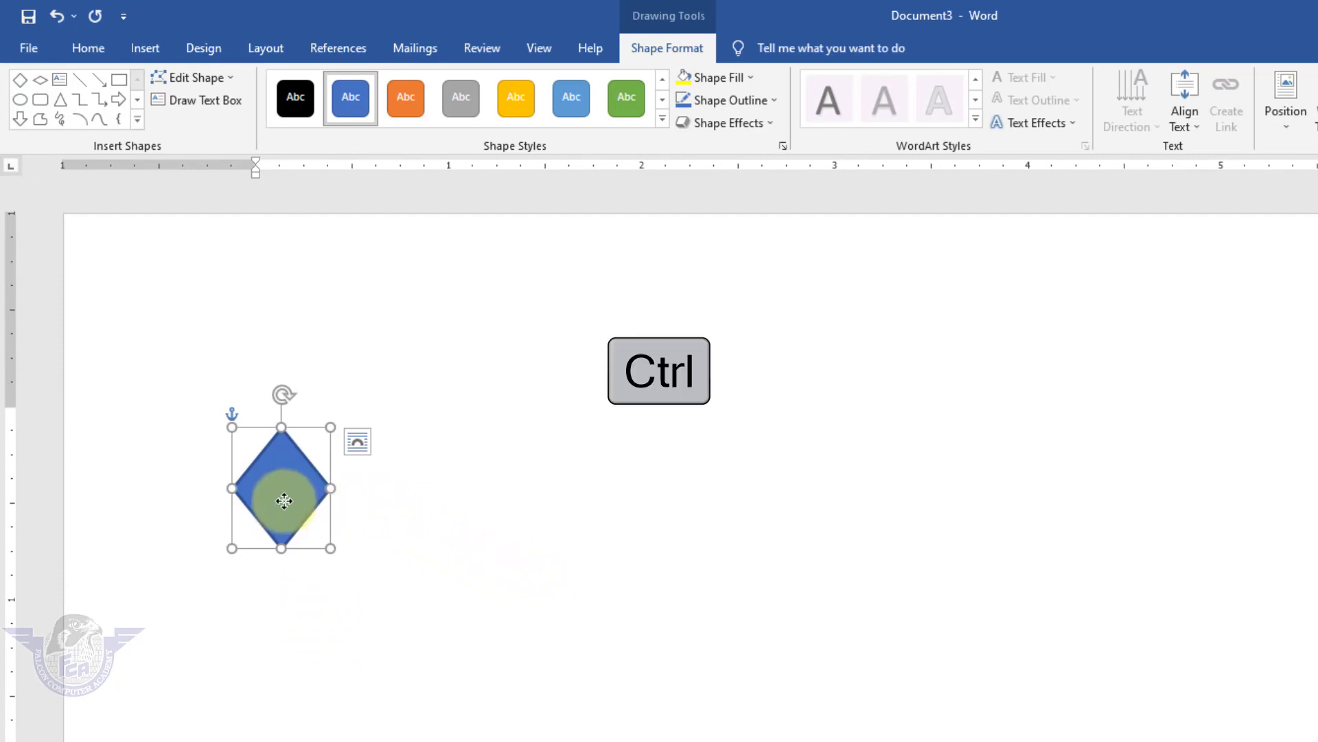
{"action": "left_click_drag", "start_coordinate": [284, 501], "coordinate": [369, 529]}
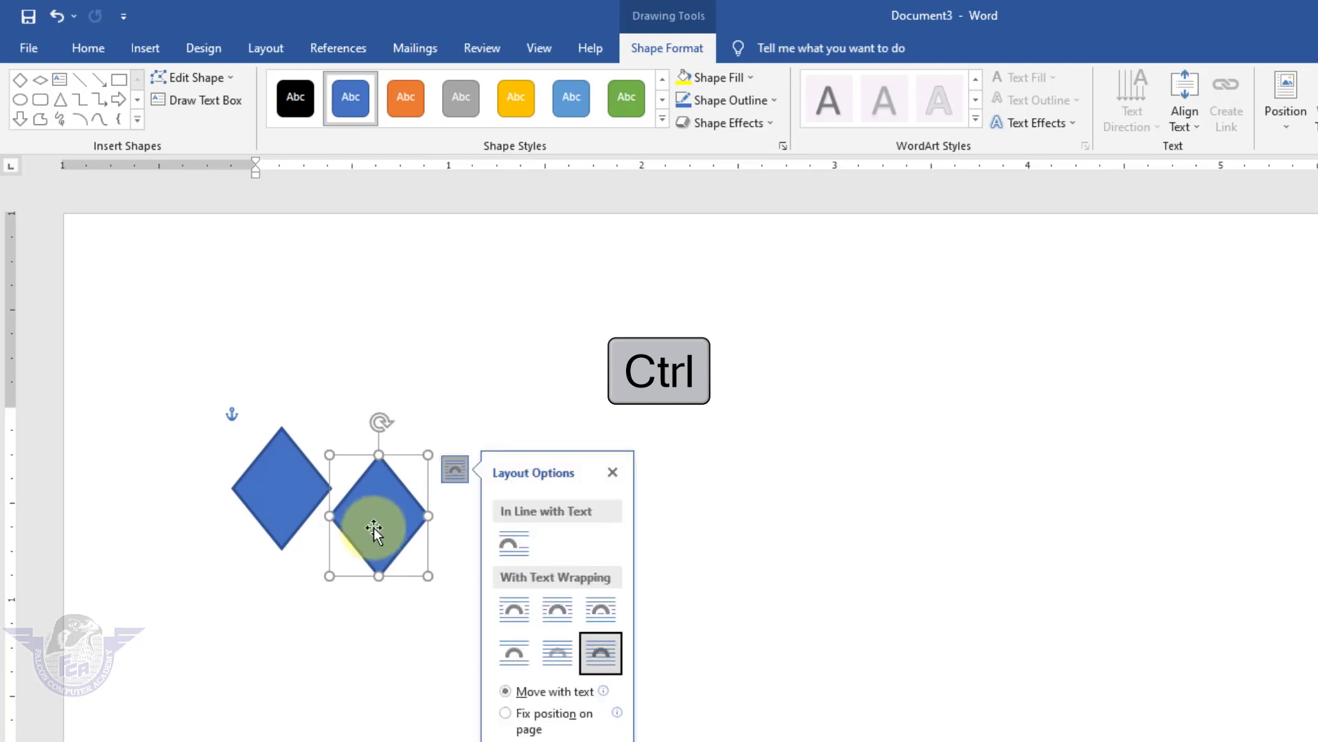
{"action": "left_click_drag", "start_coordinate": [380, 527], "coordinate": [1214, 477]}
{"action": "key", "text": "ctrl"}
{"action": "left_click", "coordinate": [837, 522]}
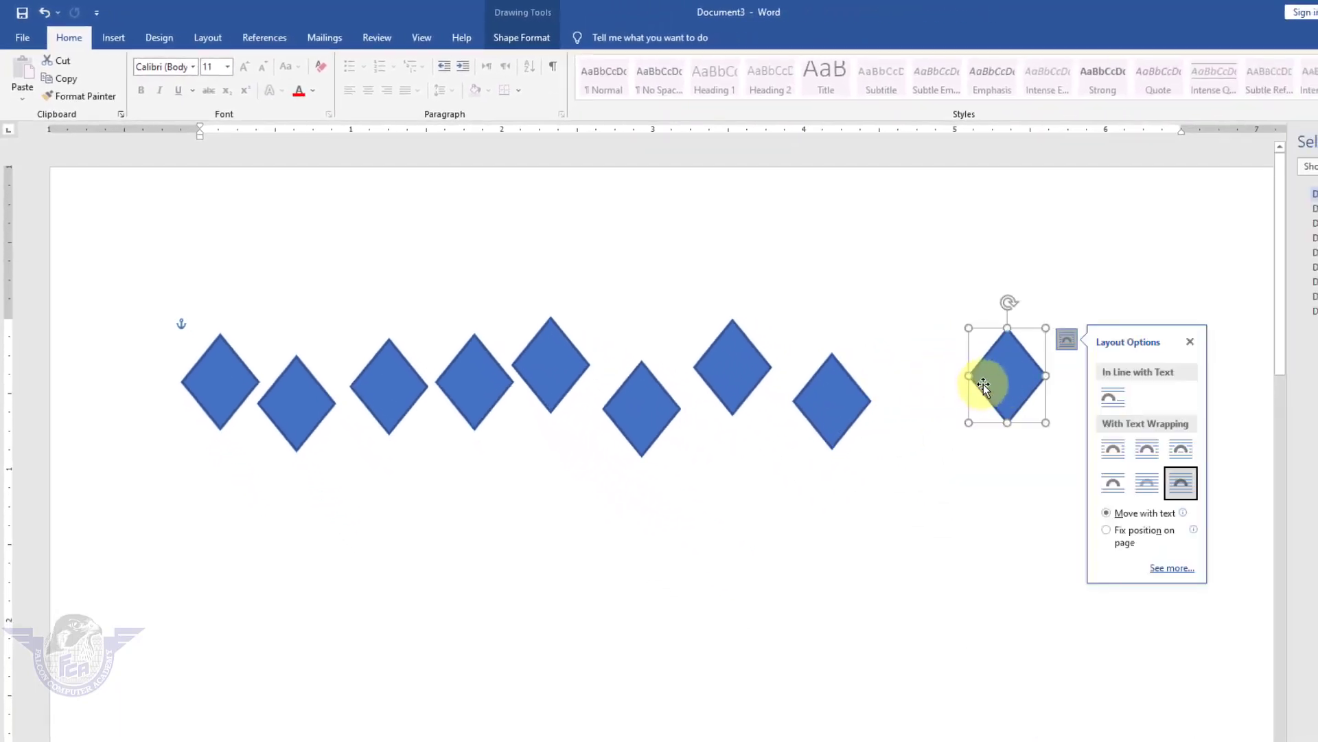
{"action": "left_click_drag", "start_coordinate": [983, 386], "coordinate": [1084, 378]}
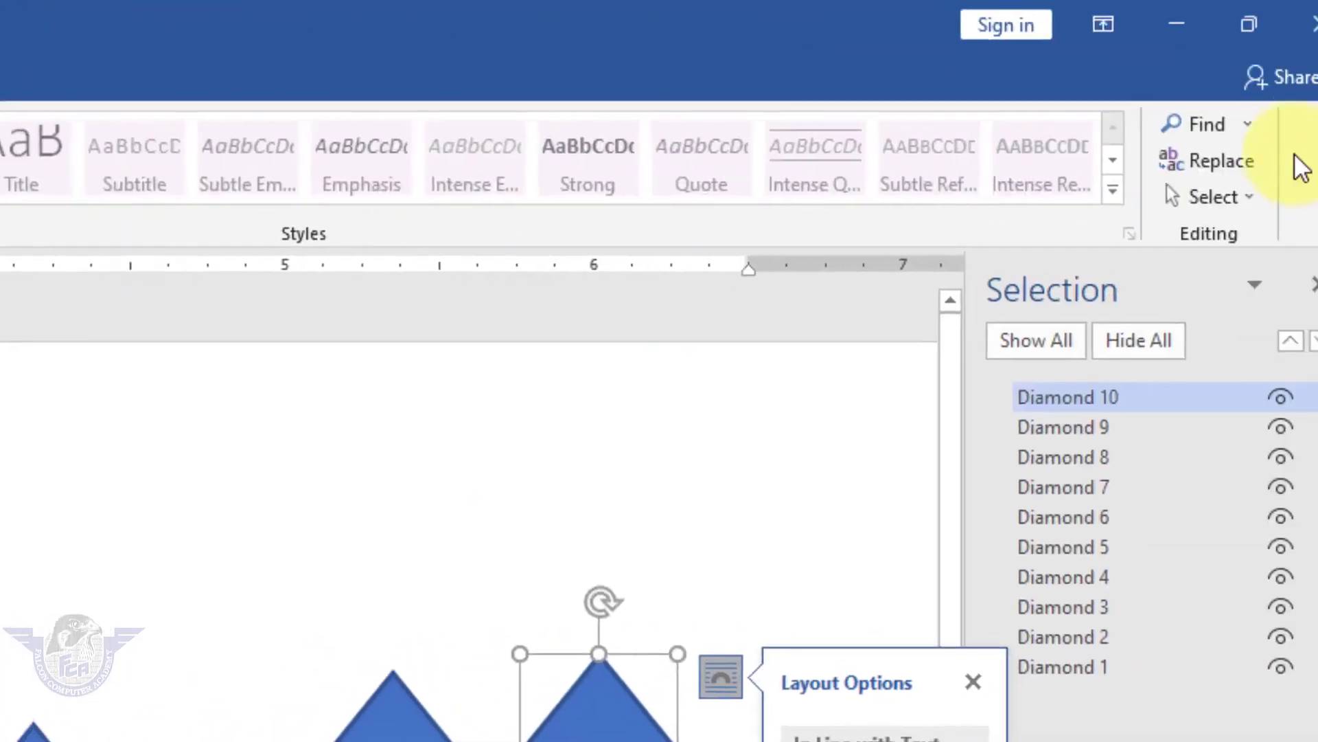
Use Select Objects to marquee-select all ten diamonds, Diamond 1 through Diamond 10.
{"action": "left_click", "coordinate": [1213, 200]}
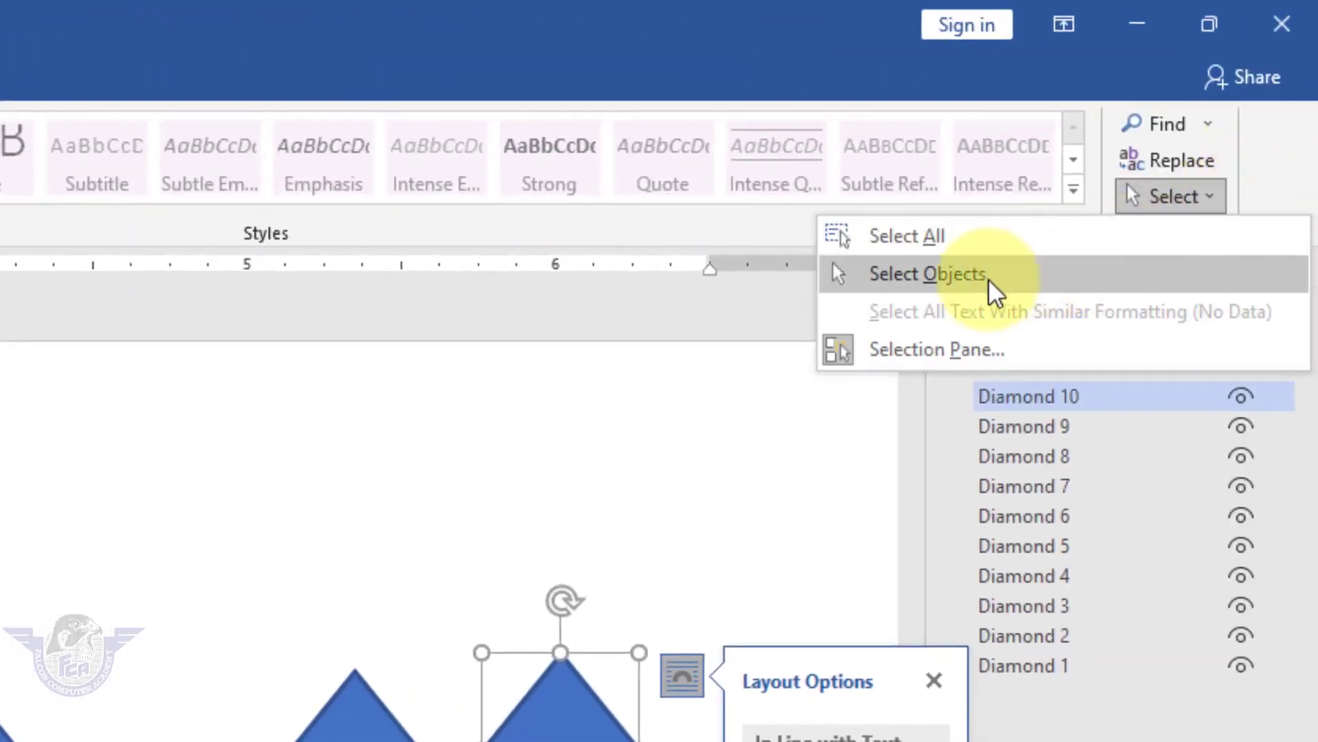
{"action": "left_click", "coordinate": [972, 285]}
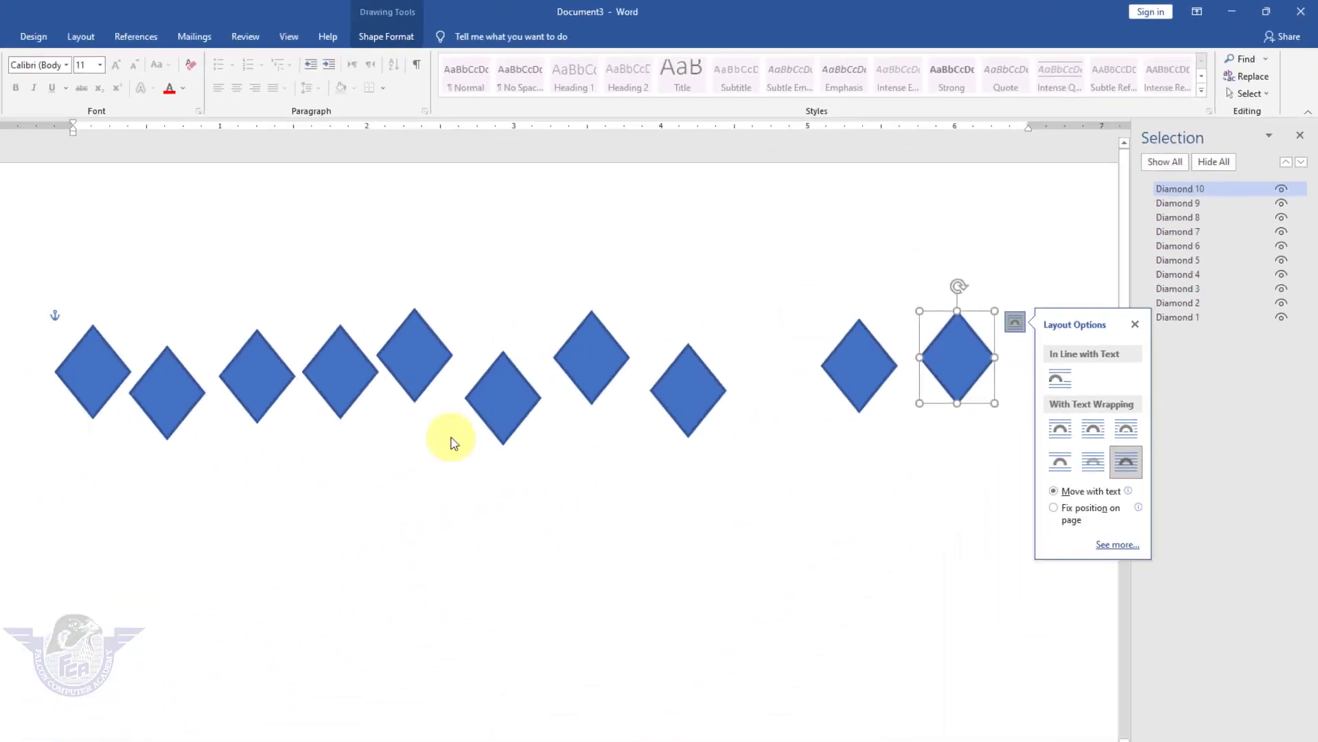
{"action": "left_click_drag", "start_coordinate": [86, 538], "coordinate": [1086, 231]}
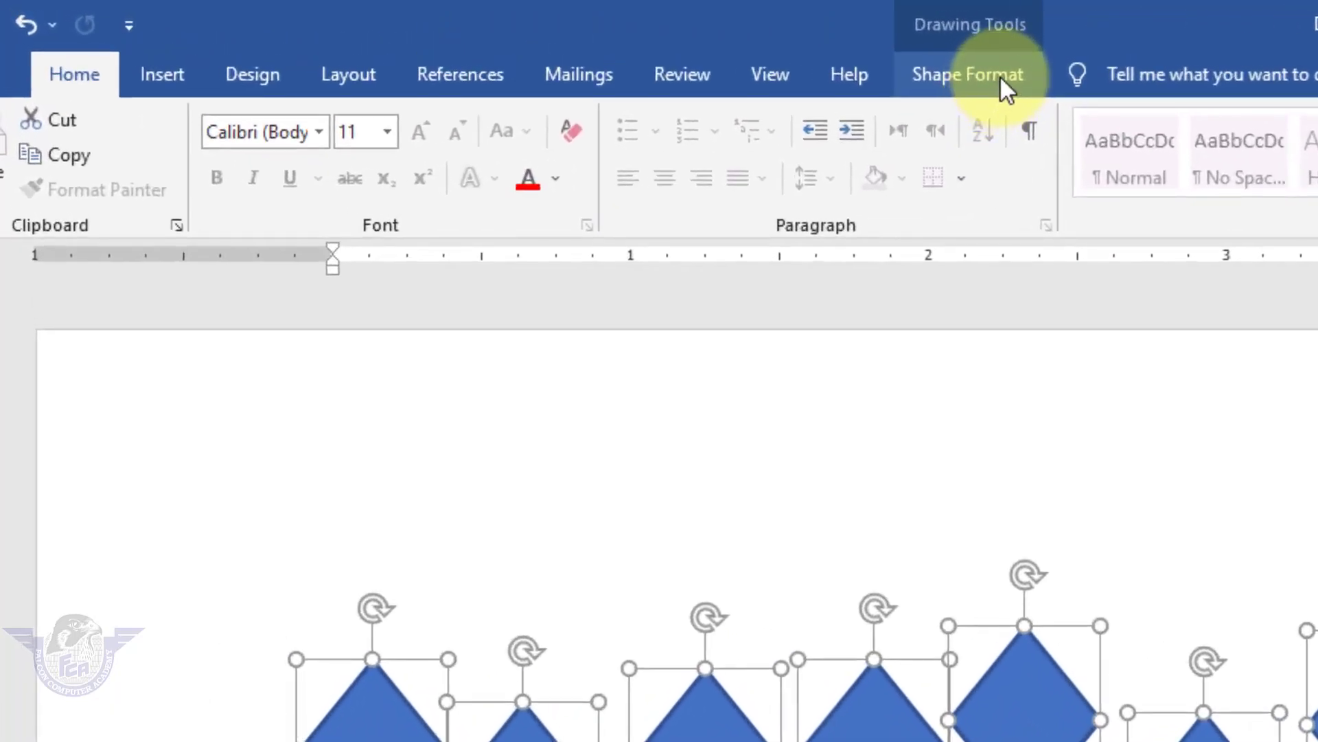
Distribute the diamonds horizontally and align their middles into one level row.
{"action": "left_click", "coordinate": [999, 76]}
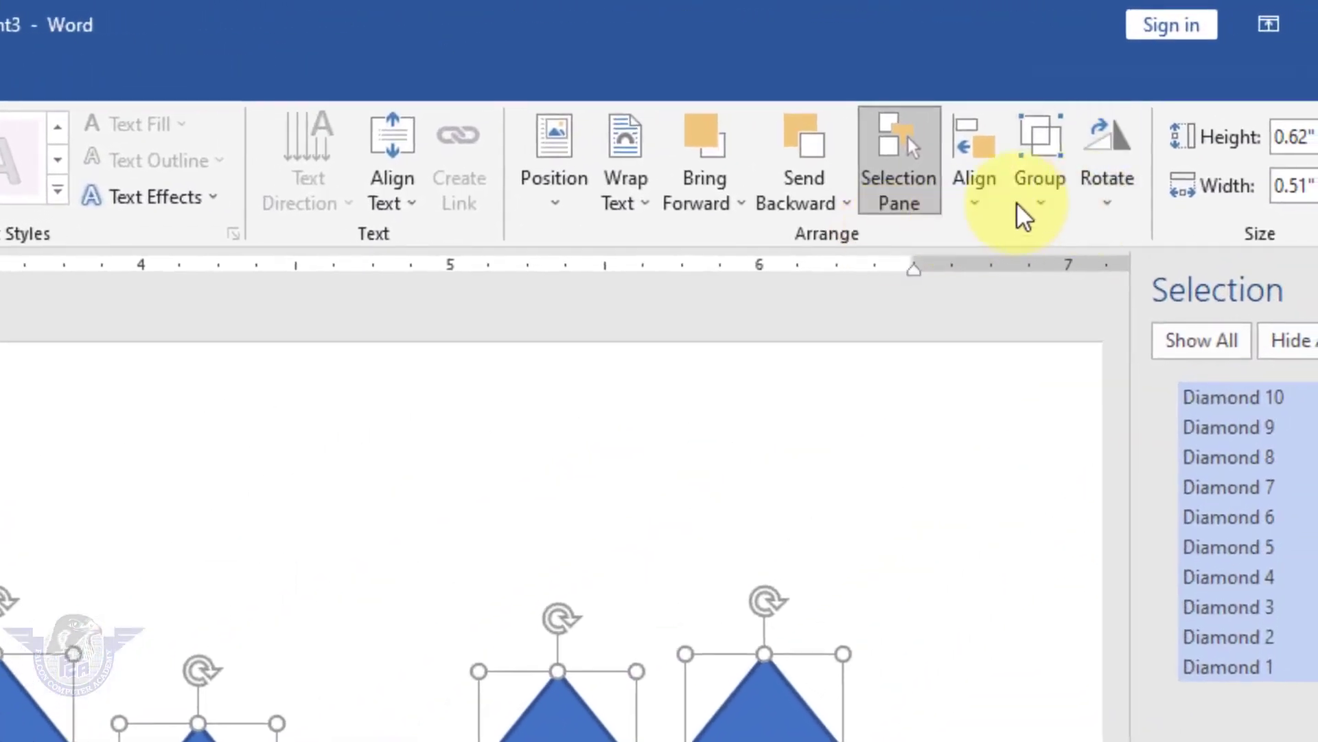
{"action": "left_click", "coordinate": [1178, 110]}
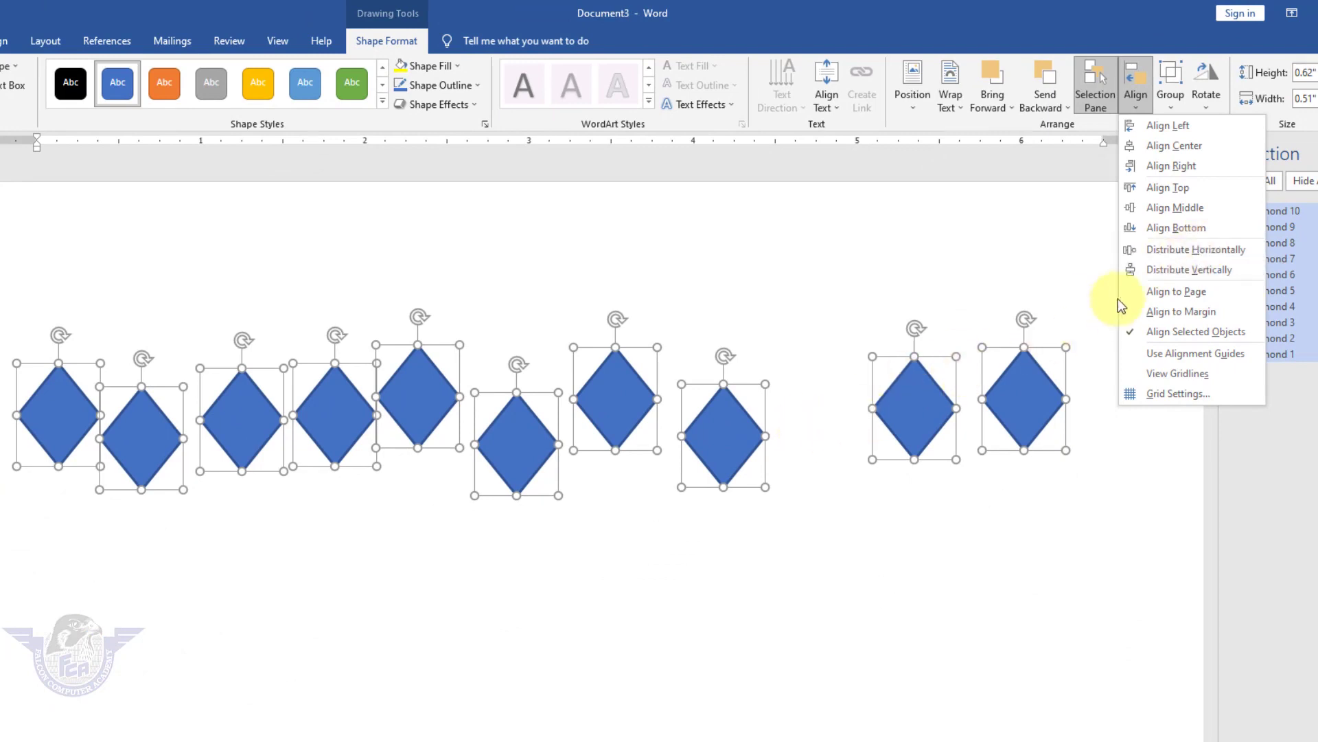
{"action": "left_click", "coordinate": [1190, 251]}
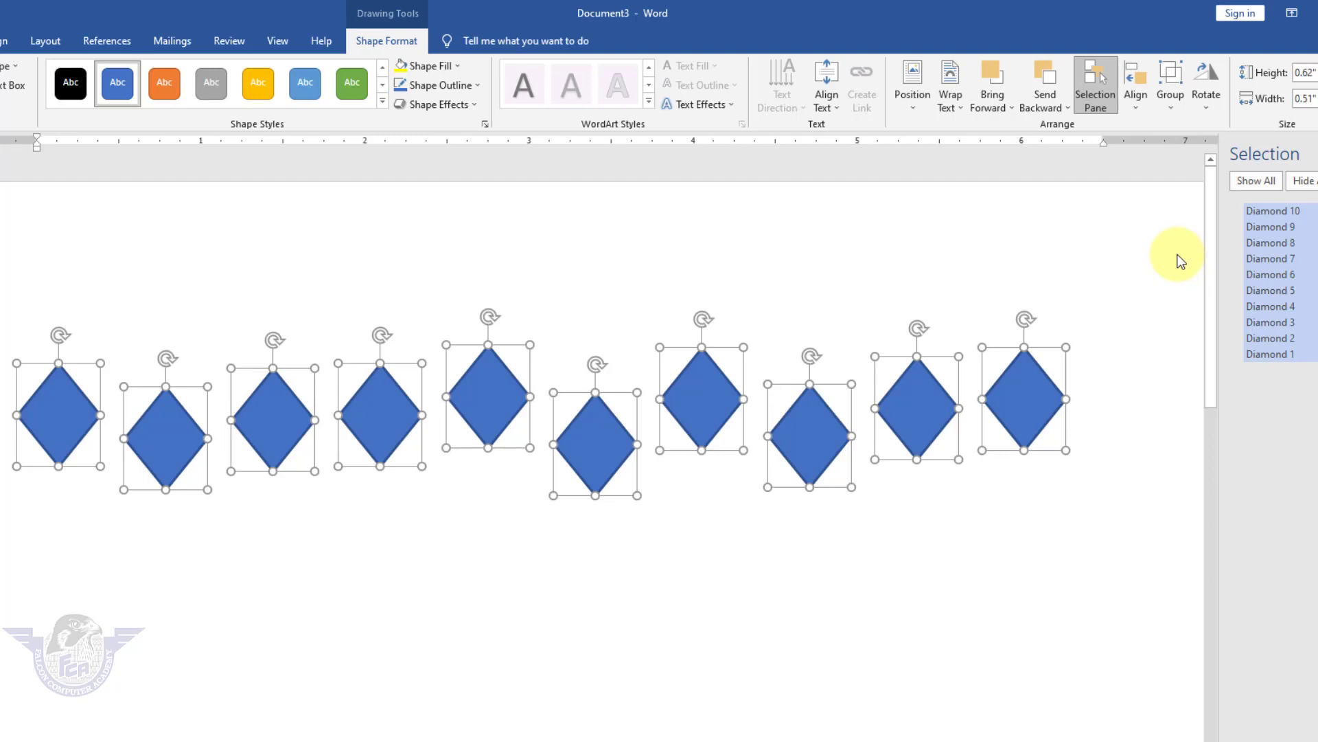
{"action": "left_click", "coordinate": [1137, 103]}
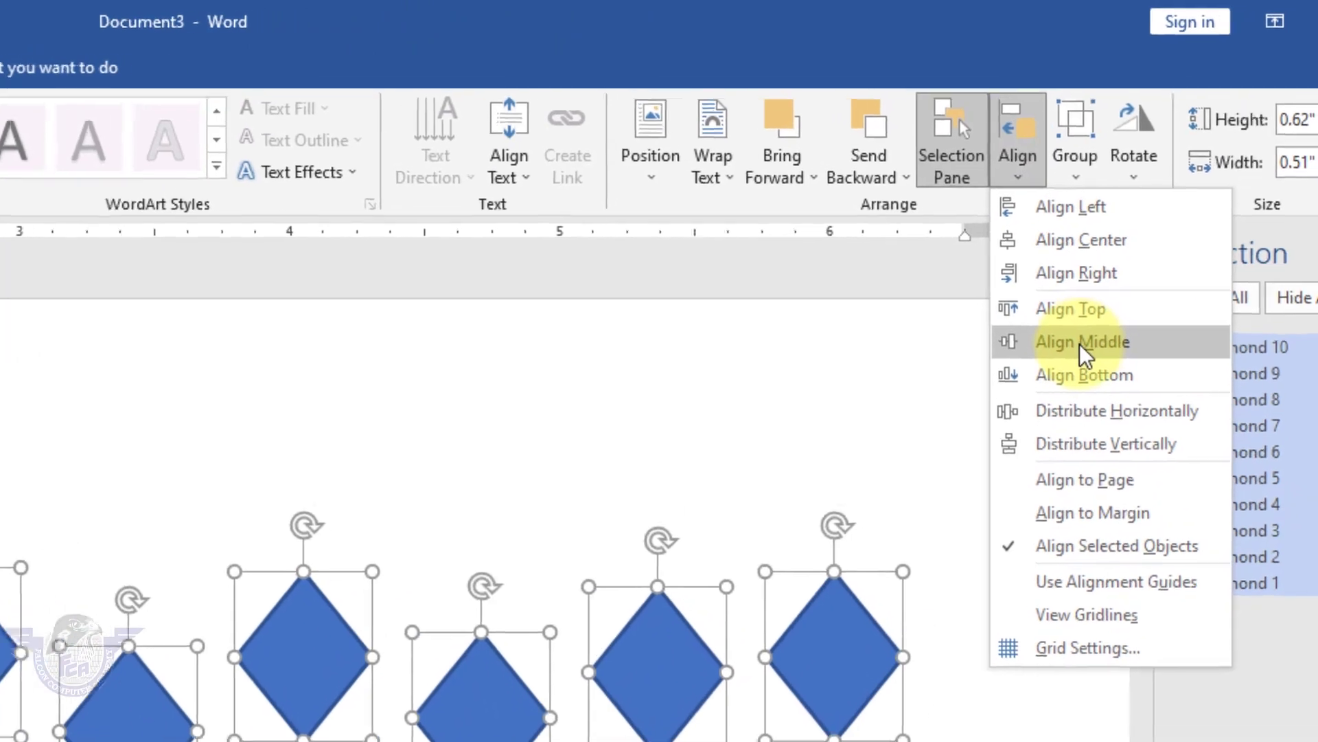
{"action": "left_click", "coordinate": [1079, 342]}
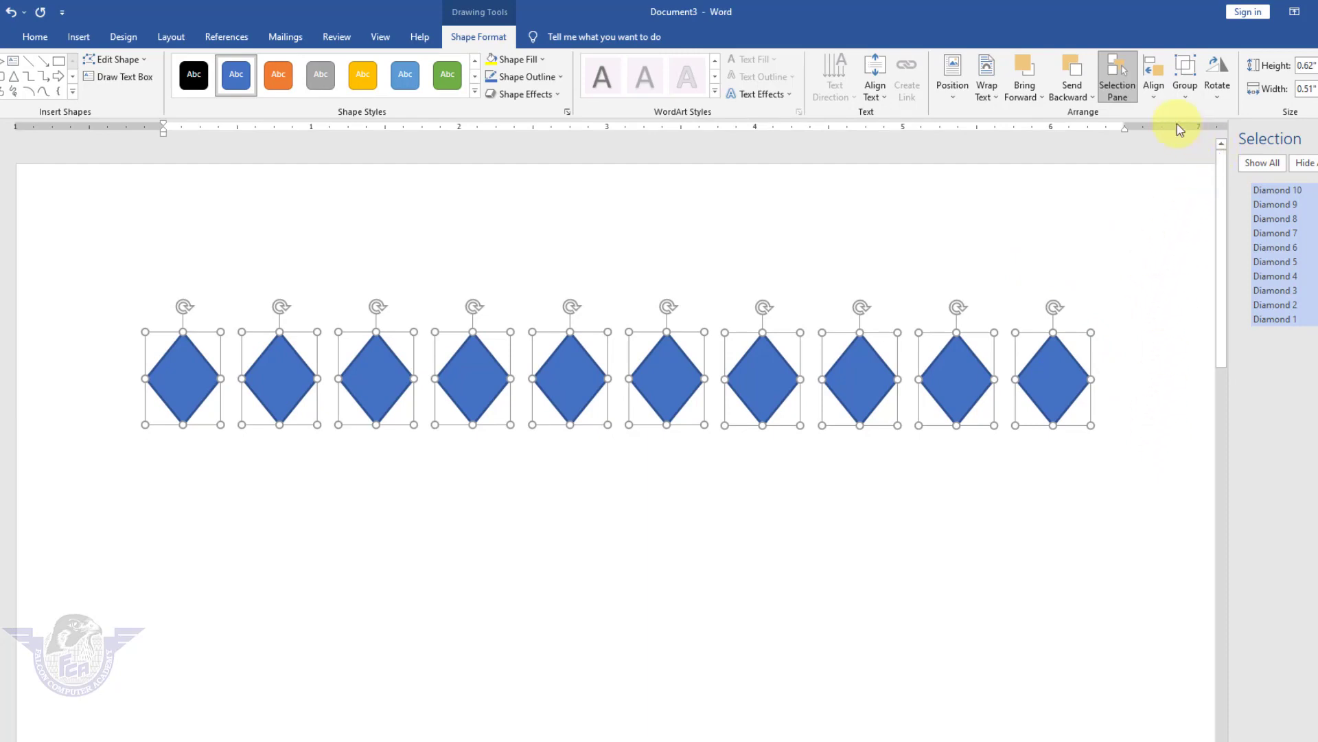
Switch to Align to Page and centre the diamond row vertically on the page.
{"action": "left_click", "coordinate": [1160, 96]}
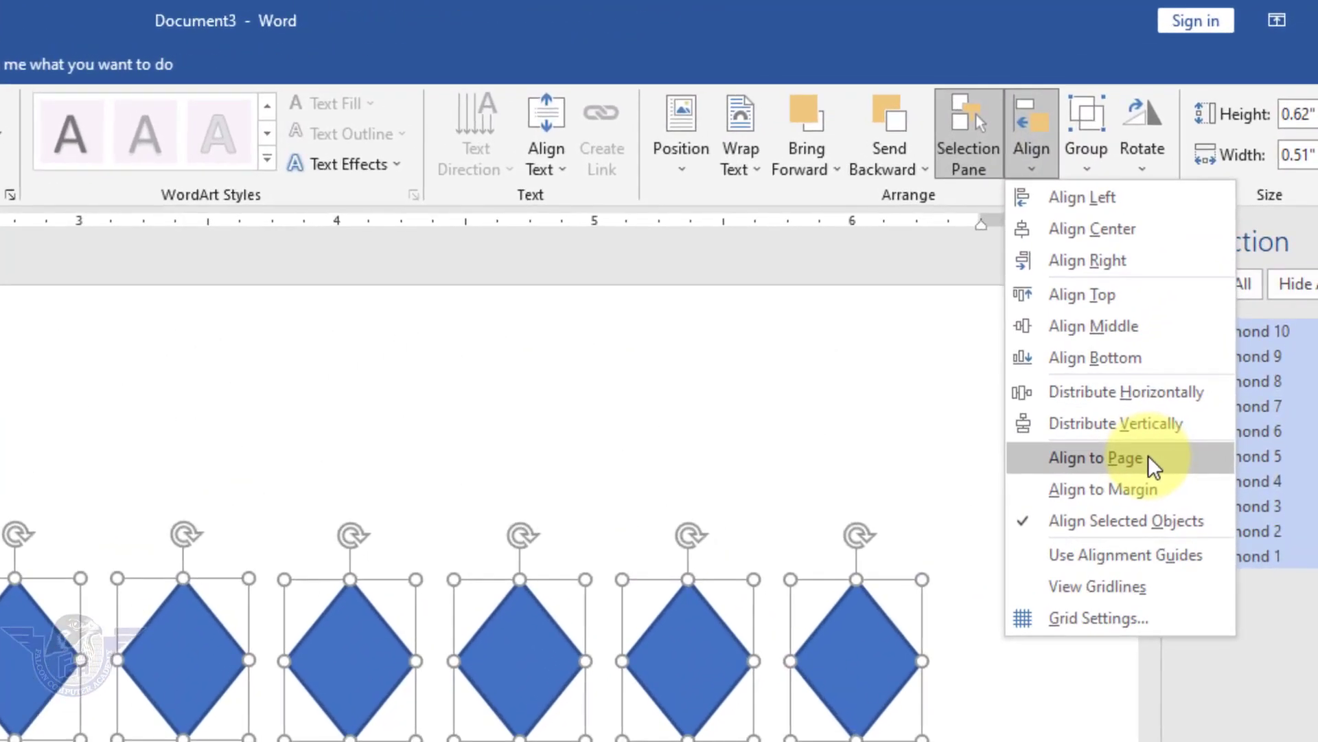
{"action": "left_click", "coordinate": [1215, 262]}
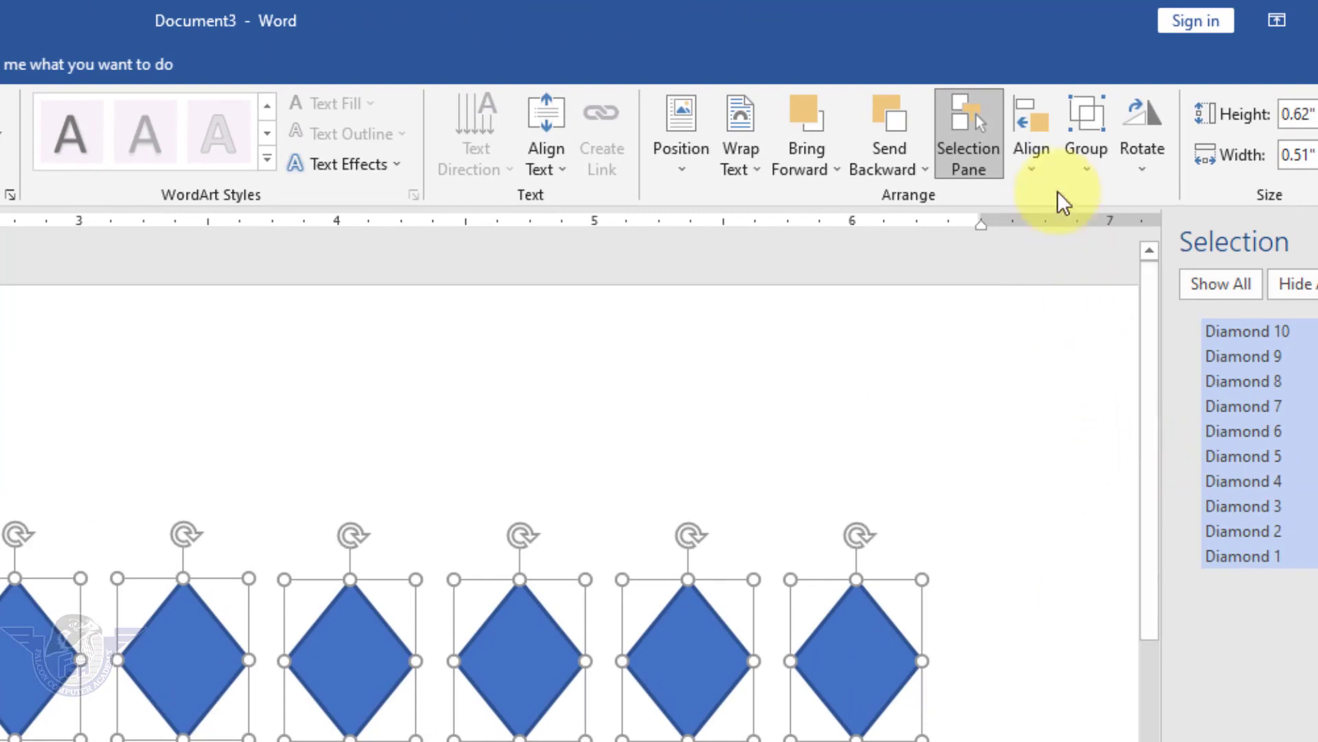
{"action": "left_click", "coordinate": [1036, 165]}
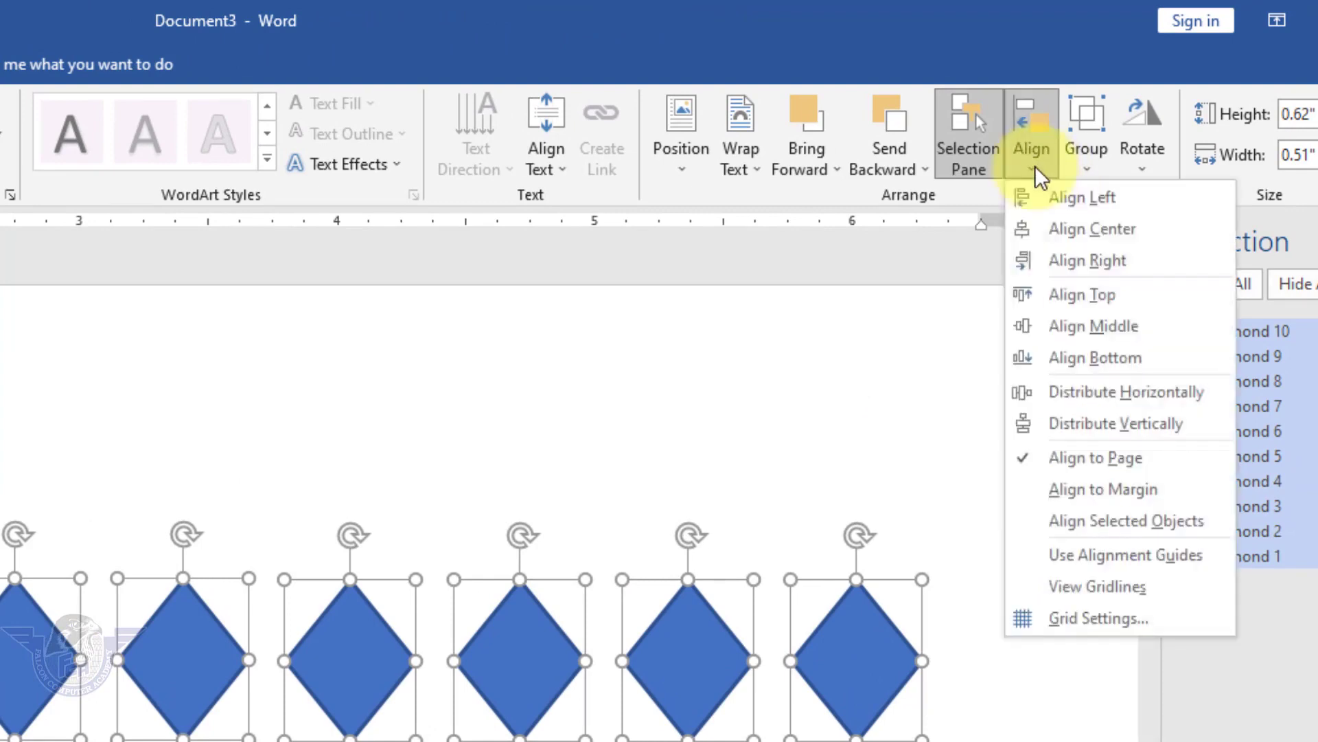
{"action": "left_click", "coordinate": [1154, 326]}
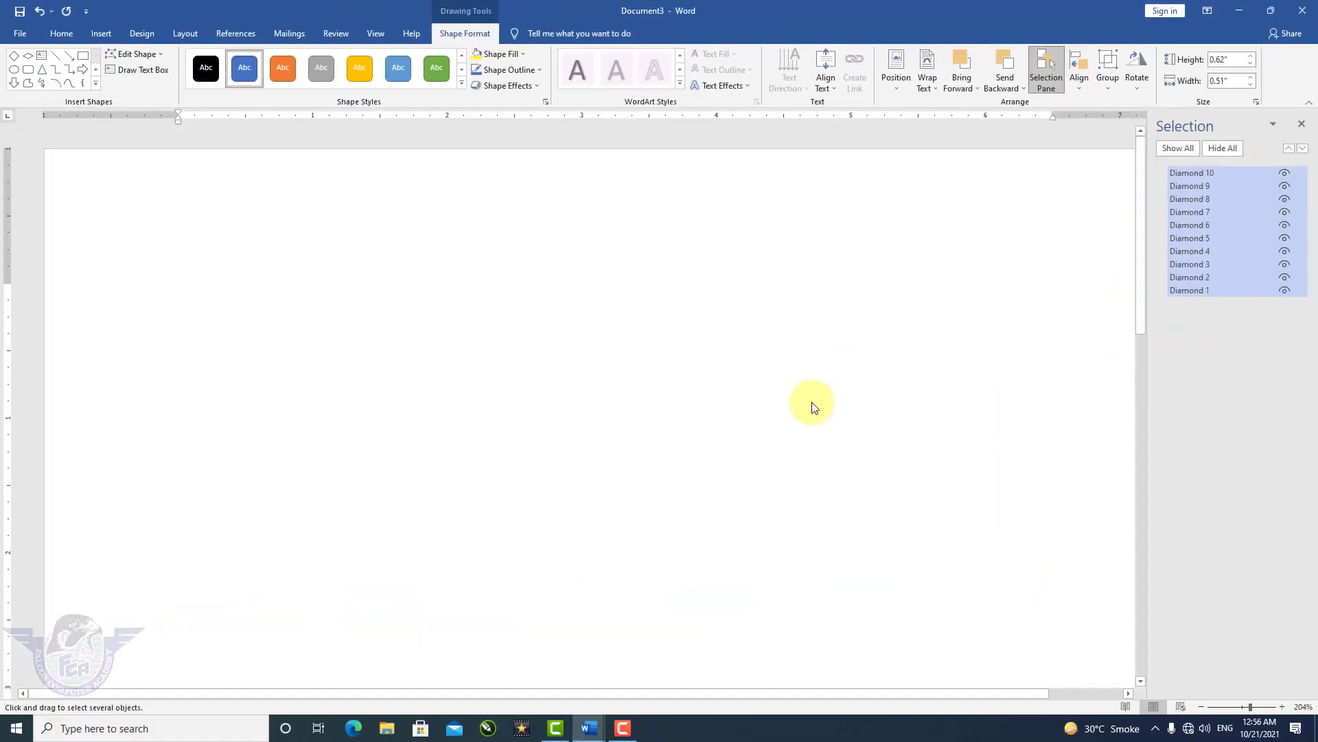
Move the diamond row to the top edge of the page and zoom in on it.
{"action": "scroll", "coordinate": [812, 407], "scroll_direction": "down", "scroll_amount": 5}
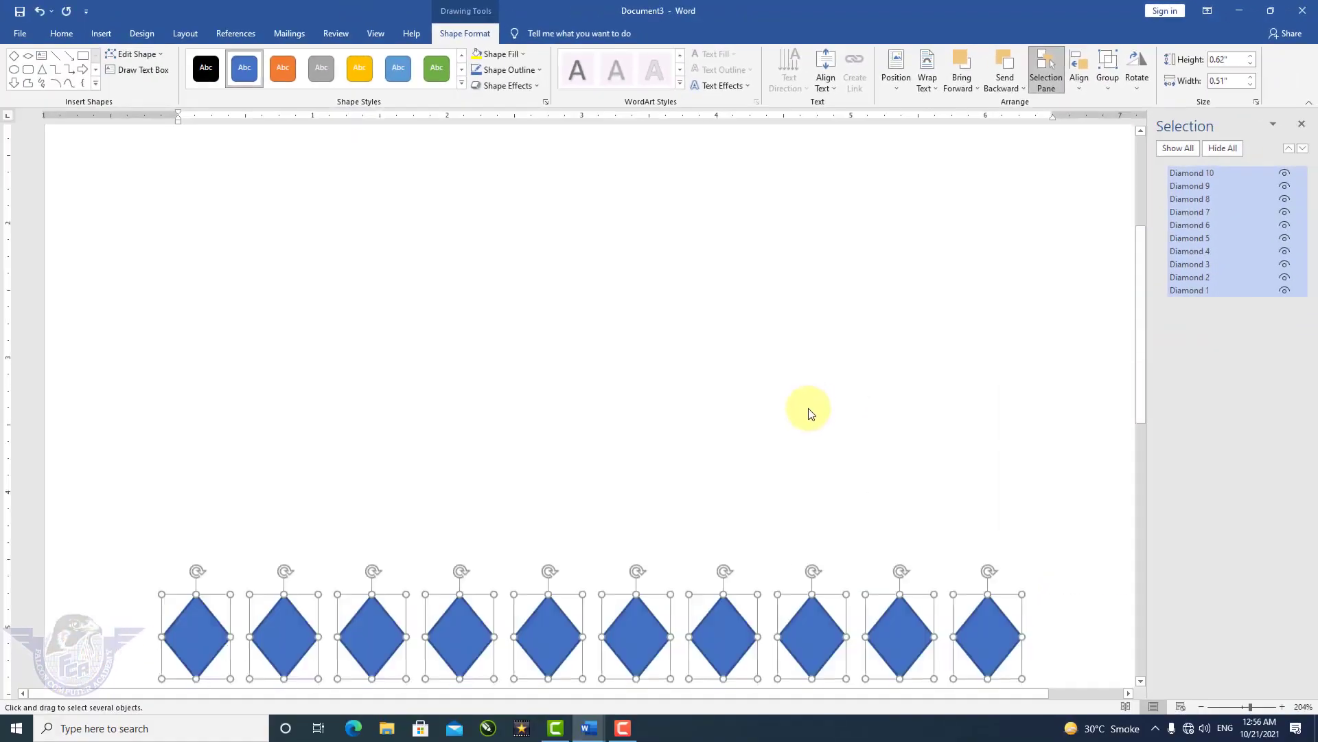
{"action": "scroll", "coordinate": [810, 407], "scroll_direction": "down", "scroll_amount": 12}
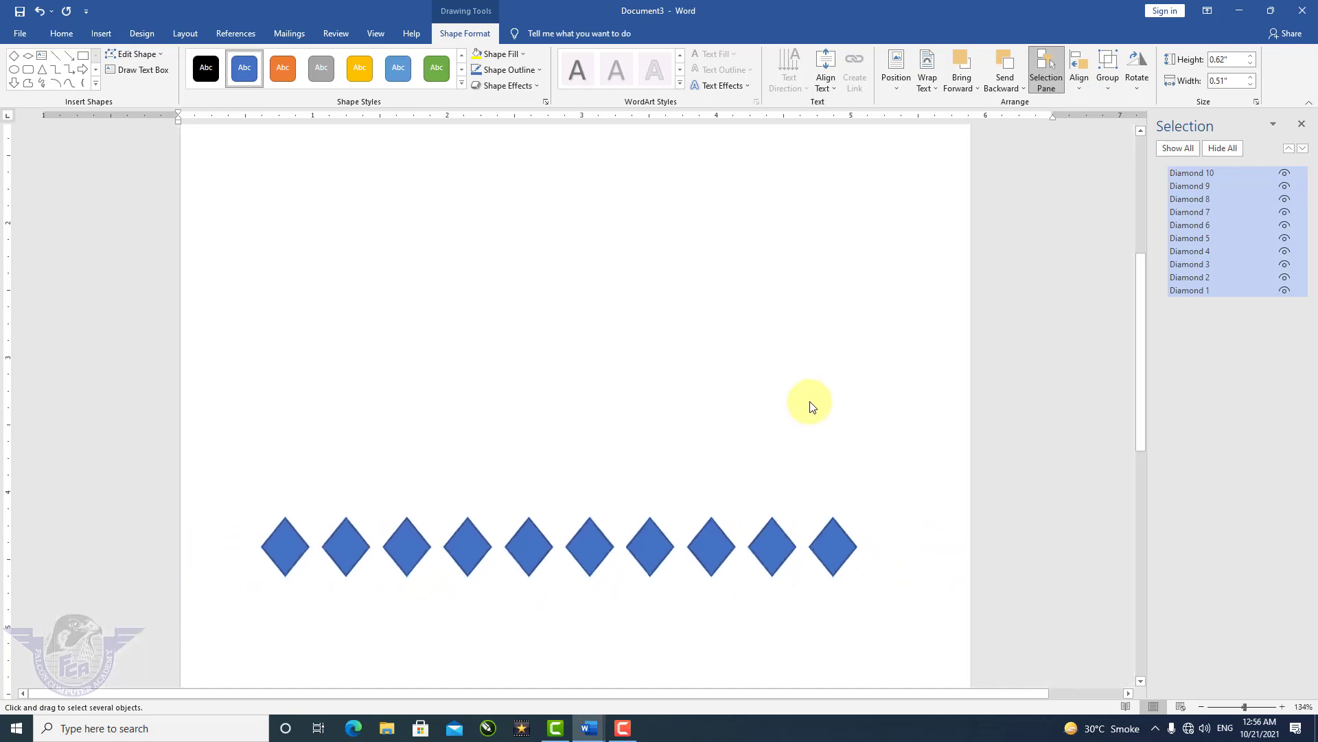
{"action": "scroll", "coordinate": [810, 406], "scroll_direction": "down", "scroll_amount": 1}
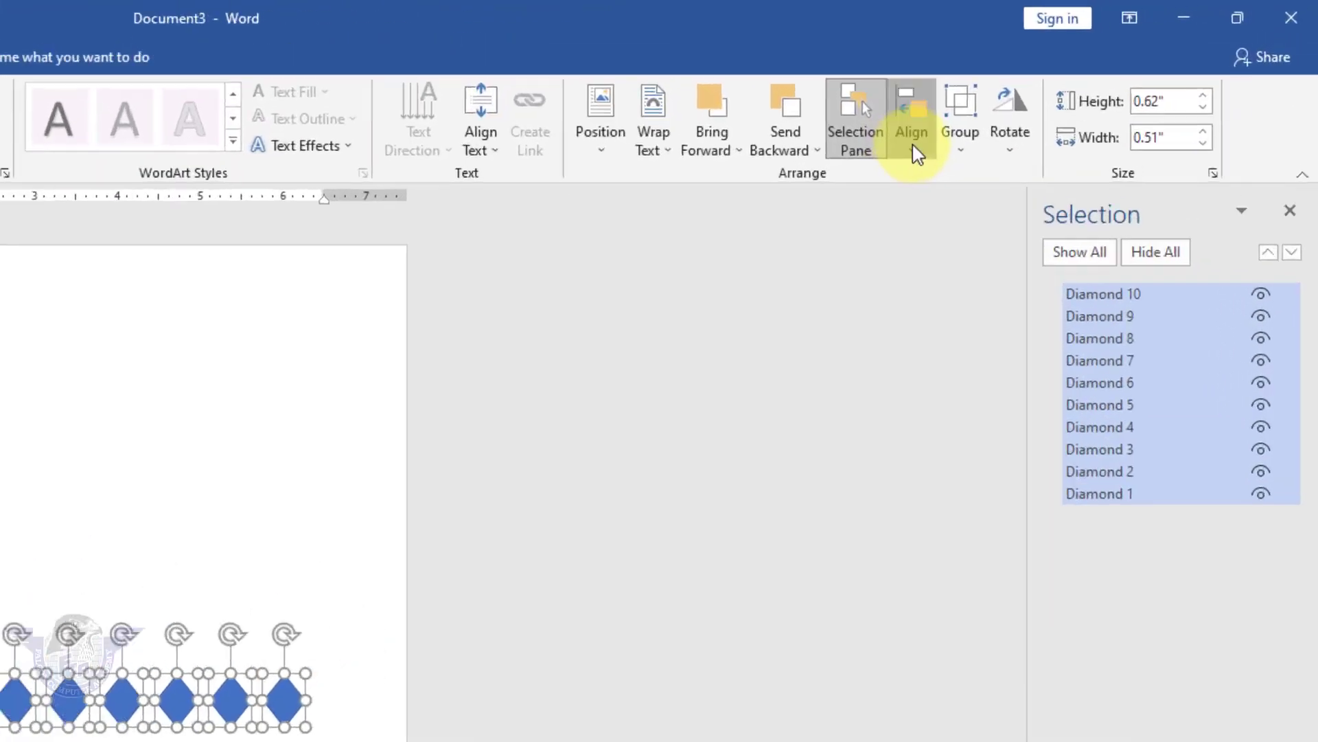
{"action": "left_click", "coordinate": [915, 147]}
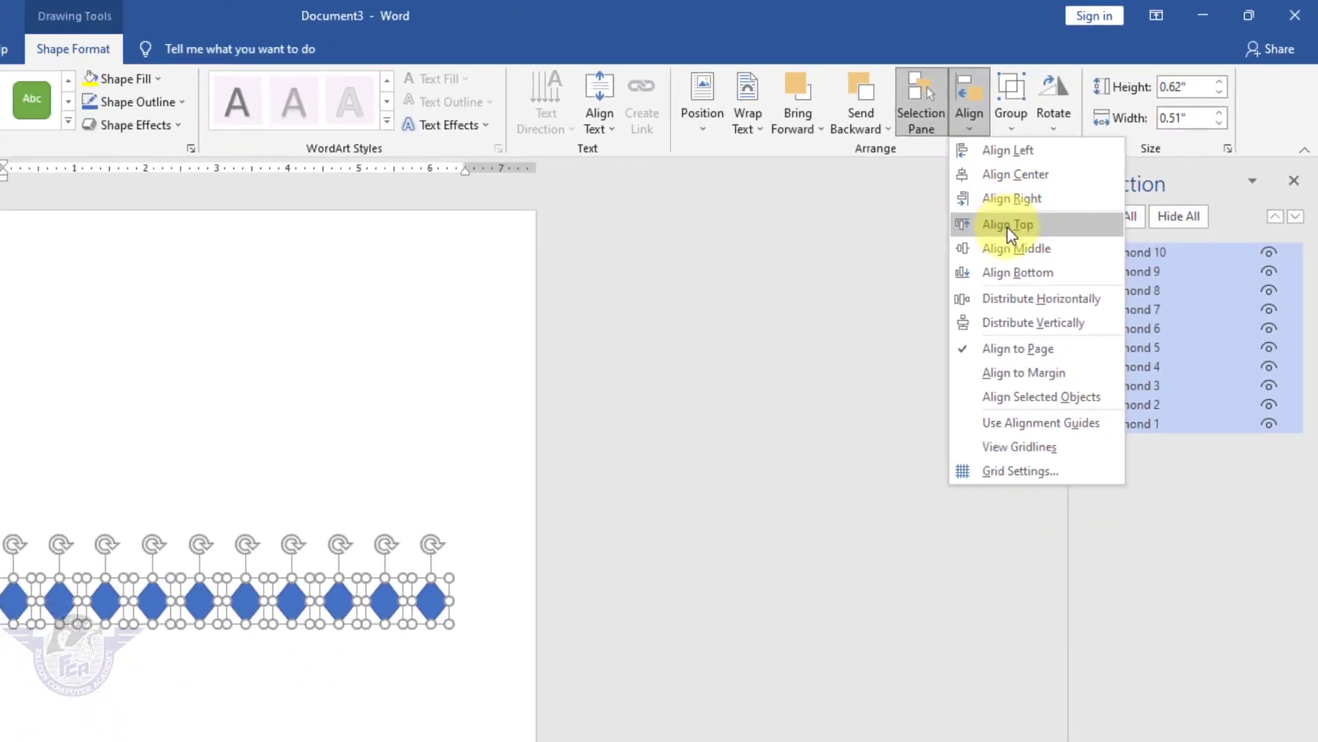
{"action": "left_click", "coordinate": [939, 239]}
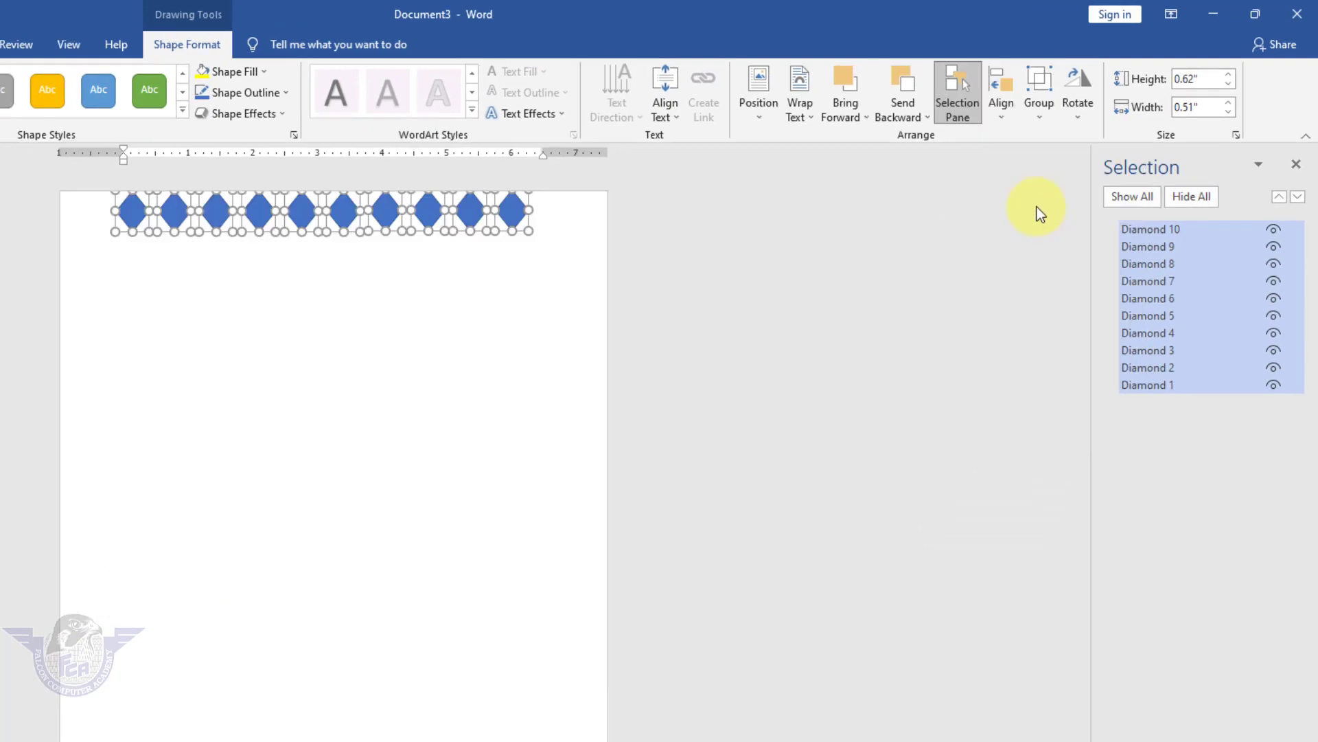
{"action": "left_click", "coordinate": [1007, 114]}
{"action": "left_click", "coordinate": [1026, 247]}
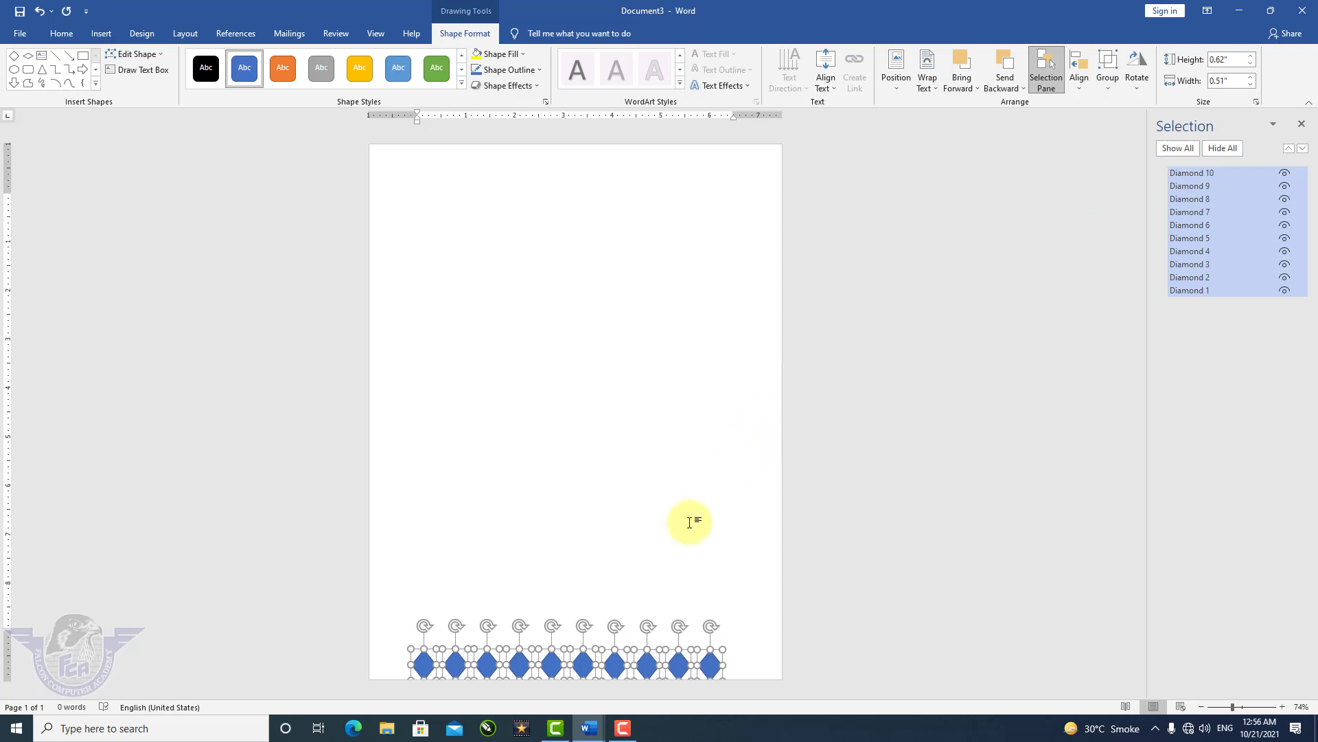
{"action": "left_click_drag", "start_coordinate": [616, 666], "coordinate": [617, 188]}
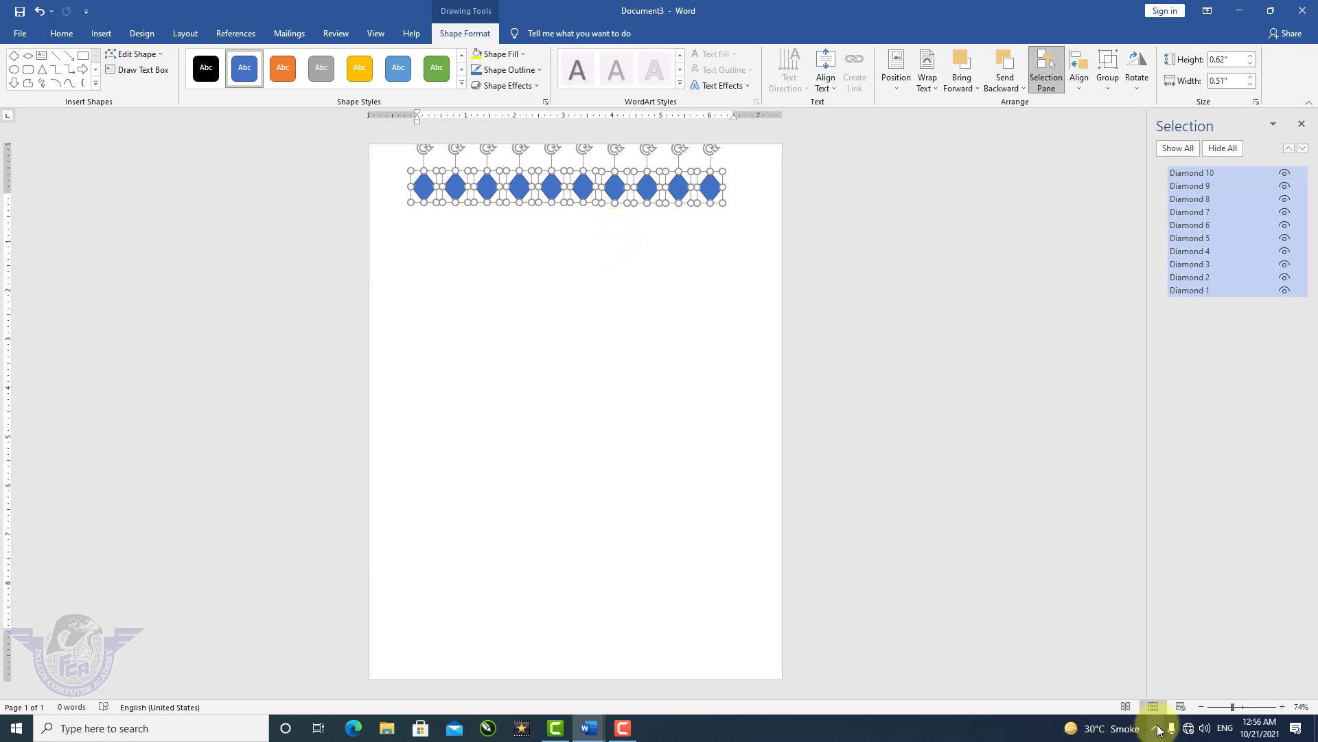
{"action": "left_click_drag", "start_coordinate": [1233, 708], "coordinate": [1254, 708]}
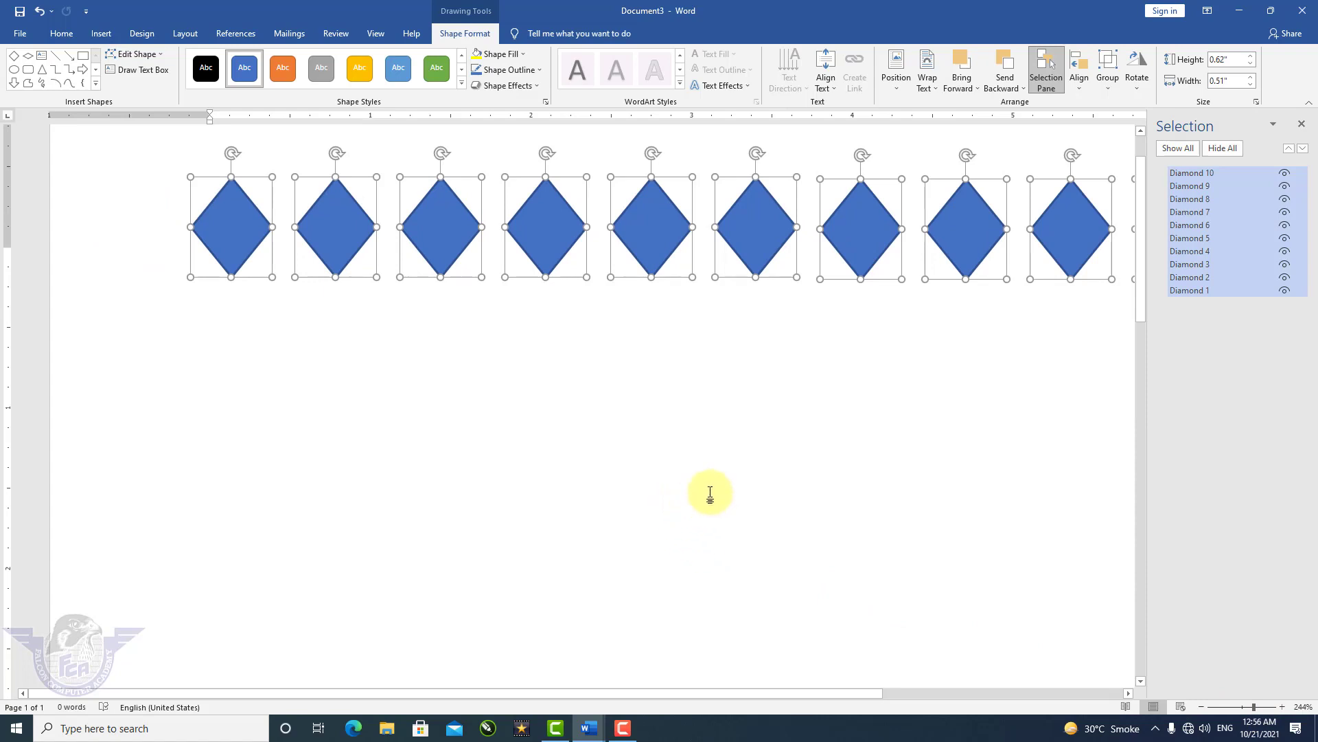
{"action": "scroll", "coordinate": [708, 491], "scroll_direction": "down", "scroll_amount": 3, "text": "ctrl"}
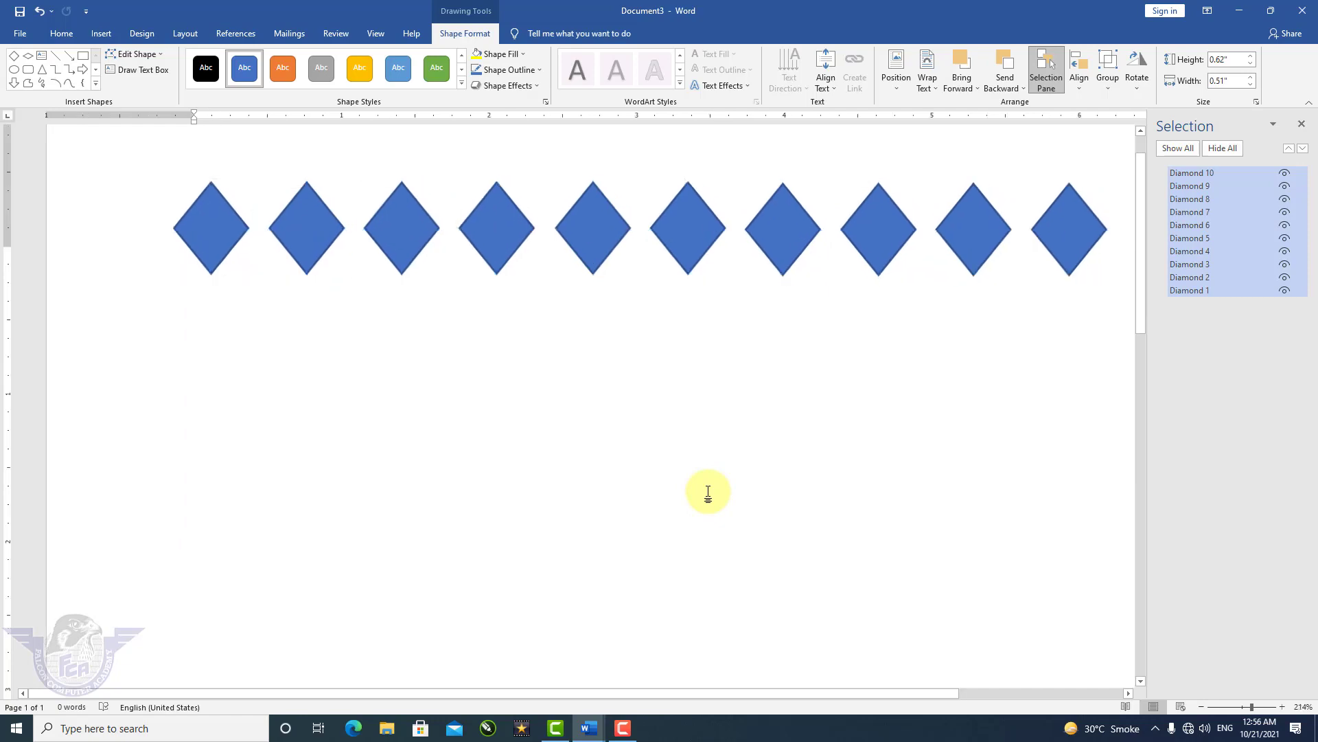
Draw a large blue square below the diamonds and an oval circle to its right.
{"action": "left_click", "coordinate": [347, 389]}
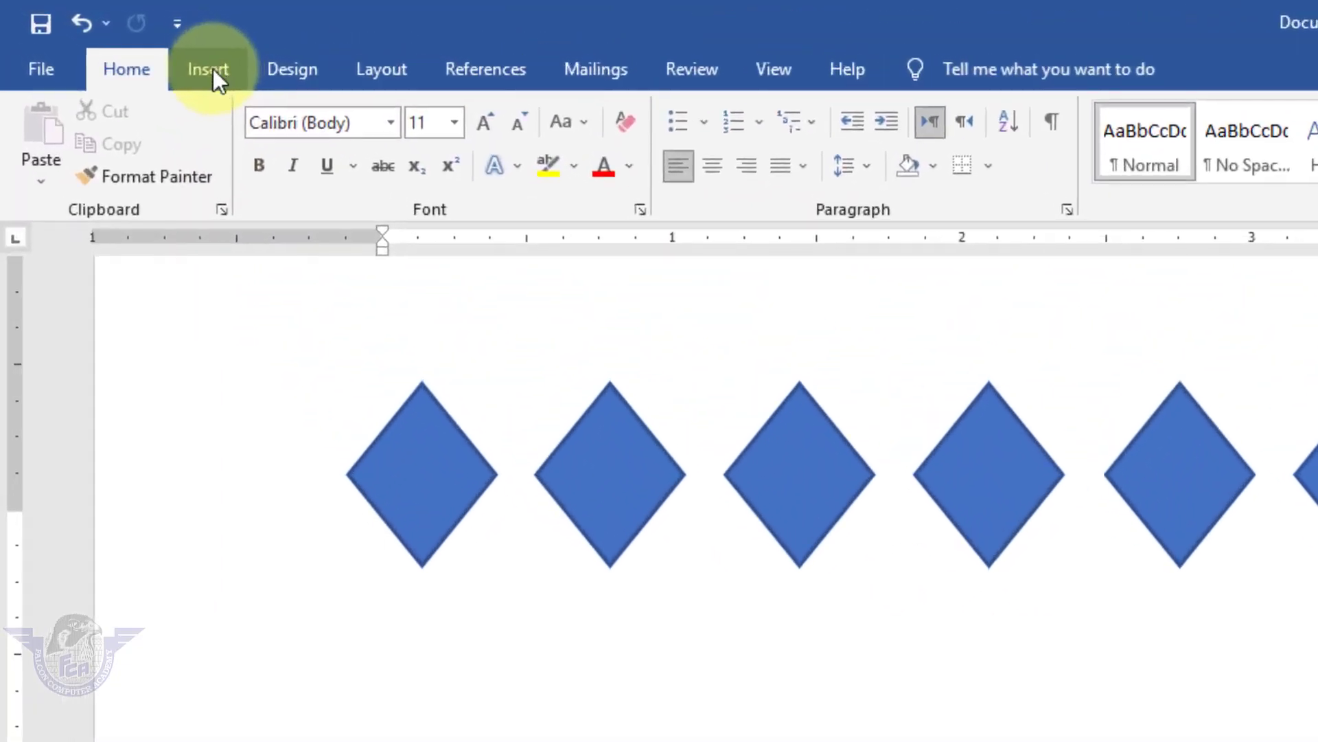
{"action": "left_click", "coordinate": [212, 75]}
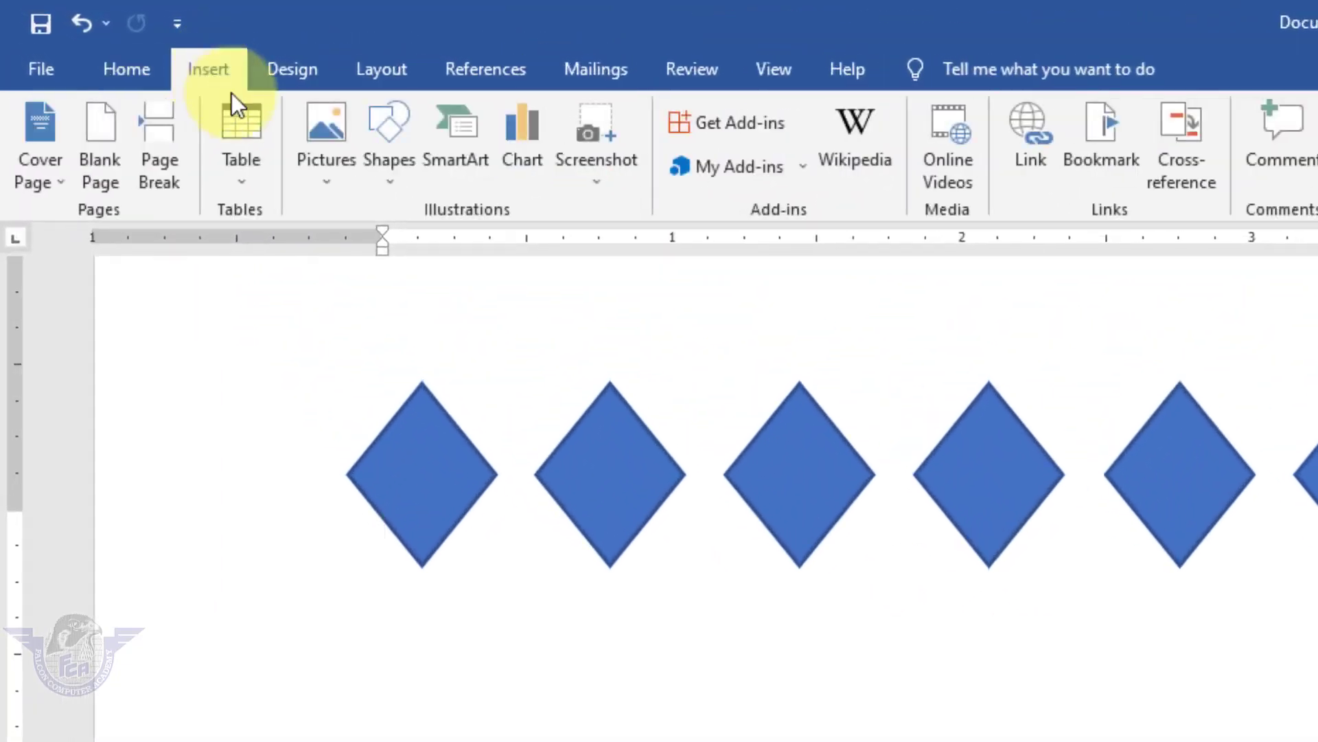
{"action": "left_click", "coordinate": [393, 176]}
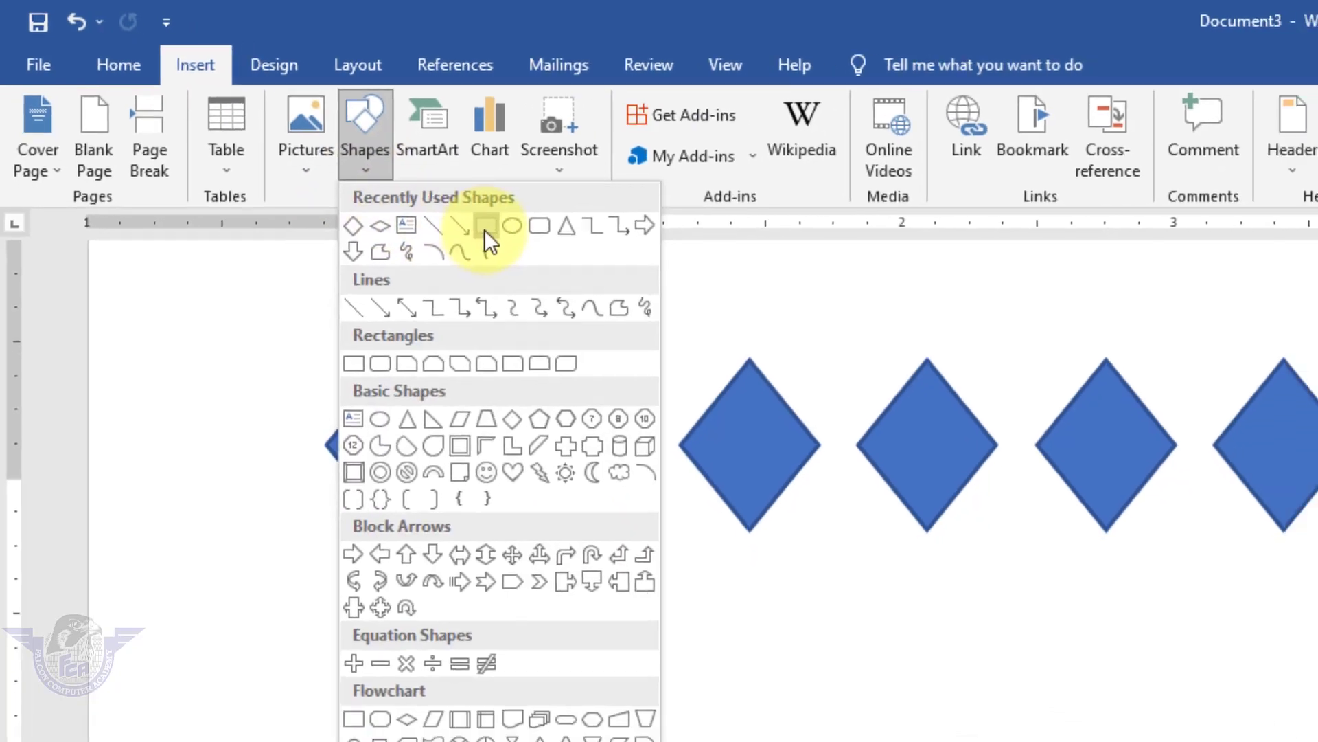
{"action": "left_click", "coordinate": [487, 238]}
{"action": "left_click_drag", "start_coordinate": [249, 465], "coordinate": [546, 711]}
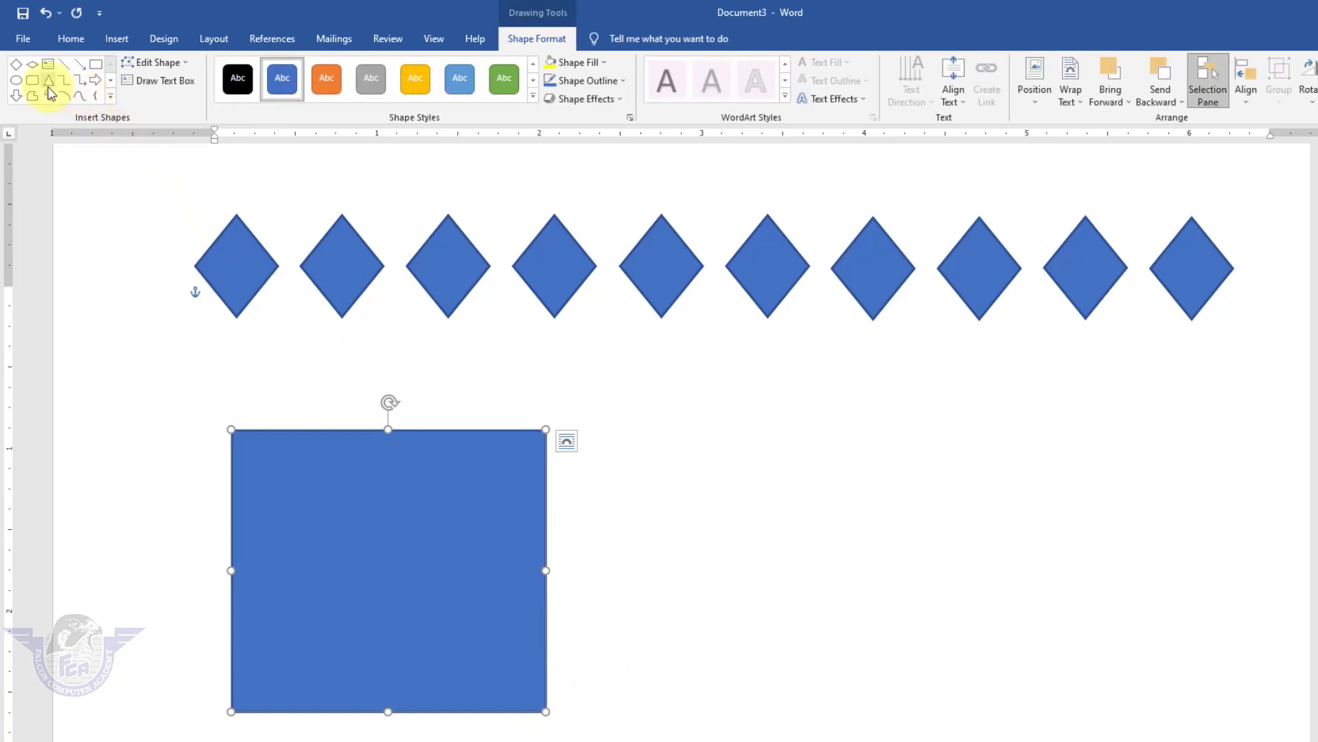
{"action": "left_click", "coordinate": [16, 81]}
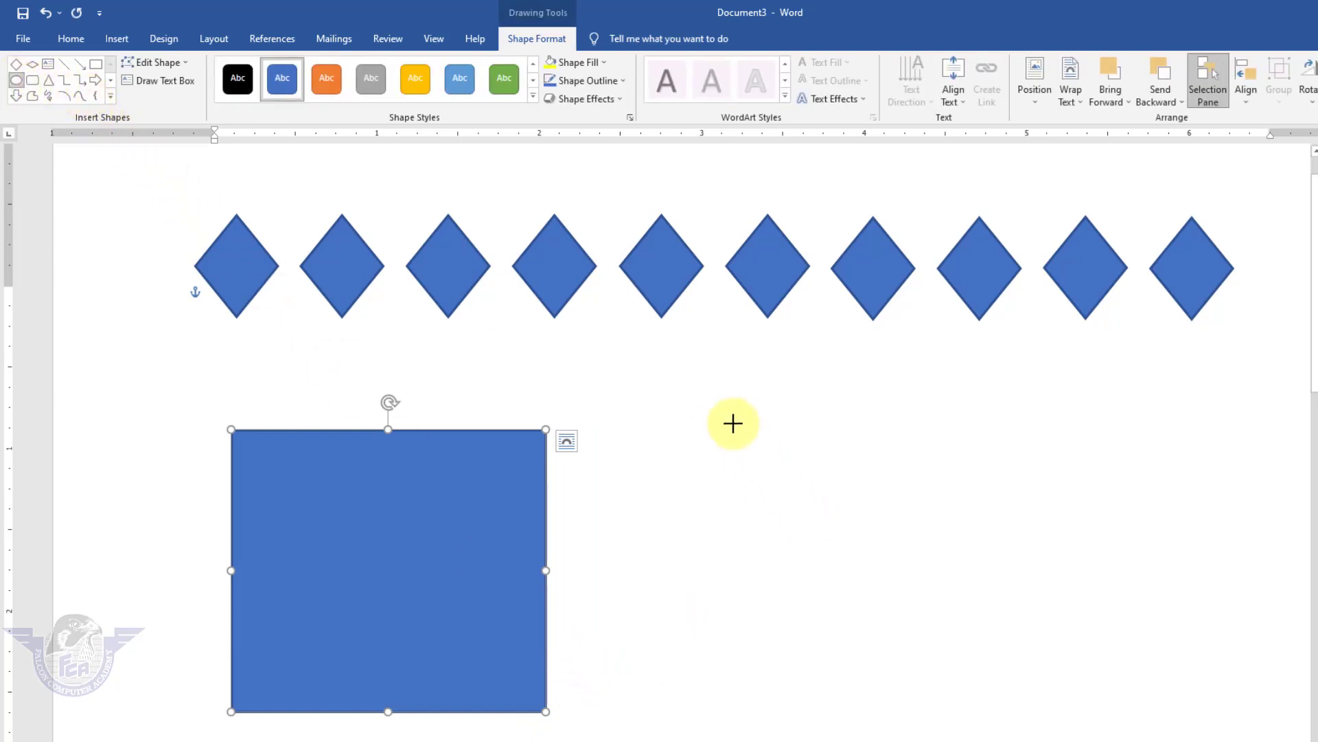
{"action": "left_click_drag", "start_coordinate": [762, 440], "coordinate": [892, 612]}
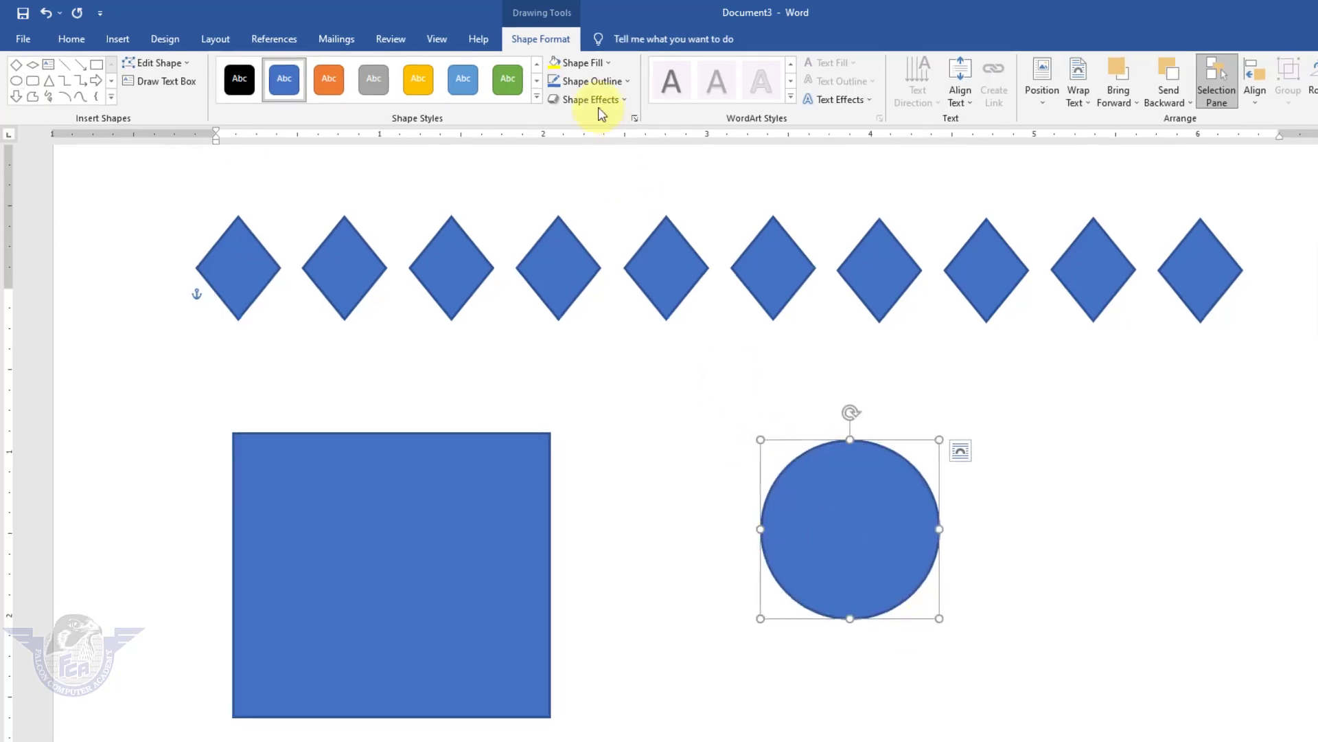
Fill the circle yellow, nudge it right and down, and shrink it slightly.
{"action": "left_click", "coordinate": [555, 63]}
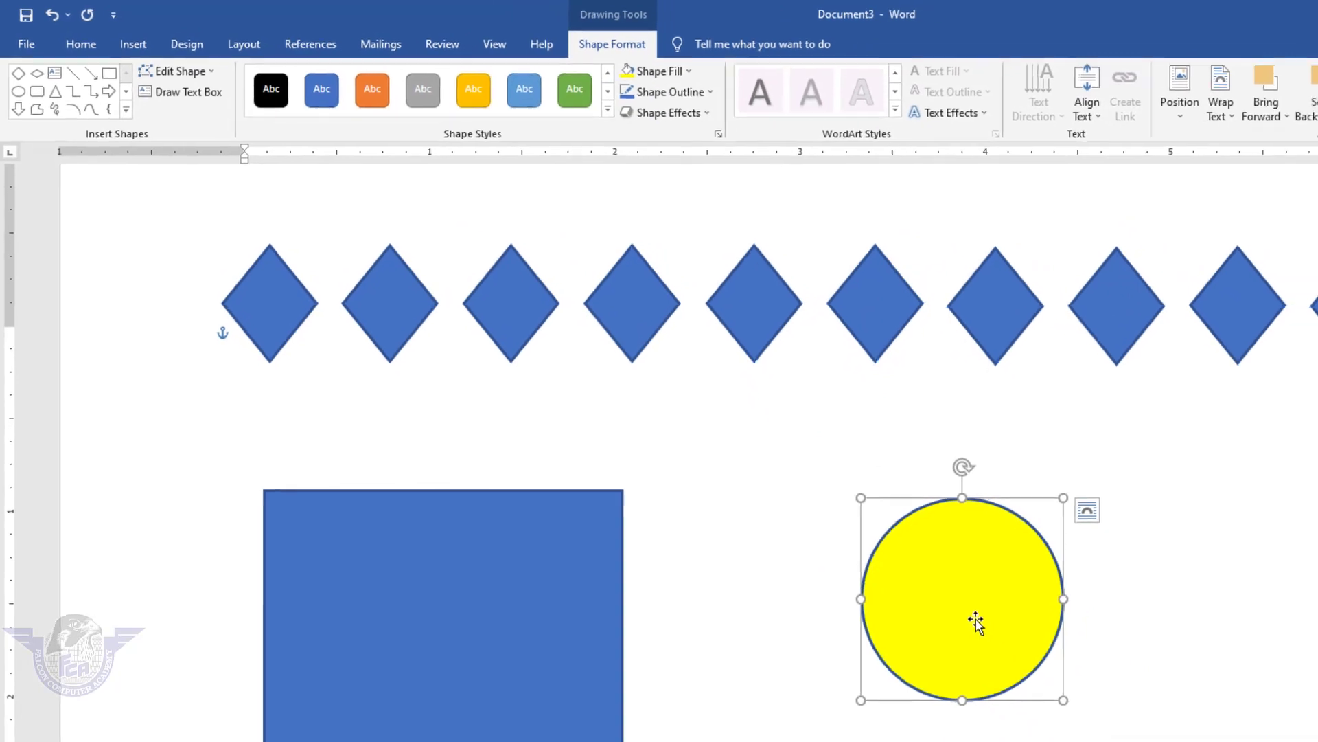
{"action": "left_click_drag", "start_coordinate": [1006, 624], "coordinate": [1057, 633]}
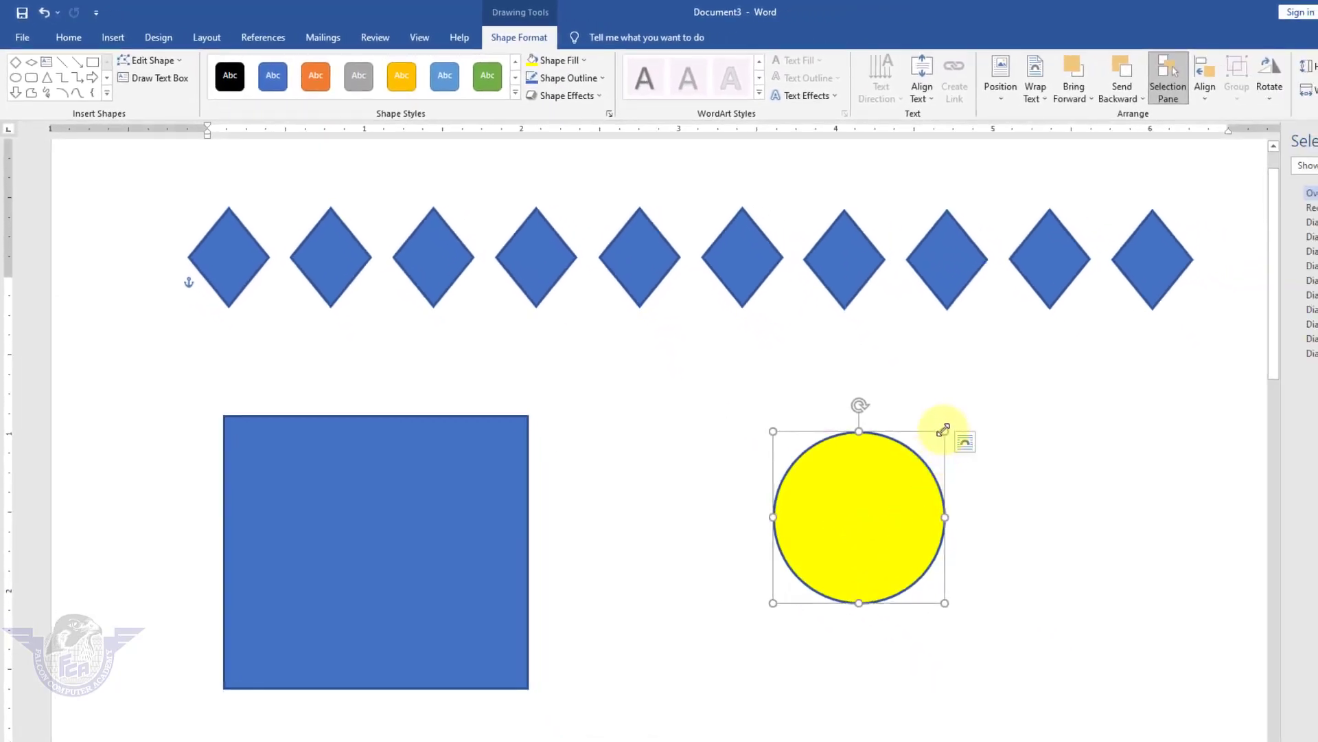
{"action": "left_click_drag", "start_coordinate": [944, 431], "coordinate": [907, 456]}
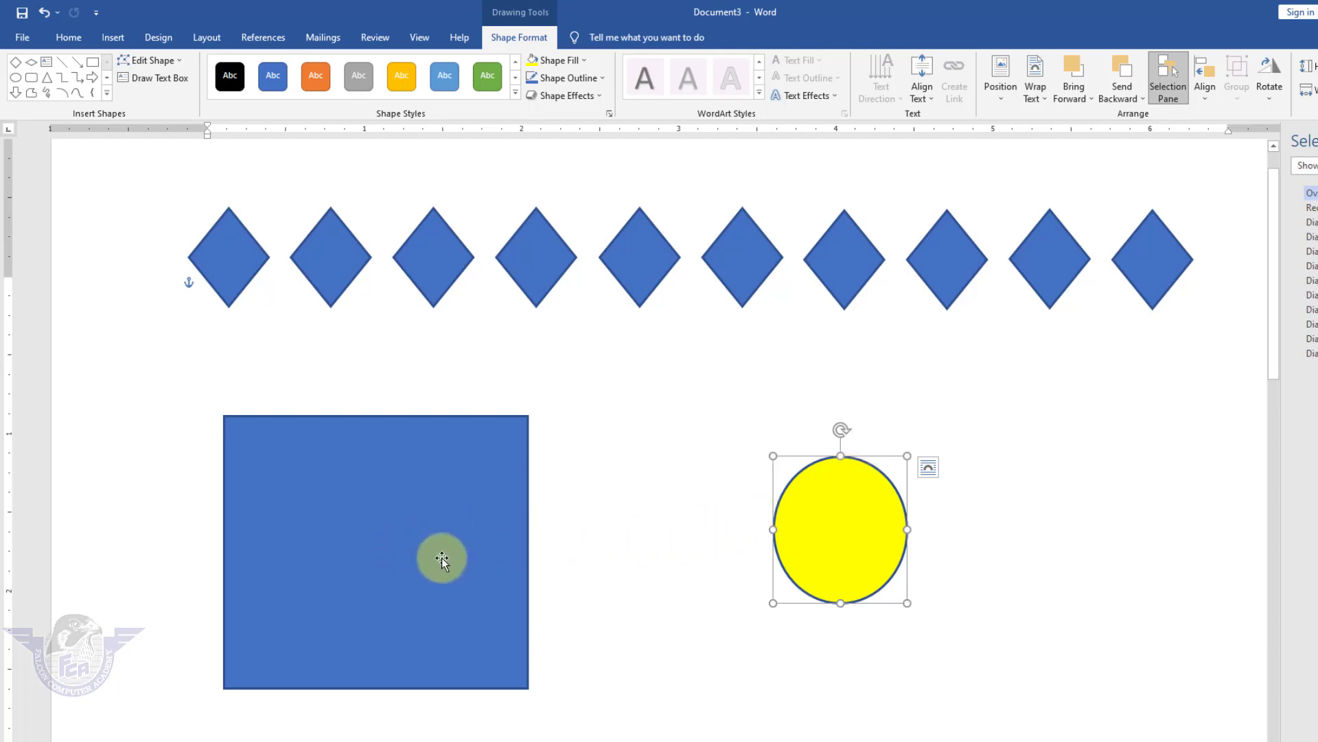
With Align Selected Objects, centre the yellow circle horizontally and vertically on the blue square.
{"action": "key", "text": "shift"}
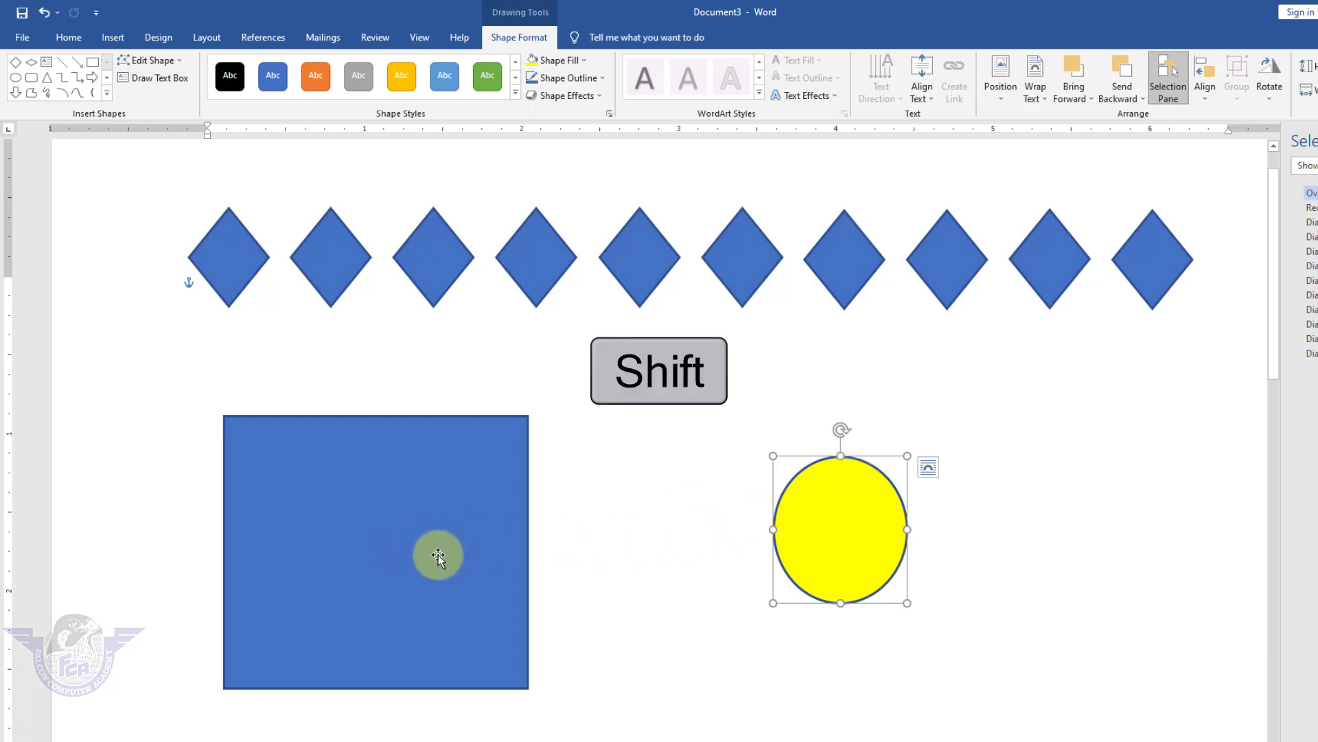
{"action": "left_click", "coordinate": [436, 552], "text": "shift"}
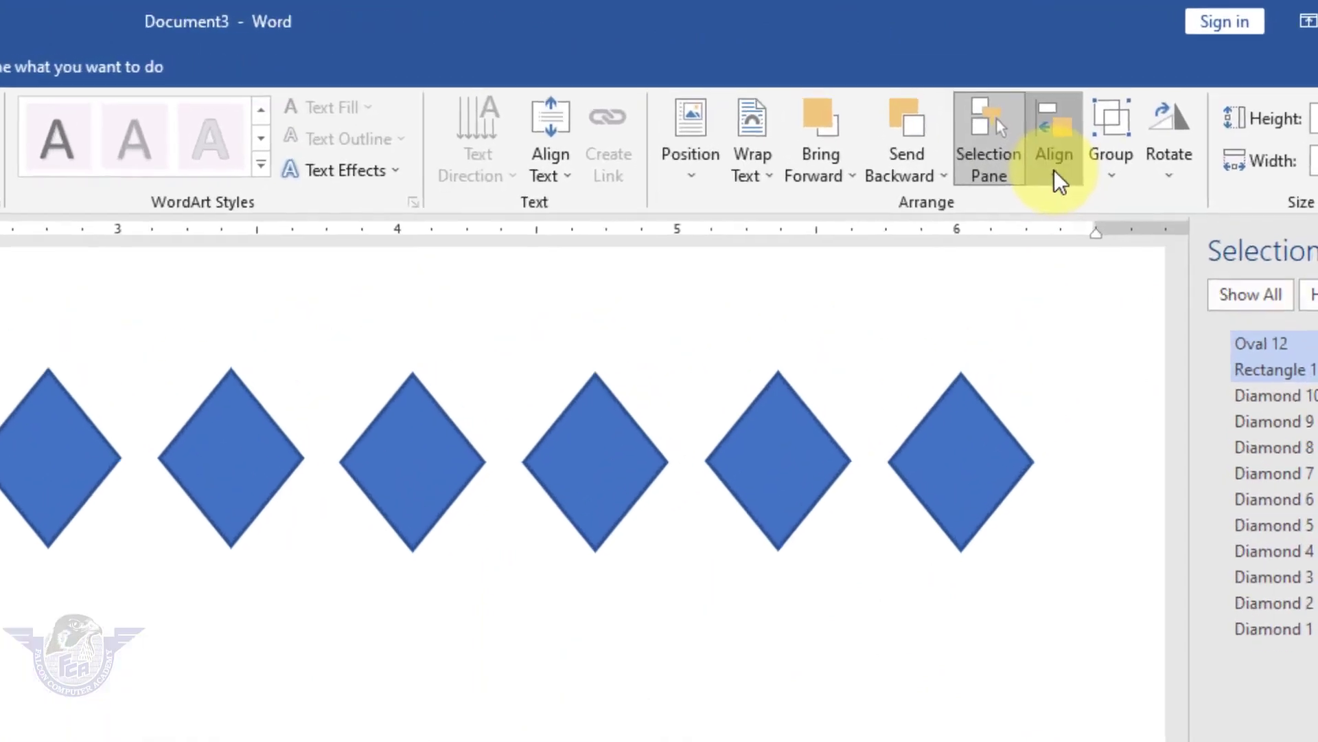
{"action": "left_click", "coordinate": [1054, 170]}
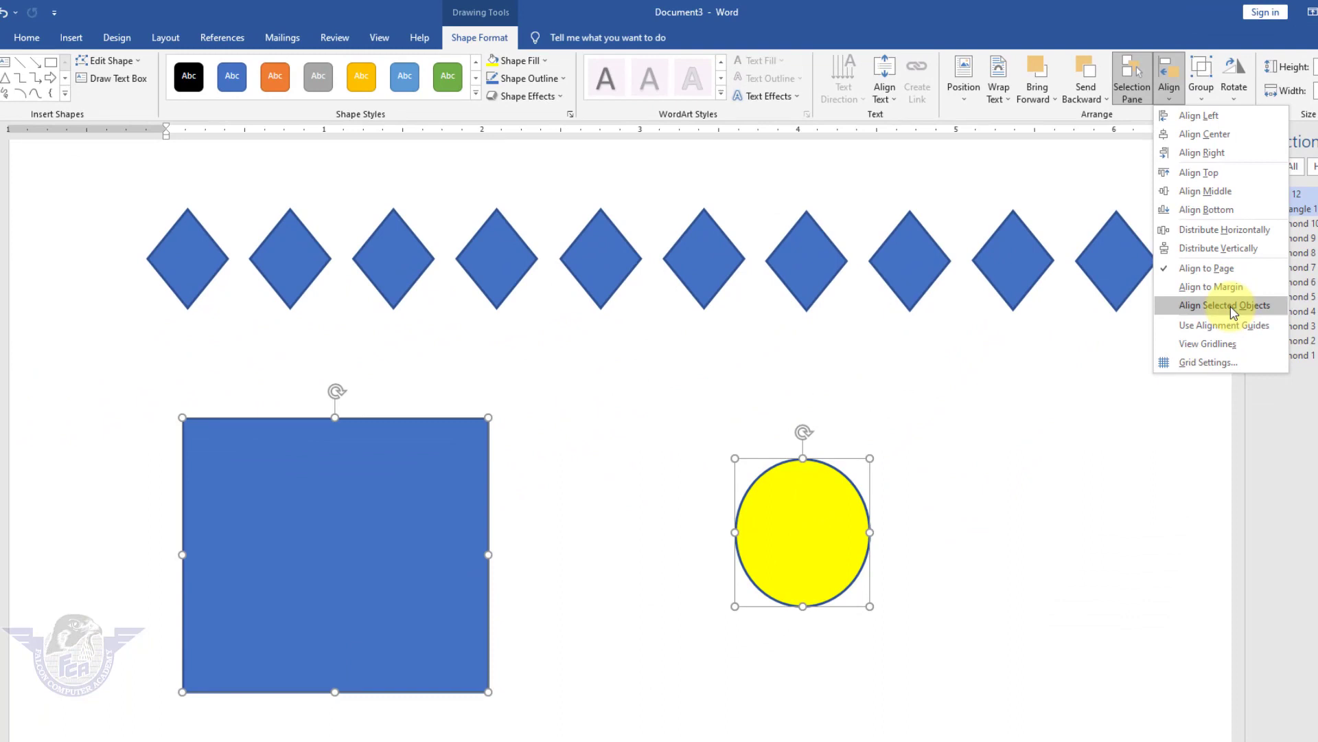
{"action": "left_click", "coordinate": [1227, 310]}
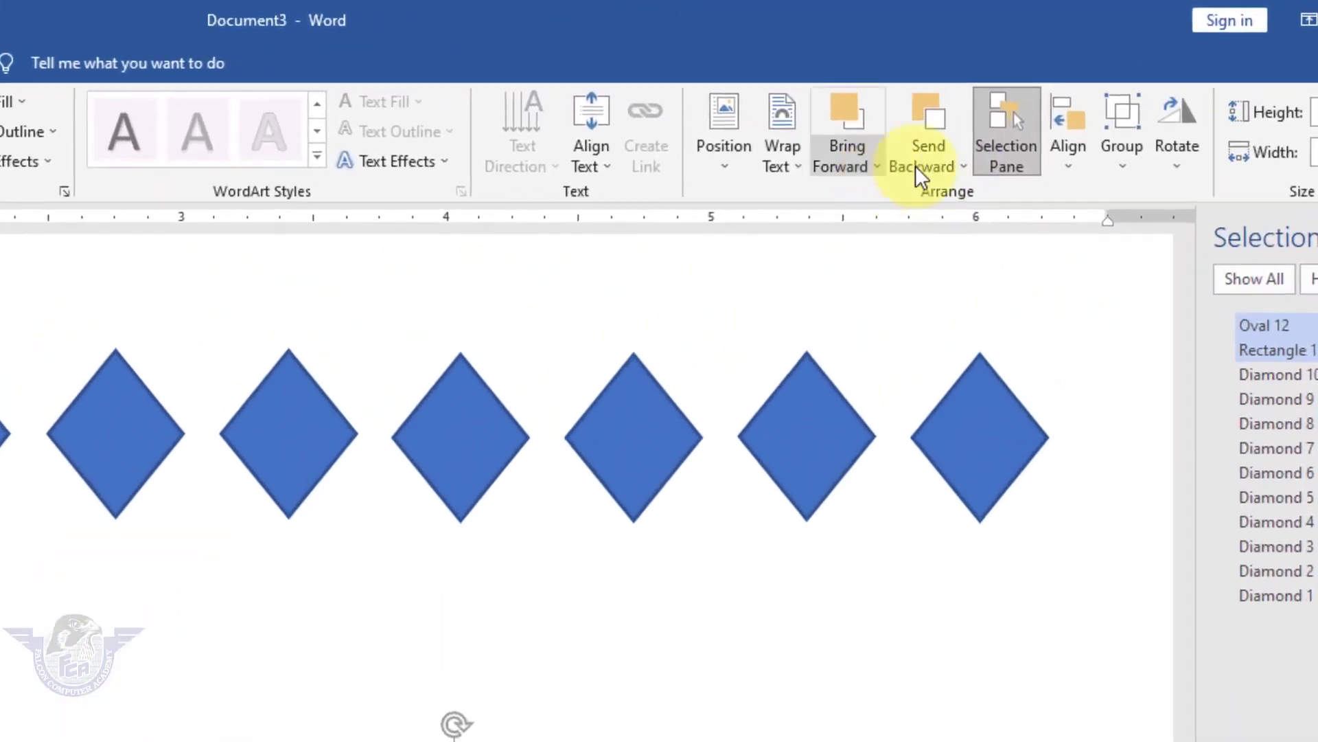
{"action": "left_click", "coordinate": [1091, 123]}
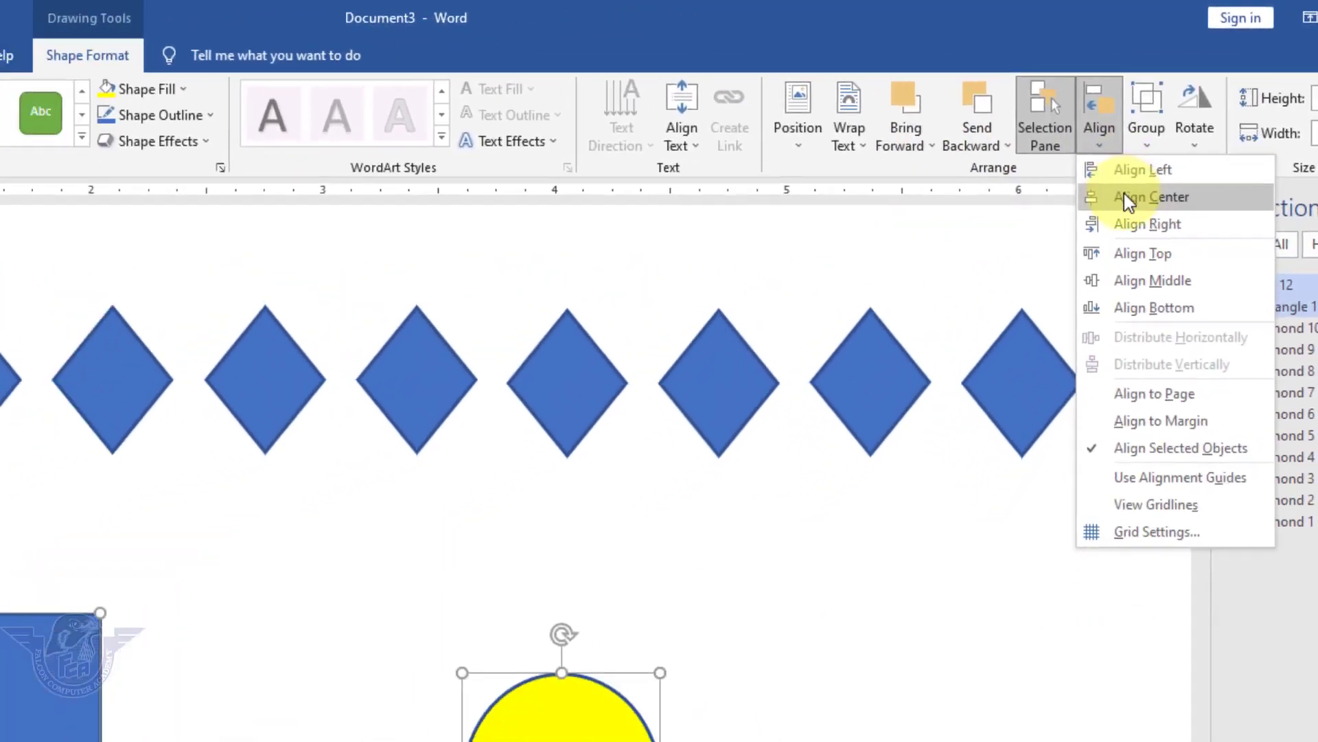
{"action": "left_click", "coordinate": [1123, 197]}
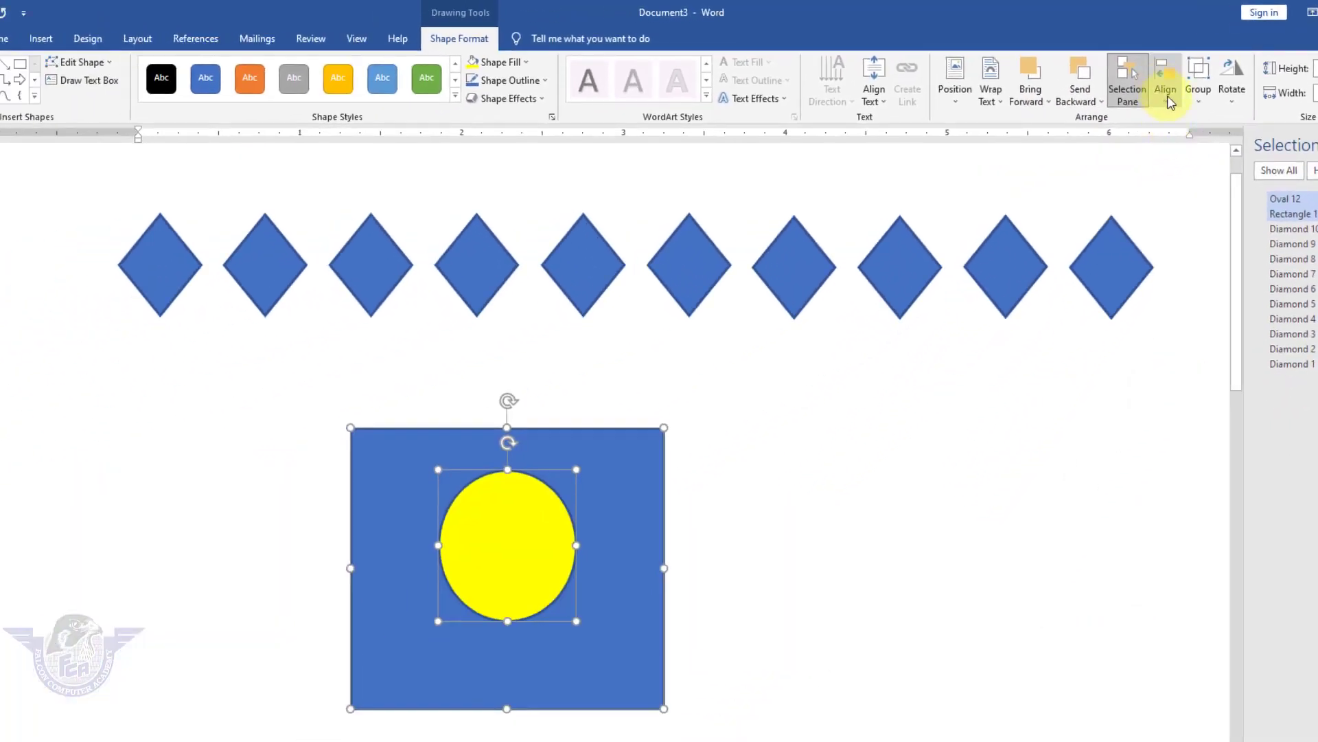
{"action": "left_click", "coordinate": [1171, 102]}
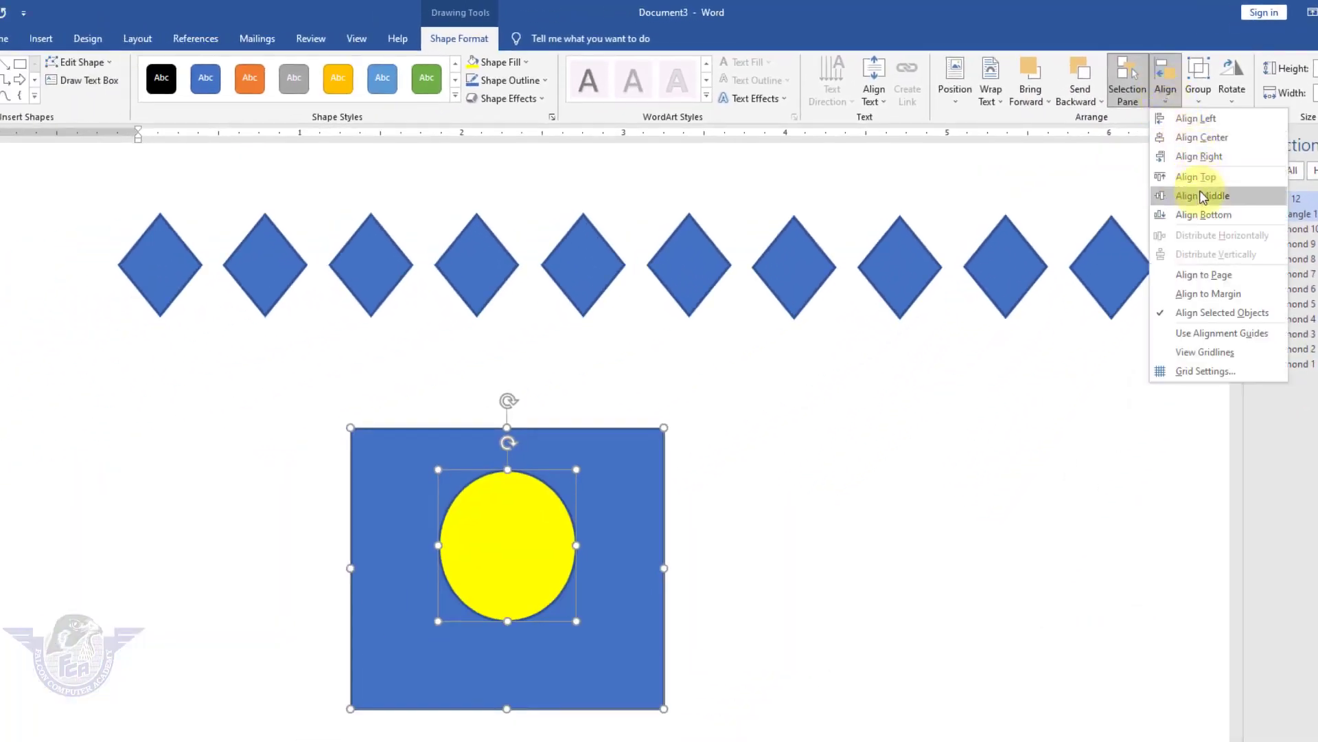
{"action": "left_click", "coordinate": [1137, 197]}
{"action": "left_click", "coordinate": [927, 433]}
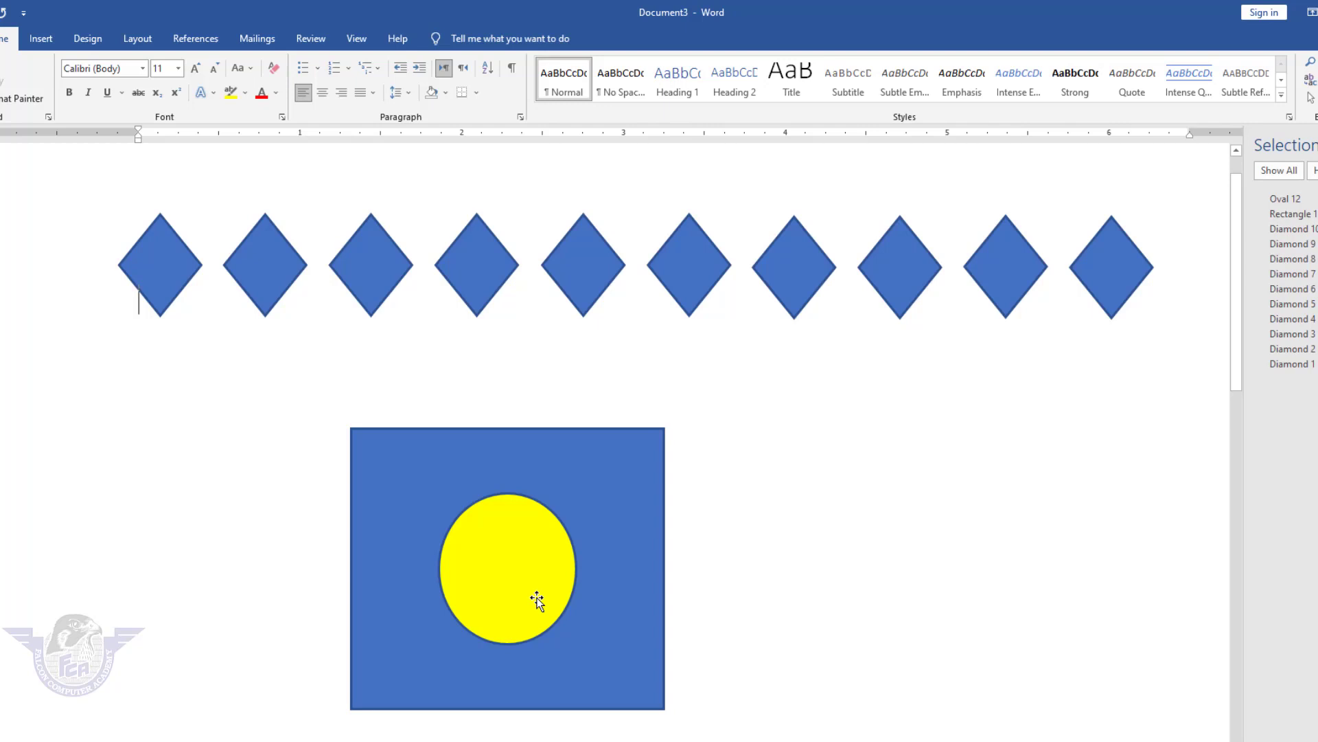
Select the circle and square and try Align Left, Right, Center, Top and Bottom.
{"action": "left_click", "coordinate": [530, 574]}
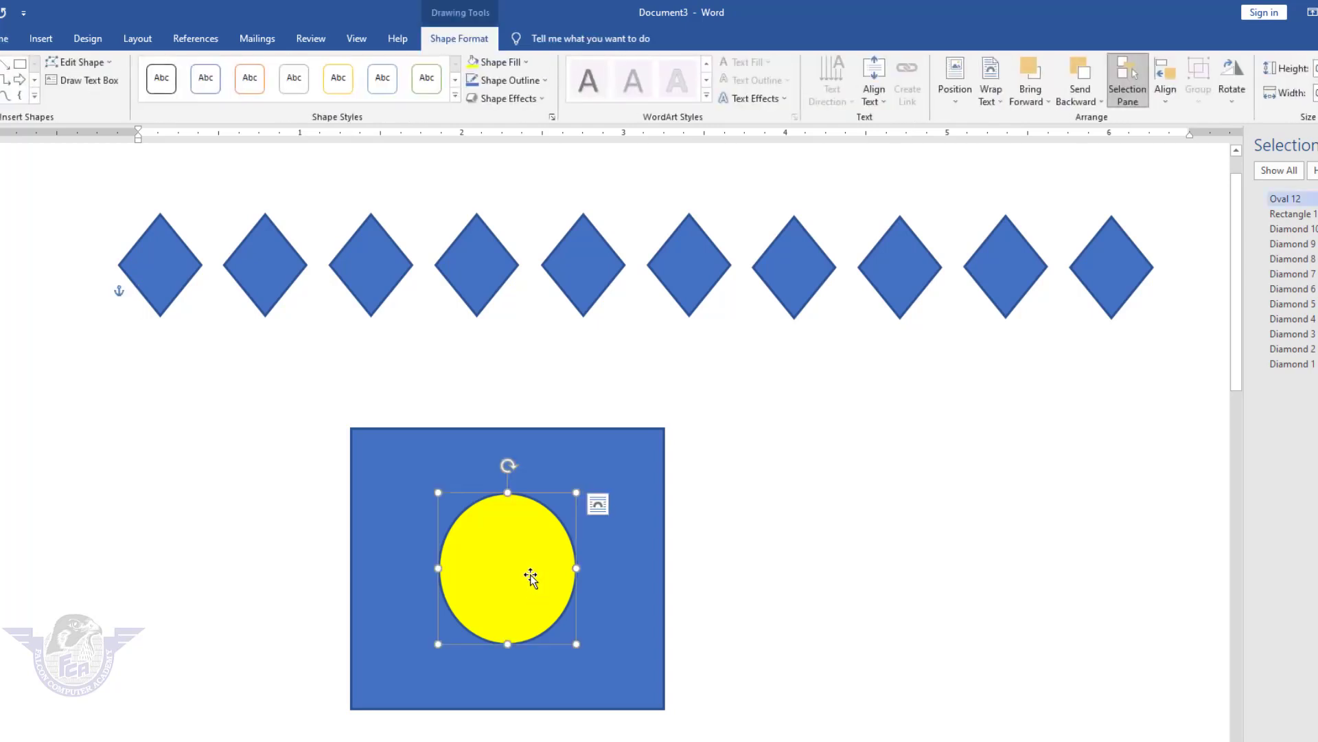
{"action": "left_click", "coordinate": [630, 473], "text": "shift"}
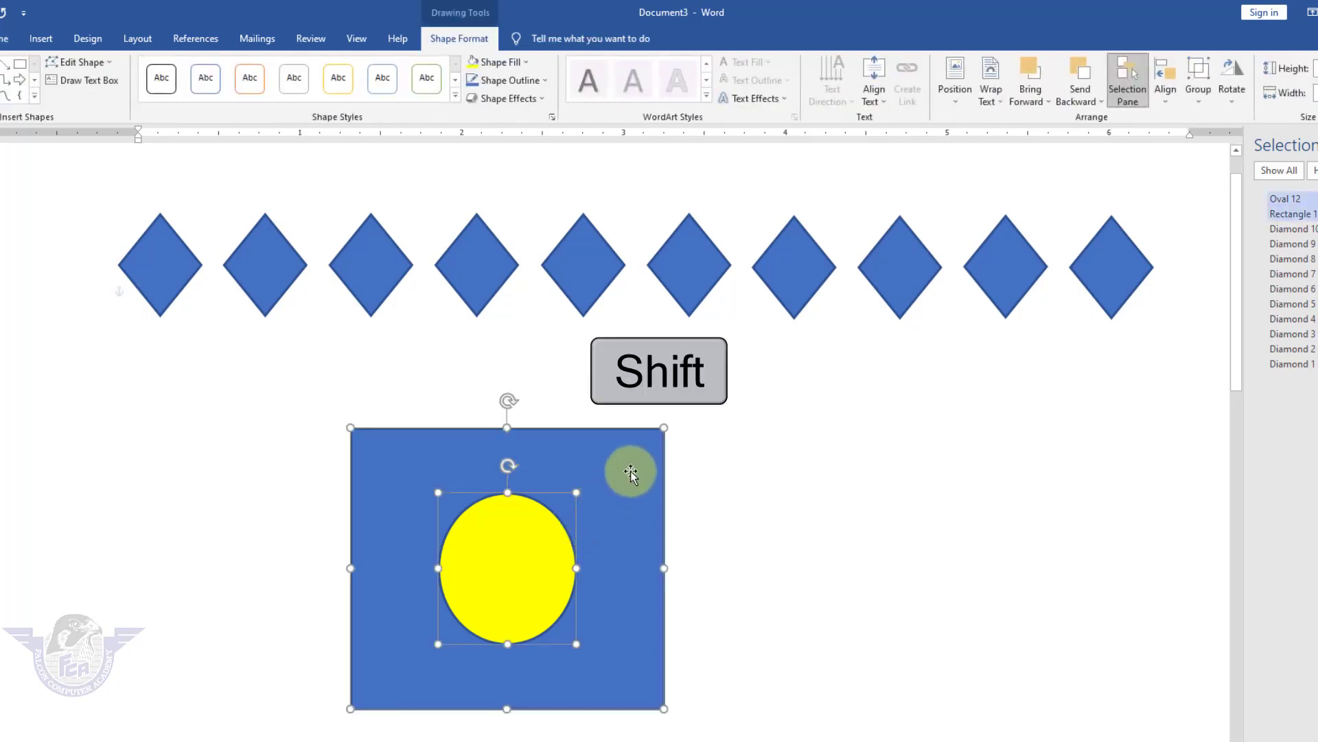
{"action": "left_click", "coordinate": [1178, 103]}
{"action": "left_click", "coordinate": [1193, 119]}
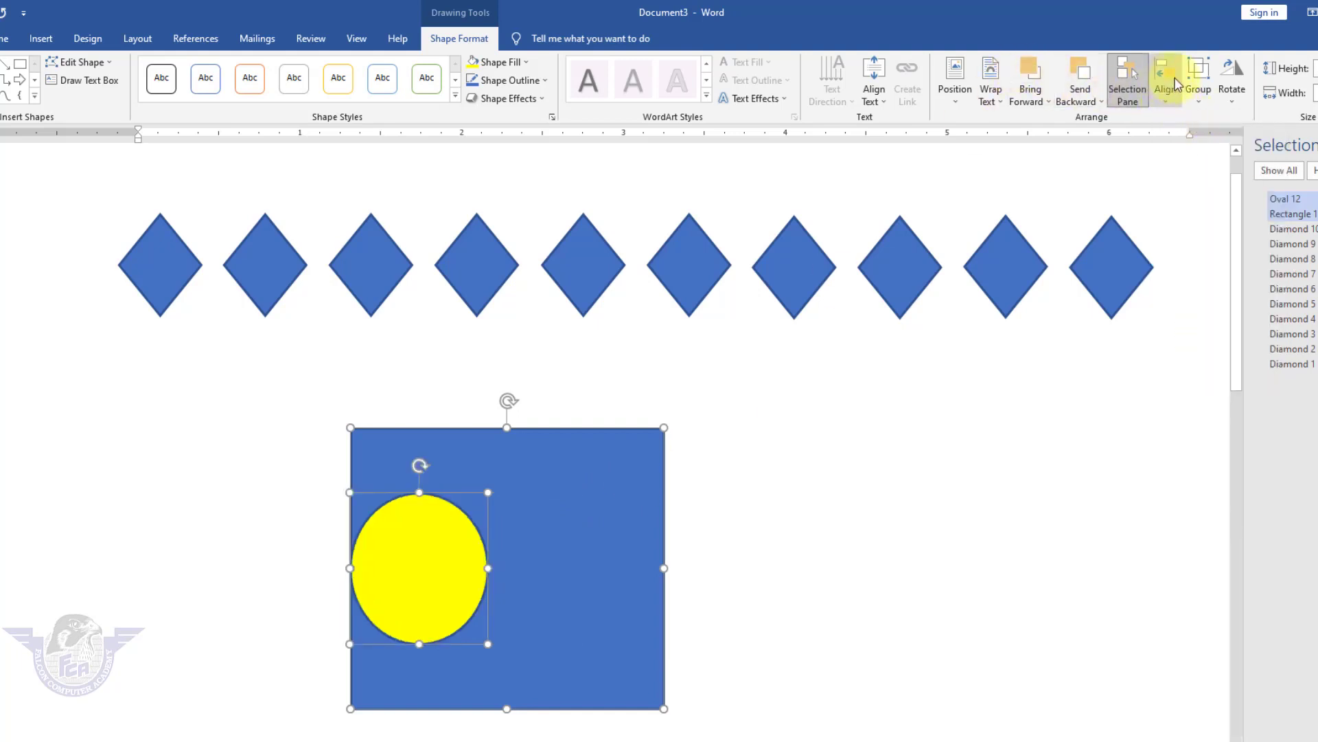
{"action": "left_click", "coordinate": [1172, 93]}
{"action": "left_click", "coordinate": [1203, 154]}
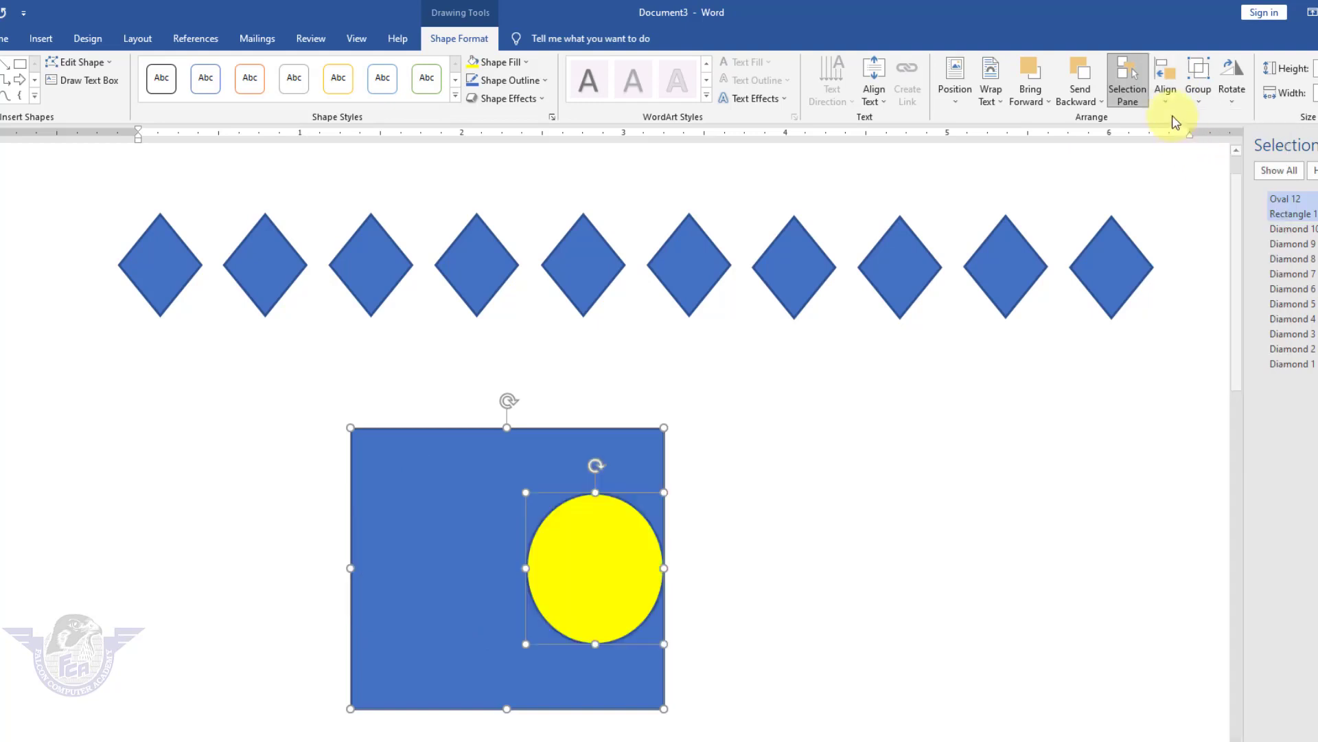
{"action": "left_click", "coordinate": [1169, 94]}
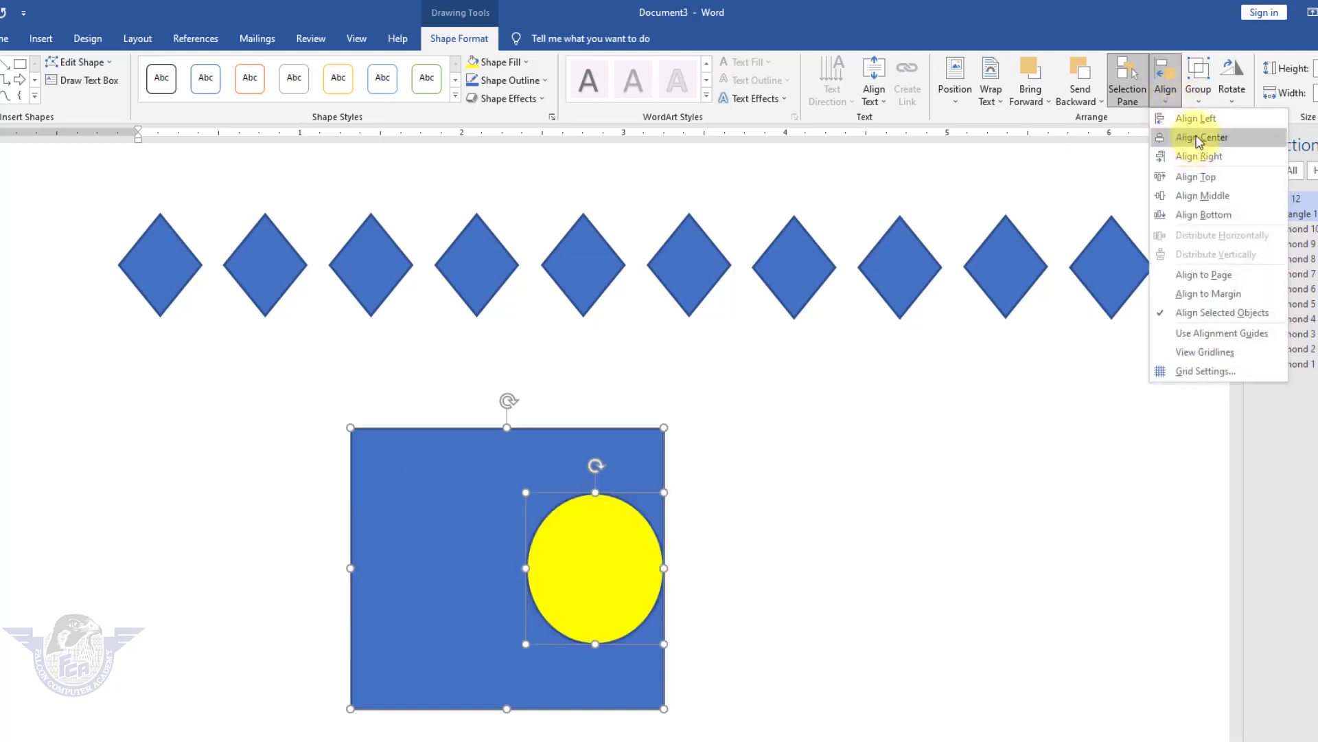
{"action": "left_click", "coordinate": [1200, 138]}
{"action": "left_click", "coordinate": [1165, 91]}
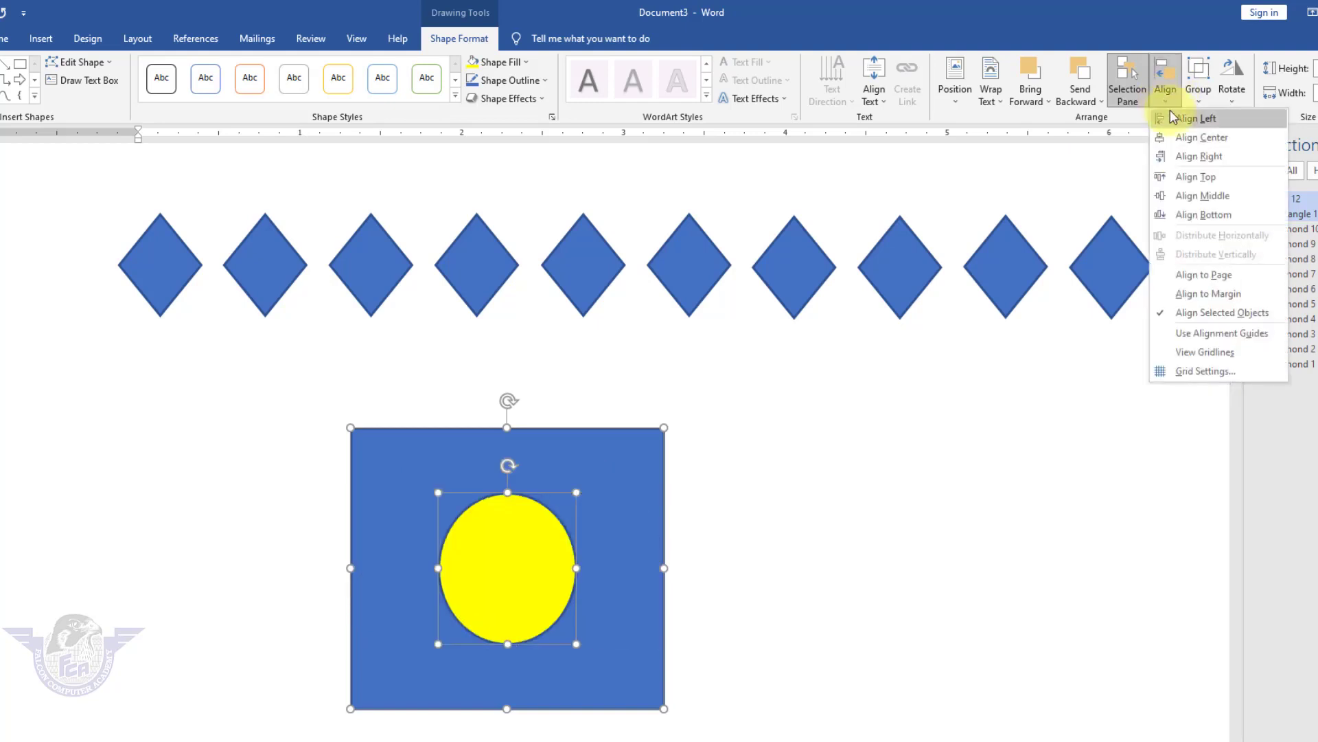
{"action": "left_click", "coordinate": [1196, 175]}
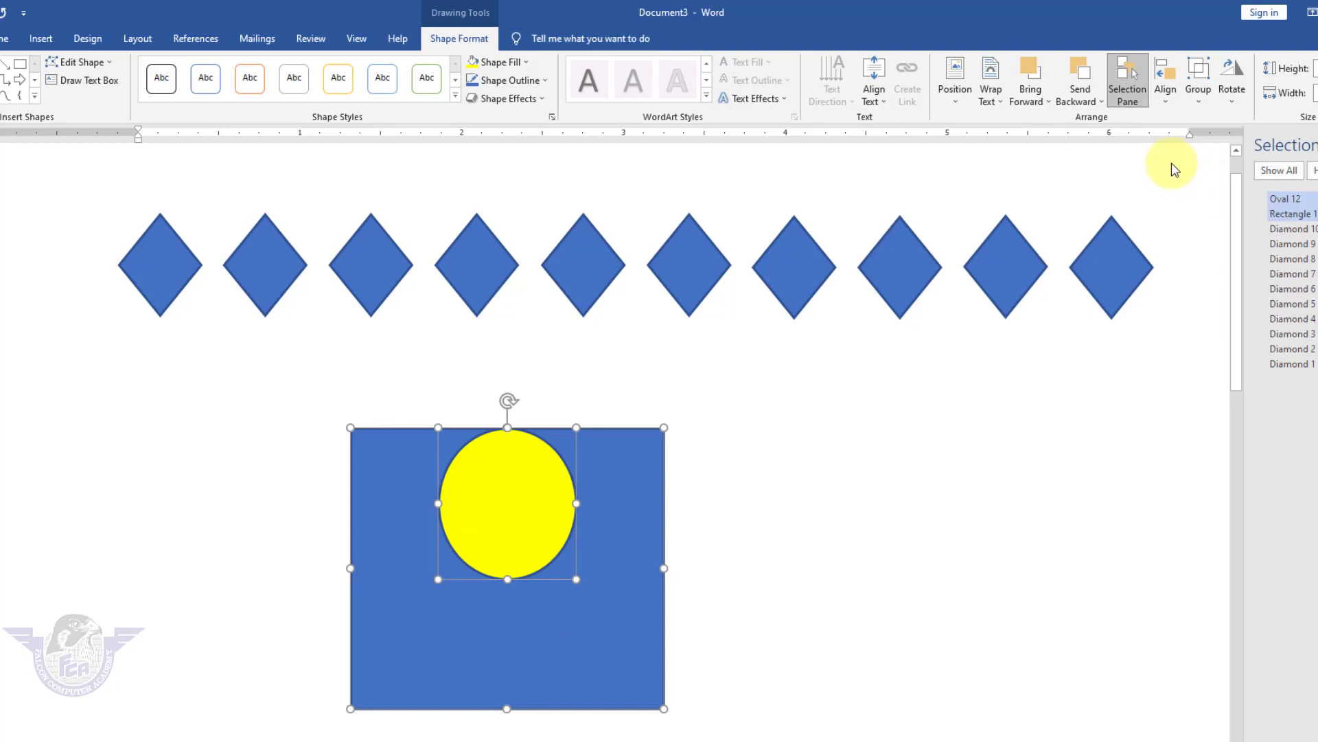
{"action": "left_click", "coordinate": [1167, 93]}
{"action": "left_click", "coordinate": [1208, 212]}
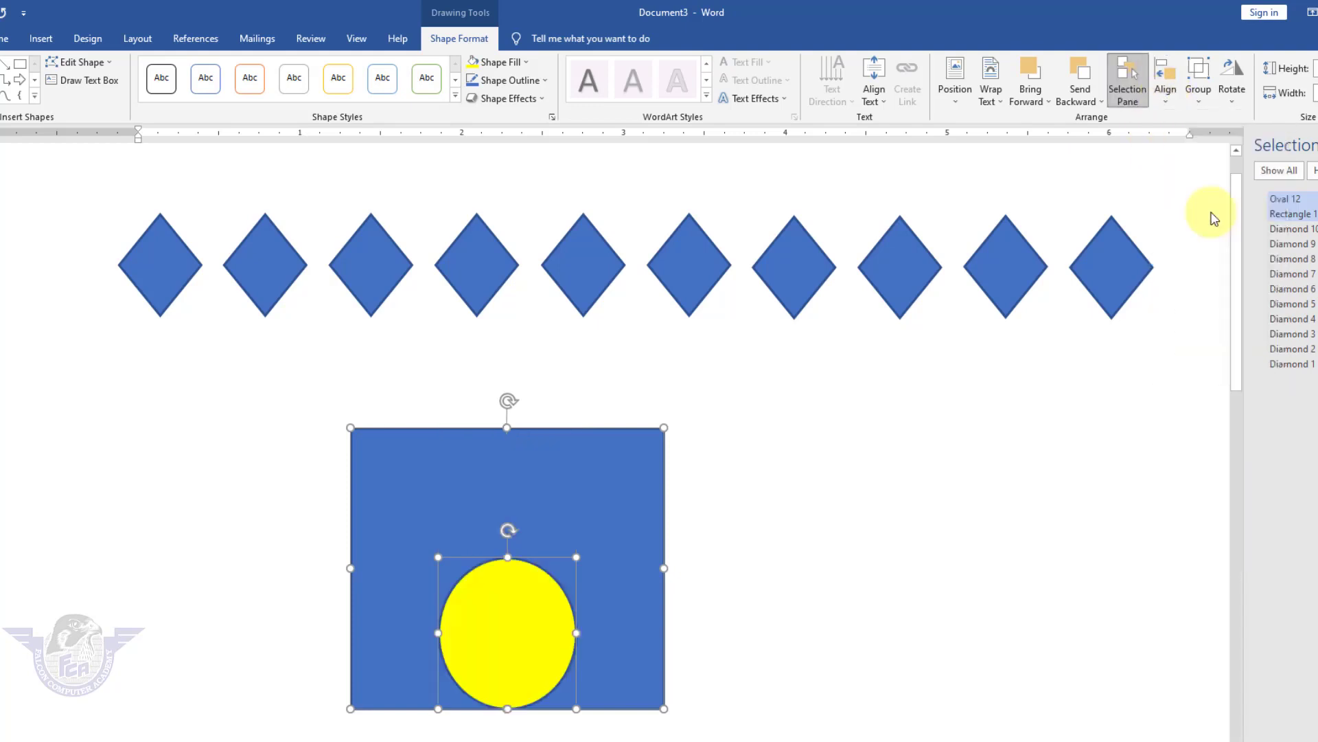
Apply Align Center and Align Middle to centre the circle in the rectangle.
{"action": "left_click", "coordinate": [1166, 94]}
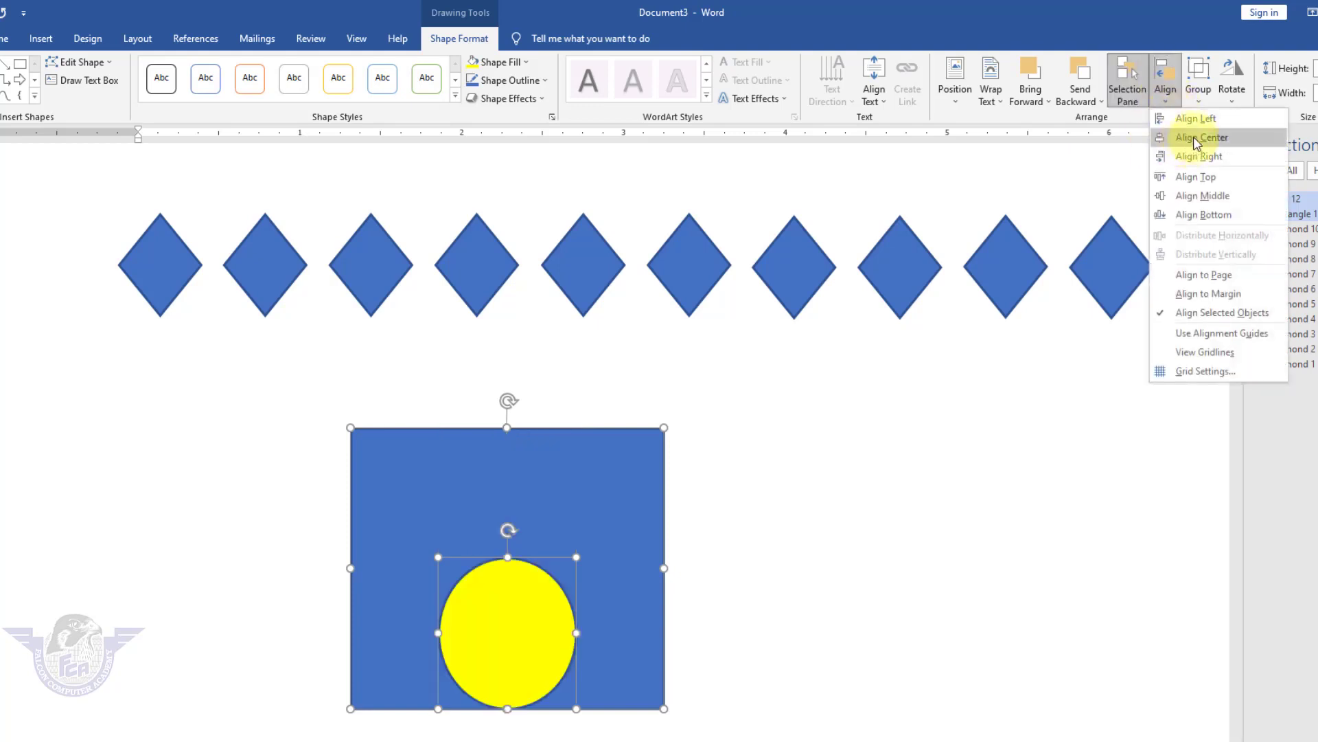
{"action": "left_click", "coordinate": [1196, 139]}
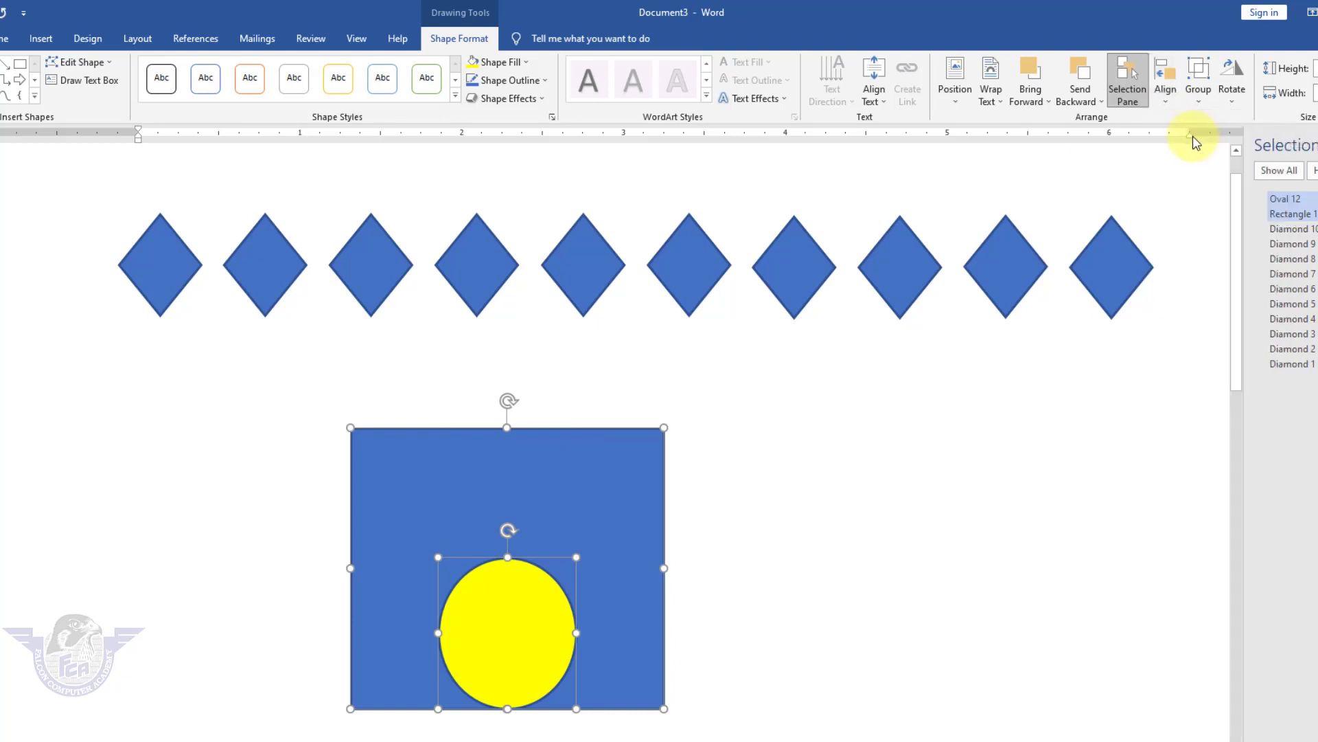
{"action": "left_click", "coordinate": [1167, 94]}
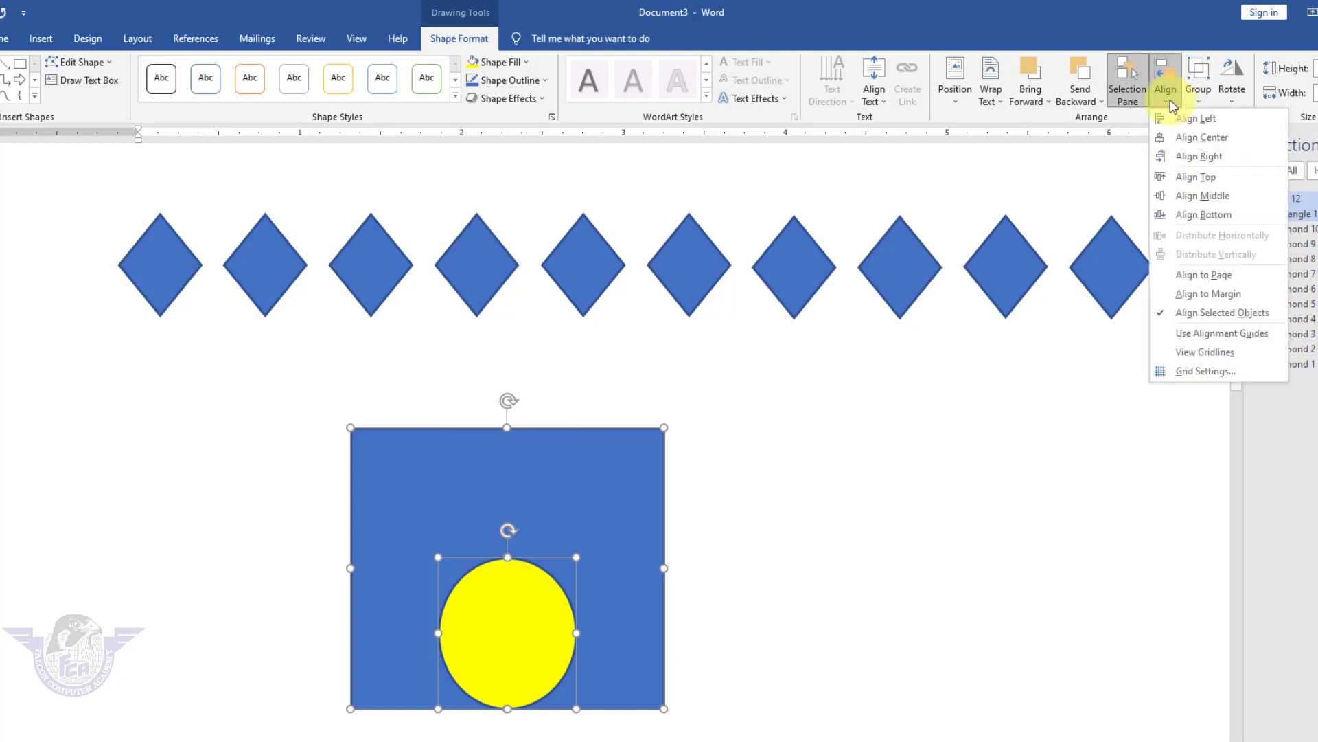
{"action": "left_click", "coordinate": [1198, 196]}
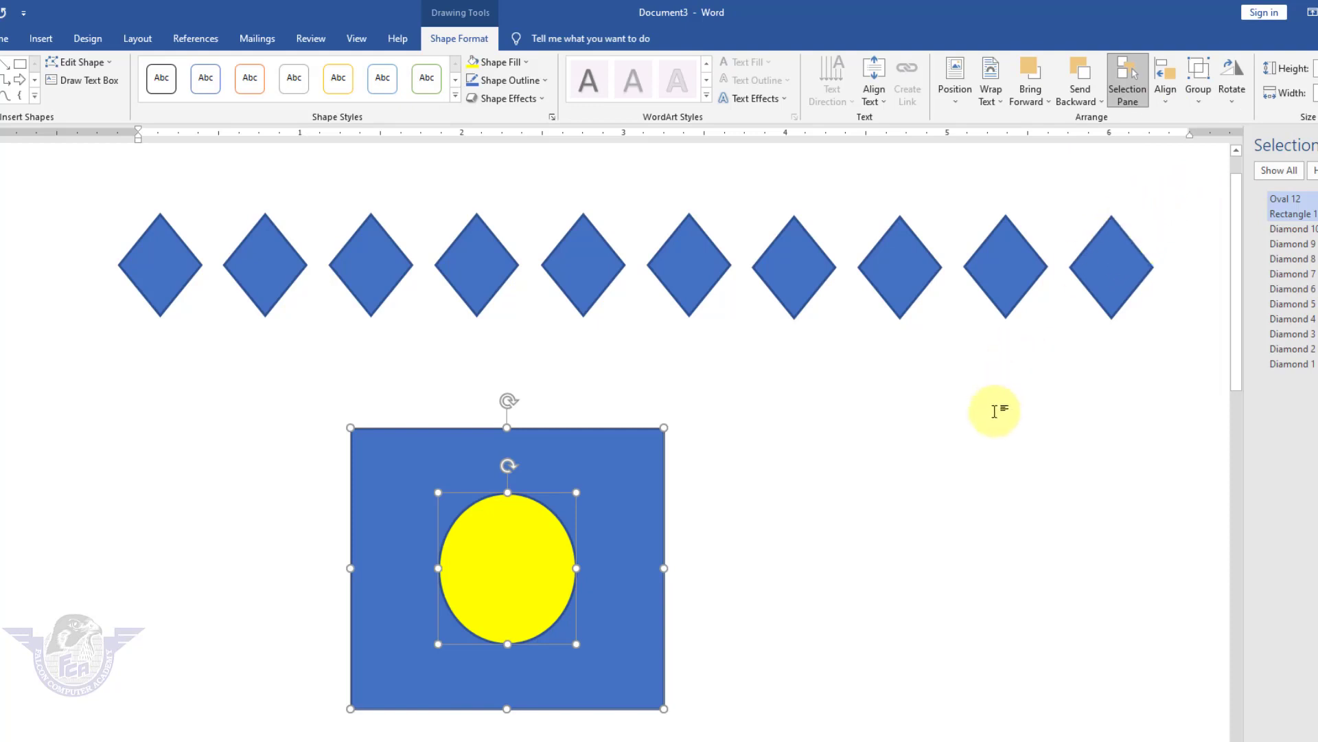
Draw a long horizontal straight line below the rectangle.
{"action": "scroll", "coordinate": [1028, 400], "scroll_direction": "down", "scroll_amount": 3}
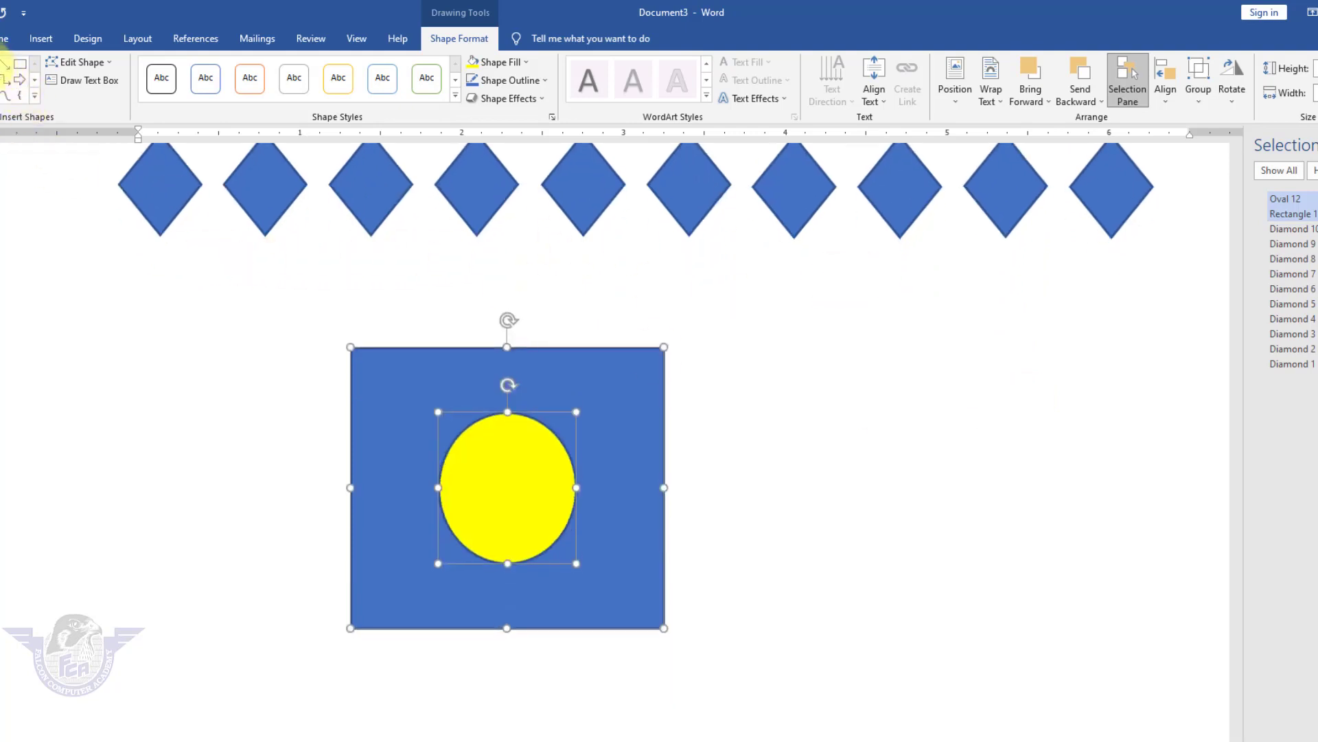
{"action": "scroll", "coordinate": [485, 391], "scroll_direction": "down", "scroll_amount": 5}
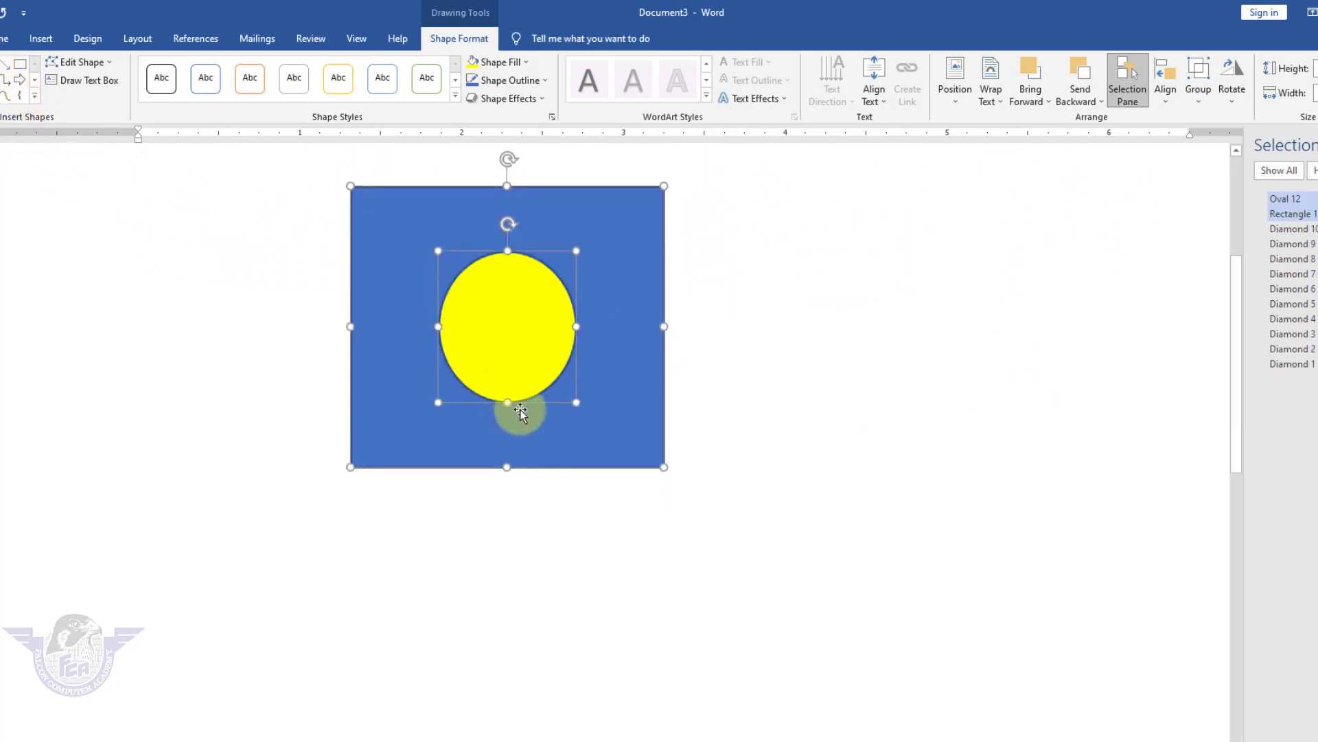
{"action": "scroll", "coordinate": [521, 410], "scroll_direction": "down", "scroll_amount": 3}
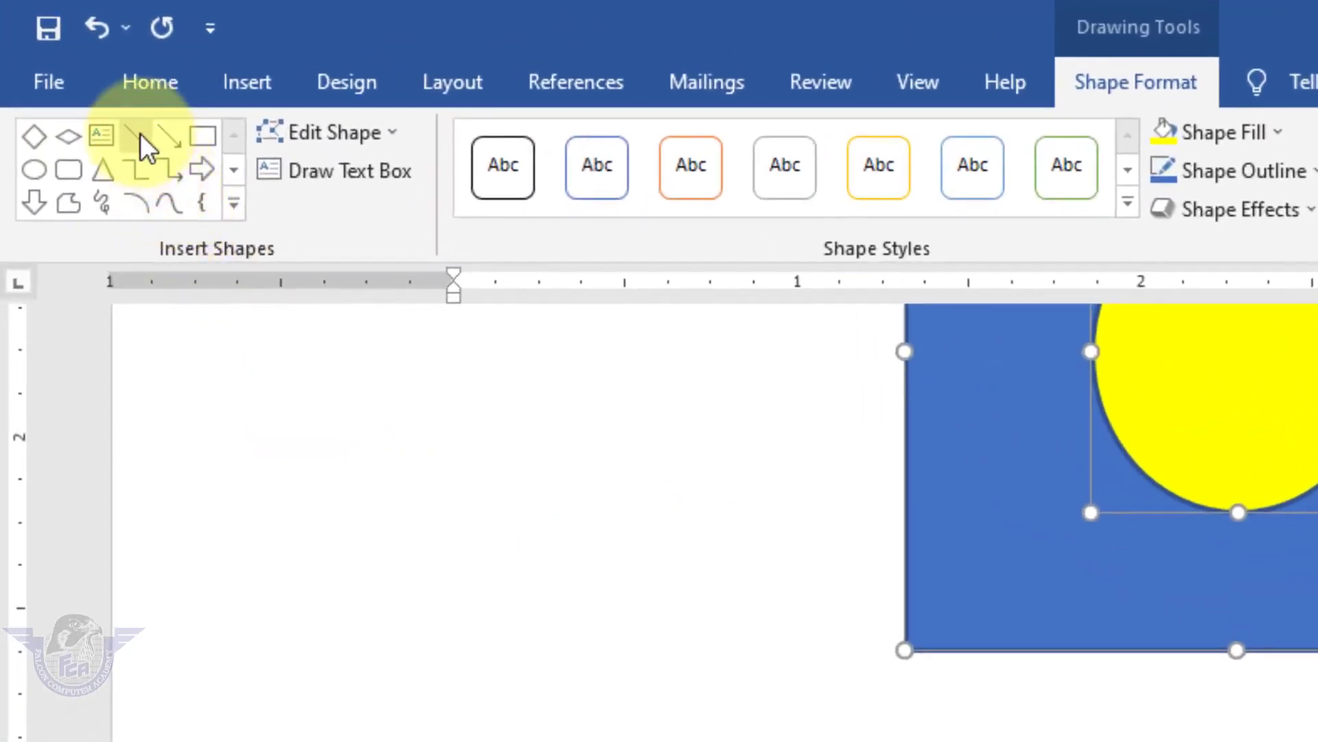
{"action": "left_click", "coordinate": [140, 133]}
{"action": "mouse_move", "coordinate": [197, 505]}
{"action": "left_mouse_down"}
{"action": "mouse_move", "coordinate": [1117, 498]}
{"action": "mouse_move", "coordinate": [1243, 477]}
{"action": "mouse_move", "coordinate": [1245, 505]}
{"action": "left_mouse_up"}
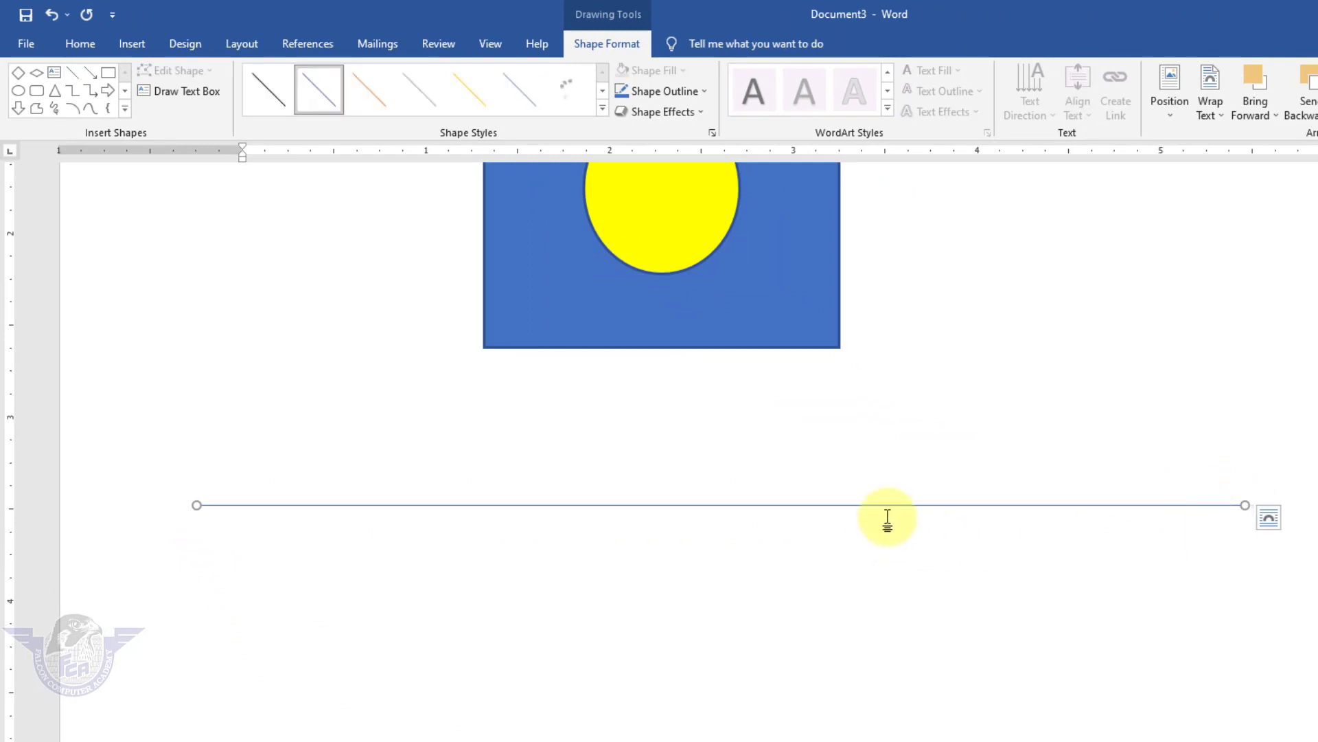
Ctrl-drag three copies of the line downward to make four stacked lines.
{"action": "key", "text": "ctrl"}
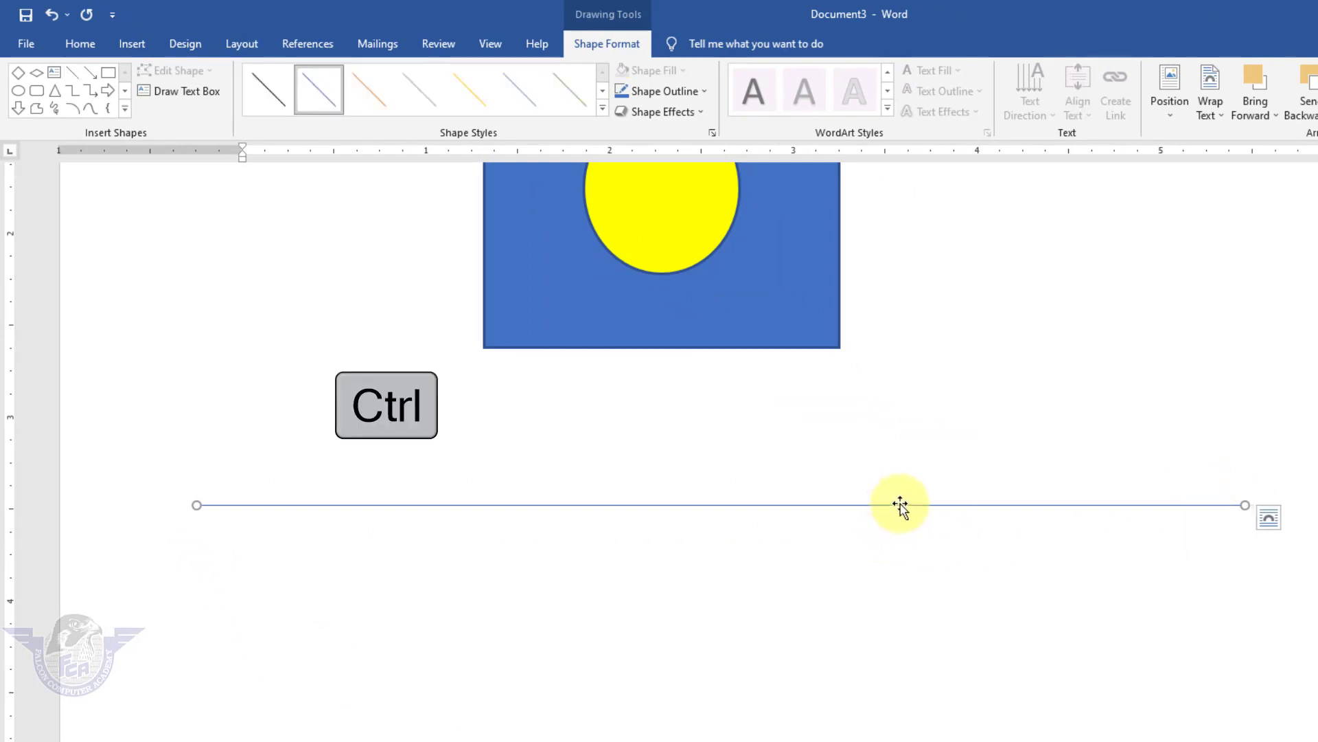
{"action": "left_click_drag", "start_coordinate": [900, 504], "coordinate": [938, 555]}
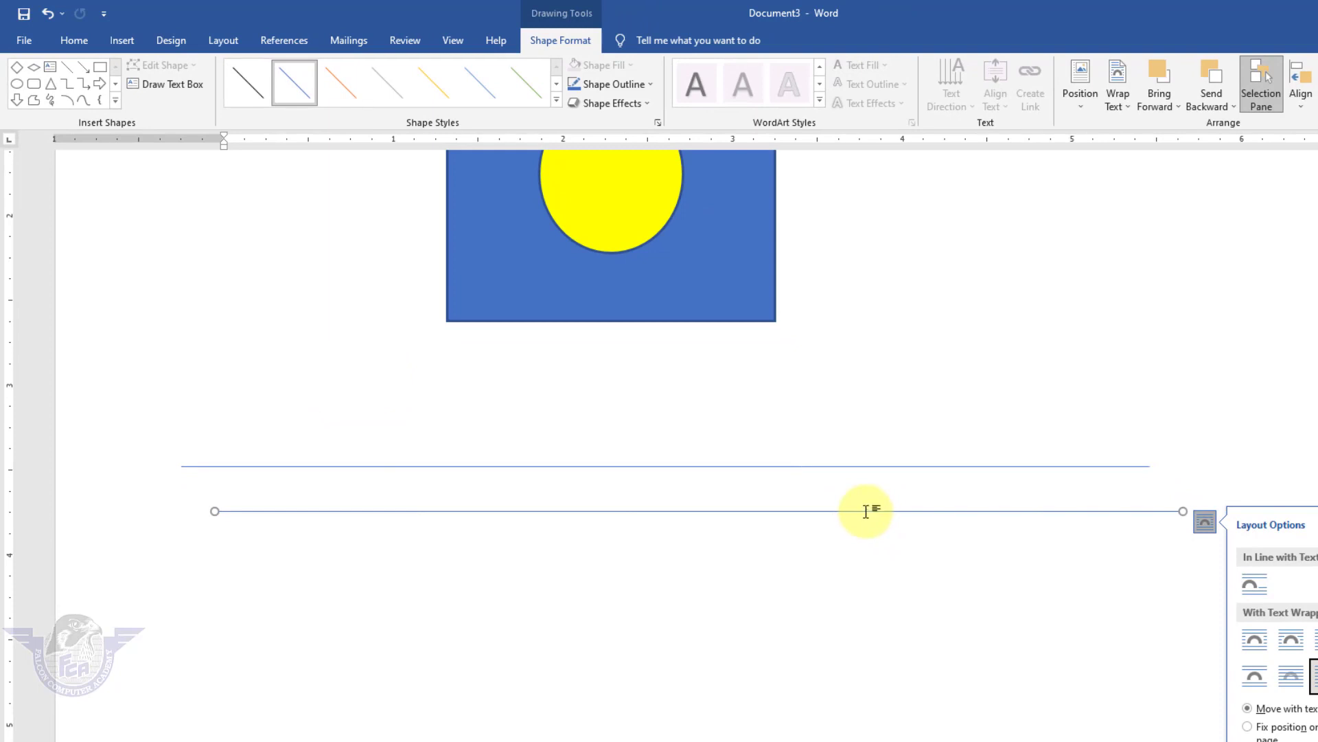
{"action": "left_click_drag", "start_coordinate": [865, 511], "coordinate": [825, 559]}
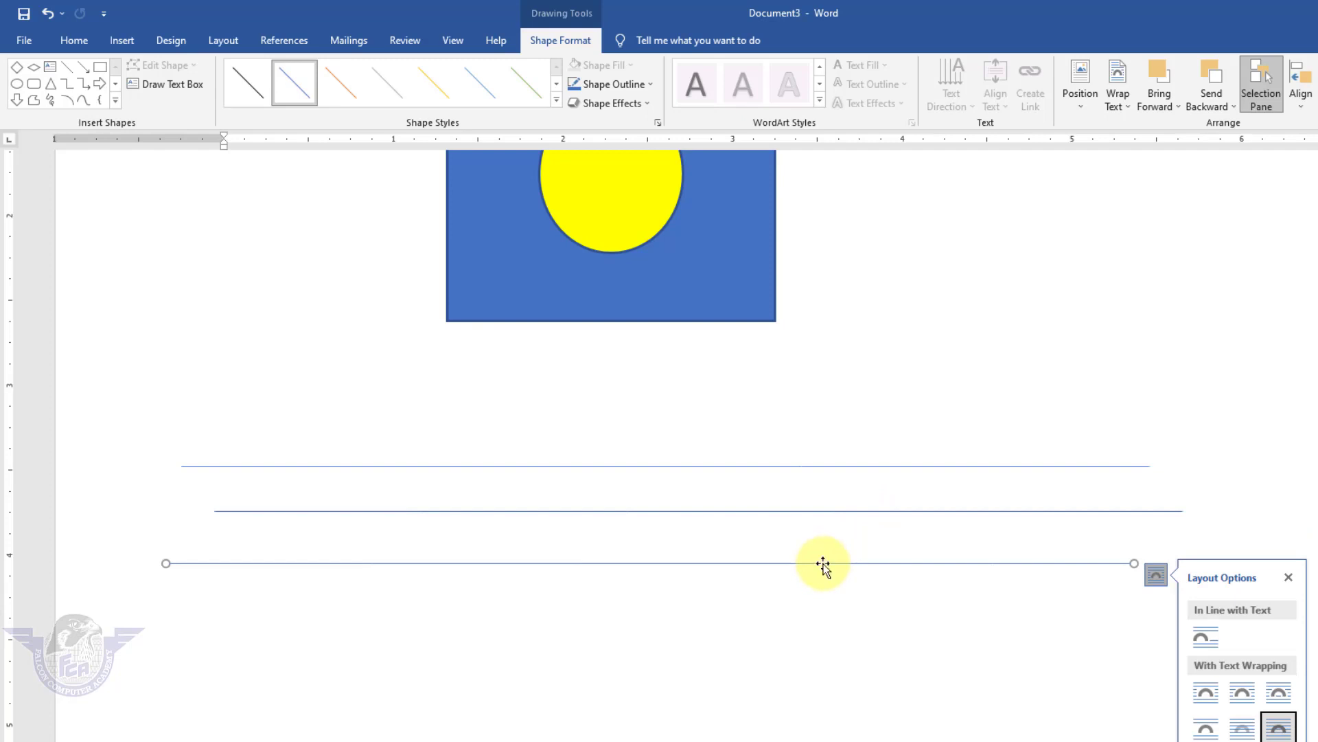
{"action": "left_click_drag", "start_coordinate": [823, 564], "coordinate": [871, 600]}
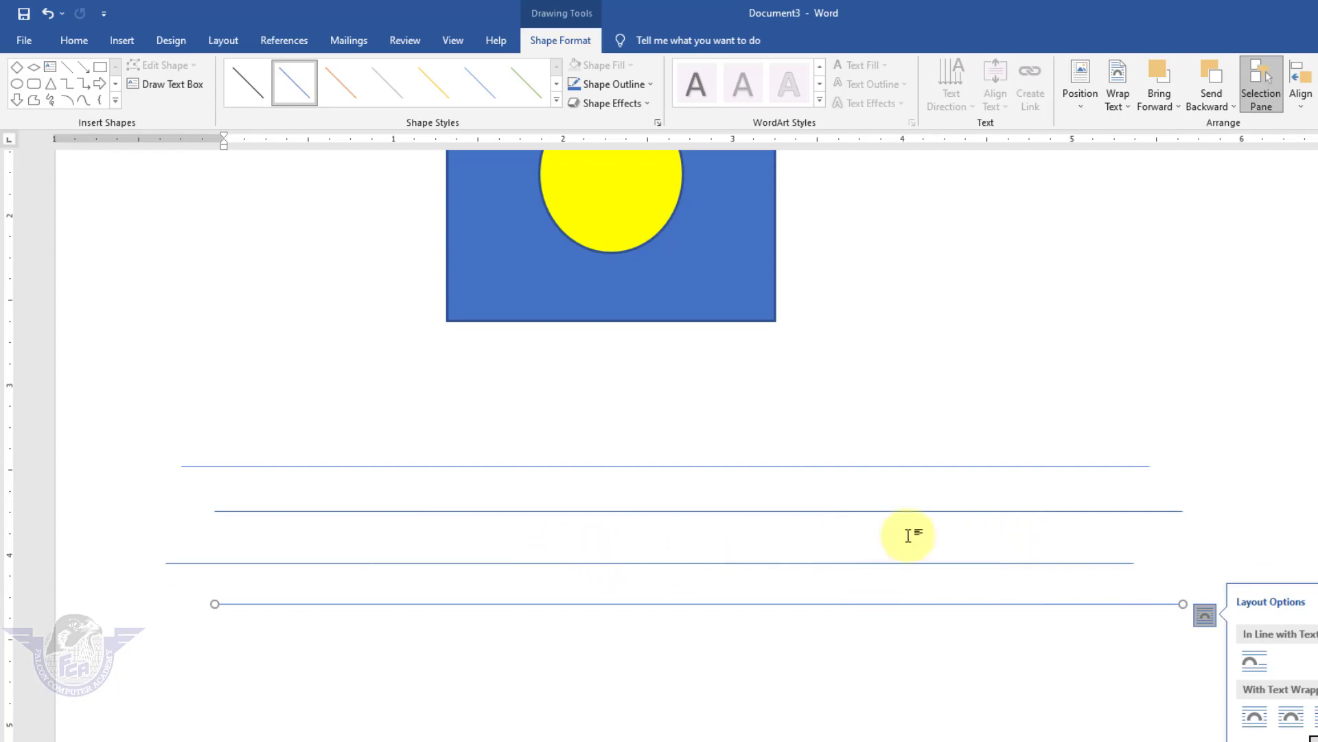
{"action": "left_click", "coordinate": [74, 39]}
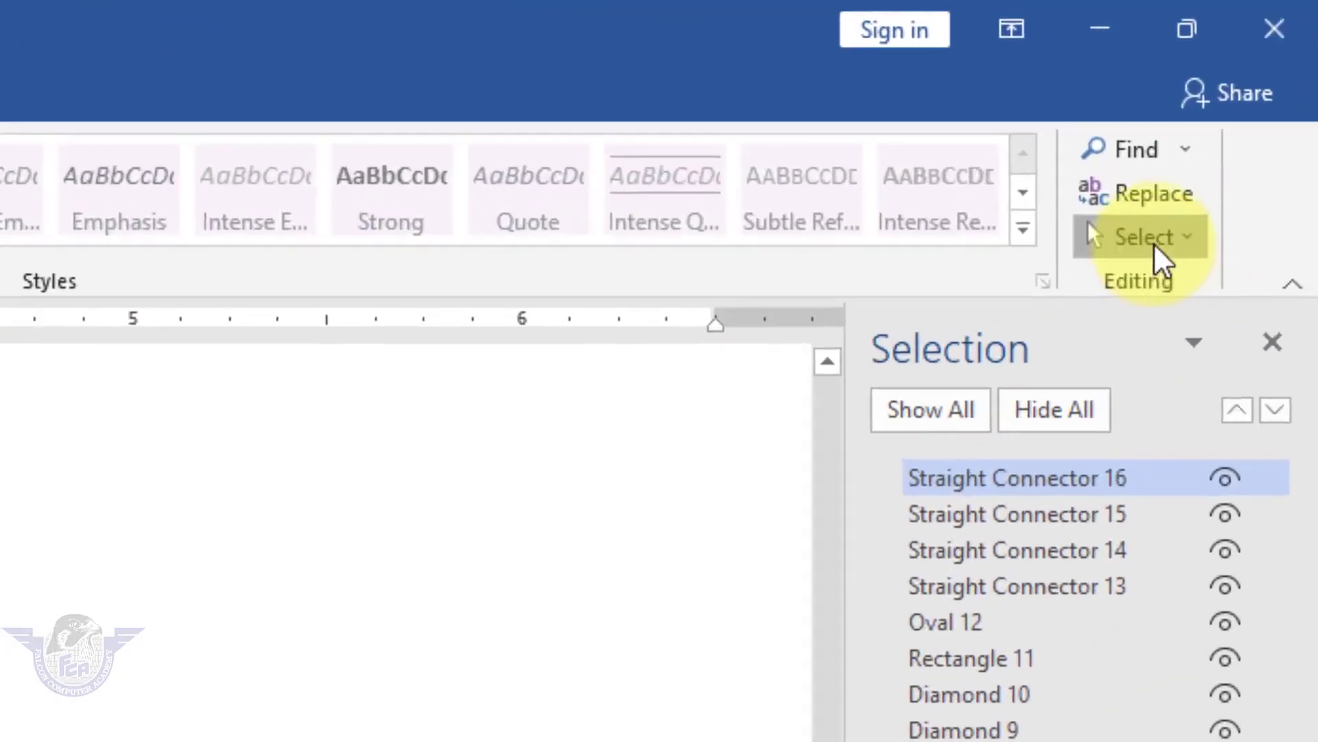
Show the Selection Pane and Shift-add the third, second and top lines to the selection.
{"action": "left_click", "coordinate": [1153, 244]}
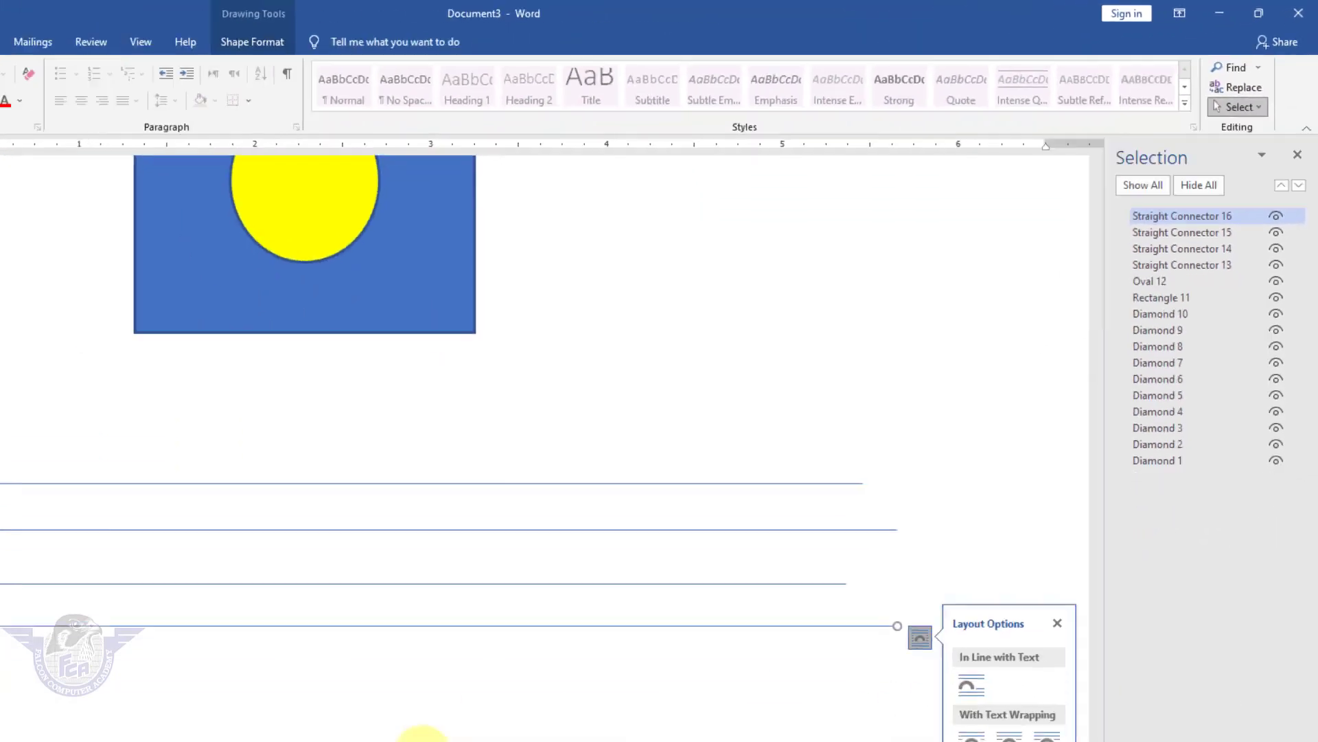
{"action": "key", "text": "shift"}
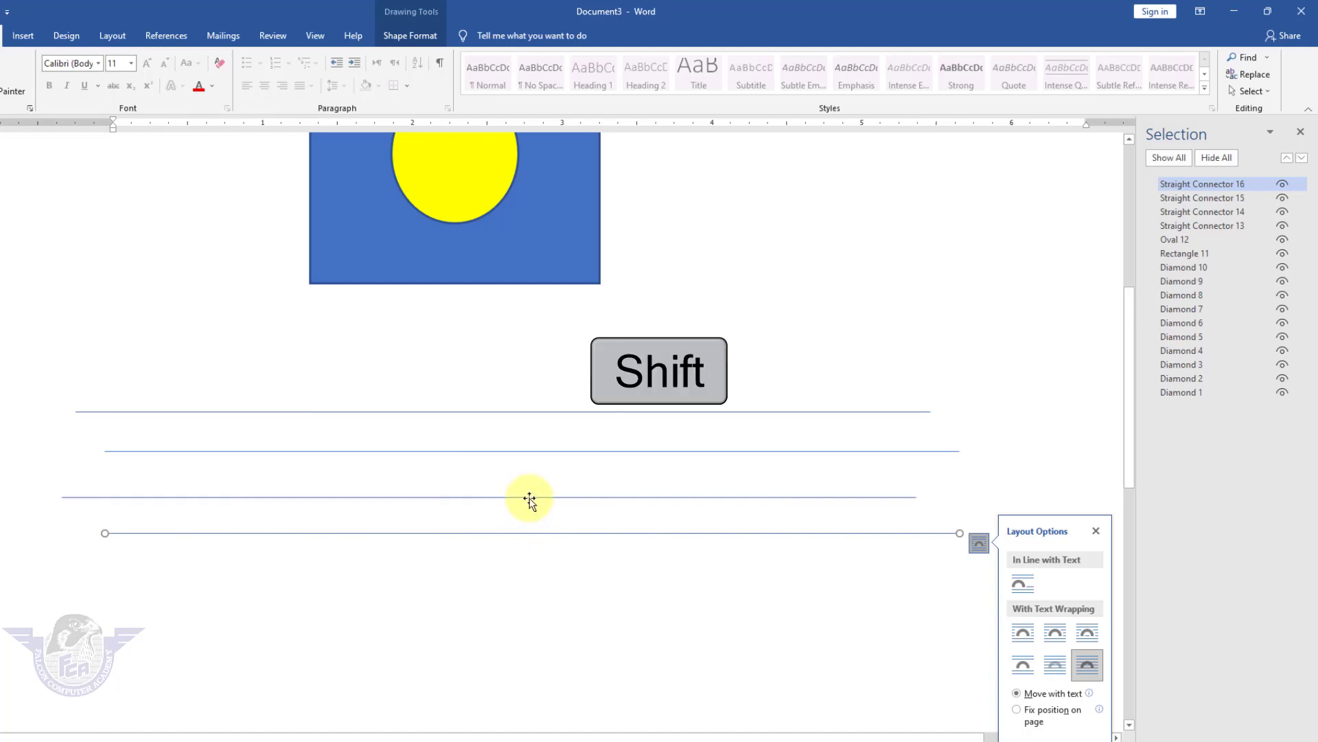
{"action": "left_click", "coordinate": [531, 497], "text": "shift"}
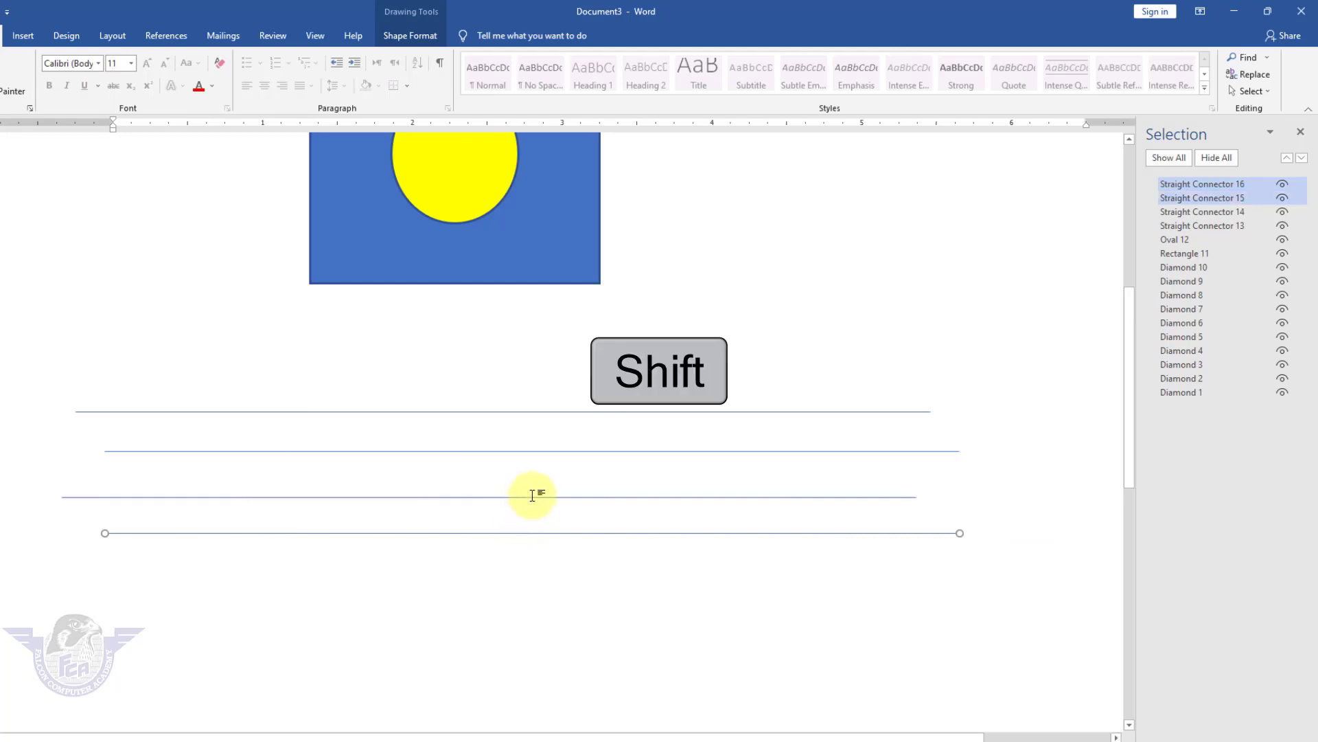
{"action": "left_click", "coordinate": [559, 452], "text": "shift"}
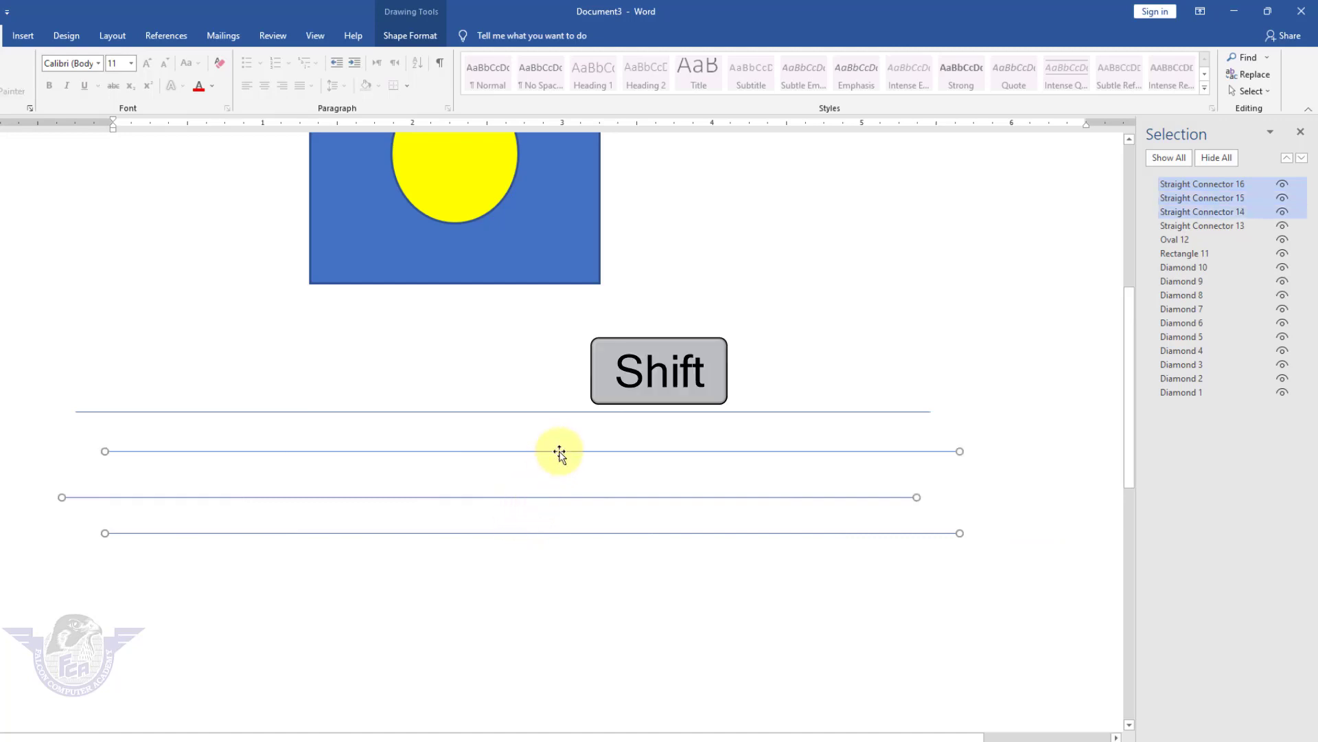
{"action": "left_click", "coordinate": [579, 412], "text": "shift"}
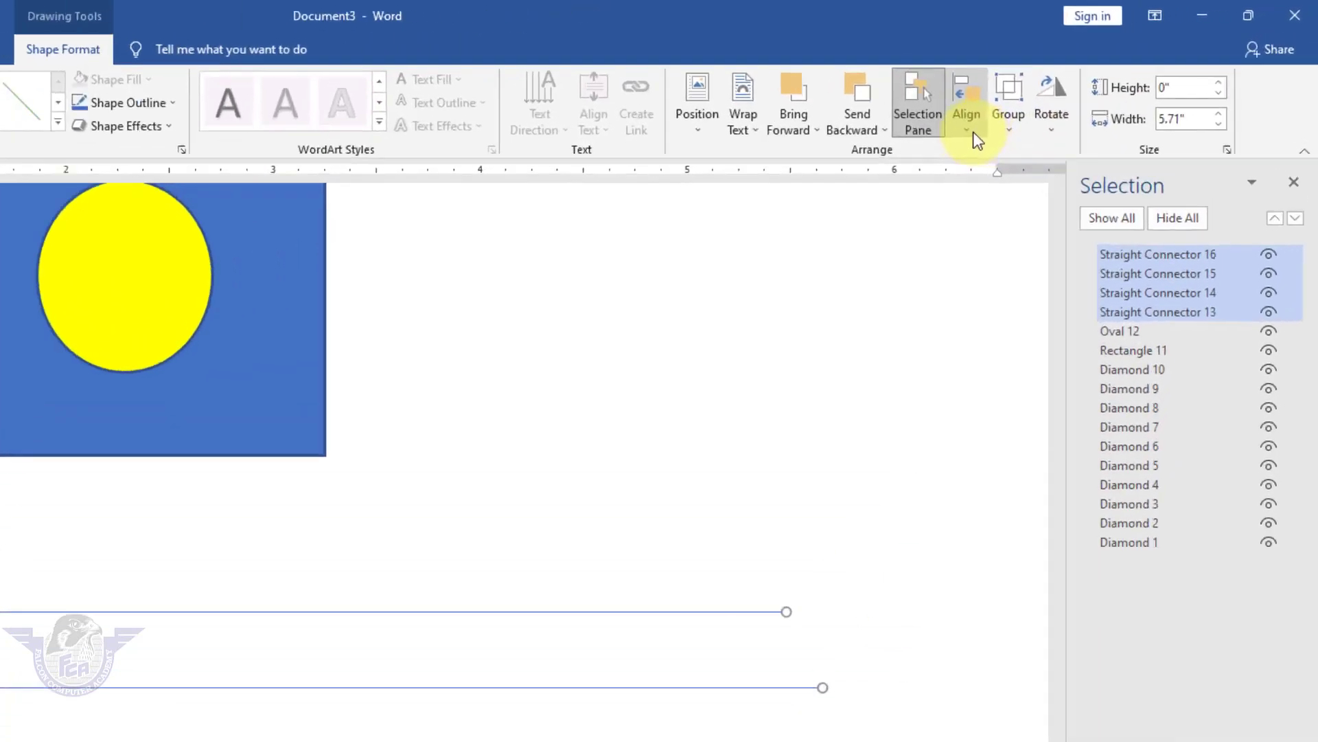
Distribute the four lines vertically, then align them on their centres.
{"action": "left_click", "coordinate": [1058, 97]}
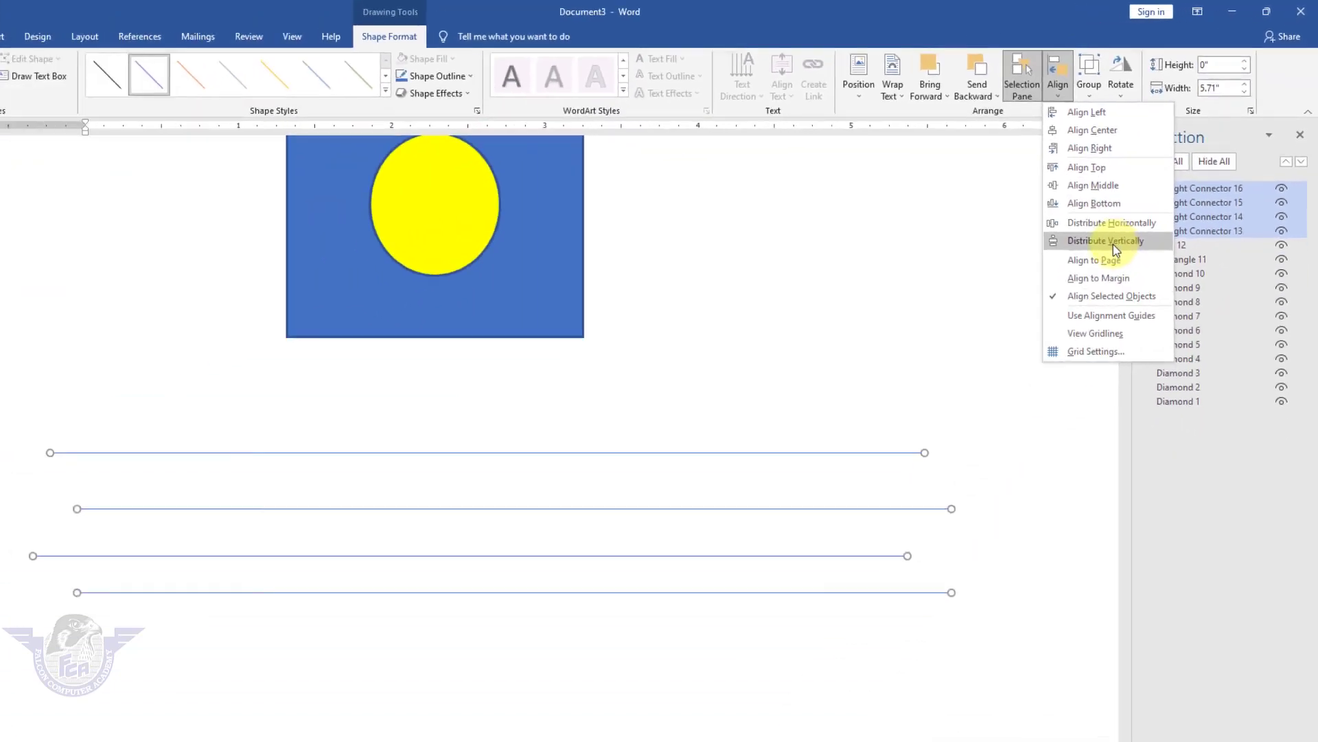
{"action": "left_click", "coordinate": [1116, 240]}
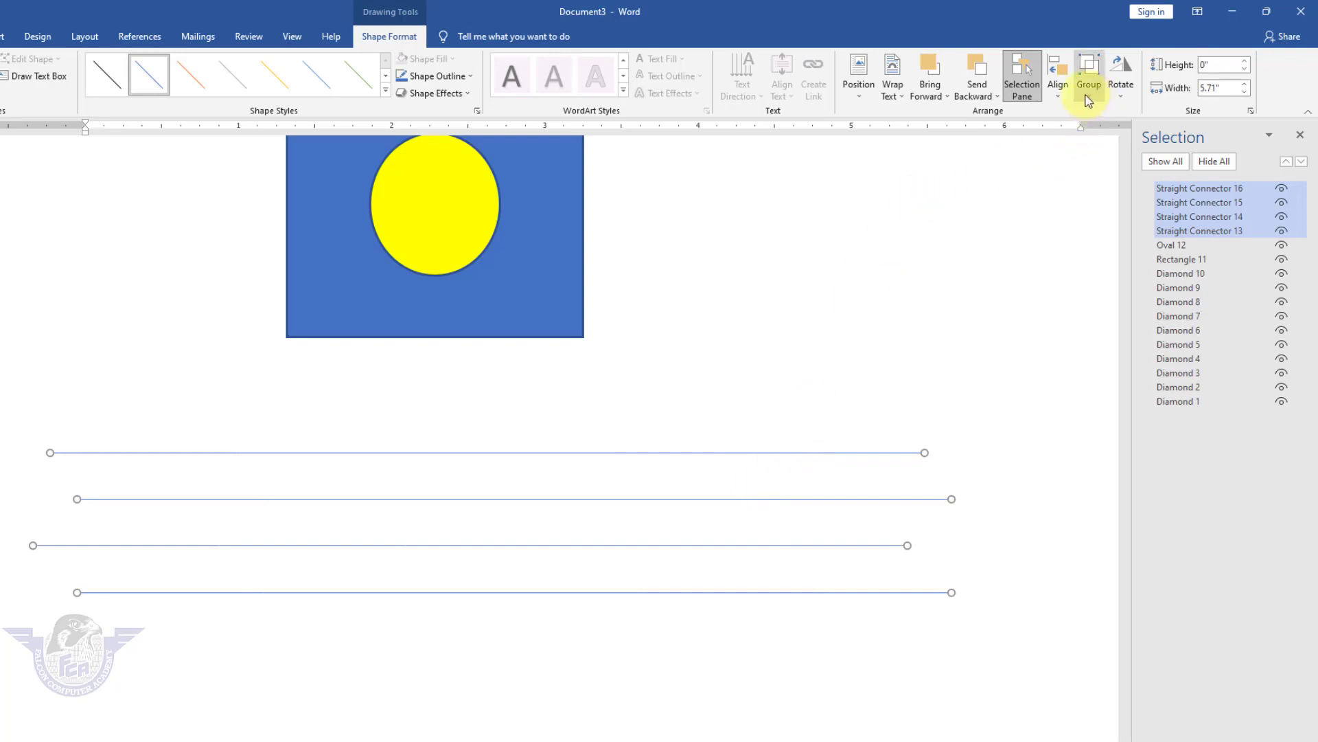
{"action": "left_click", "coordinate": [1061, 96]}
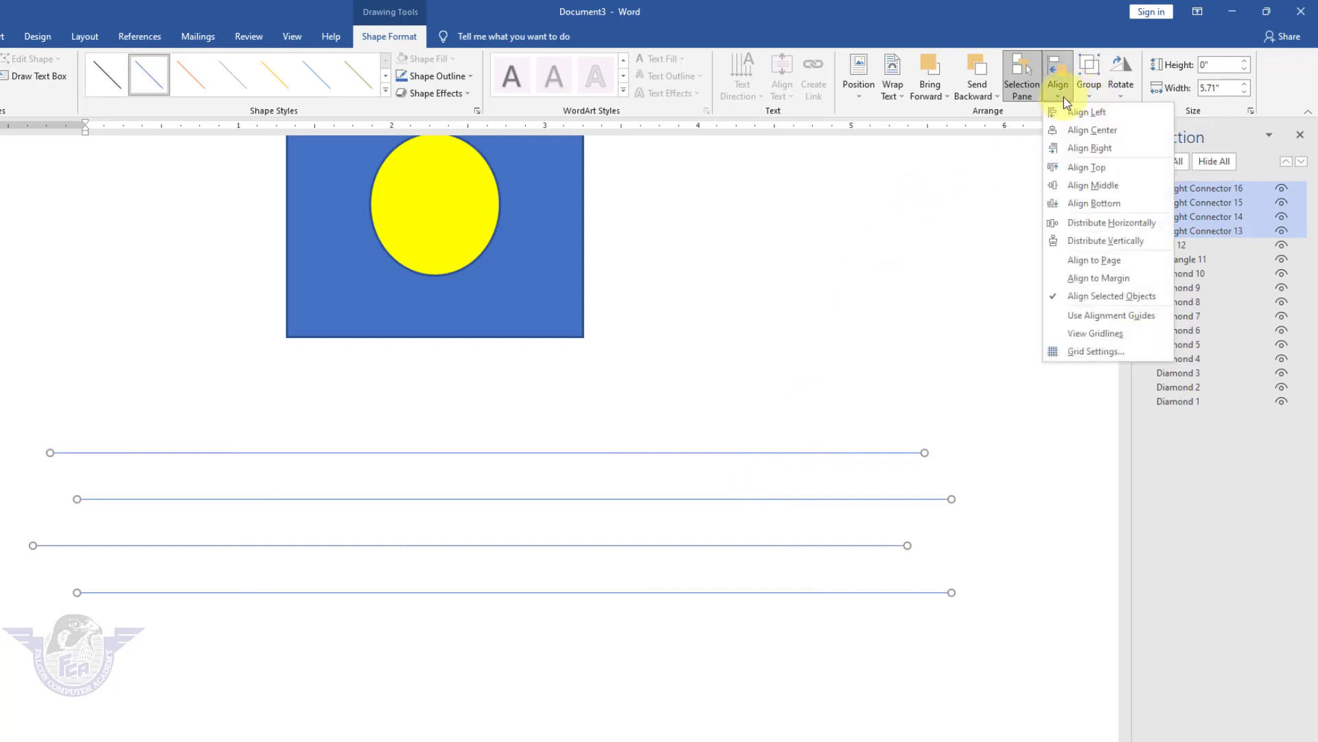
{"action": "left_click", "coordinate": [1086, 137]}
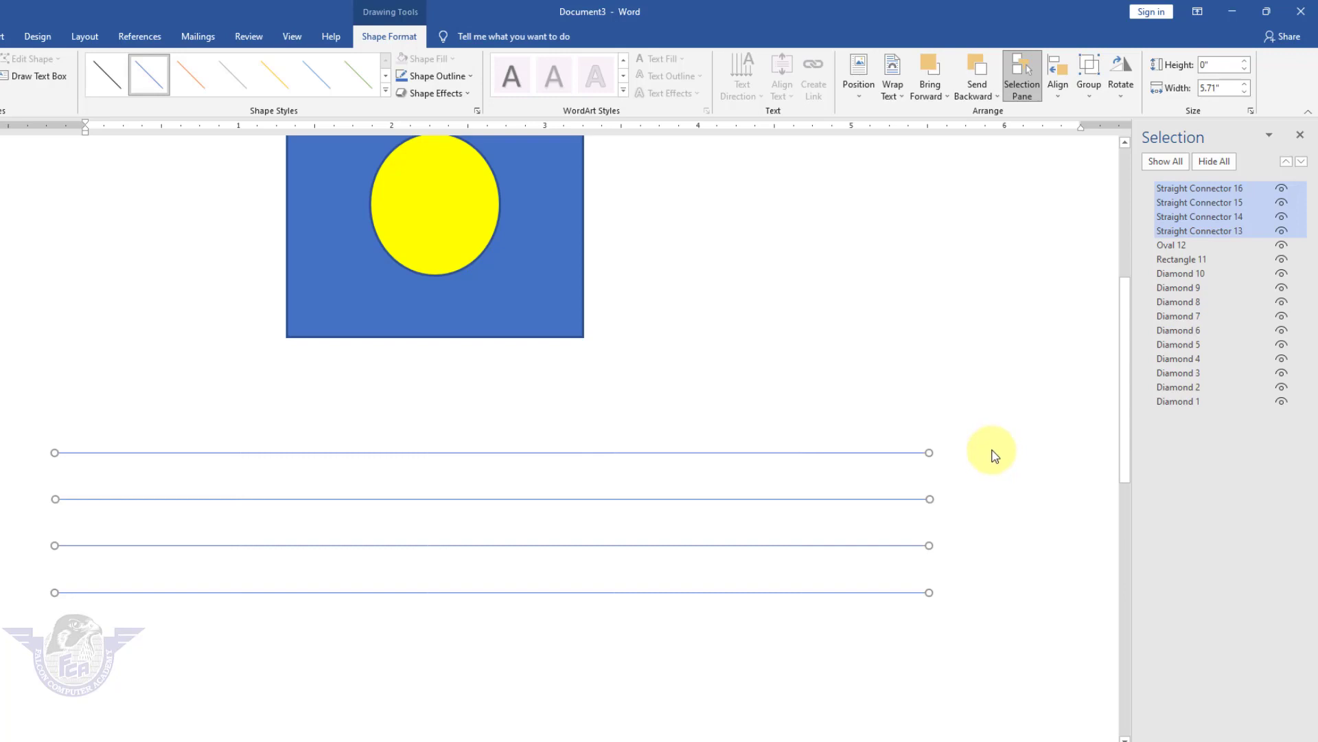
Draw a blue oval circle below the lines and copy it into a zigzag of six.
{"action": "scroll", "coordinate": [494, 364], "scroll_direction": "up", "scroll_amount": 5}
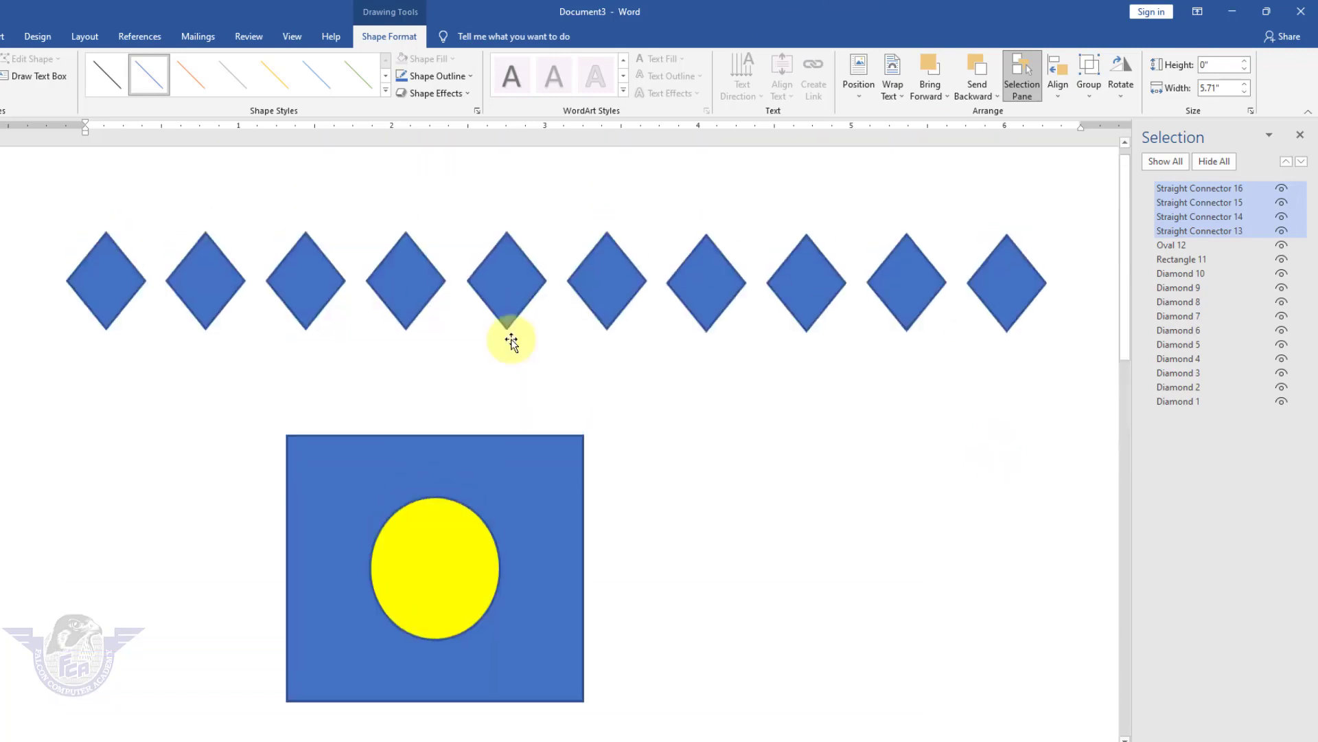
{"action": "scroll", "coordinate": [510, 336], "scroll_direction": "down", "scroll_amount": 7}
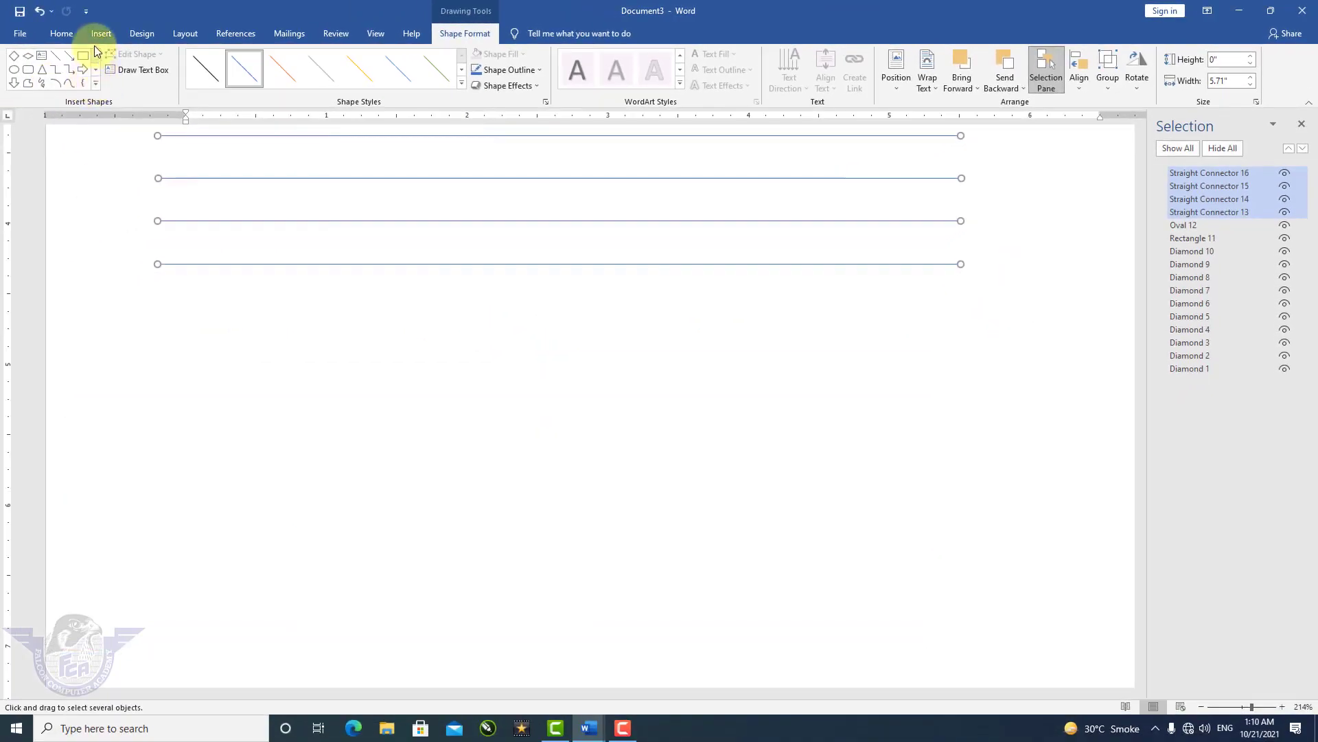
{"action": "left_click", "coordinate": [101, 34]}
{"action": "left_click", "coordinate": [187, 83]}
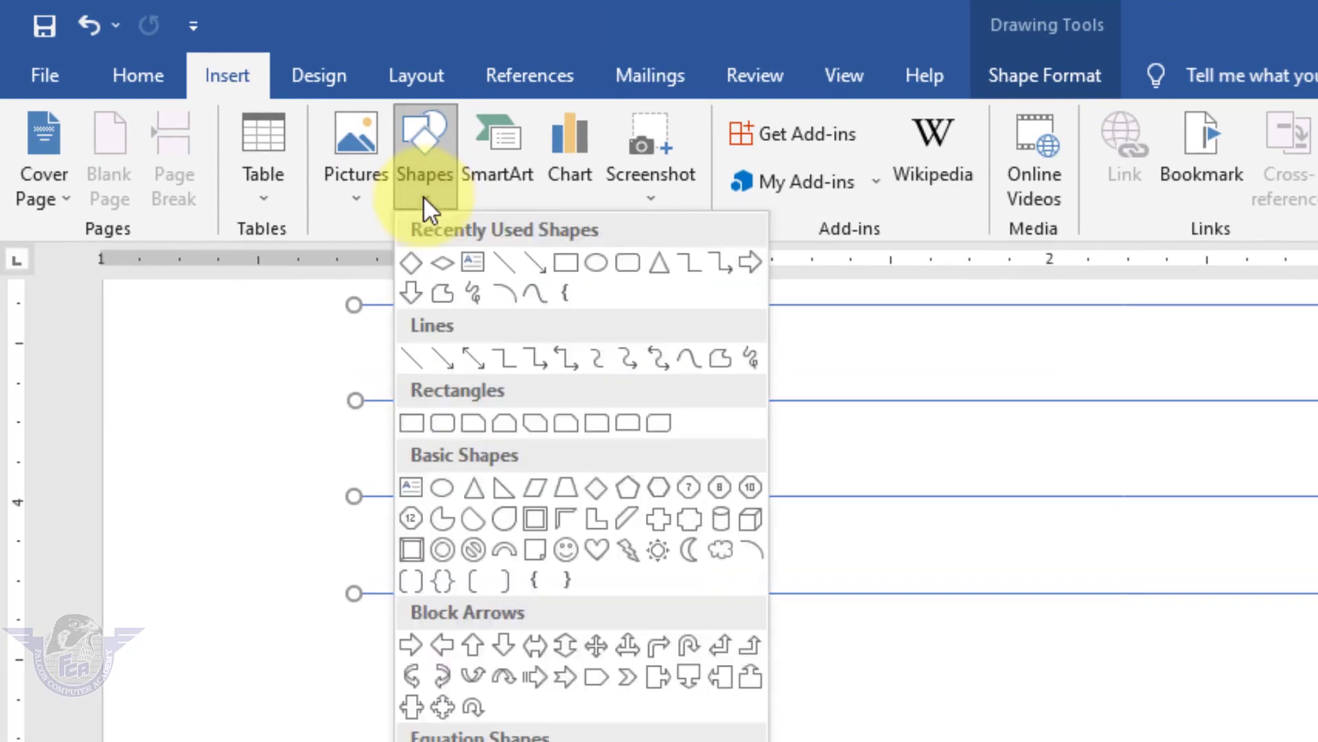
{"action": "left_click", "coordinate": [592, 261]}
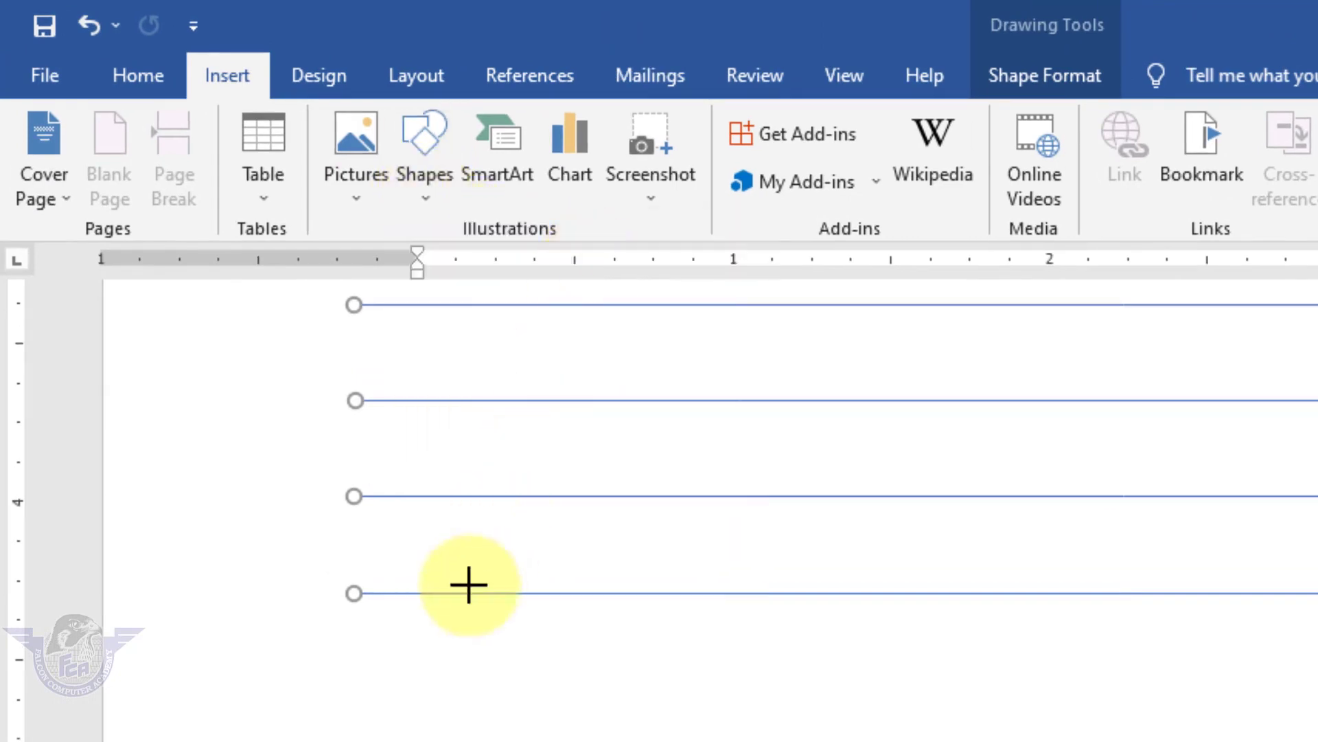
{"action": "left_click_drag", "start_coordinate": [346, 698], "coordinate": [404, 740]}
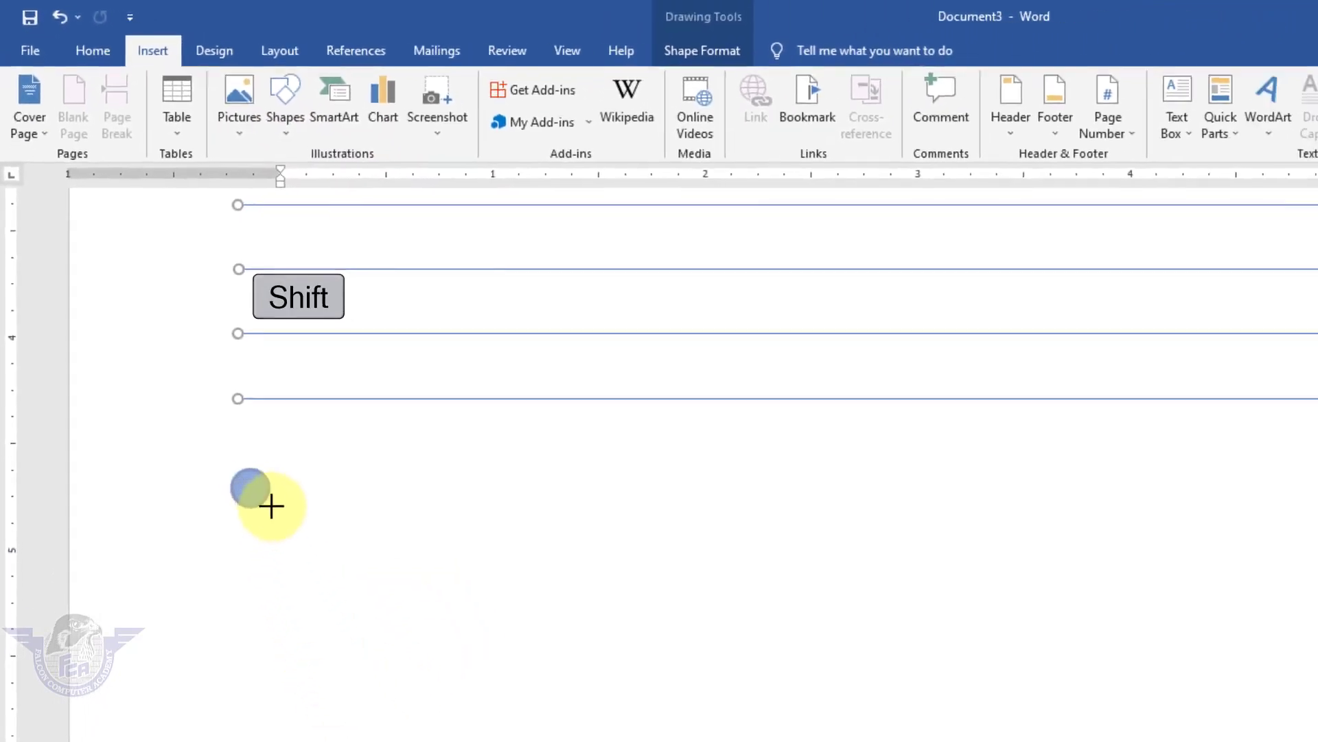
{"action": "mouse_move", "coordinate": [272, 506]}
{"action": "left_mouse_down"}
{"action": "mouse_move", "coordinate": [288, 526]}
{"action": "mouse_move", "coordinate": [268, 480]}
{"action": "mouse_move", "coordinate": [295, 574]}
{"action": "mouse_move", "coordinate": [248, 631]}
{"action": "left_mouse_up"}
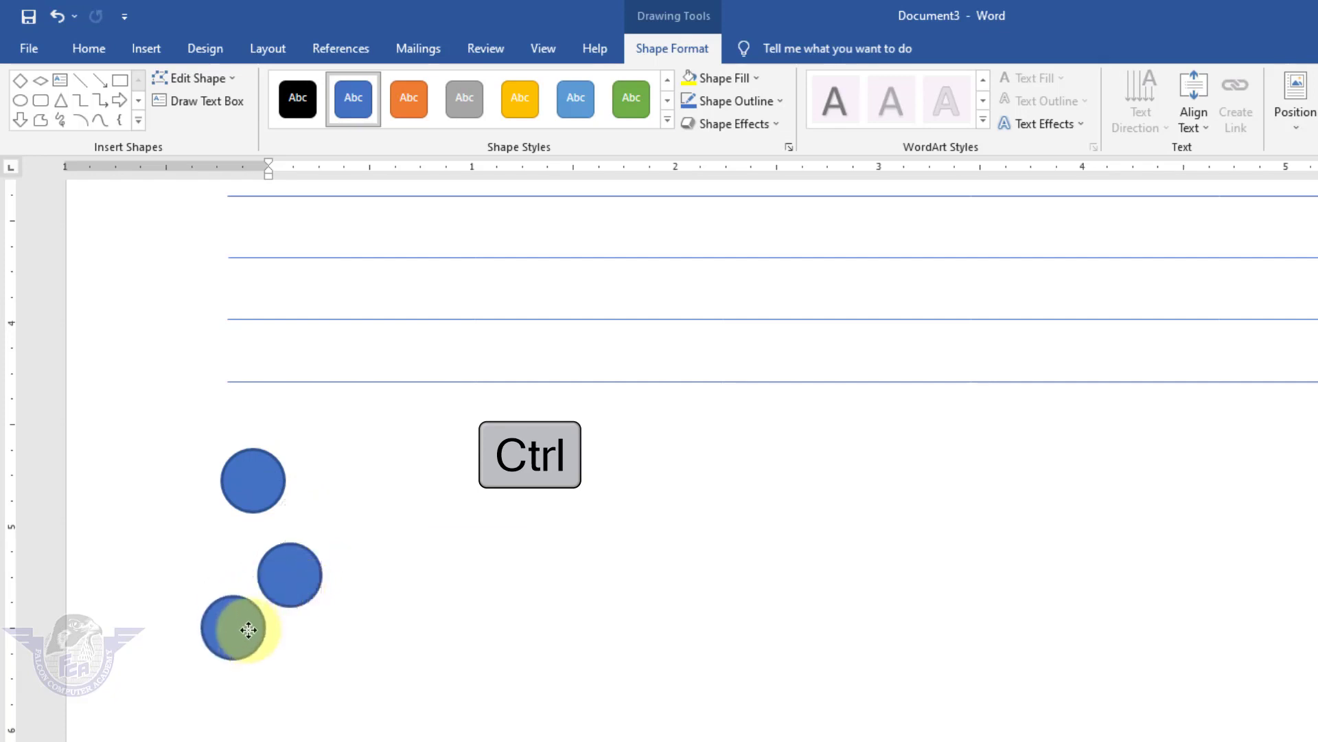
{"action": "left_click_drag", "start_coordinate": [248, 633], "coordinate": [209, 602]}
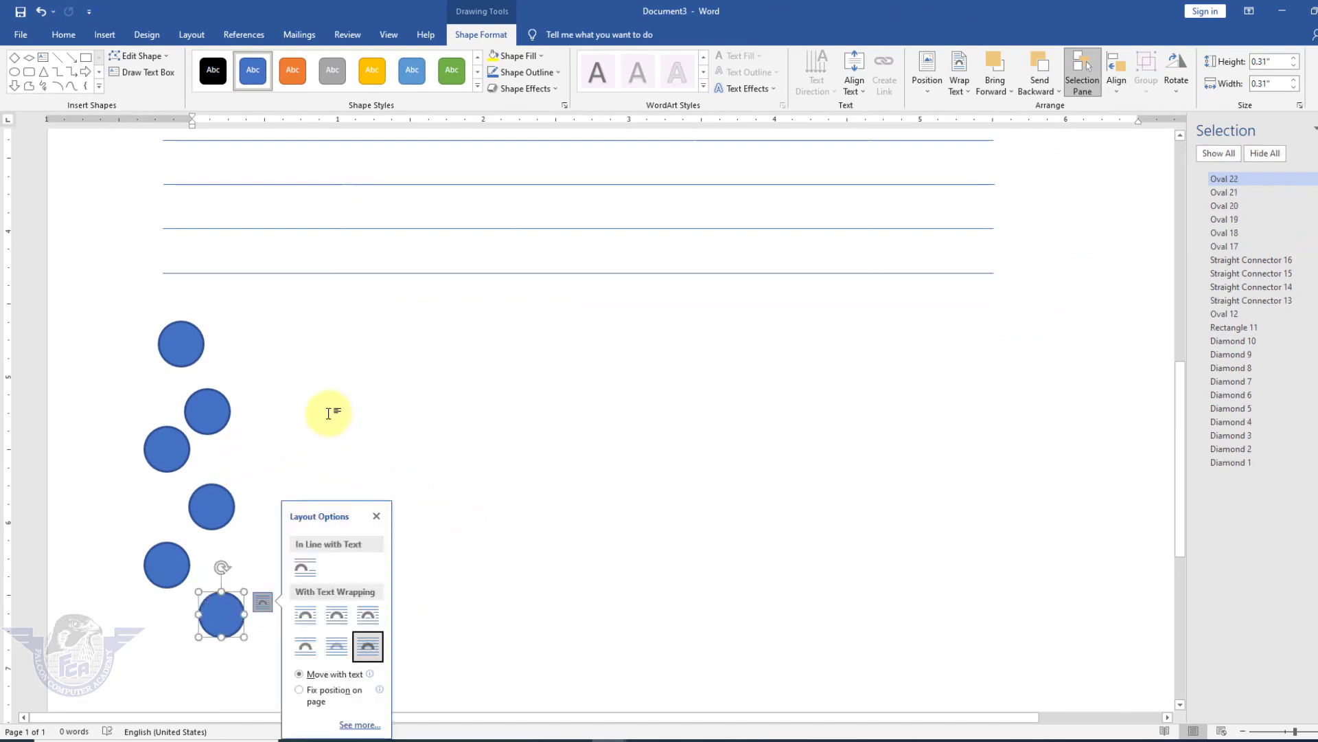
Shift-click the circles so all six are selected together.
{"action": "left_click", "coordinate": [173, 561], "text": "shift"}
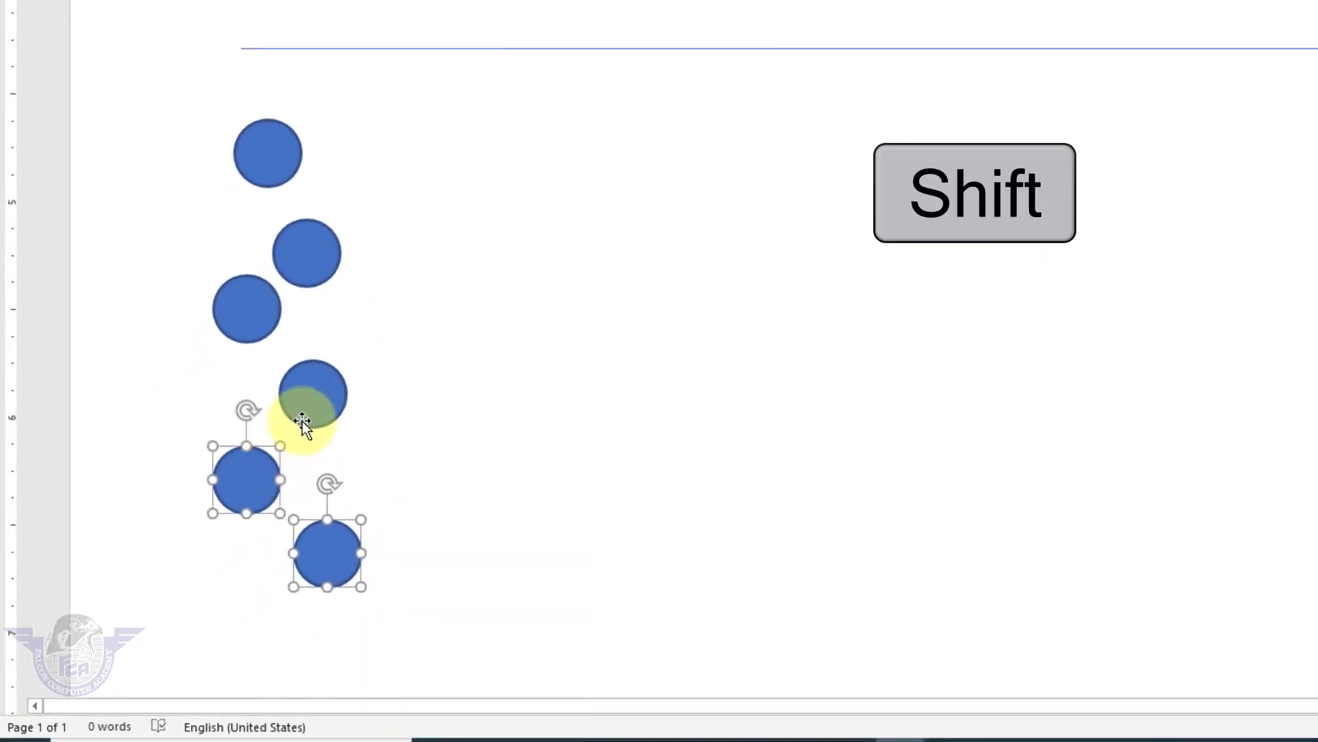
{"action": "left_click", "coordinate": [302, 422], "text": "shift"}
{"action": "left_click", "coordinate": [250, 310], "text": "shift"}
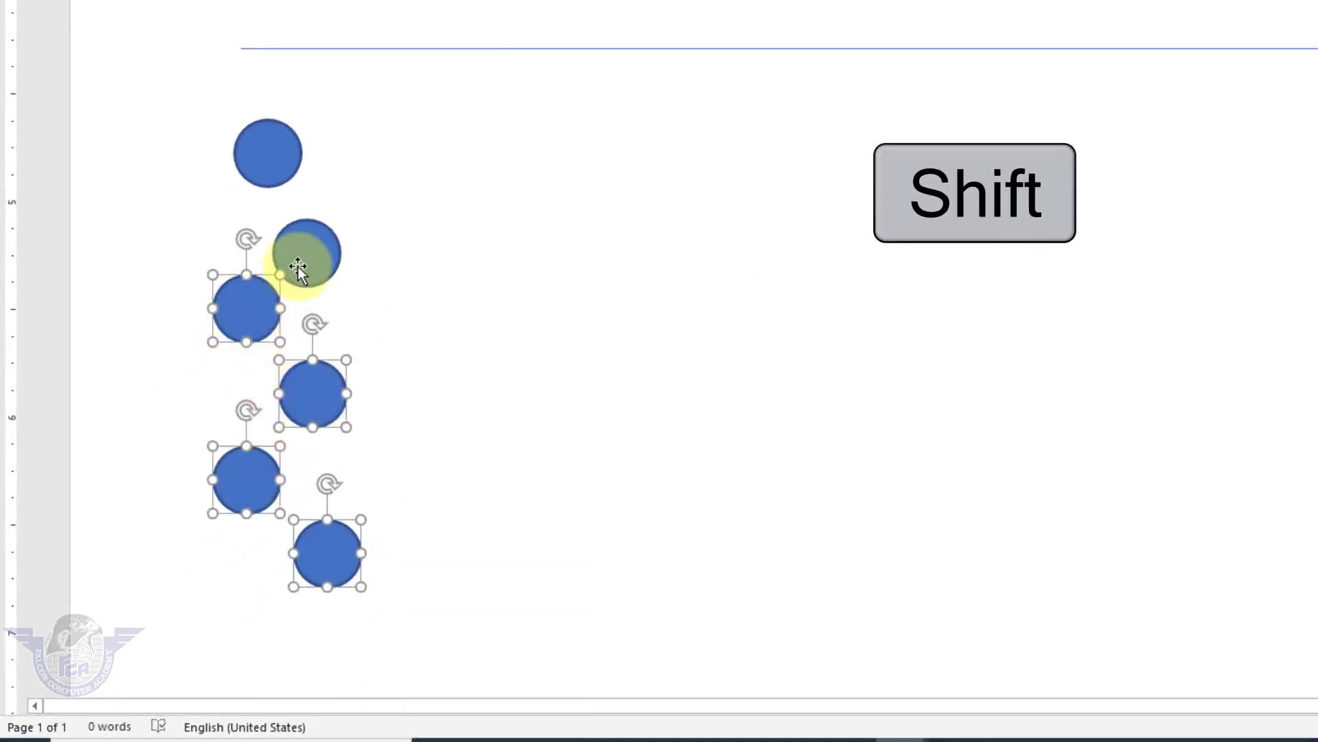
{"action": "left_click", "coordinate": [297, 269], "text": "shift"}
{"action": "left_click", "coordinate": [283, 172], "text": "shift"}
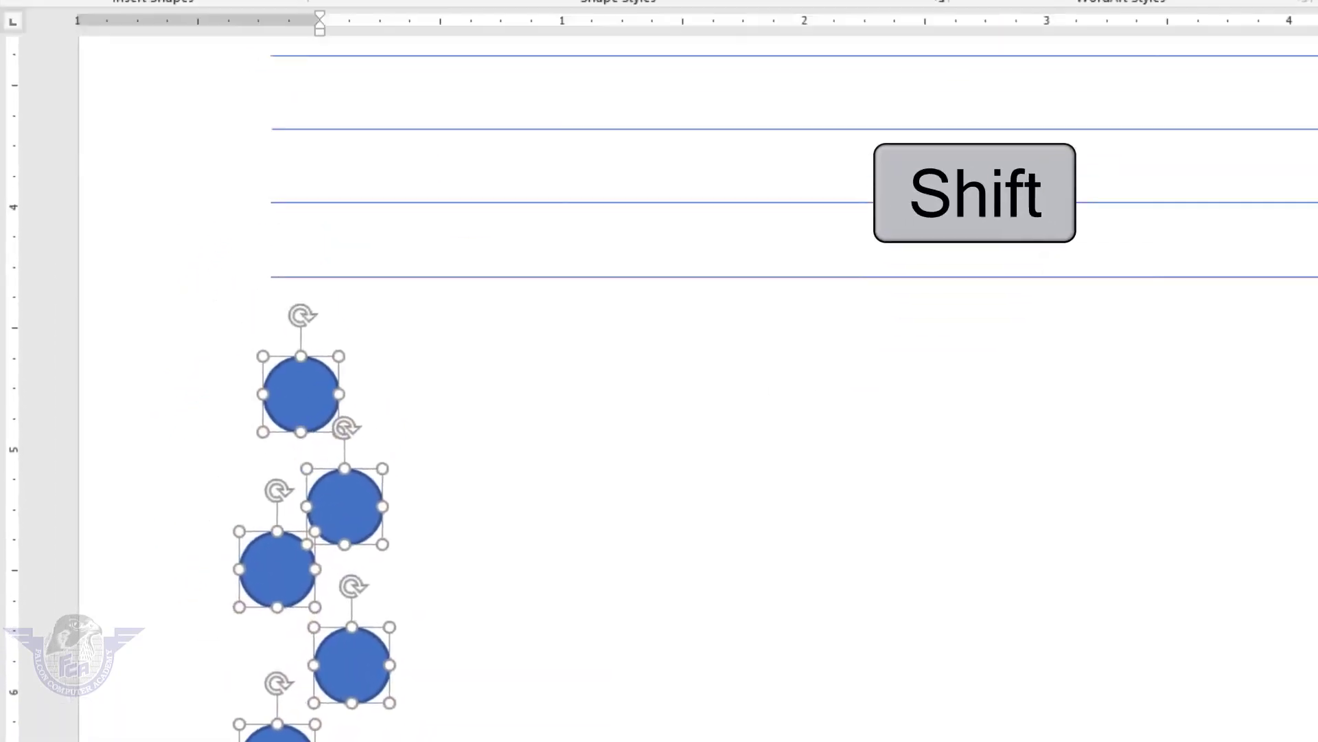
Align the six circles on their centres and distribute them horizontally and vertically.
{"action": "left_click", "coordinate": [1148, 158]}
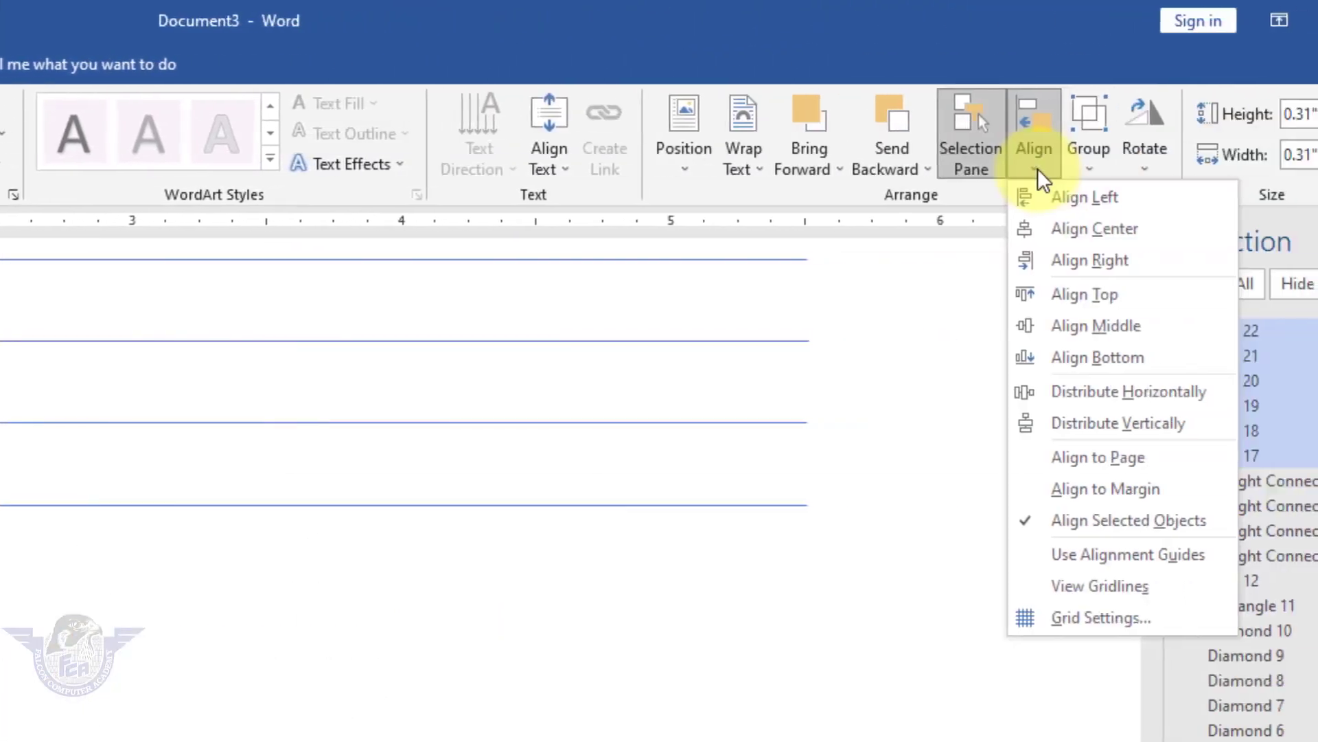
{"action": "left_click", "coordinate": [1068, 228]}
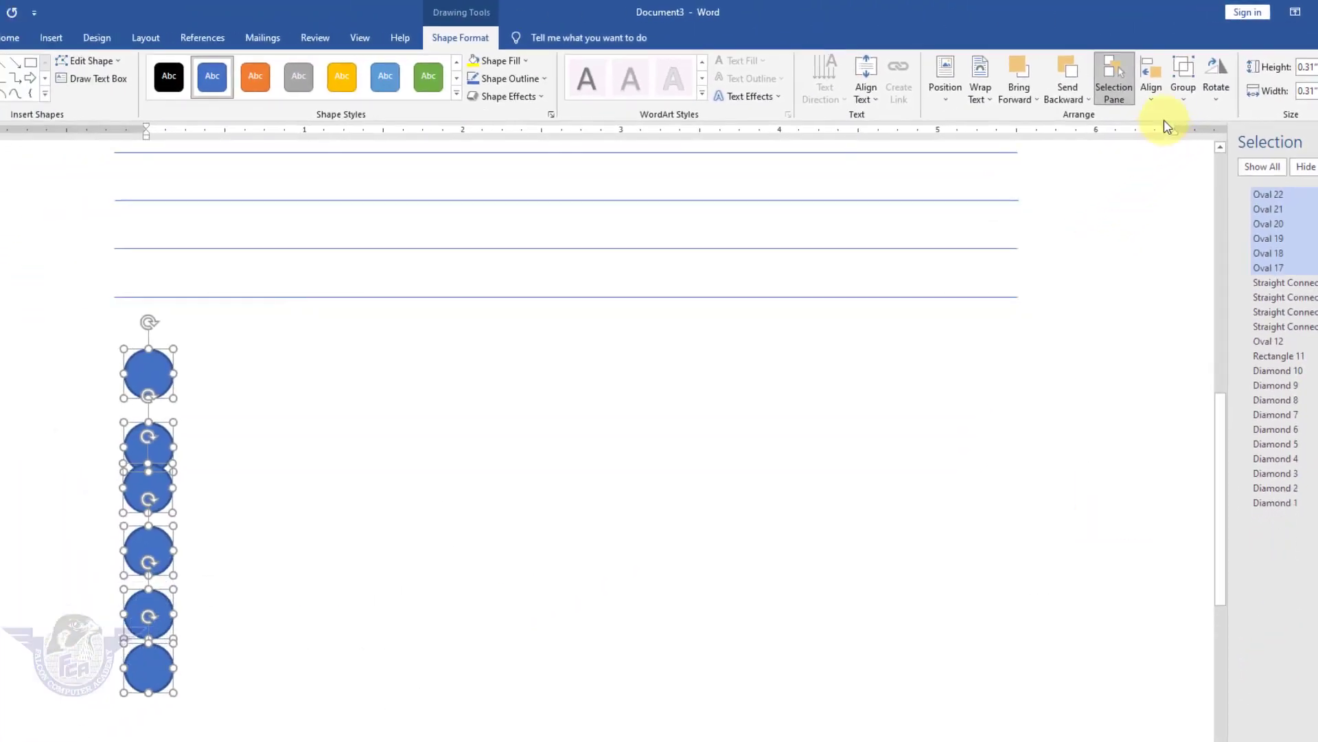
{"action": "left_click", "coordinate": [1158, 103]}
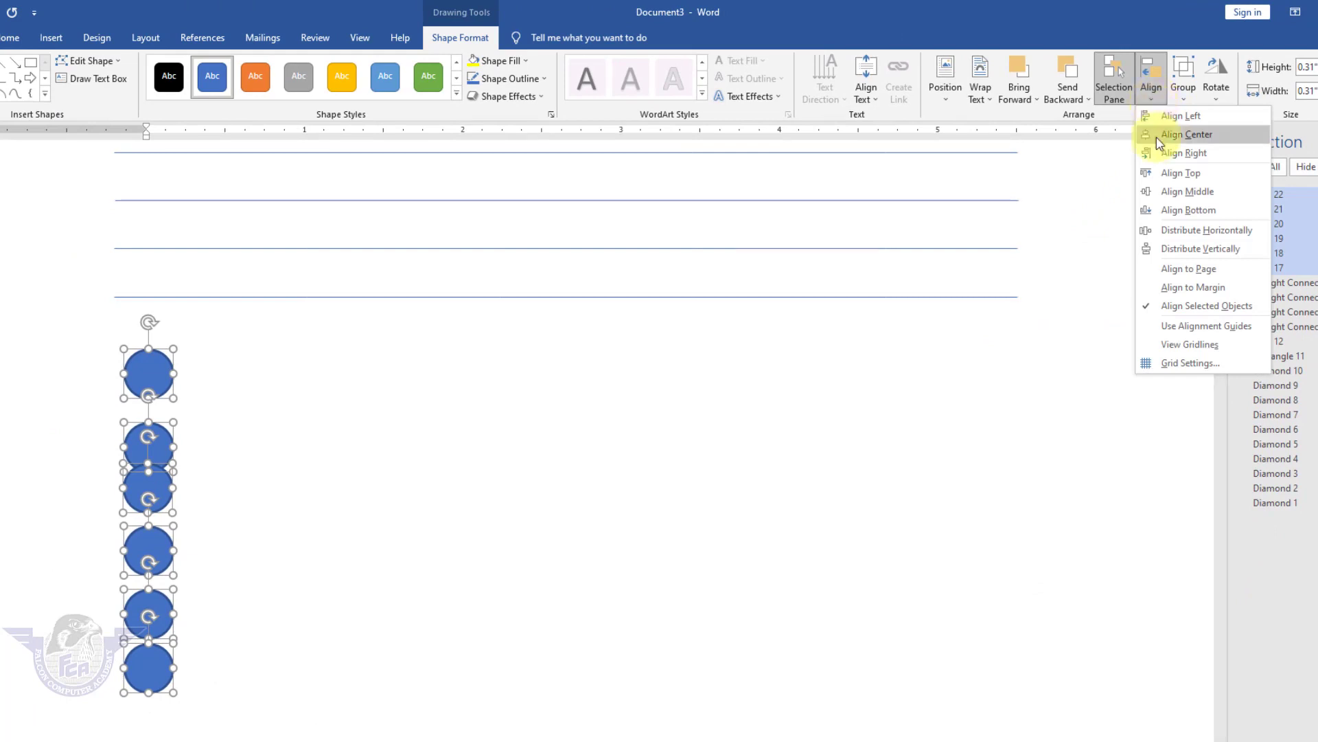
{"action": "left_click", "coordinate": [1200, 236]}
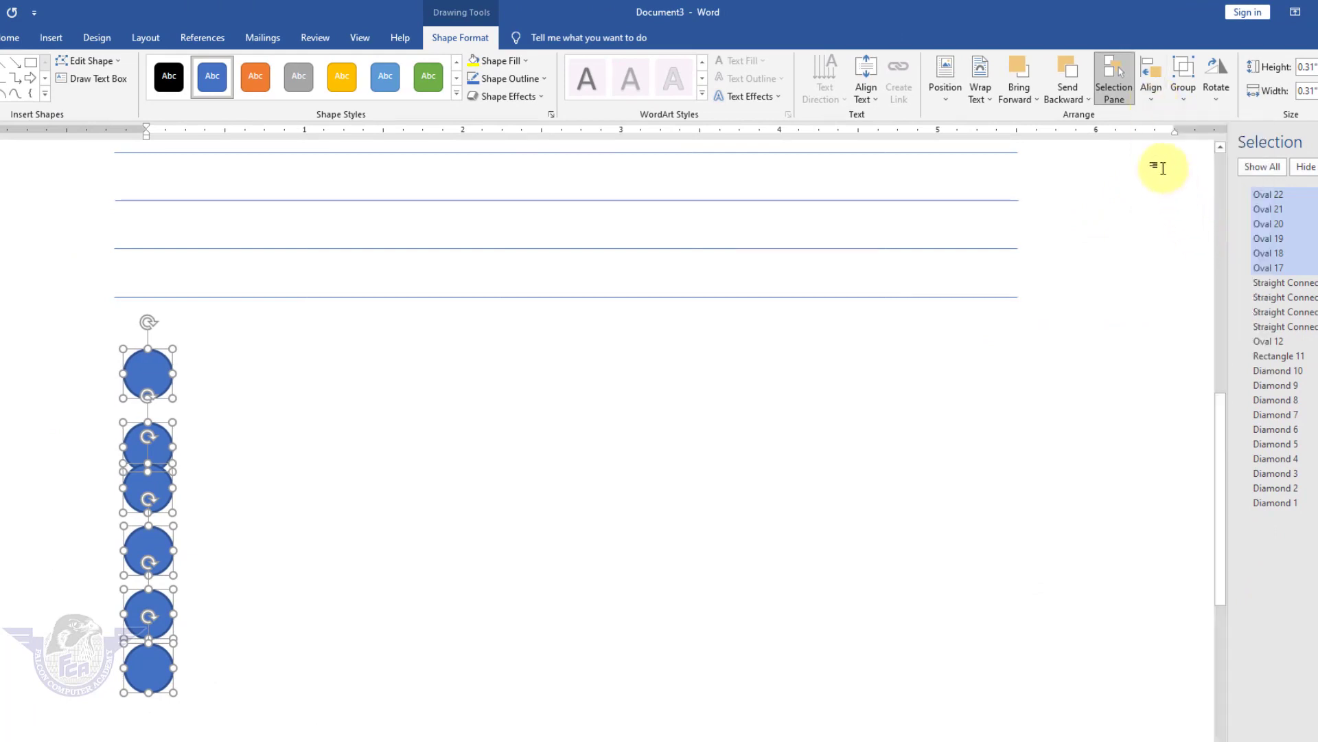
{"action": "left_click", "coordinate": [1152, 102]}
{"action": "left_click", "coordinate": [1204, 257]}
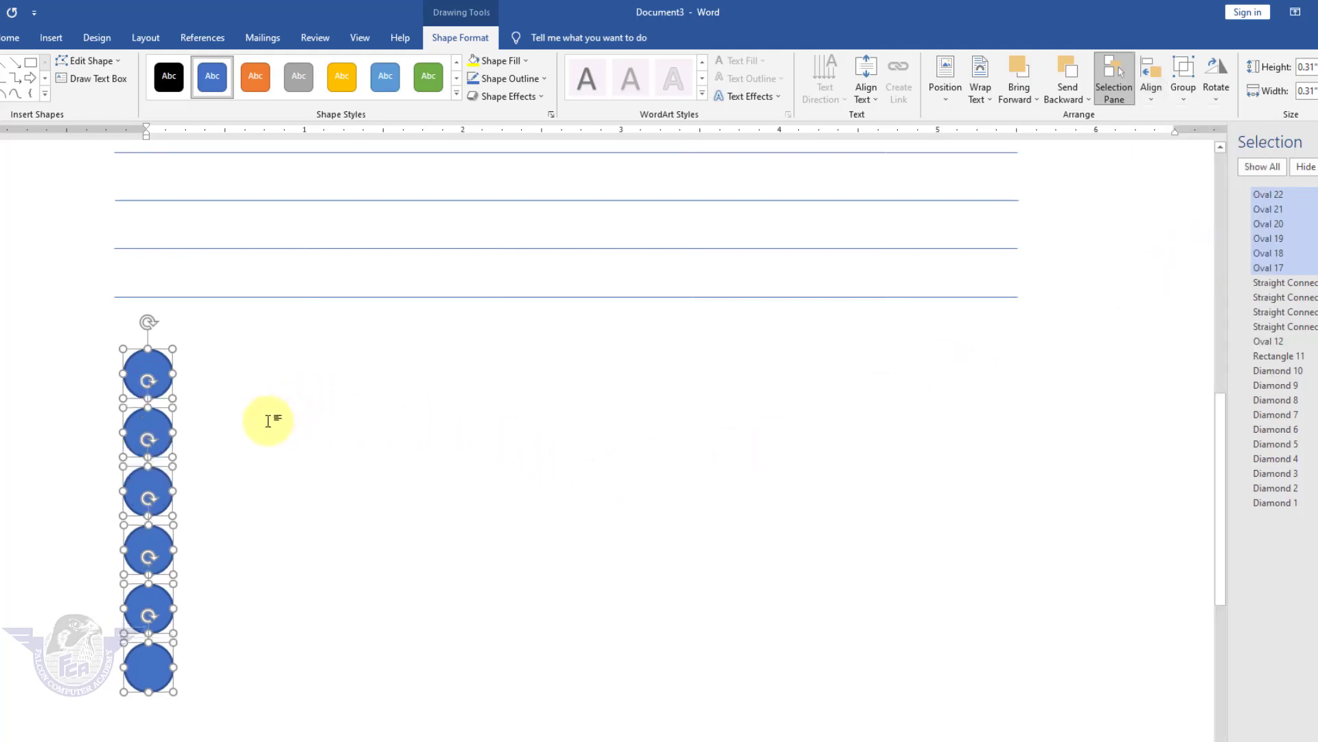
{"action": "left_click", "coordinate": [271, 419]}
{"action": "scroll", "coordinate": [309, 446], "scroll_direction": "down", "scroll_amount": 8}
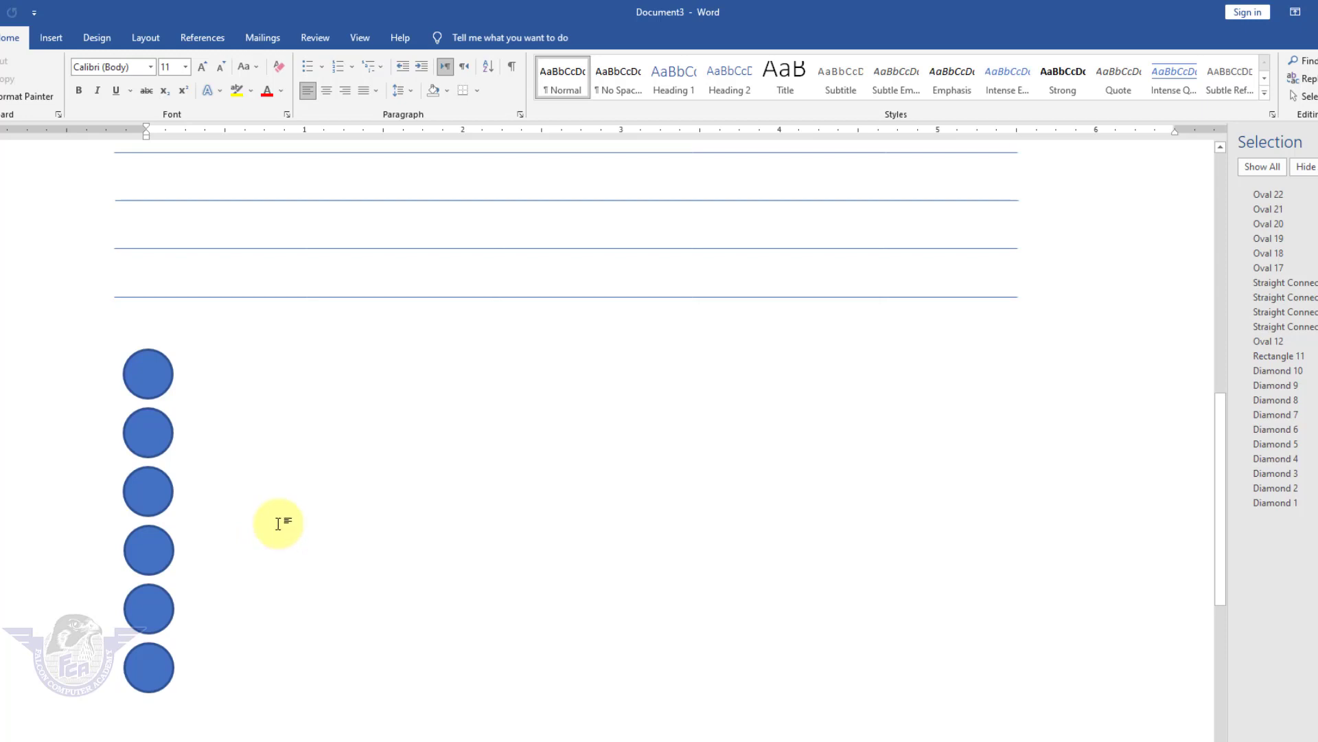
{"action": "scroll", "coordinate": [278, 523], "scroll_direction": "up", "scroll_amount": 10}
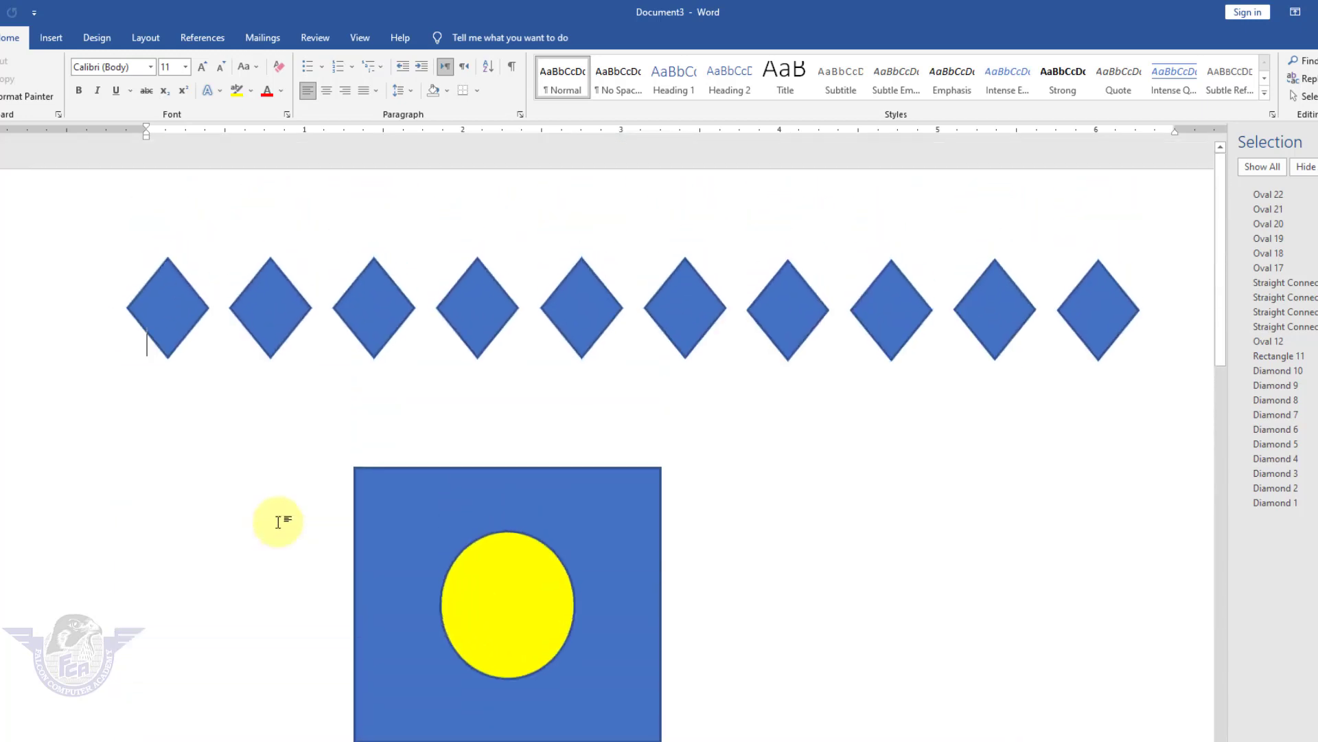
{"action": "scroll", "coordinate": [278, 522], "scroll_direction": "down", "scroll_amount": 10}
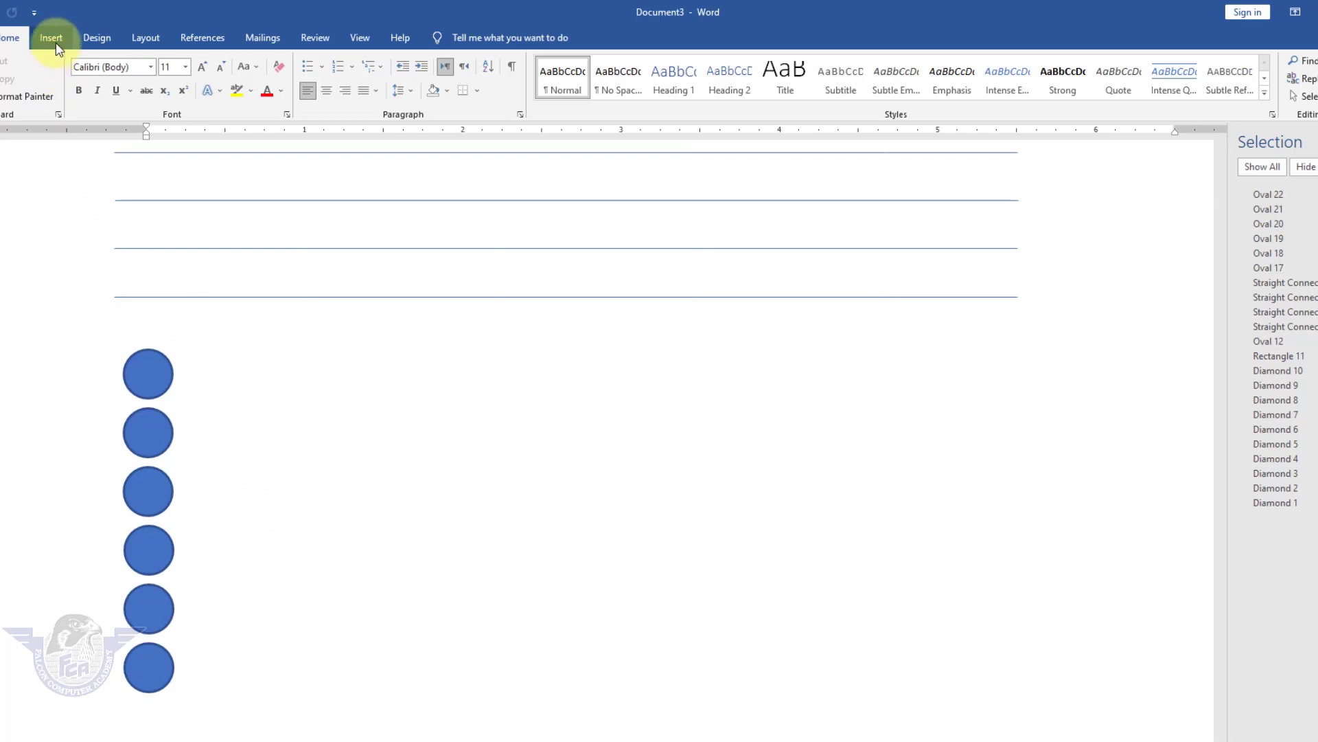
Insert the picture abstract-20445_1920 from this device.
{"action": "left_click", "coordinate": [54, 39]}
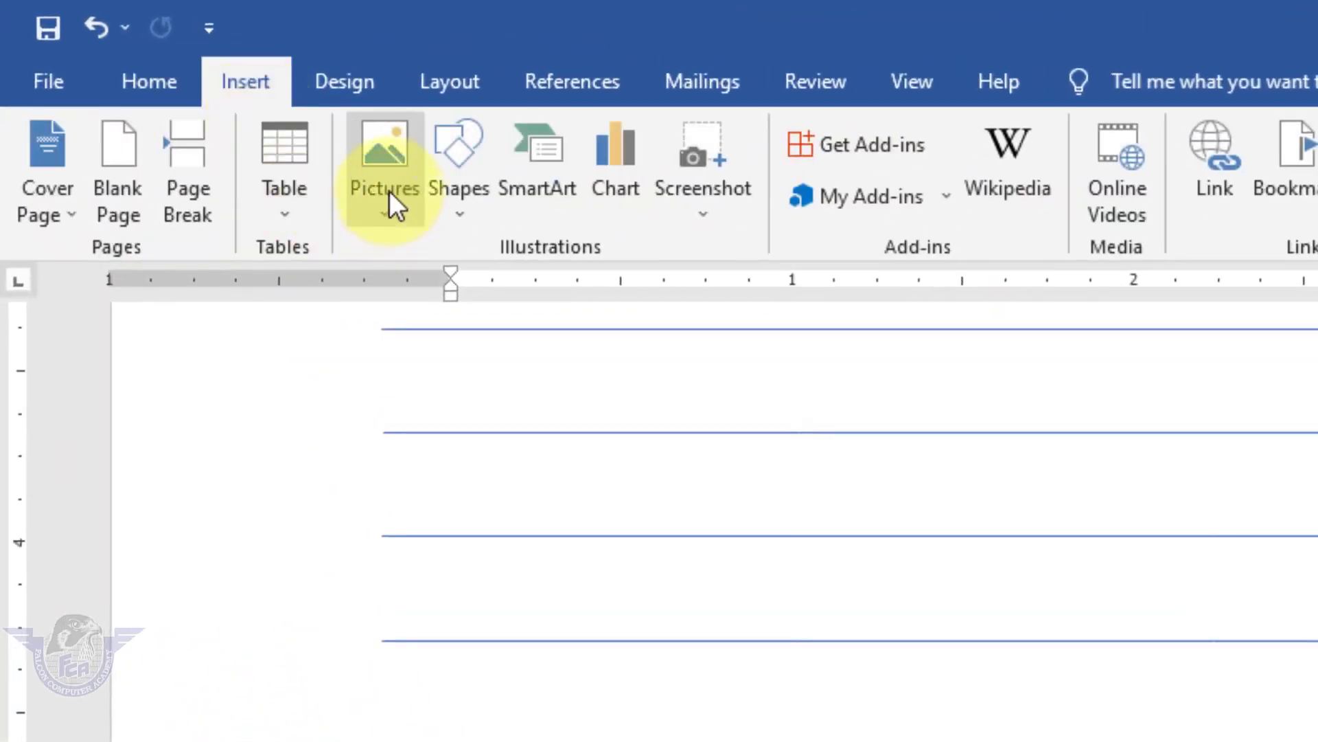
{"action": "left_click", "coordinate": [390, 191]}
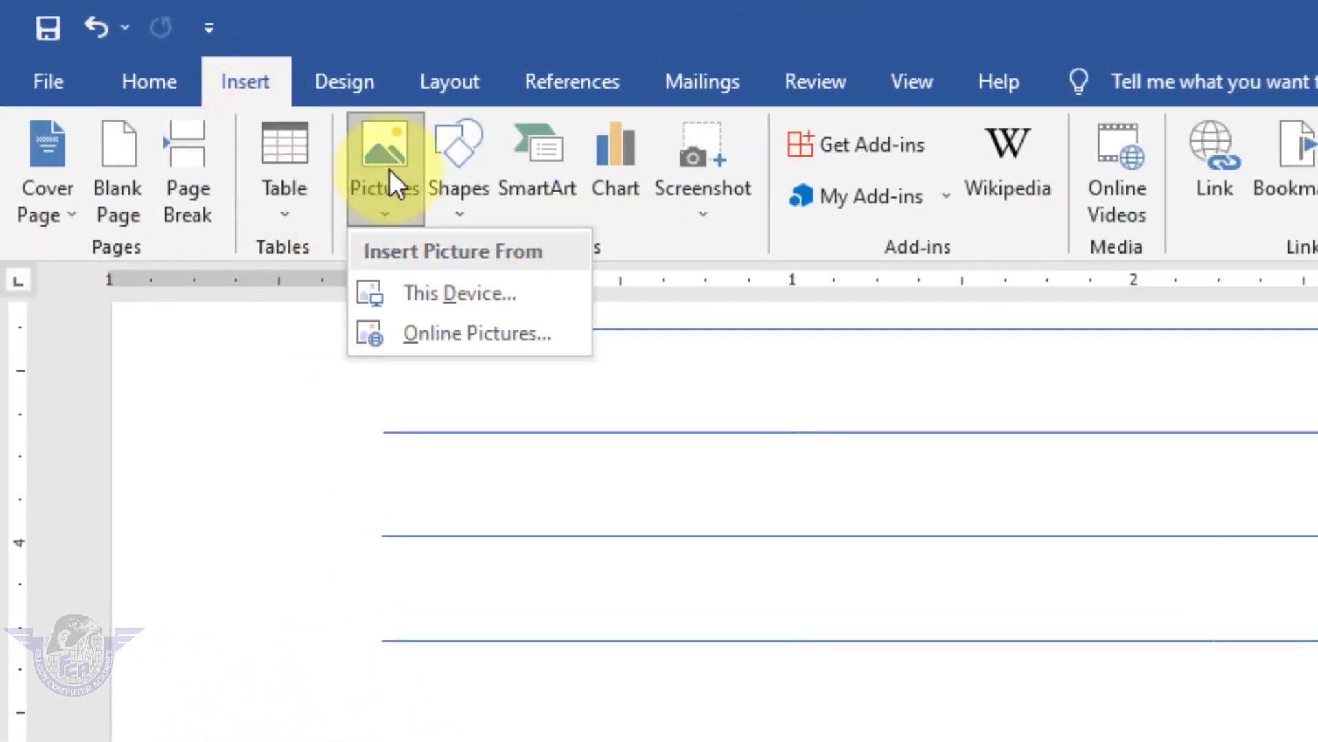
{"action": "left_click", "coordinate": [472, 295]}
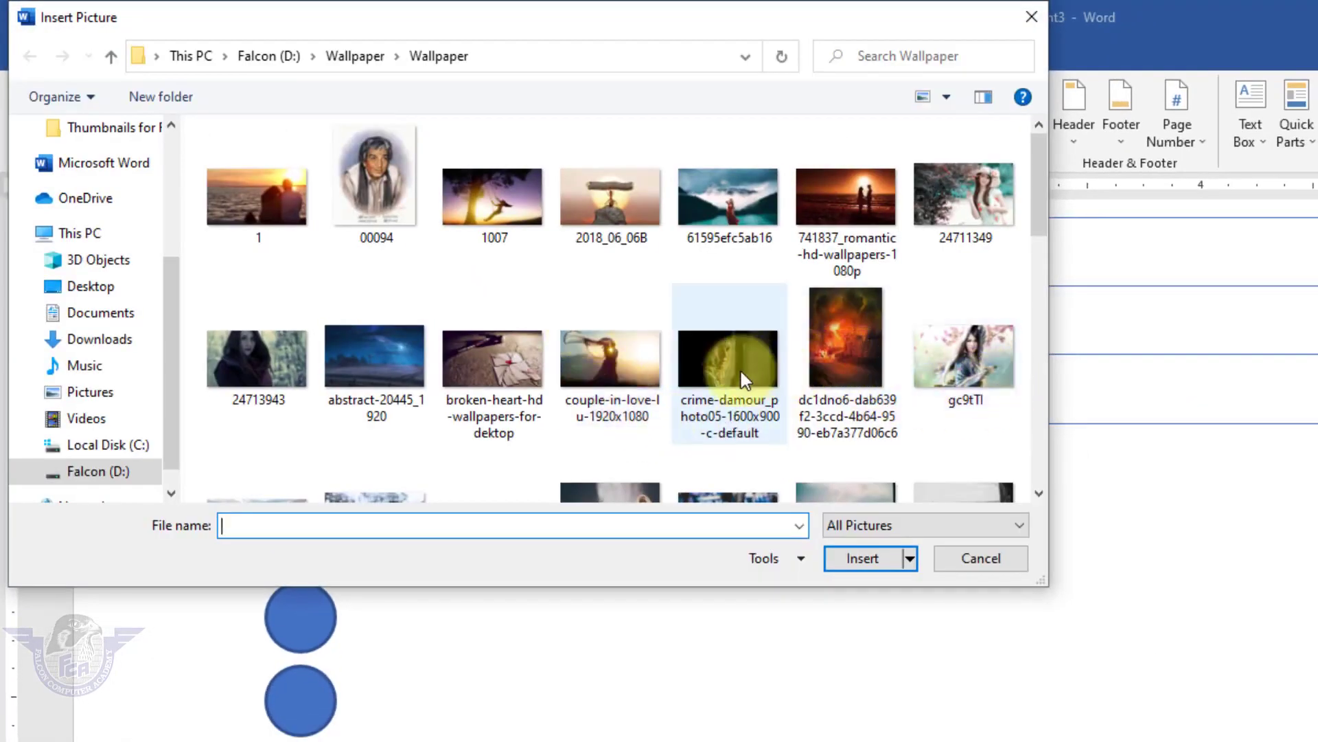
{"action": "left_click", "coordinate": [385, 369]}
{"action": "left_click", "coordinate": [863, 558]}
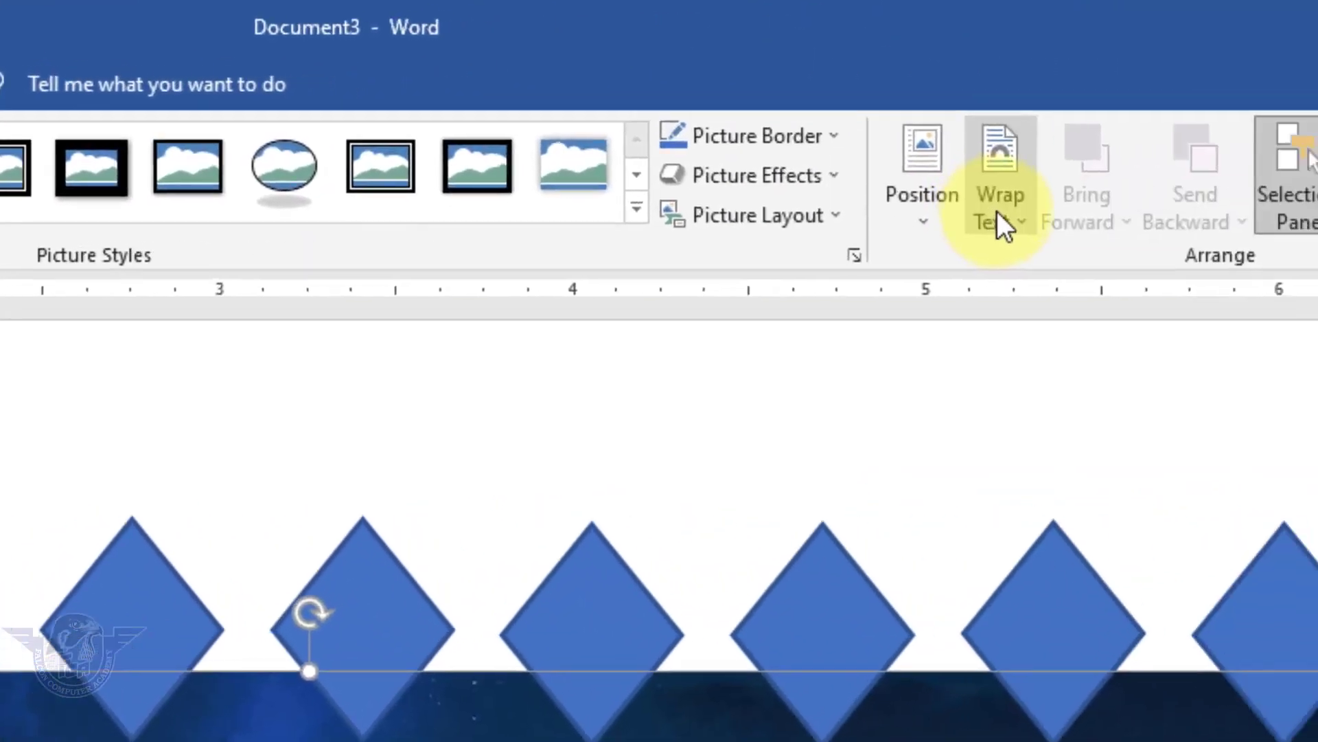
Set the picture's wrapping to Square, resize it to about 1.69" by 2.7" beside the circles.
{"action": "left_click", "coordinate": [1001, 206]}
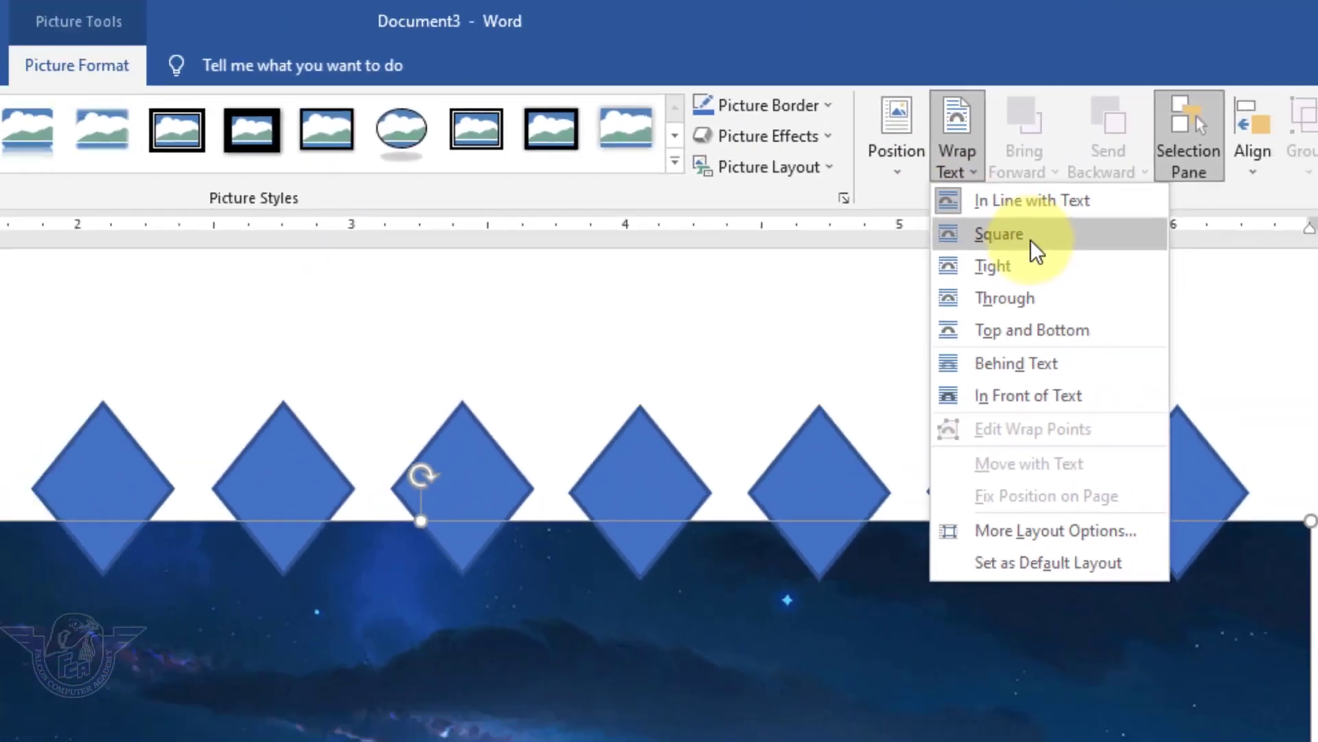
{"action": "left_click", "coordinate": [1032, 237]}
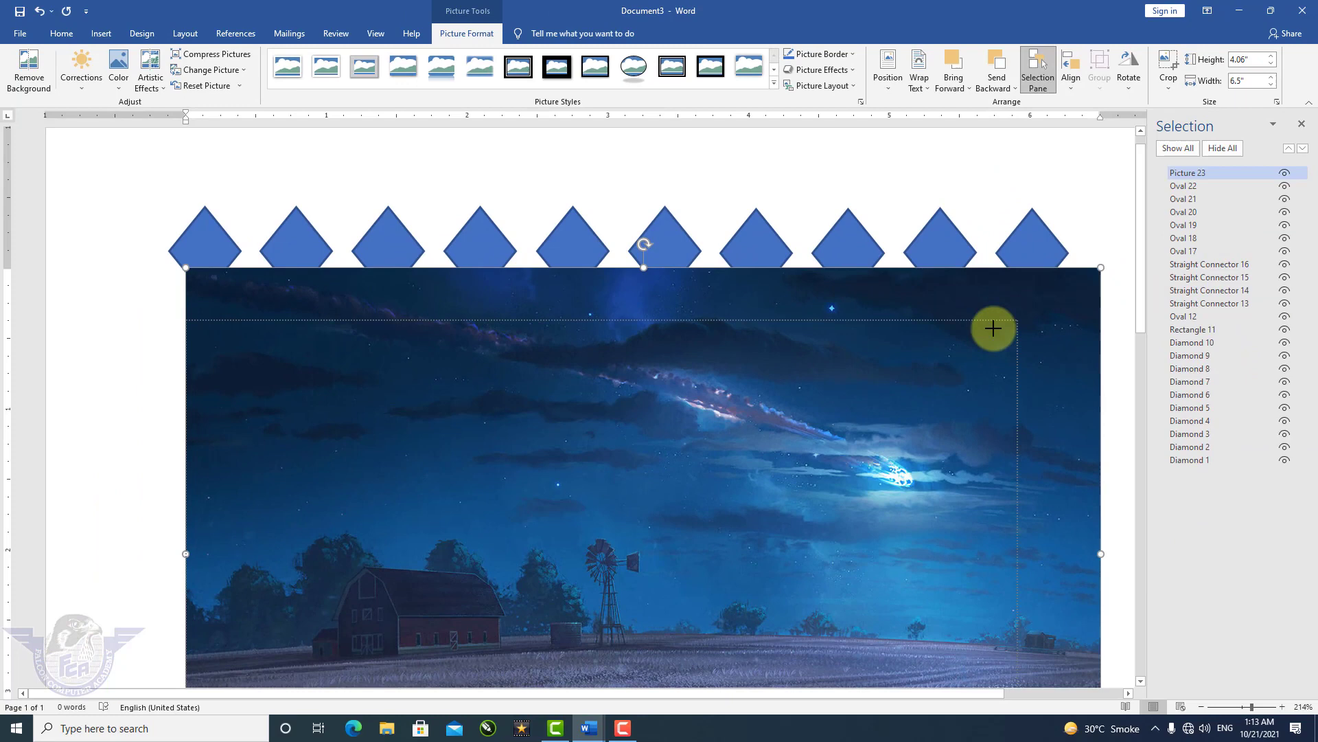
{"action": "left_click_drag", "start_coordinate": [993, 328], "coordinate": [586, 607]}
{"action": "scroll", "coordinate": [814, 576], "scroll_direction": "down", "scroll_amount": 7}
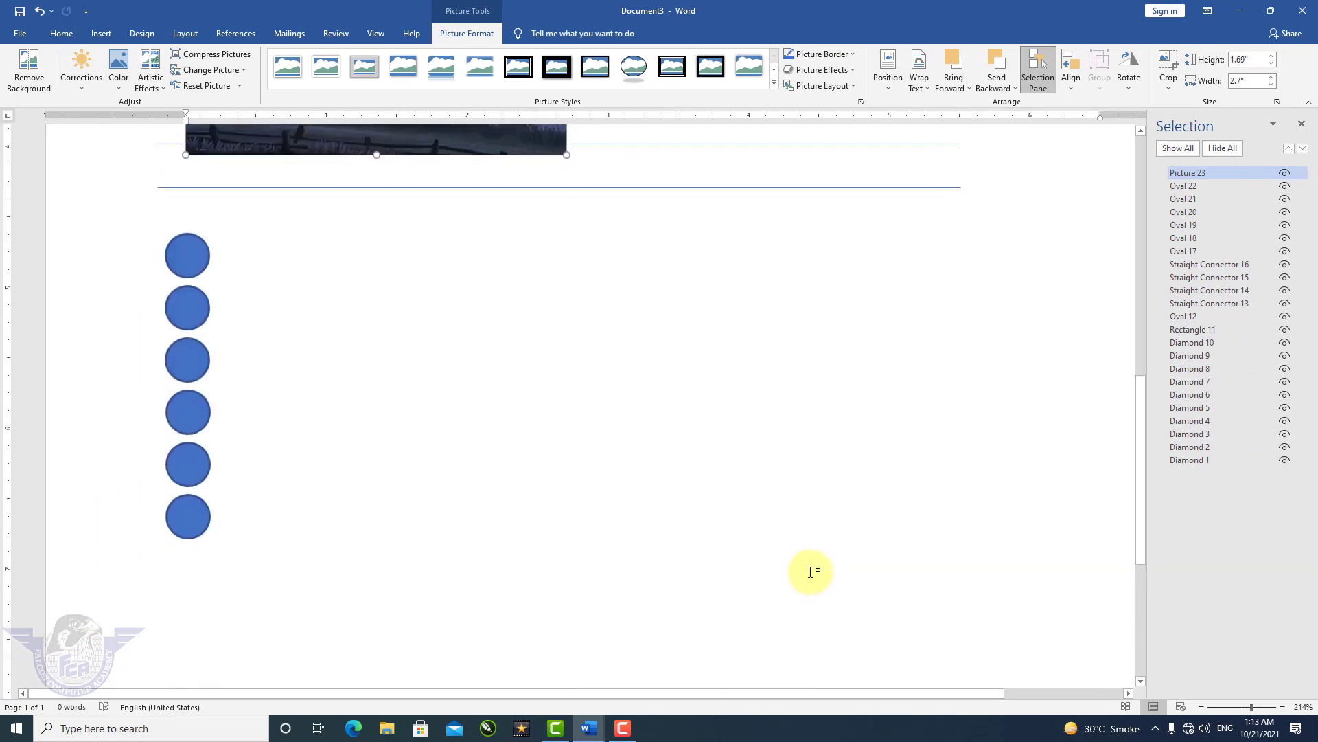
{"action": "scroll", "coordinate": [809, 568], "scroll_direction": "up", "scroll_amount": 3}
{"action": "left_click_drag", "start_coordinate": [471, 277], "coordinate": [577, 575]}
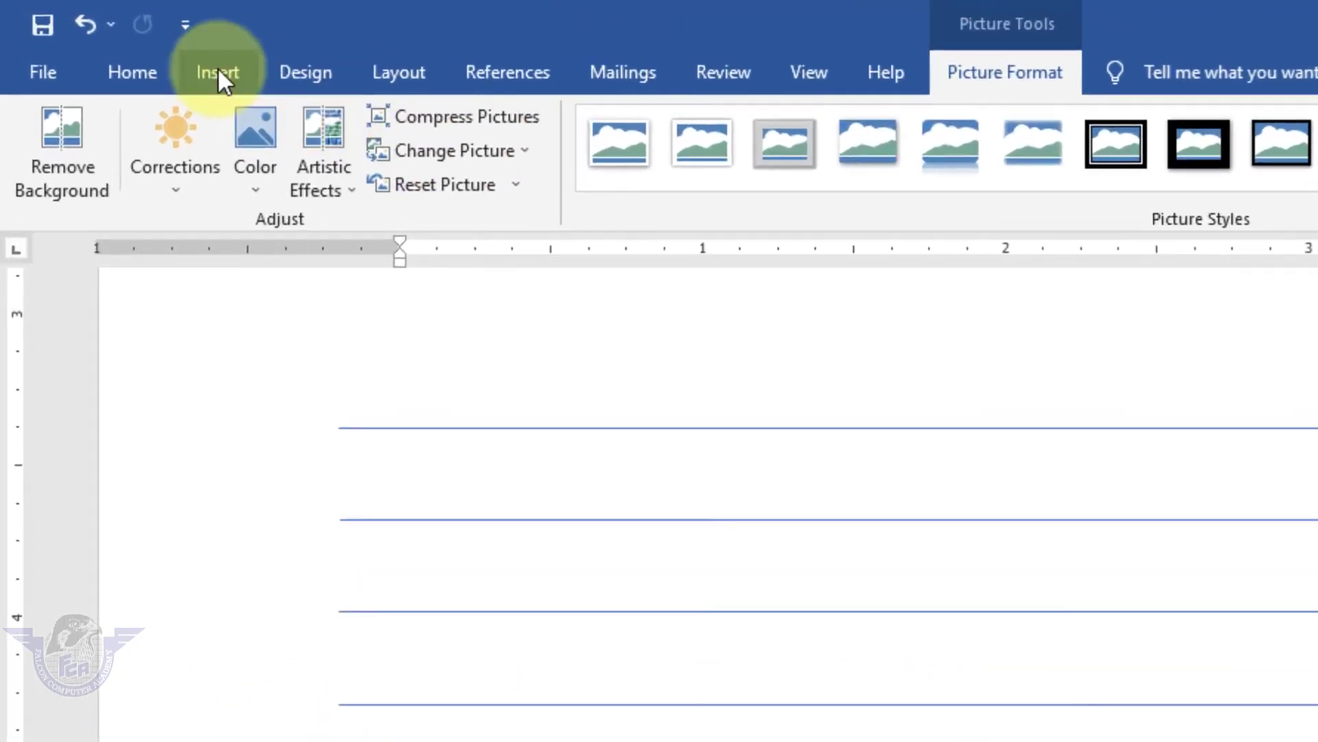
Insert the 2018_06_06B ant picture from this device.
{"action": "left_click", "coordinate": [217, 67]}
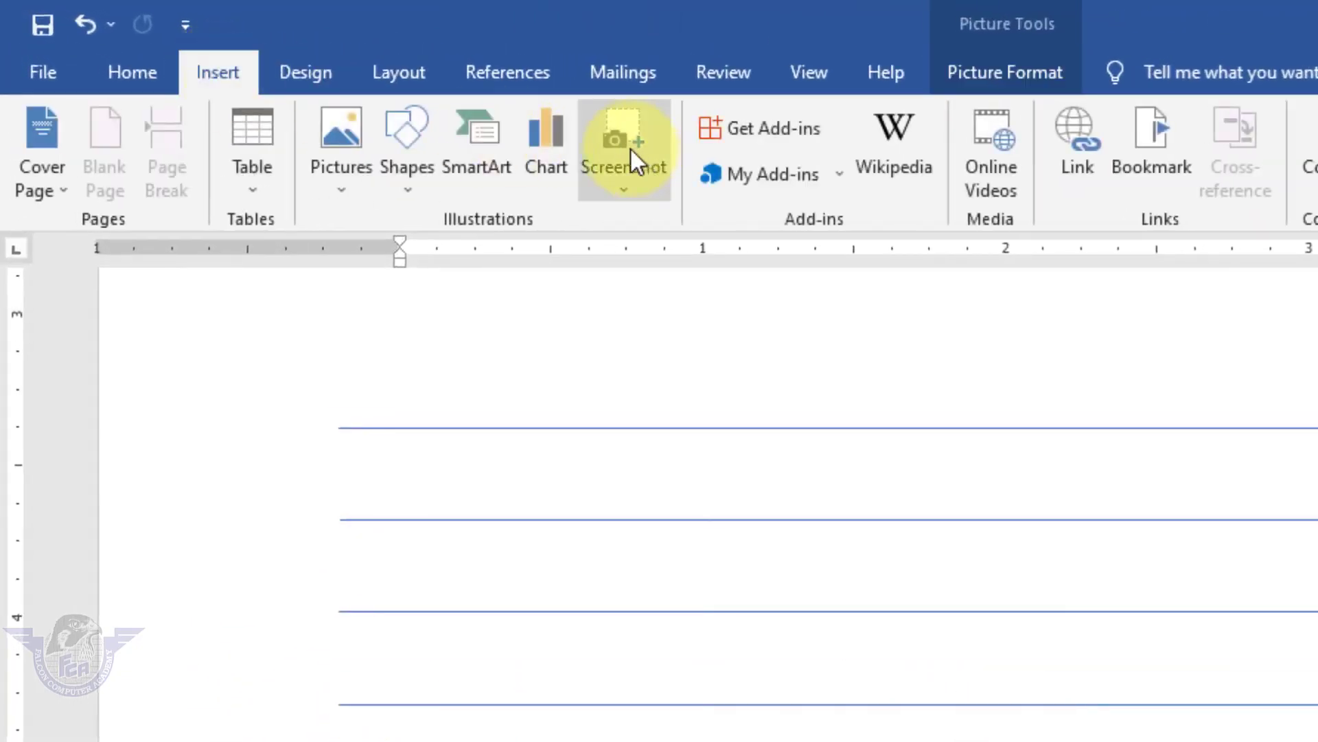
{"action": "left_click", "coordinate": [350, 147]}
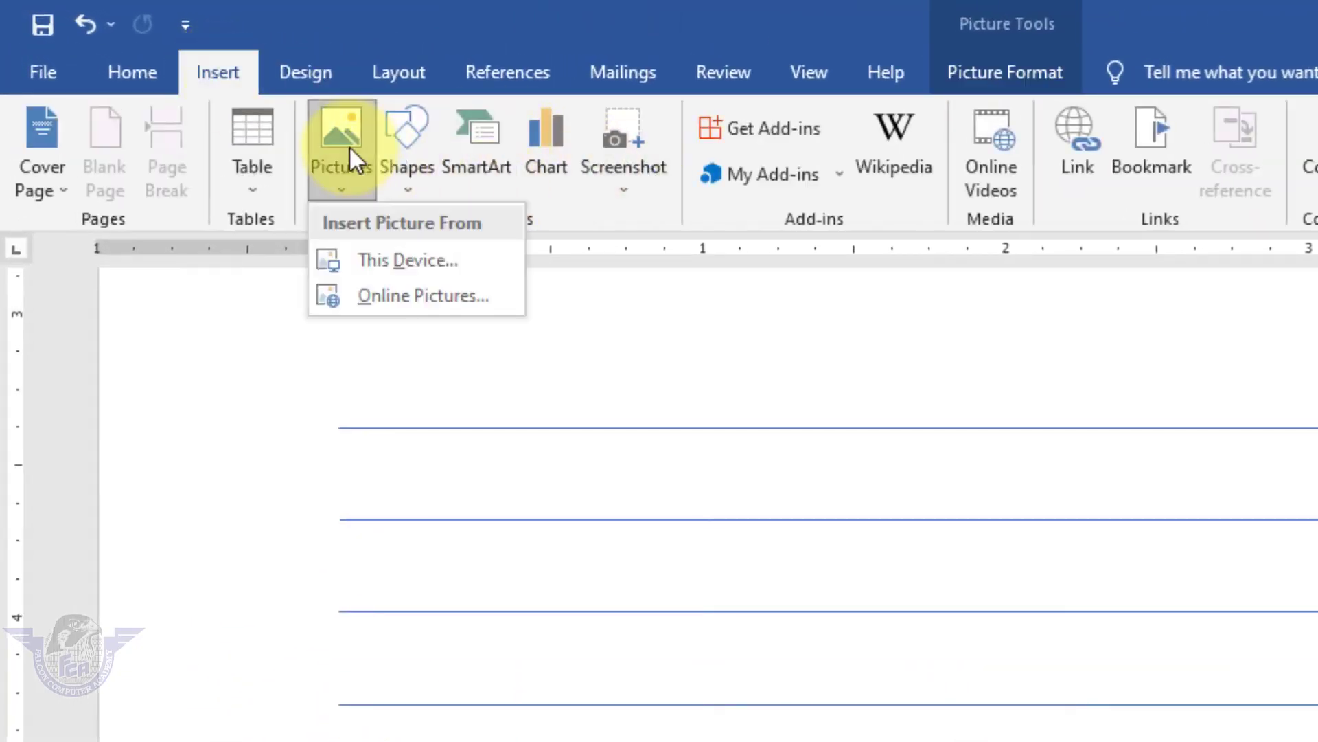
{"action": "left_click", "coordinate": [424, 258]}
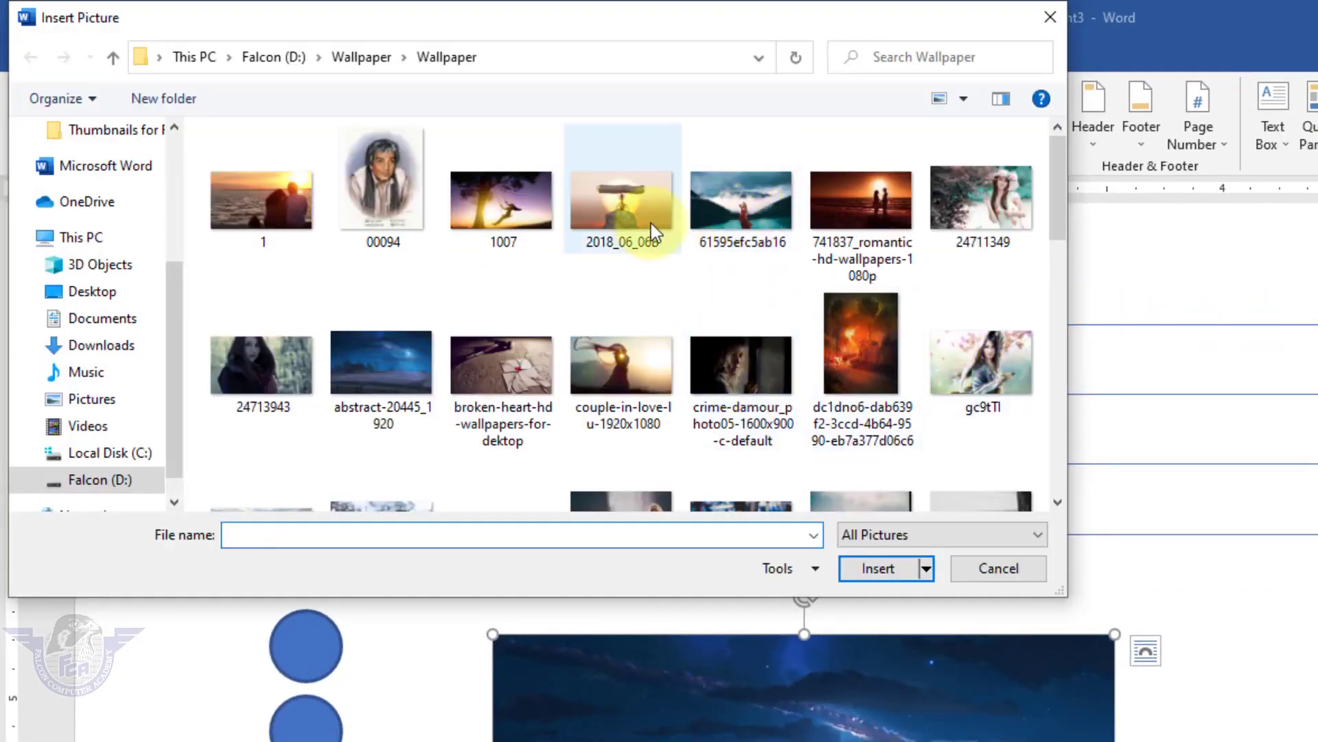
{"action": "left_click", "coordinate": [625, 220]}
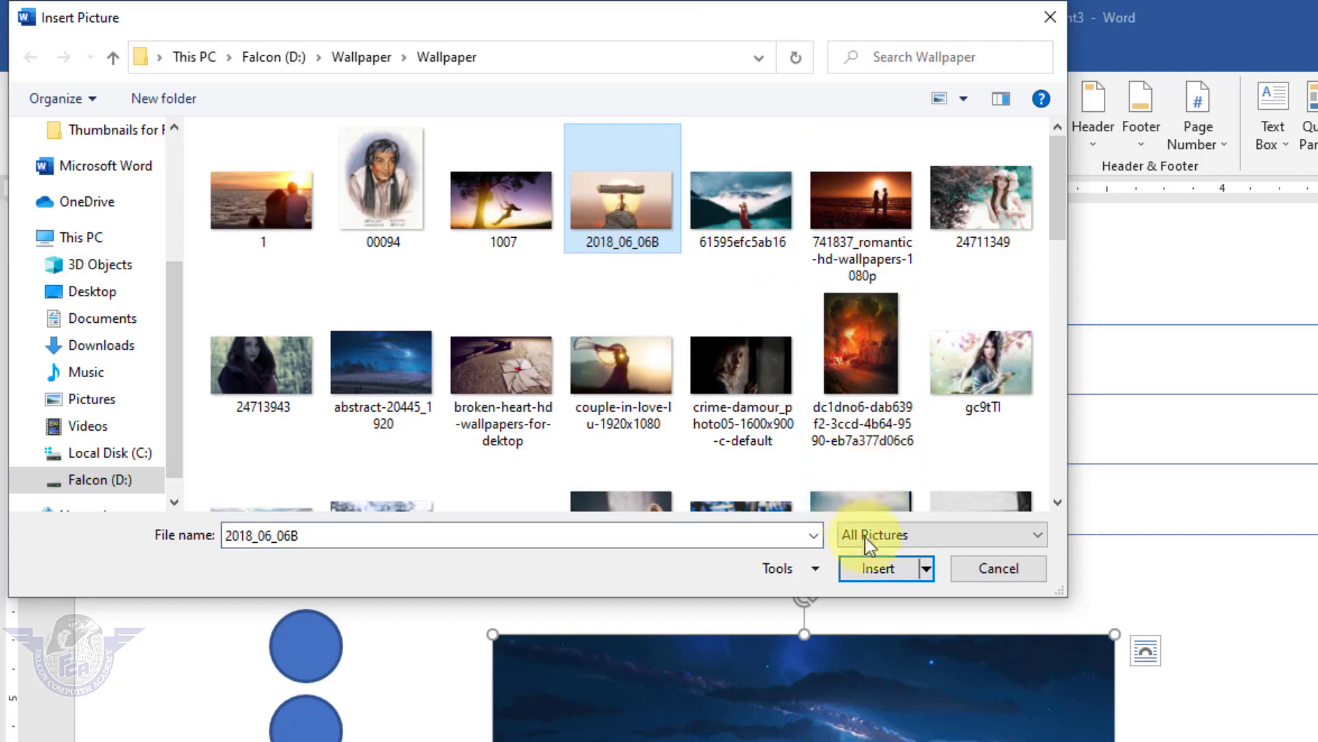
{"action": "left_click", "coordinate": [881, 567]}
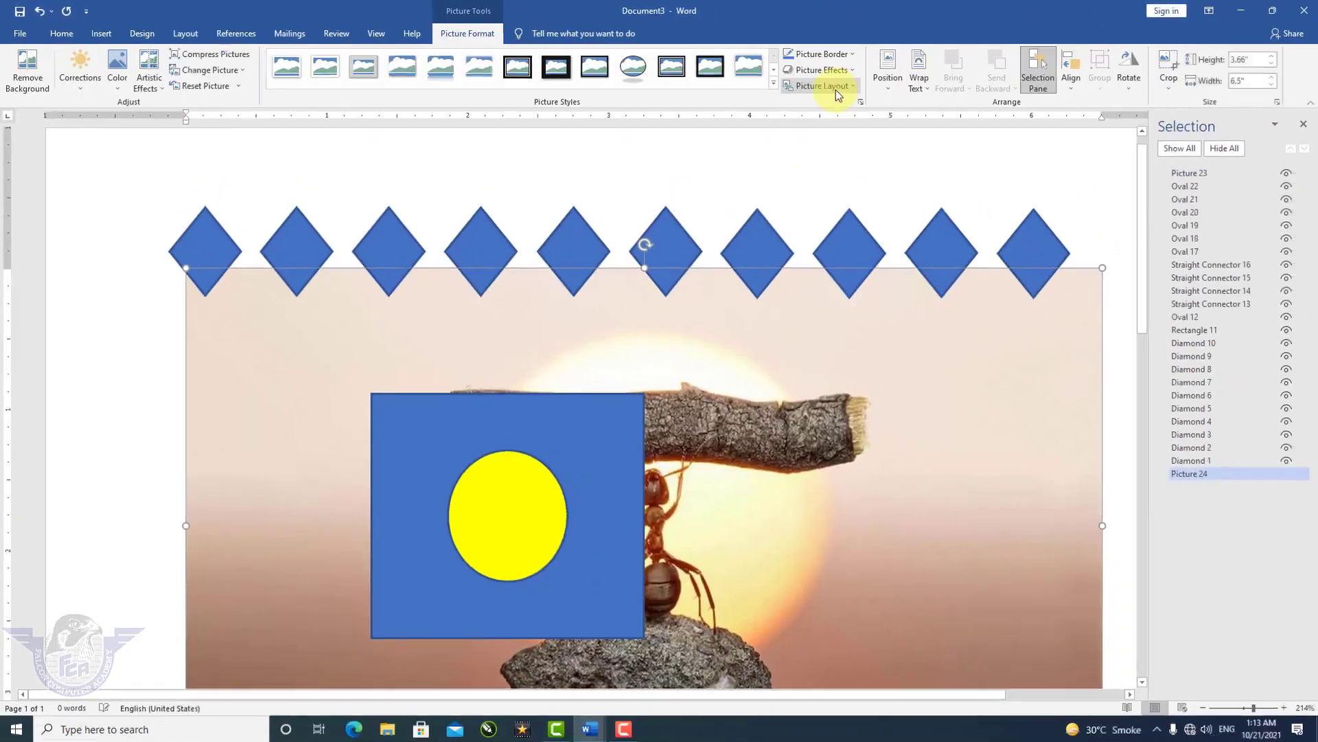
Wrap the ant picture Square, shrink it to about 1.96" by 1.1" beside the night picture, select both.
{"action": "left_click", "coordinate": [921, 86]}
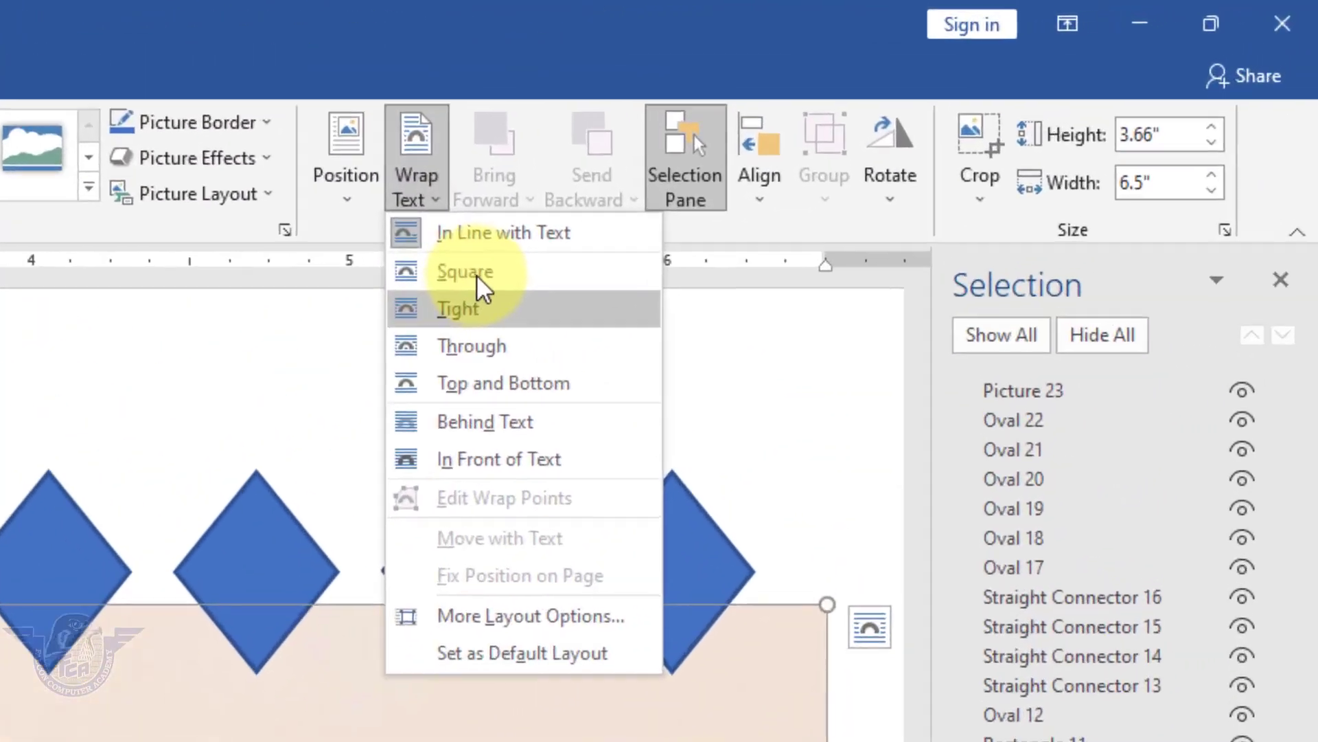
{"action": "left_click", "coordinate": [843, 170]}
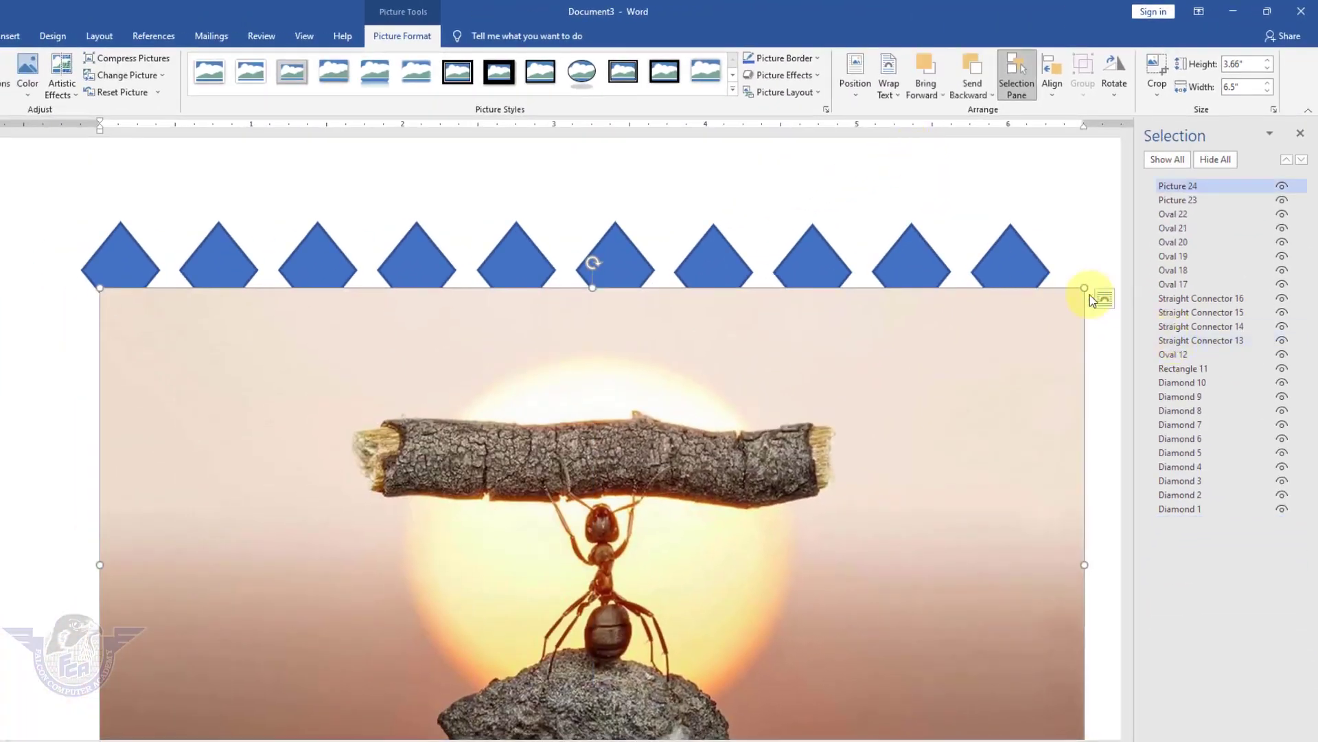
{"action": "left_click_drag", "start_coordinate": [1086, 289], "coordinate": [410, 686]}
{"action": "scroll", "coordinate": [659, 570], "scroll_direction": "down", "scroll_amount": 5}
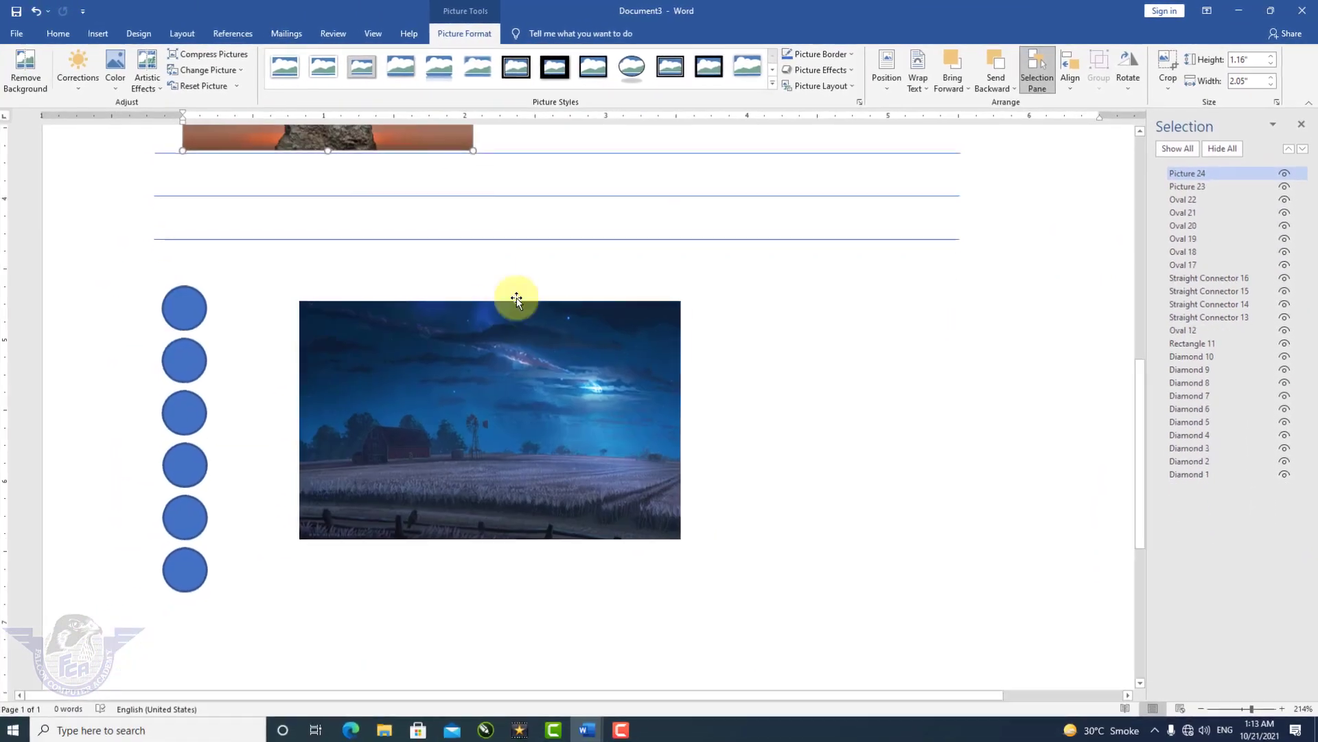
{"action": "left_click_drag", "start_coordinate": [347, 290], "coordinate": [797, 657]}
{"action": "left_click_drag", "start_coordinate": [825, 482], "coordinate": [830, 486]}
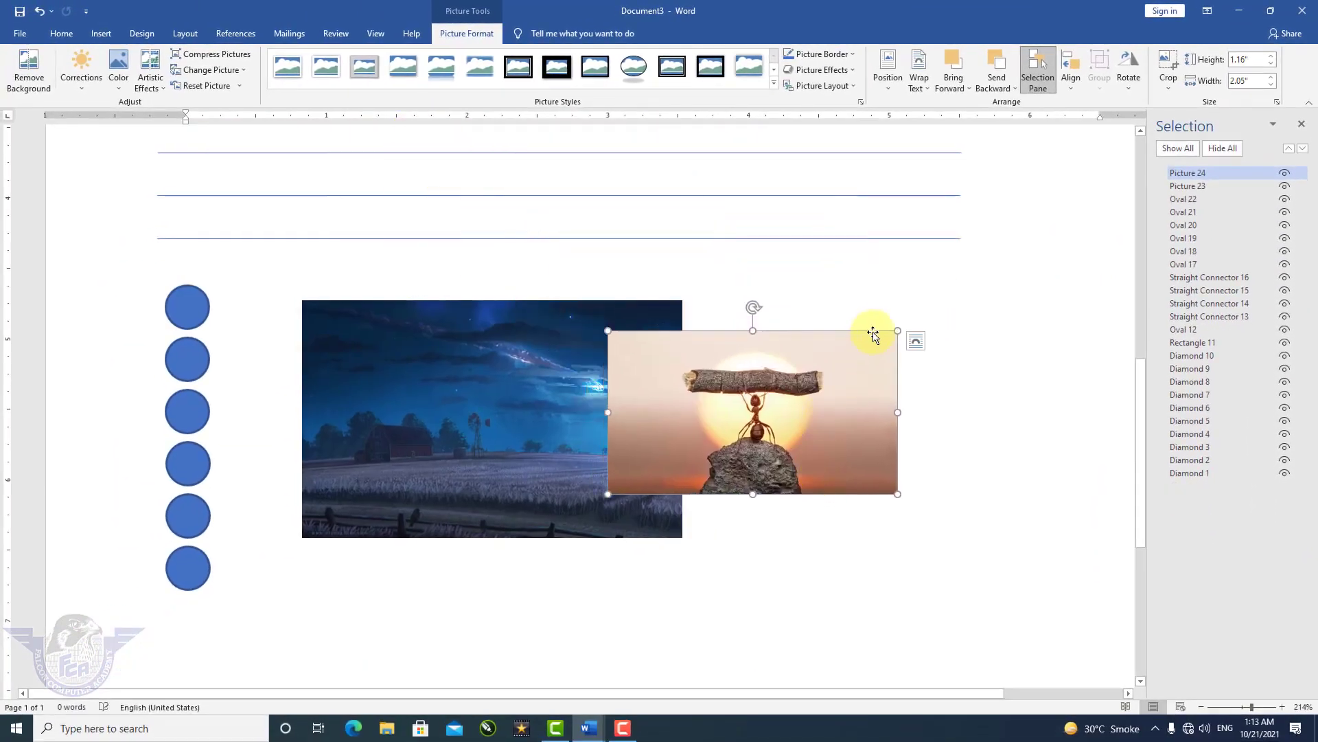
{"action": "mouse_move", "coordinate": [877, 346]}
{"action": "left_mouse_down"}
{"action": "mouse_move", "coordinate": [782, 392]}
{"action": "mouse_move", "coordinate": [883, 342]}
{"action": "left_mouse_up"}
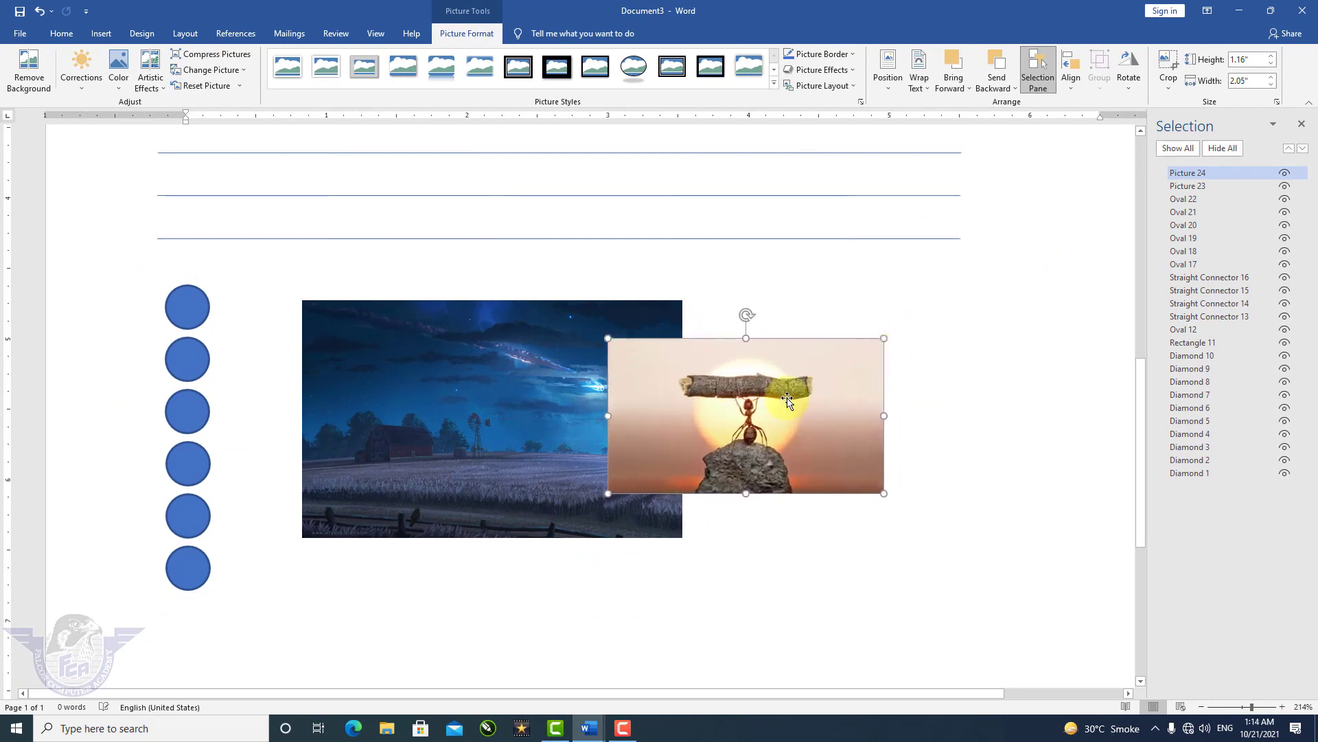
{"action": "left_click_drag", "start_coordinate": [756, 399], "coordinate": [896, 399]}
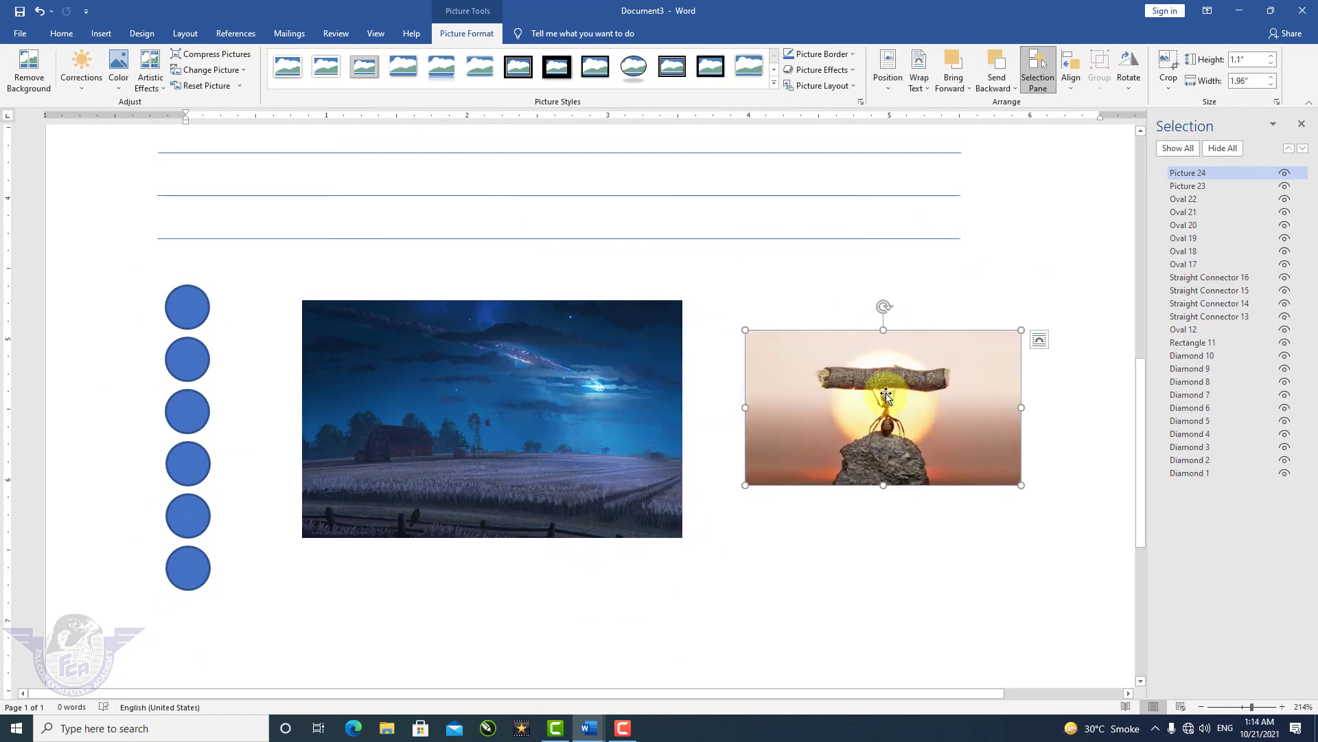
{"action": "key", "text": "shift"}
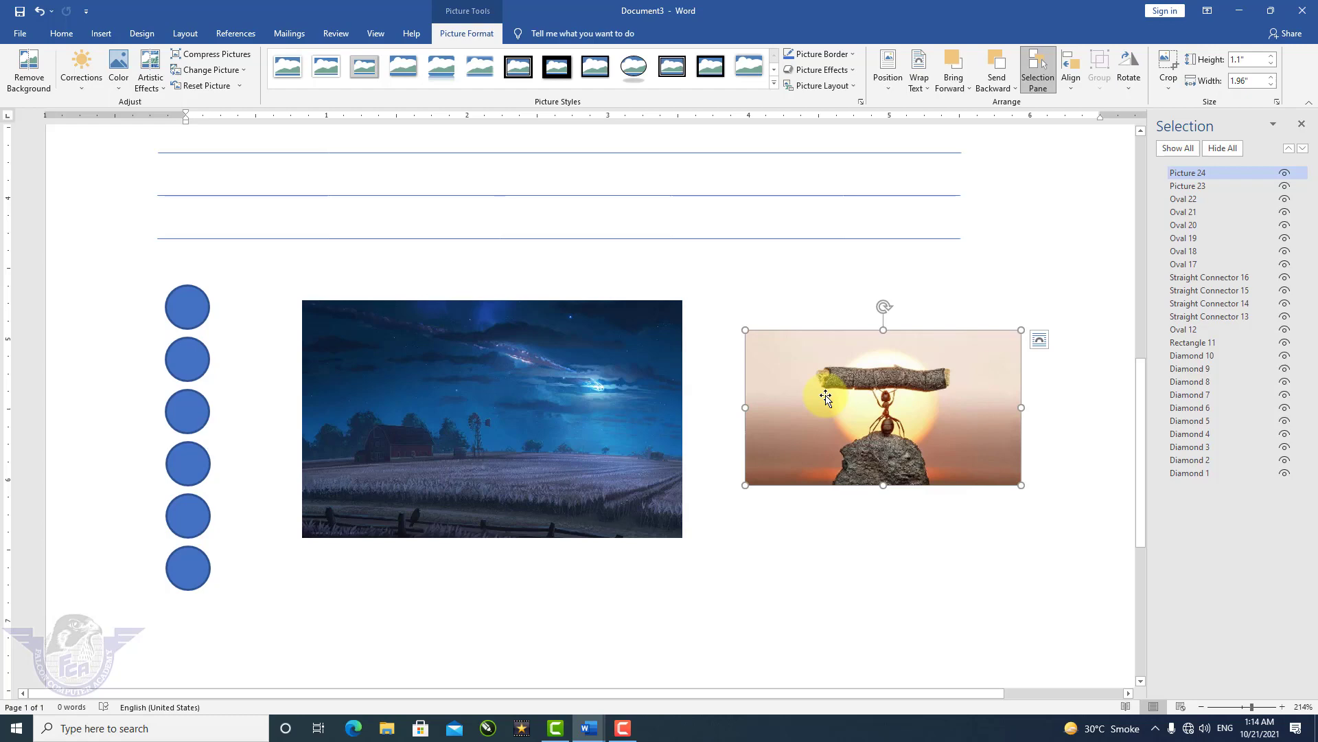
{"action": "left_click", "coordinate": [644, 395], "text": "shift"}
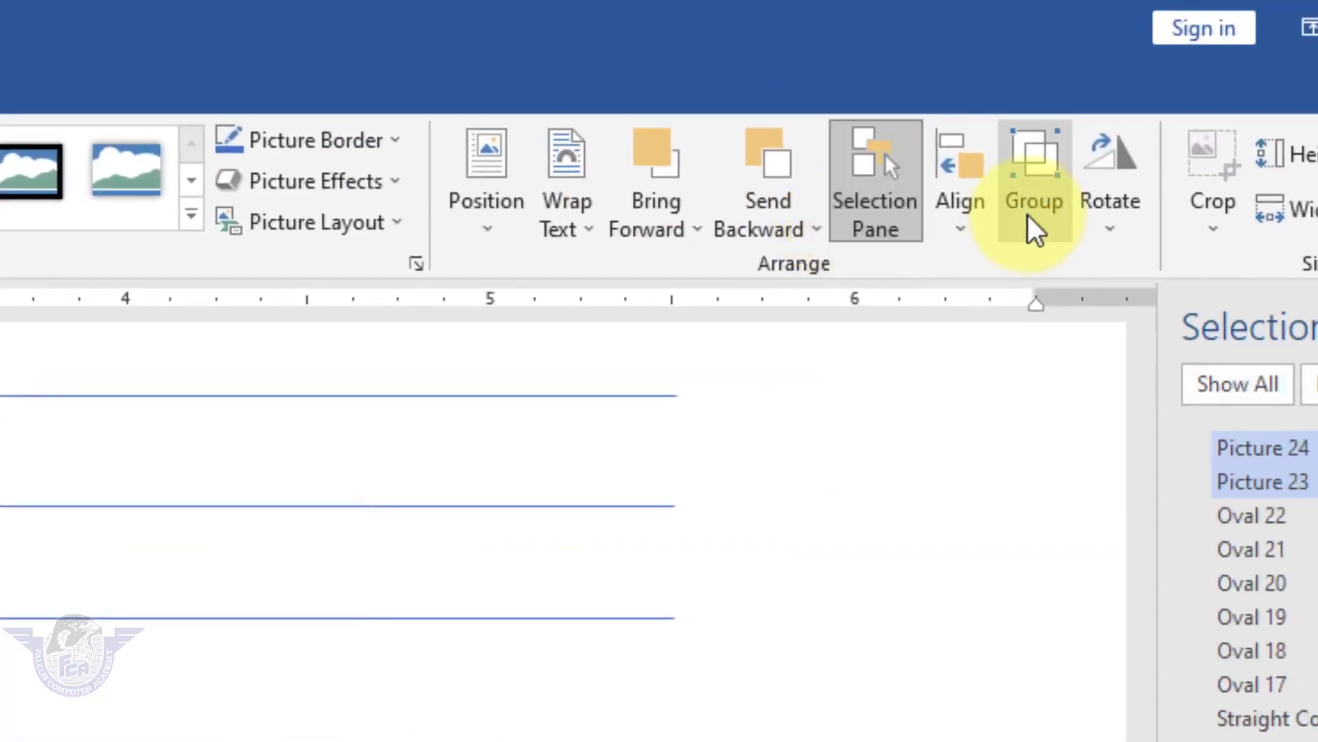
Align the two pictures on their centres and middles.
{"action": "left_click", "coordinate": [968, 242]}
{"action": "left_click", "coordinate": [1049, 306]}
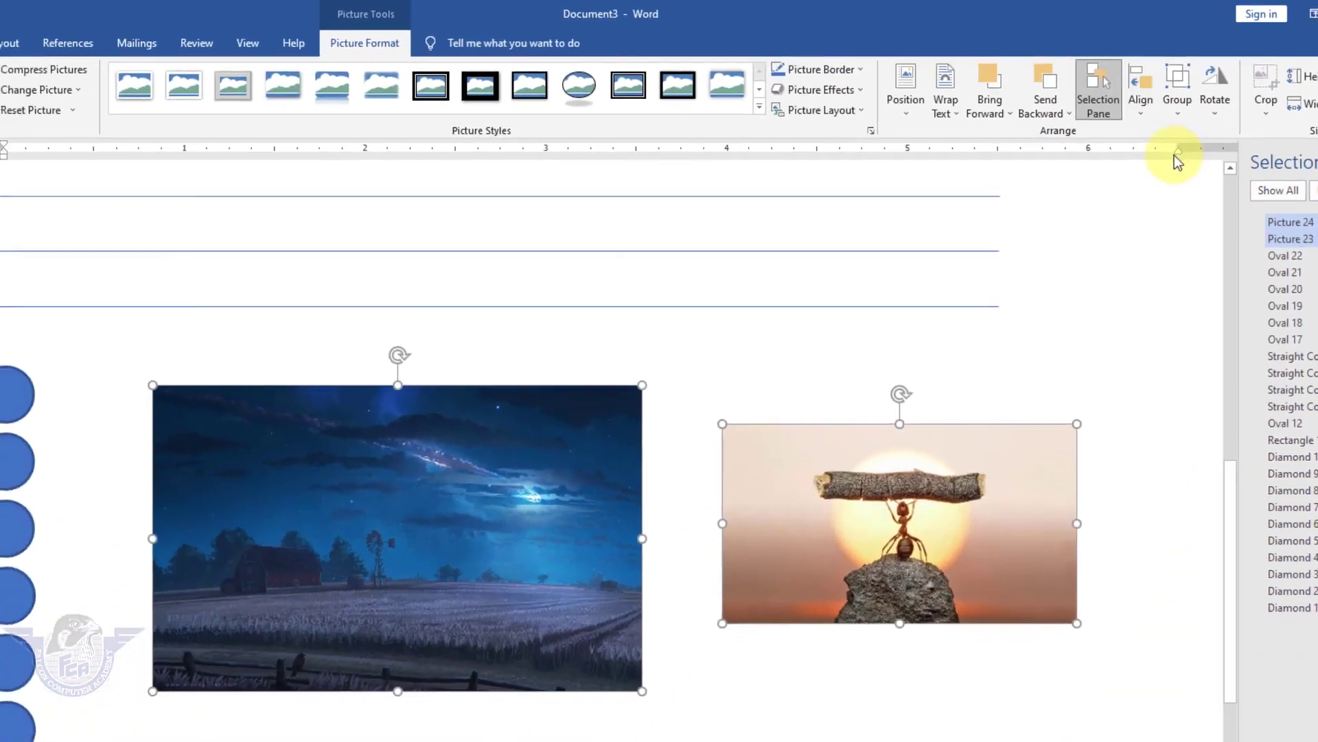
{"action": "left_click", "coordinate": [1144, 111]}
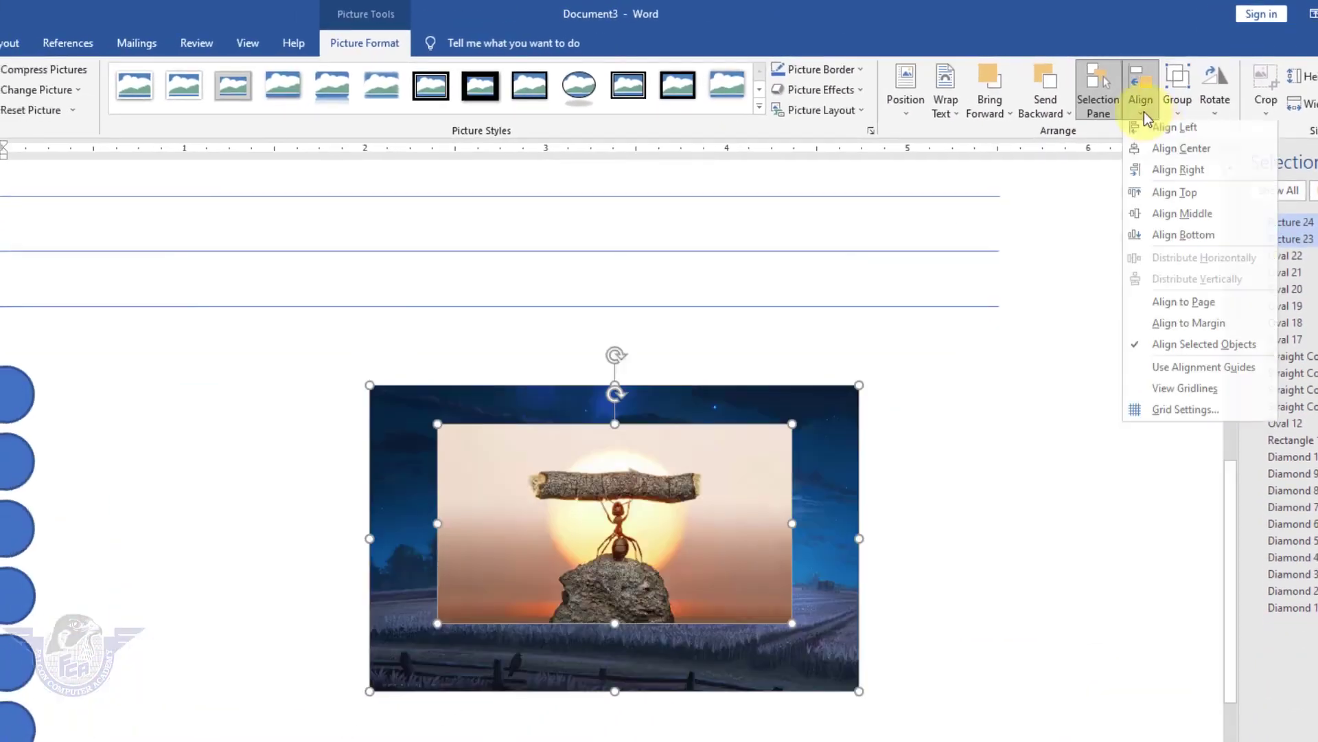
{"action": "left_click", "coordinate": [1198, 224]}
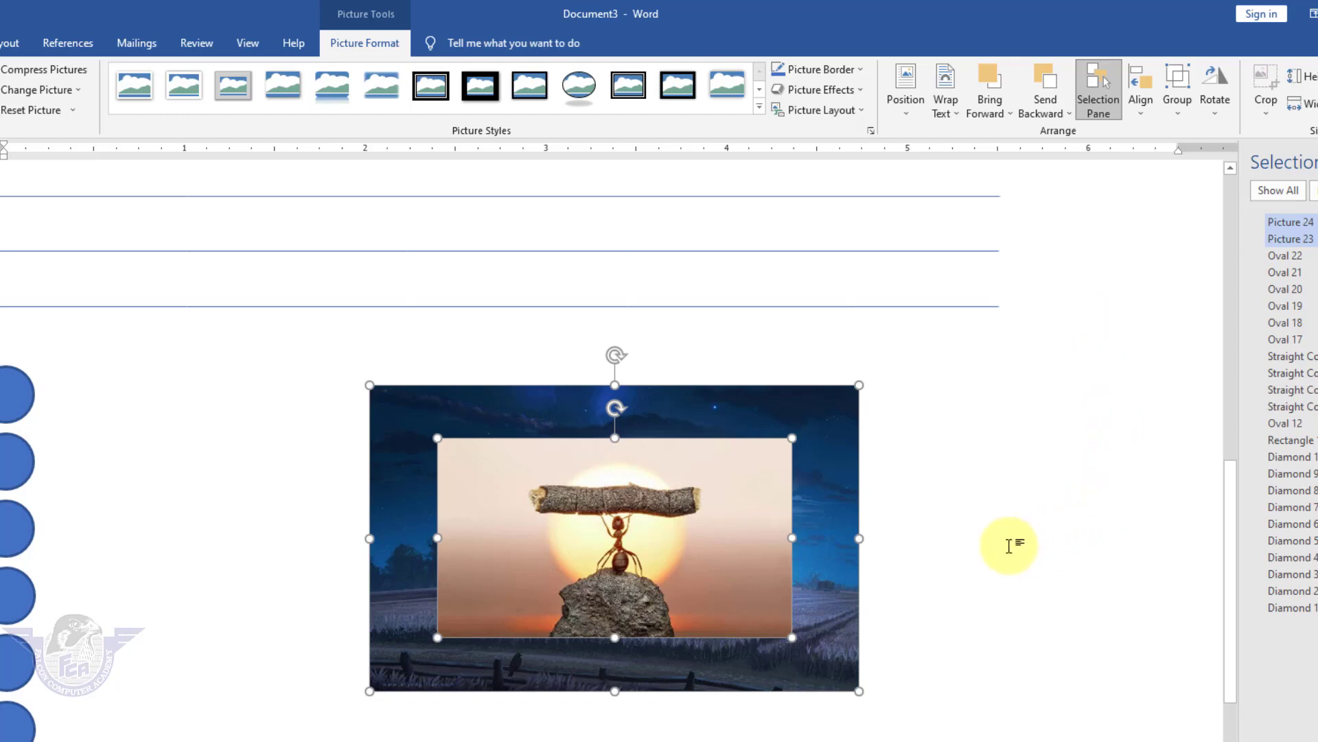
{"action": "left_click", "coordinate": [1053, 503]}
{"action": "scroll", "coordinate": [1037, 515], "scroll_direction": "up", "scroll_amount": 8}
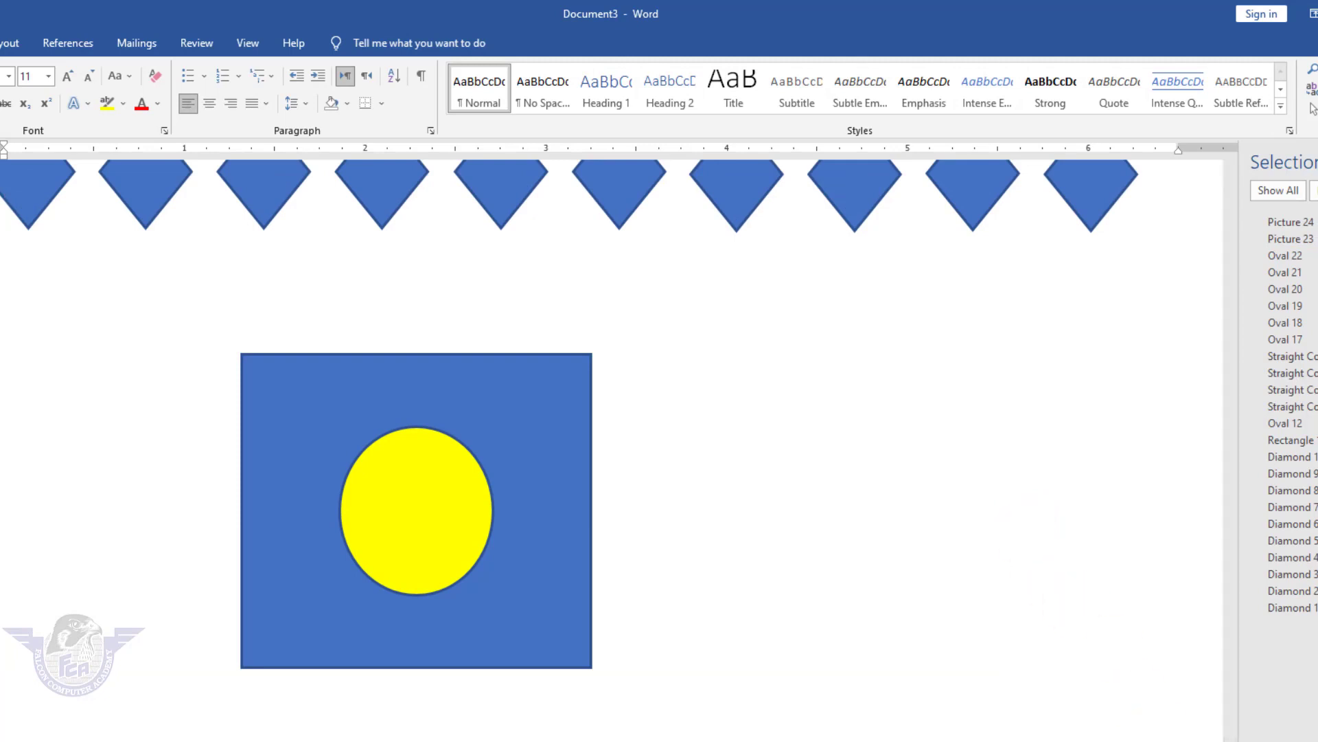
{"action": "scroll", "coordinate": [373, 350], "scroll_direction": "down", "scroll_amount": 5}
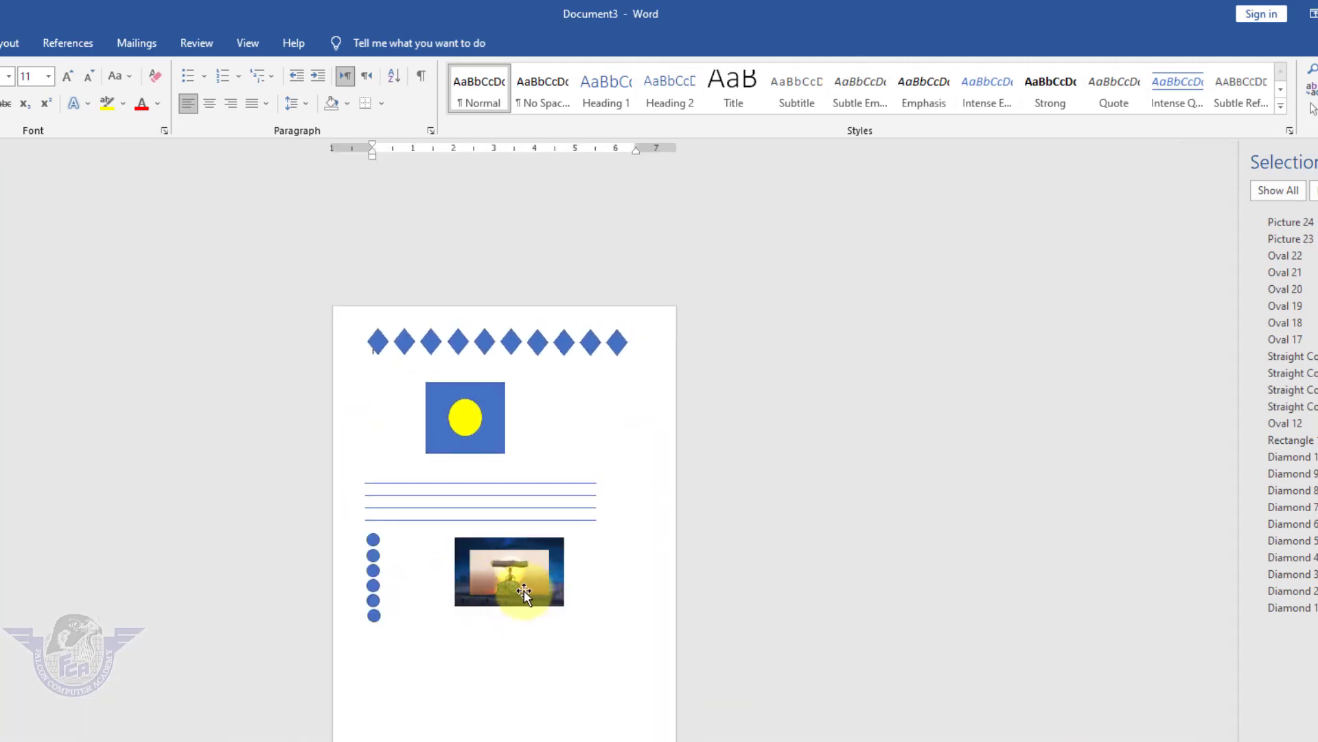
Align the ant picture to the top, then middle, then bottom.
{"action": "left_click", "coordinate": [516, 582]}
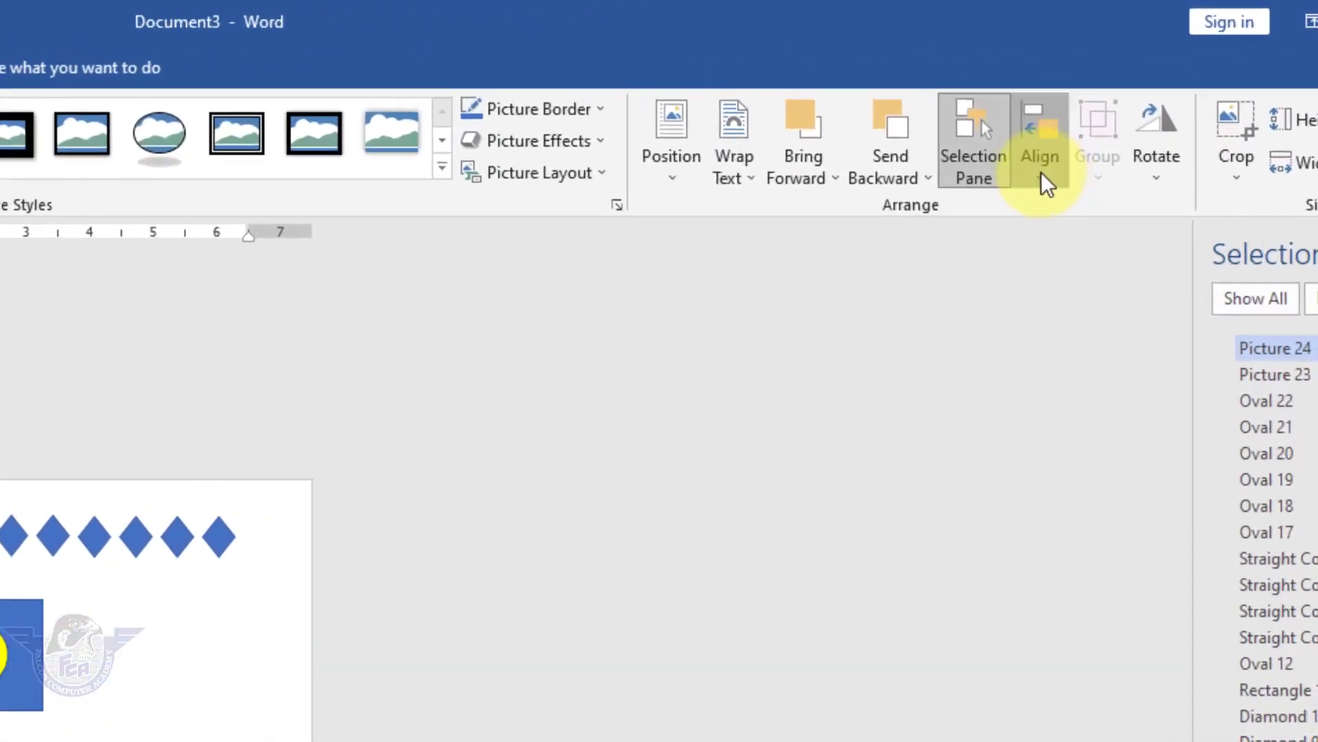
{"action": "left_click", "coordinate": [1128, 100]}
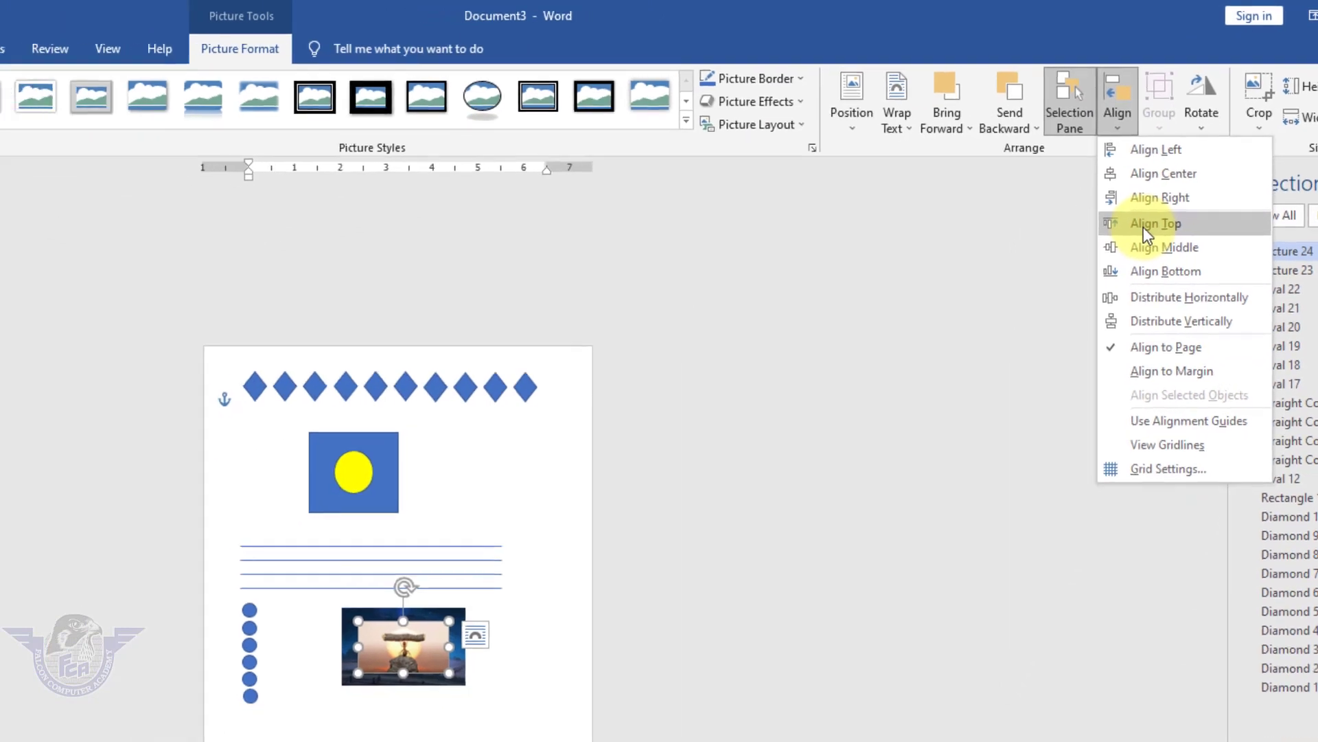
{"action": "left_click", "coordinate": [1076, 303]}
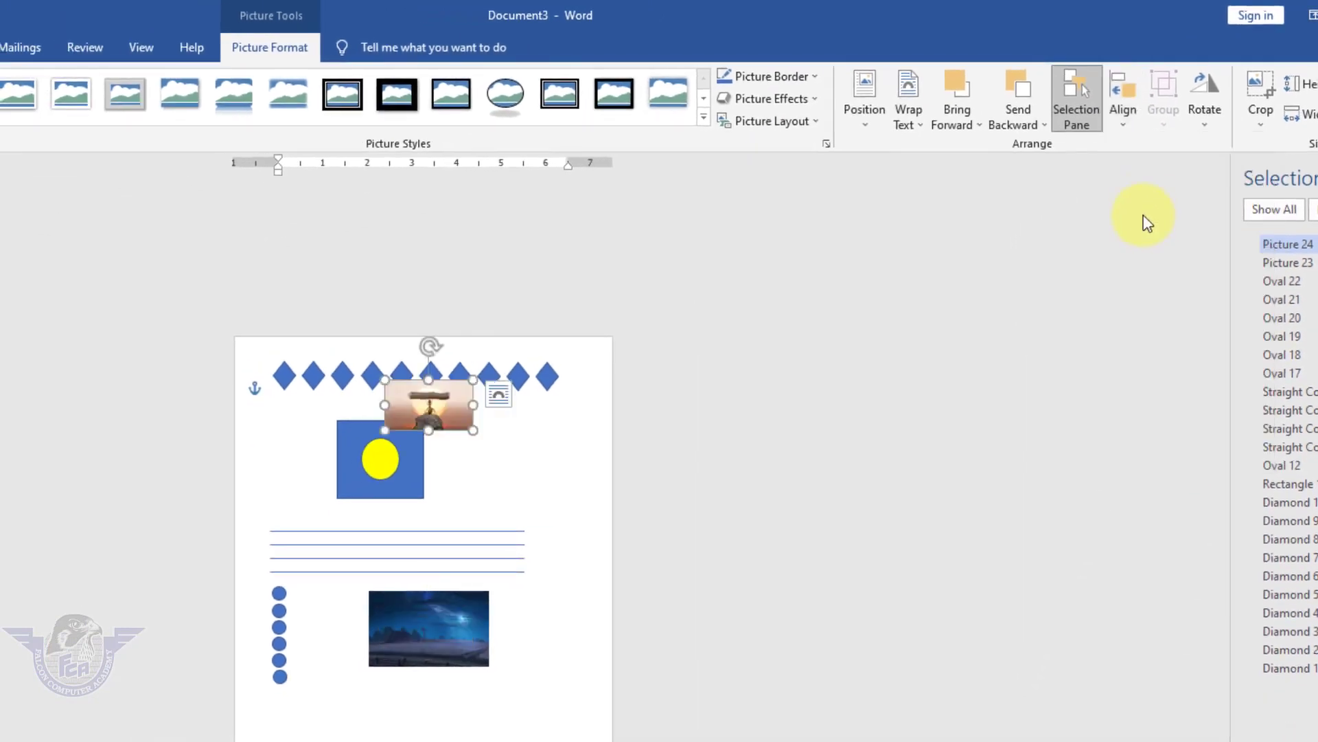
{"action": "left_click", "coordinate": [1125, 117]}
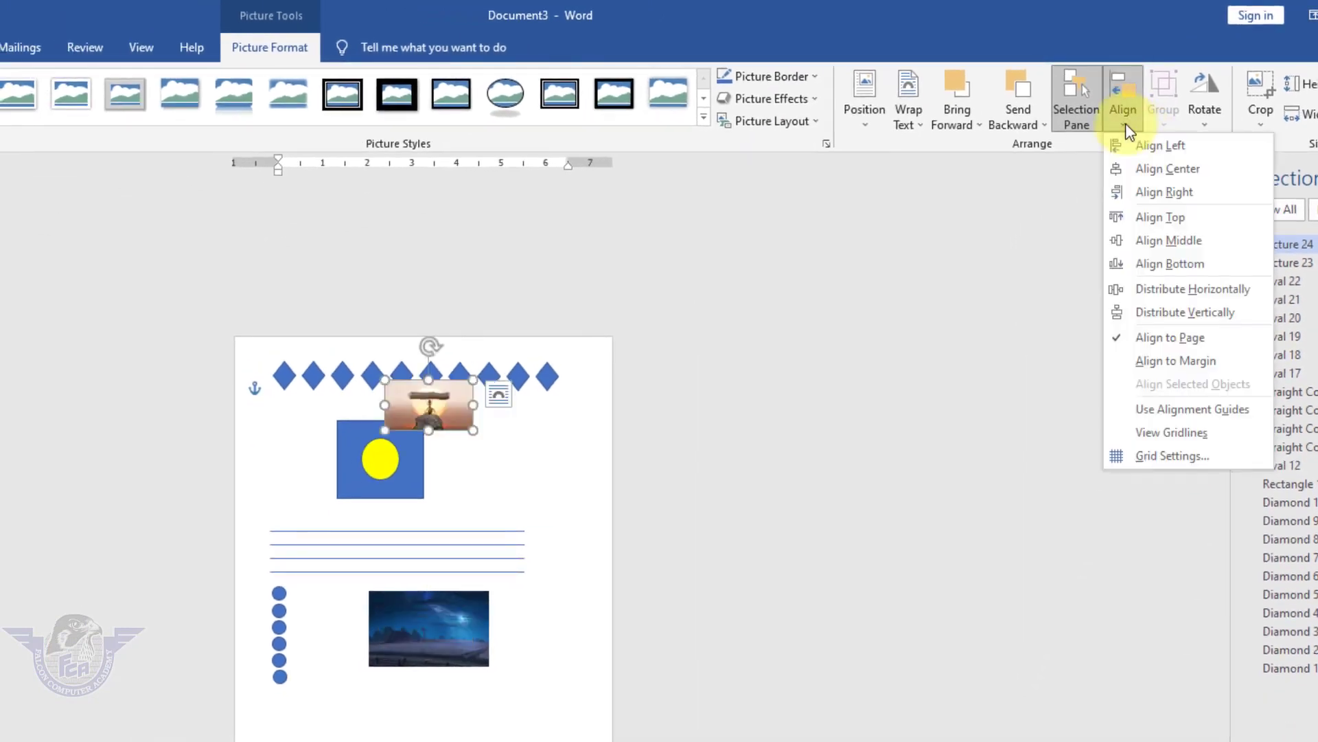
{"action": "left_click", "coordinate": [1167, 239]}
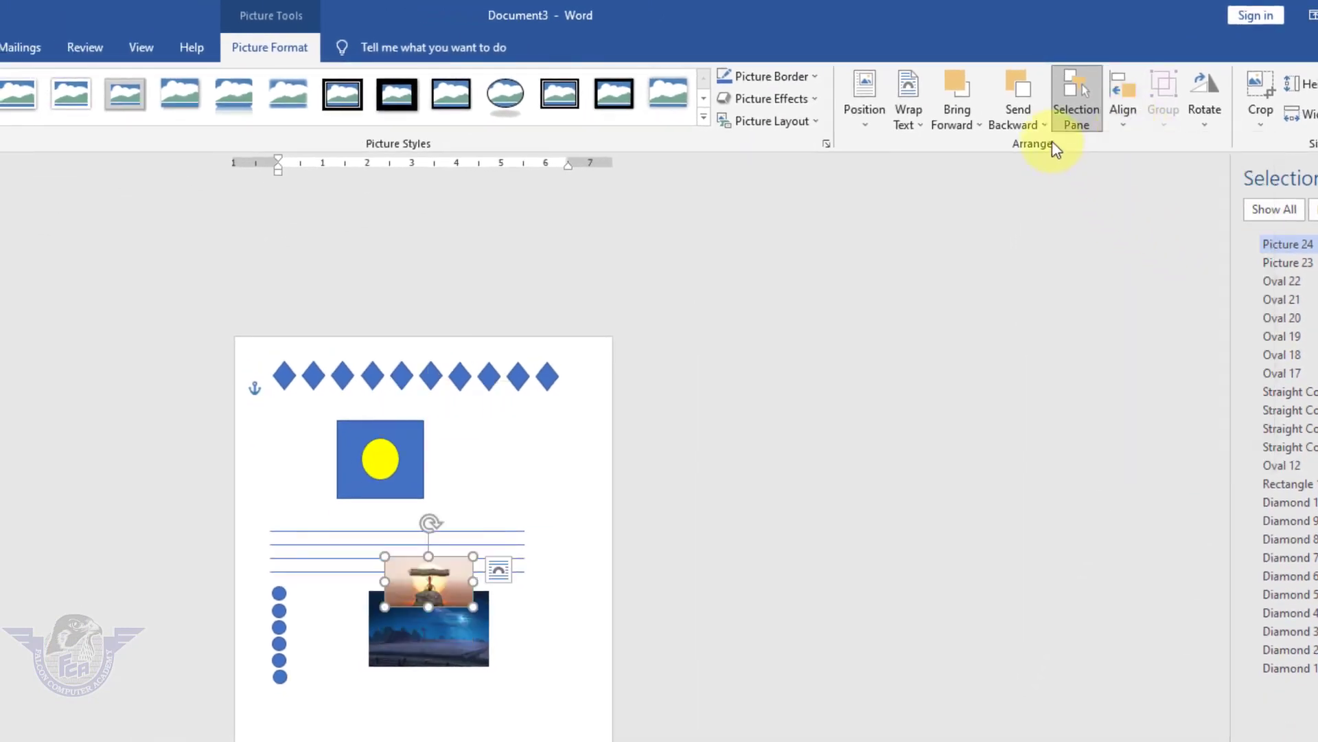
{"action": "left_click", "coordinate": [1122, 109]}
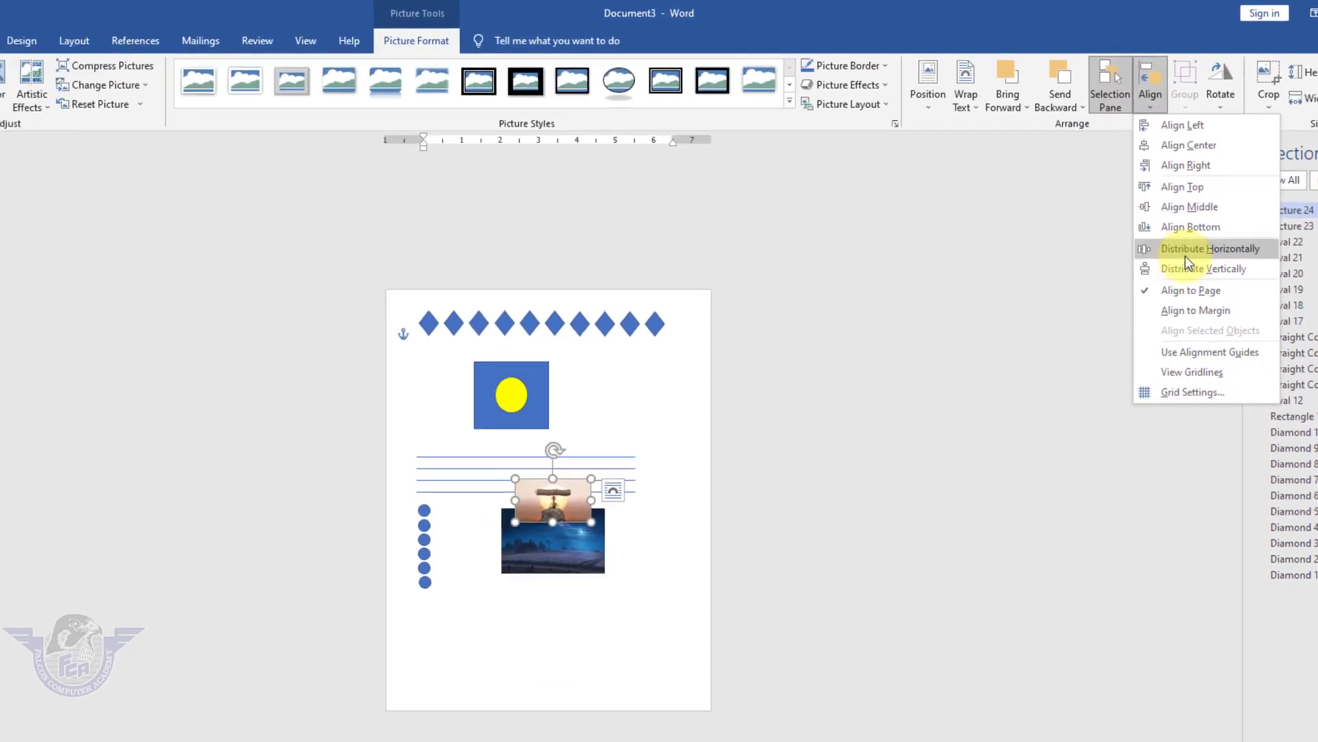
{"action": "left_click", "coordinate": [1172, 261]}
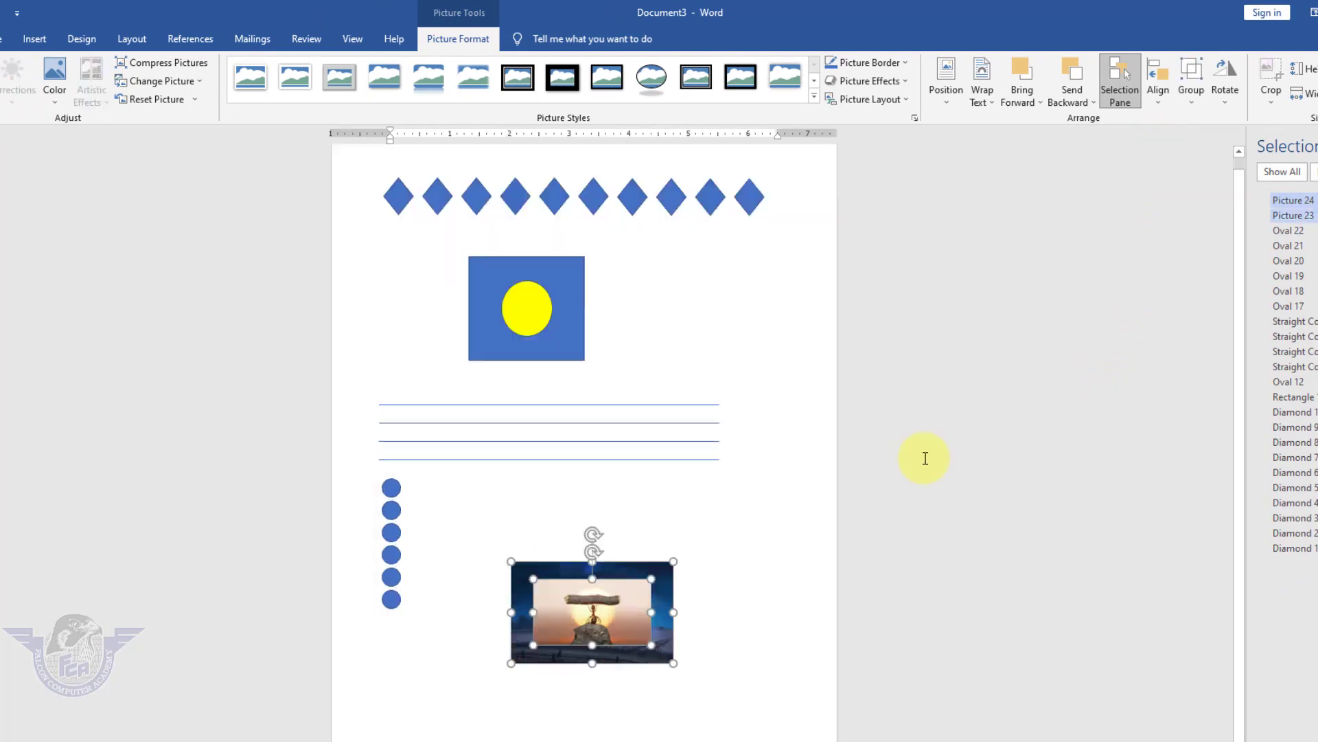
{"action": "left_click", "coordinate": [747, 623]}
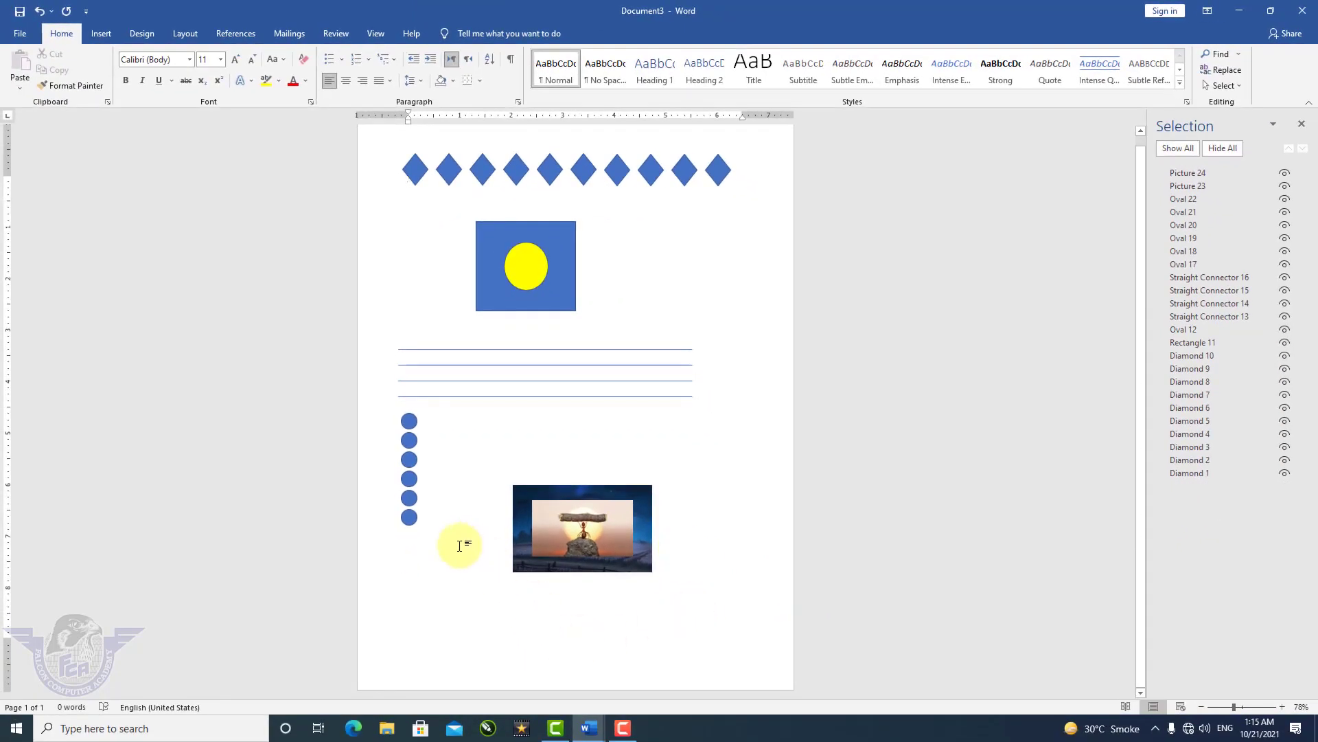
Start a new blank document and zoom the view to about 196%.
{"action": "key", "text": "ctrl+n"}
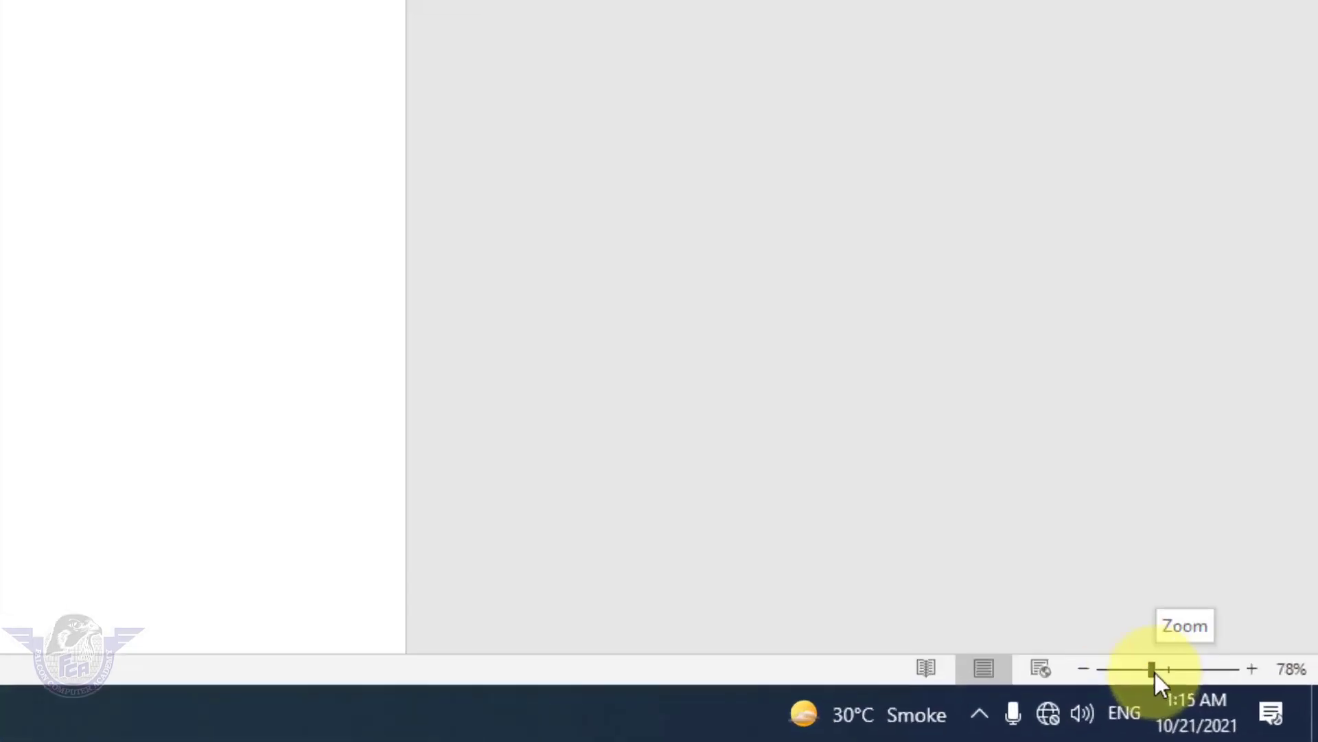
{"action": "mouse_move", "coordinate": [1155, 673]}
{"action": "left_mouse_down"}
{"action": "mouse_move", "coordinate": [1192, 671]}
{"action": "mouse_move", "coordinate": [1178, 676]}
{"action": "left_mouse_up"}
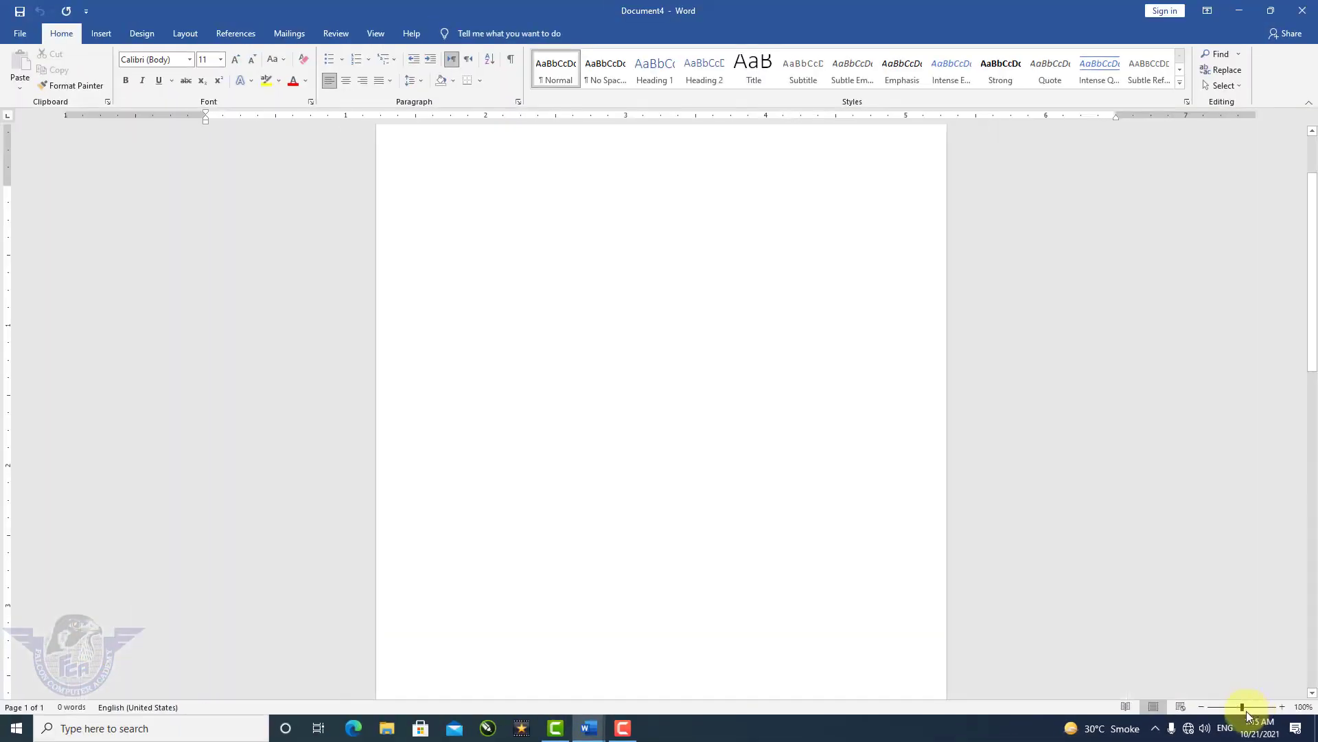
{"action": "left_click_drag", "start_coordinate": [1246, 711], "coordinate": [1251, 710]}
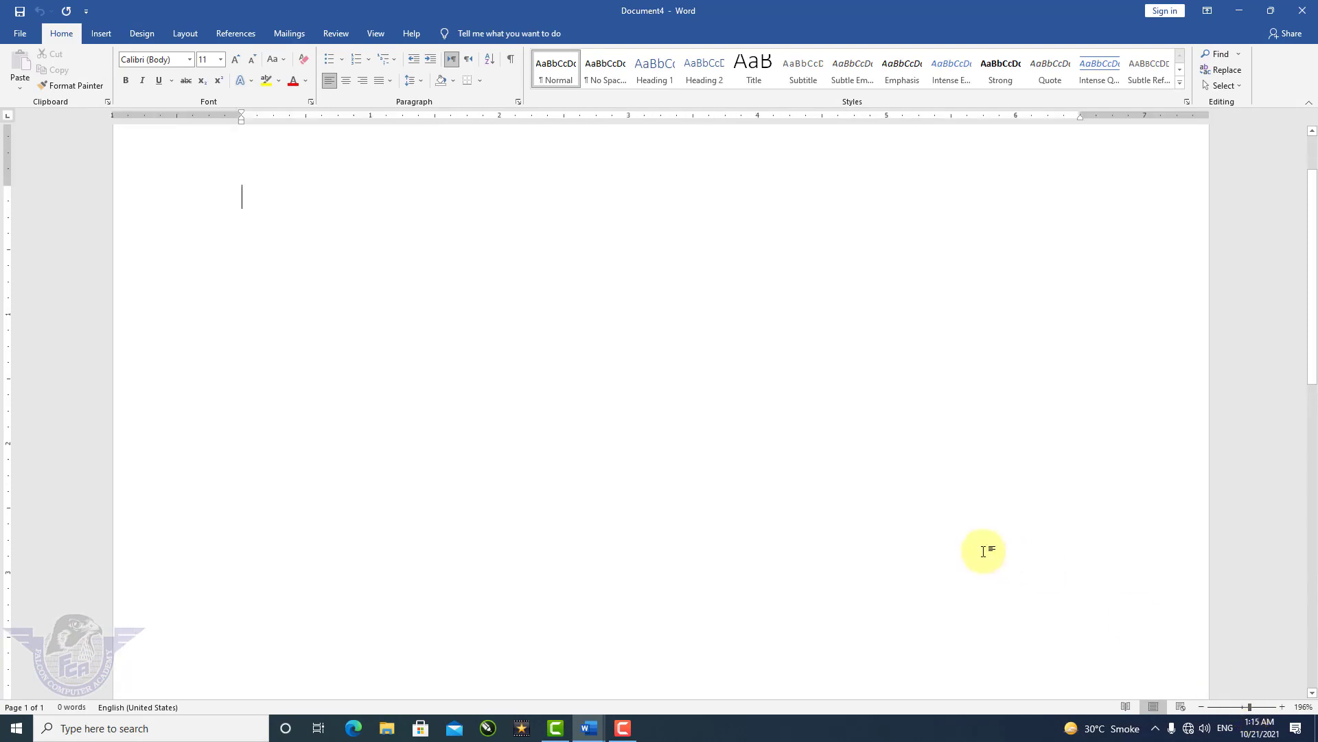
Insert a table of 3 columns and 6 rows.
{"action": "left_click", "coordinate": [101, 33]}
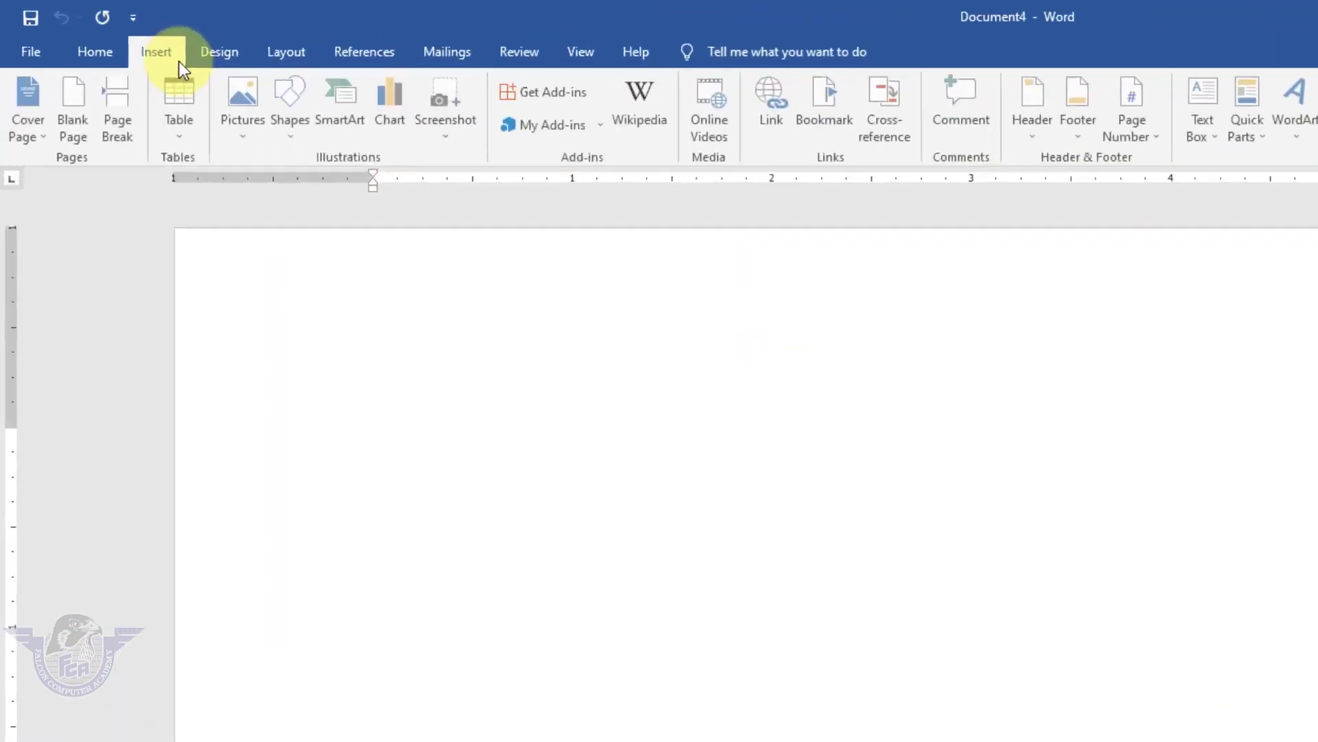
{"action": "left_click", "coordinate": [116, 85]}
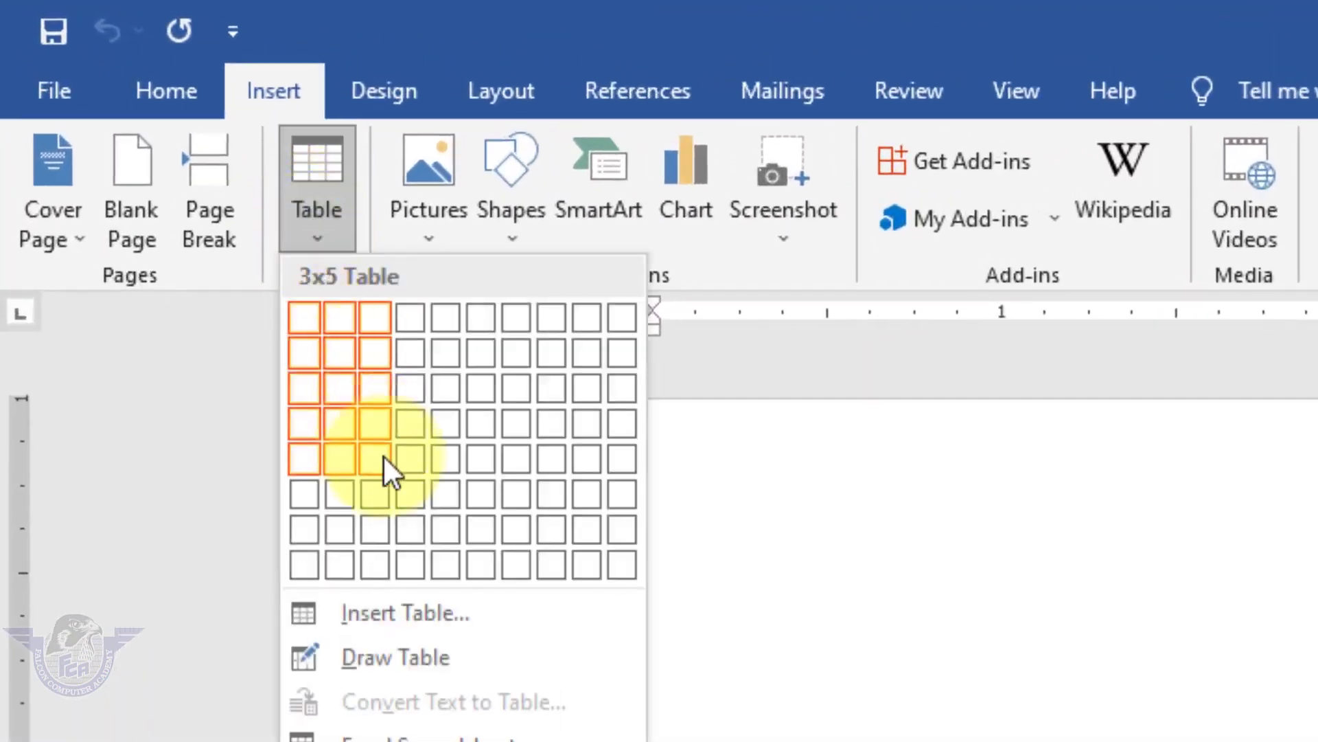
{"action": "left_click", "coordinate": [379, 487]}
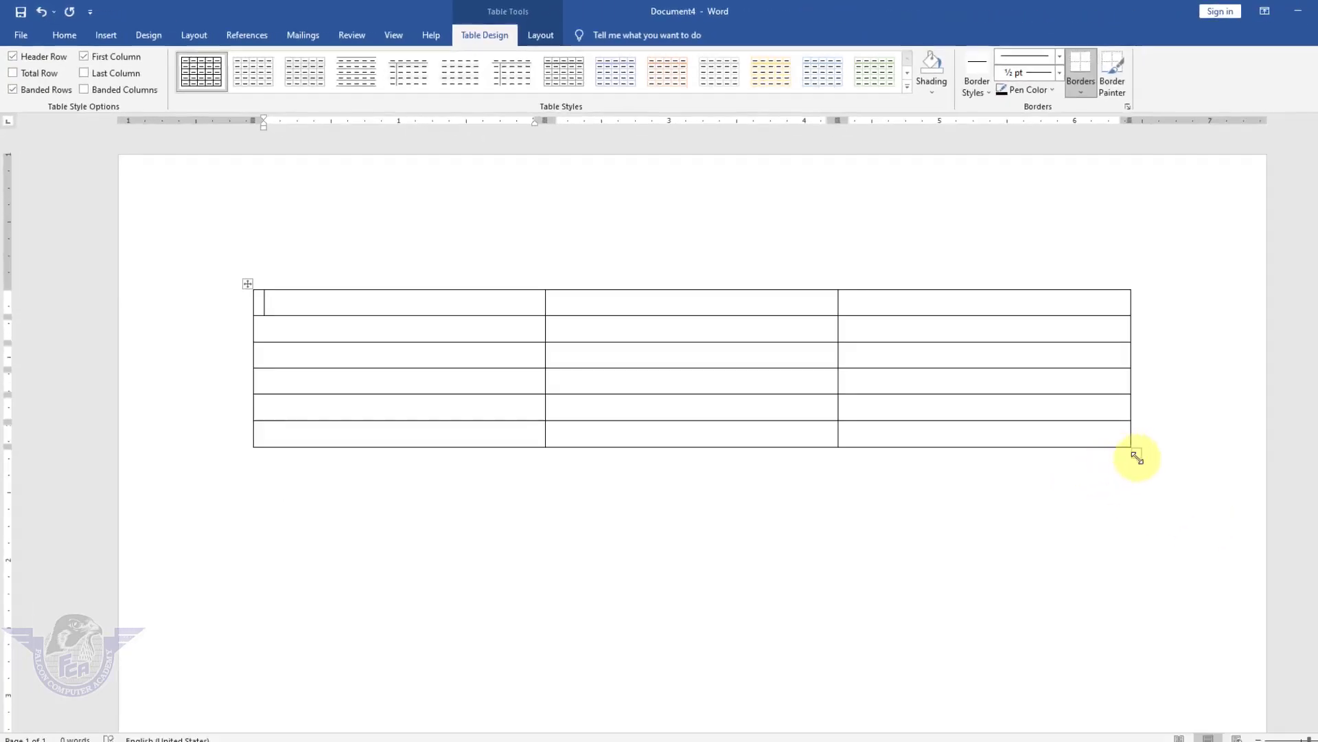
Shrink the table to about half its width and centre it via Table Properties.
{"action": "left_click_drag", "start_coordinate": [1130, 450], "coordinate": [629, 424]}
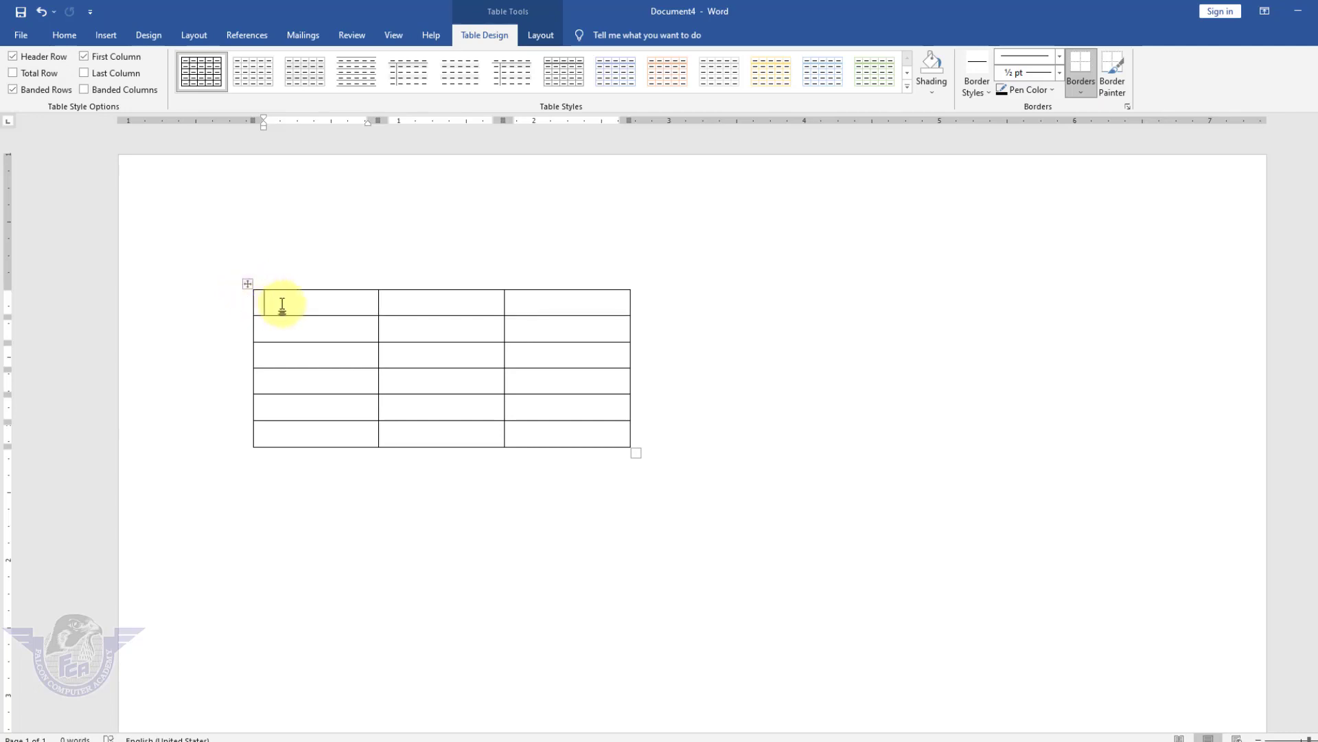
{"action": "left_click", "coordinate": [249, 286]}
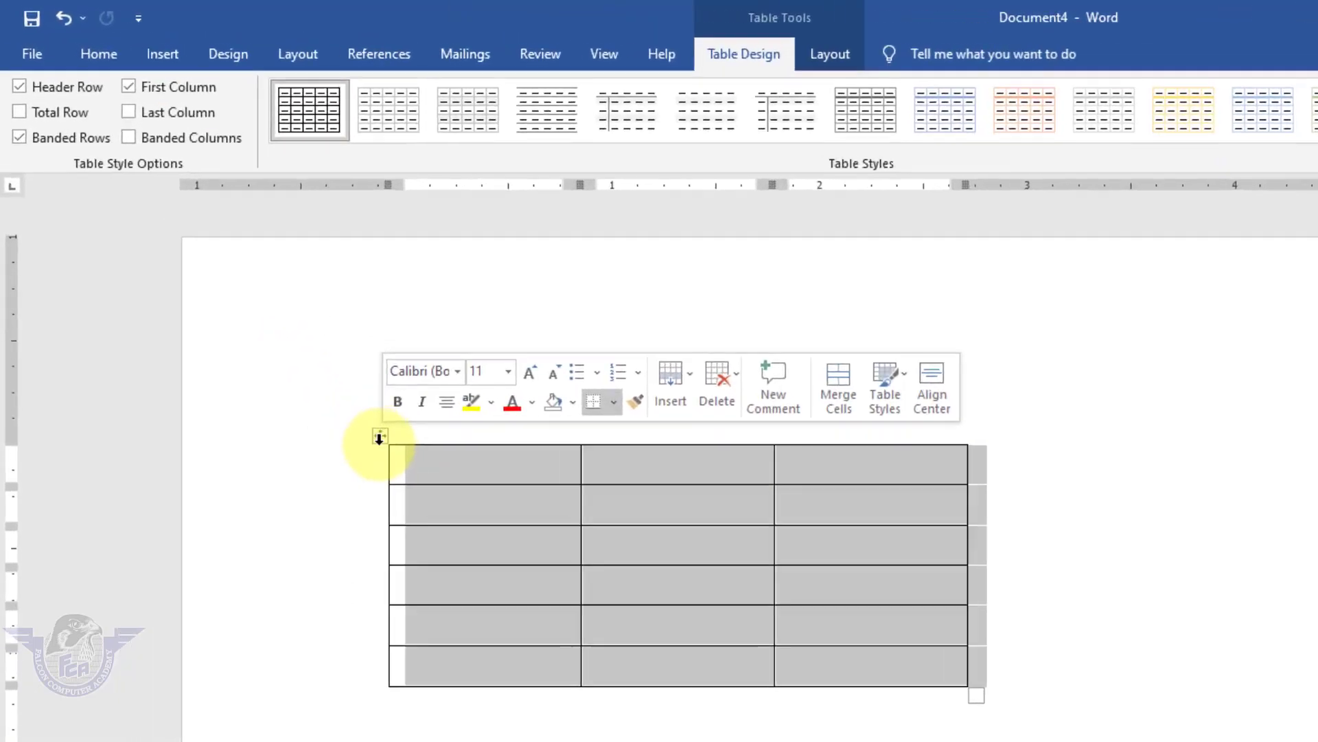
{"action": "left_click", "coordinate": [846, 59]}
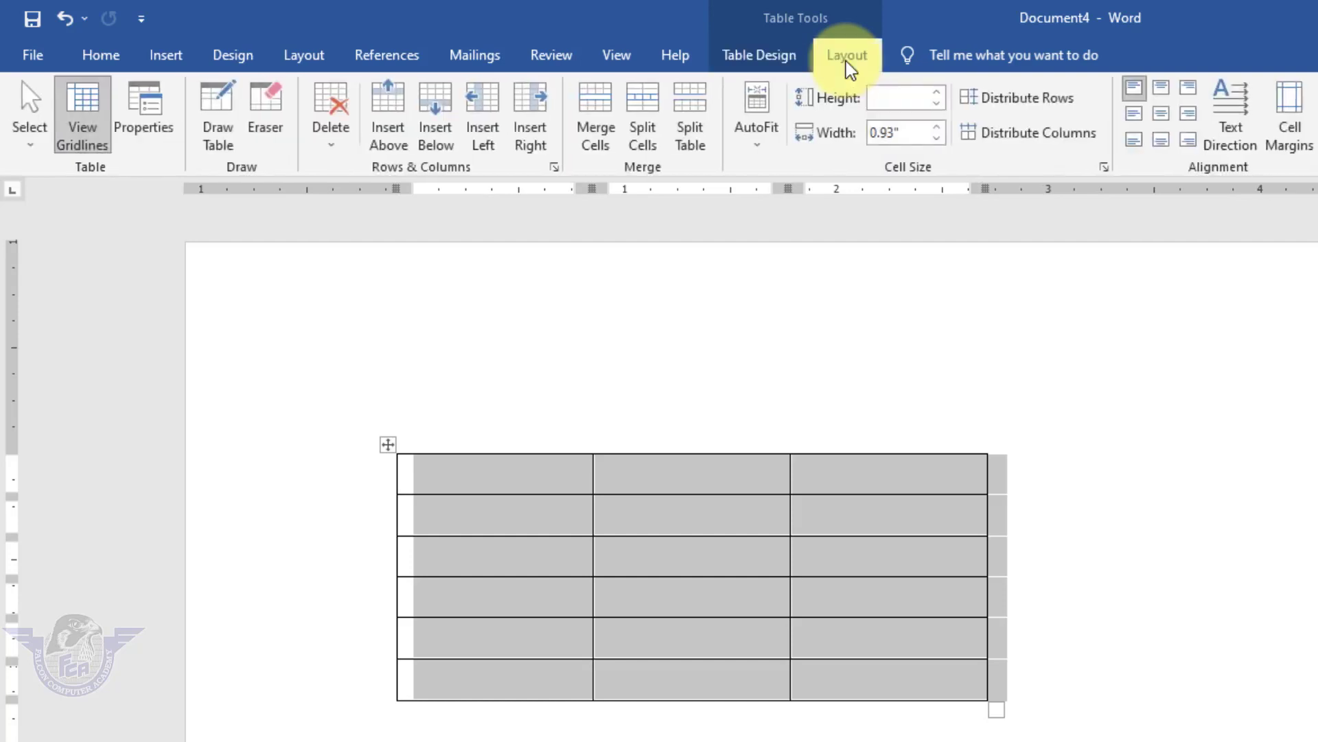
{"action": "left_click", "coordinate": [156, 134]}
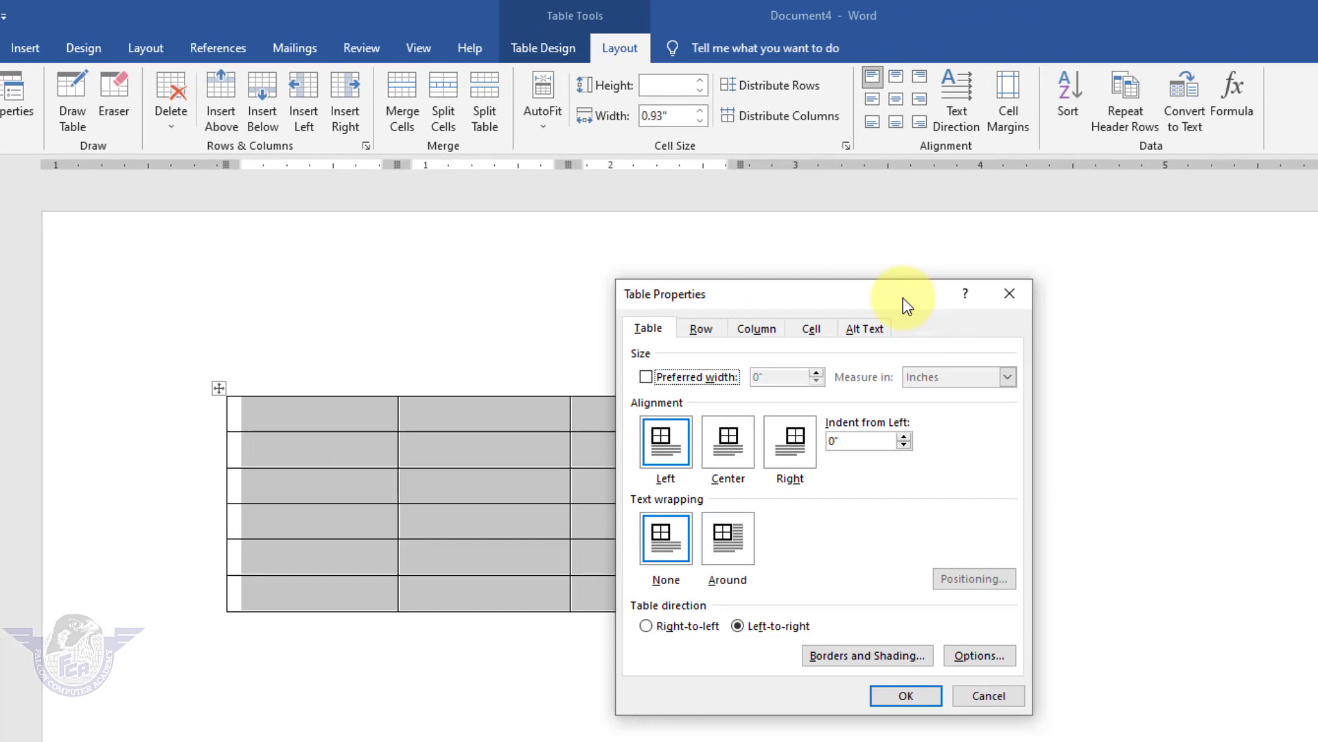
{"action": "left_click_drag", "start_coordinate": [904, 298], "coordinate": [1022, 151]}
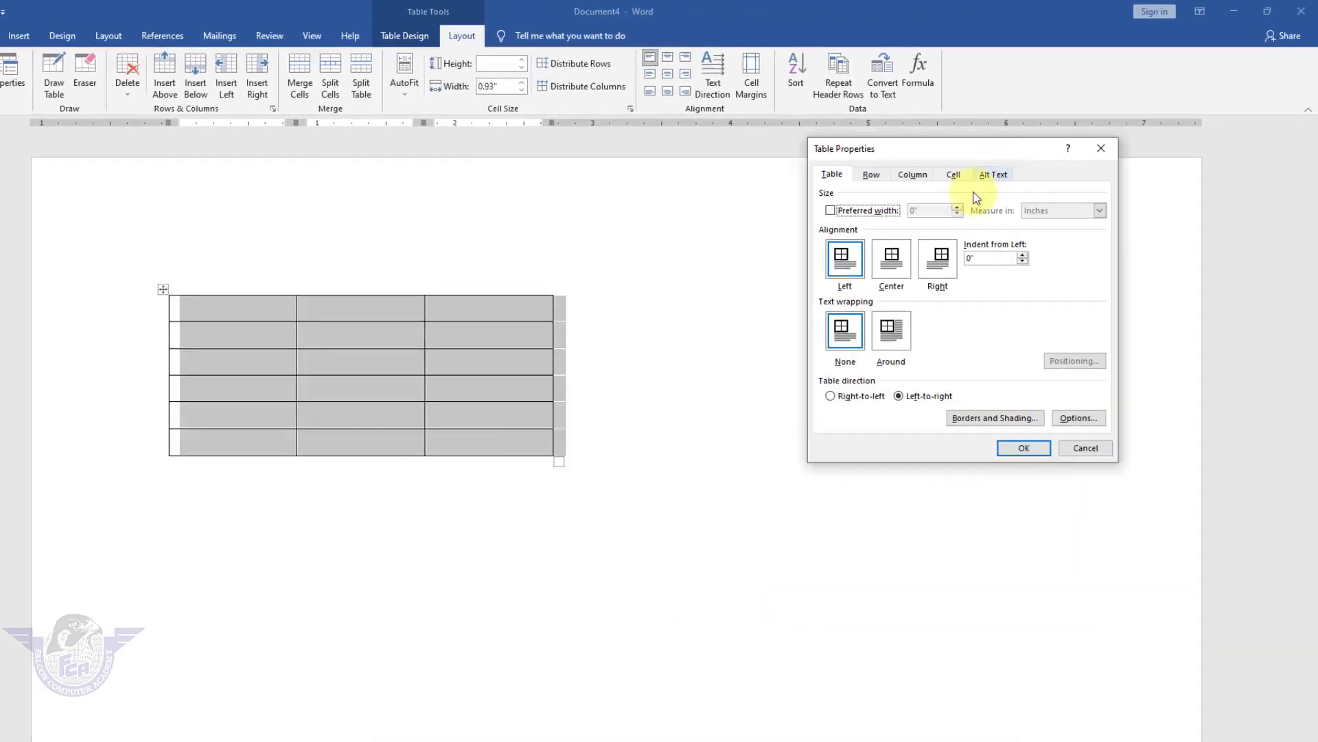
{"action": "left_click", "coordinate": [892, 259]}
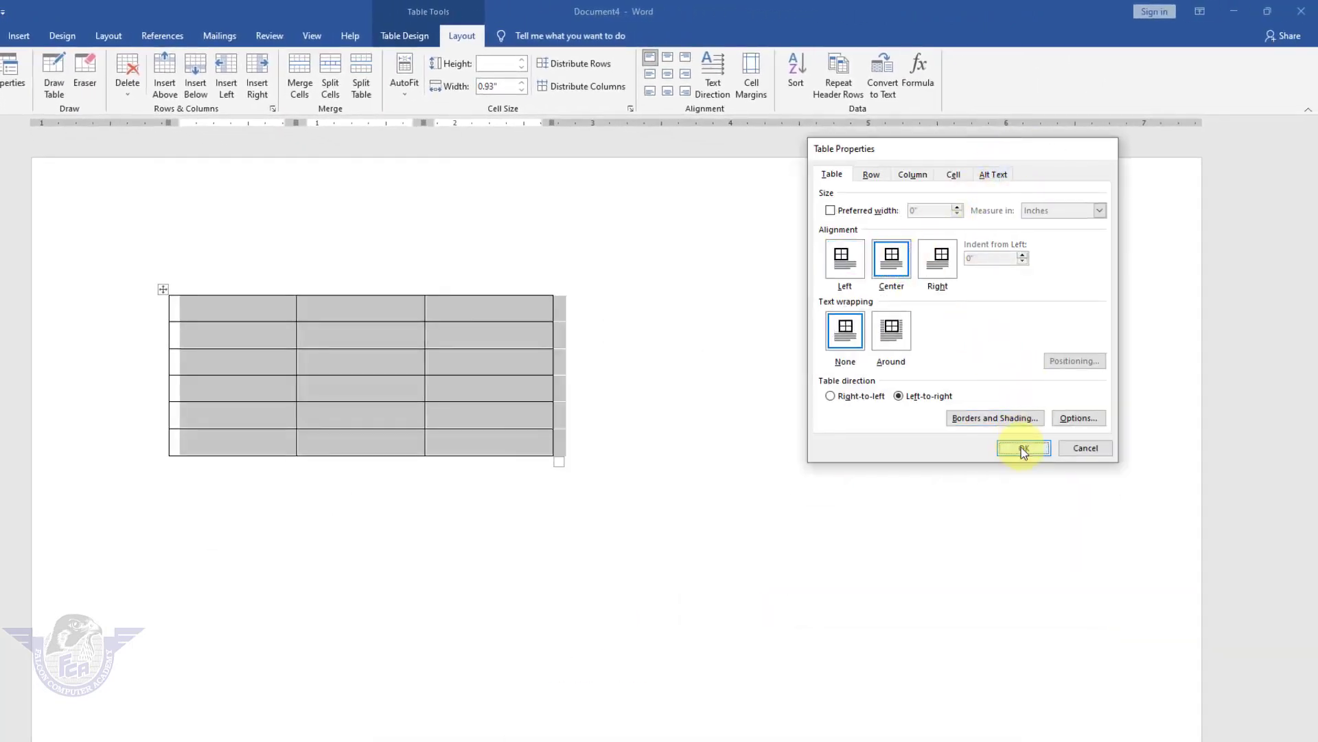
{"action": "left_click", "coordinate": [1023, 446]}
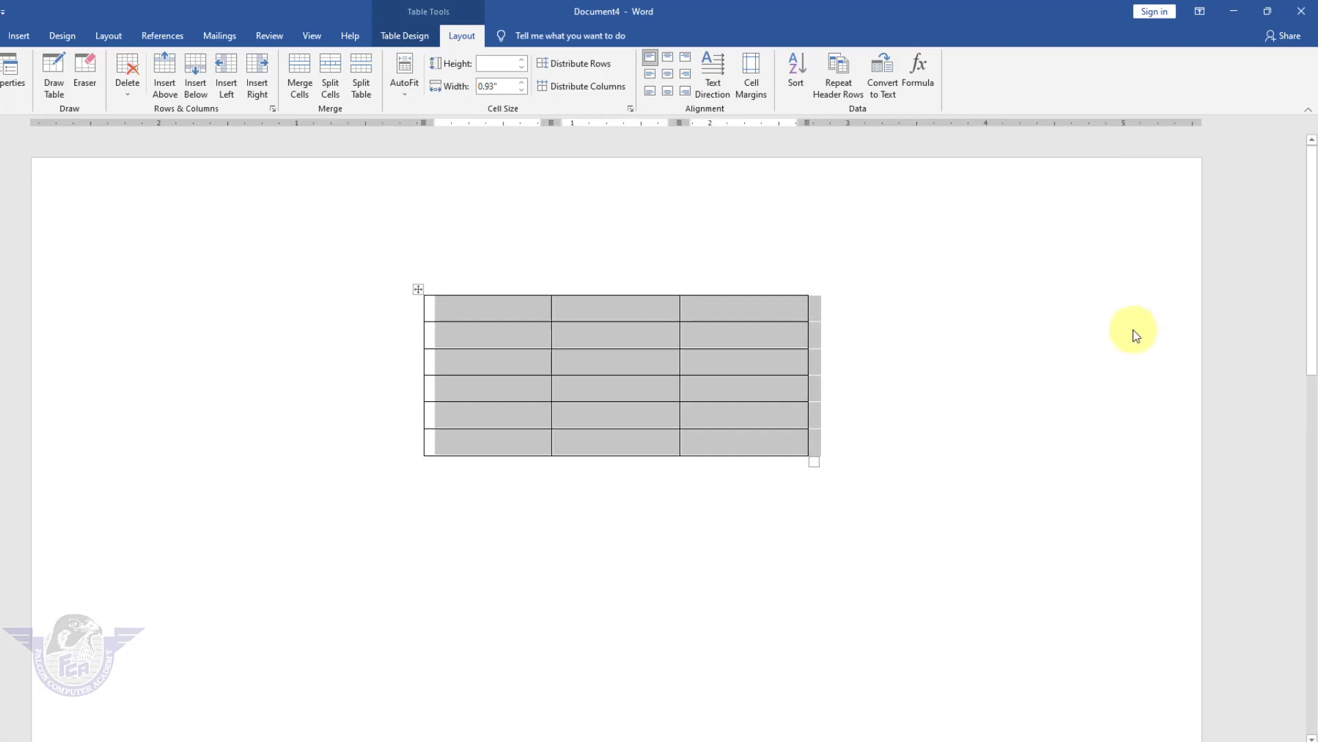
Change the table alignment to right, then back to left.
{"action": "left_click", "coordinate": [15, 79]}
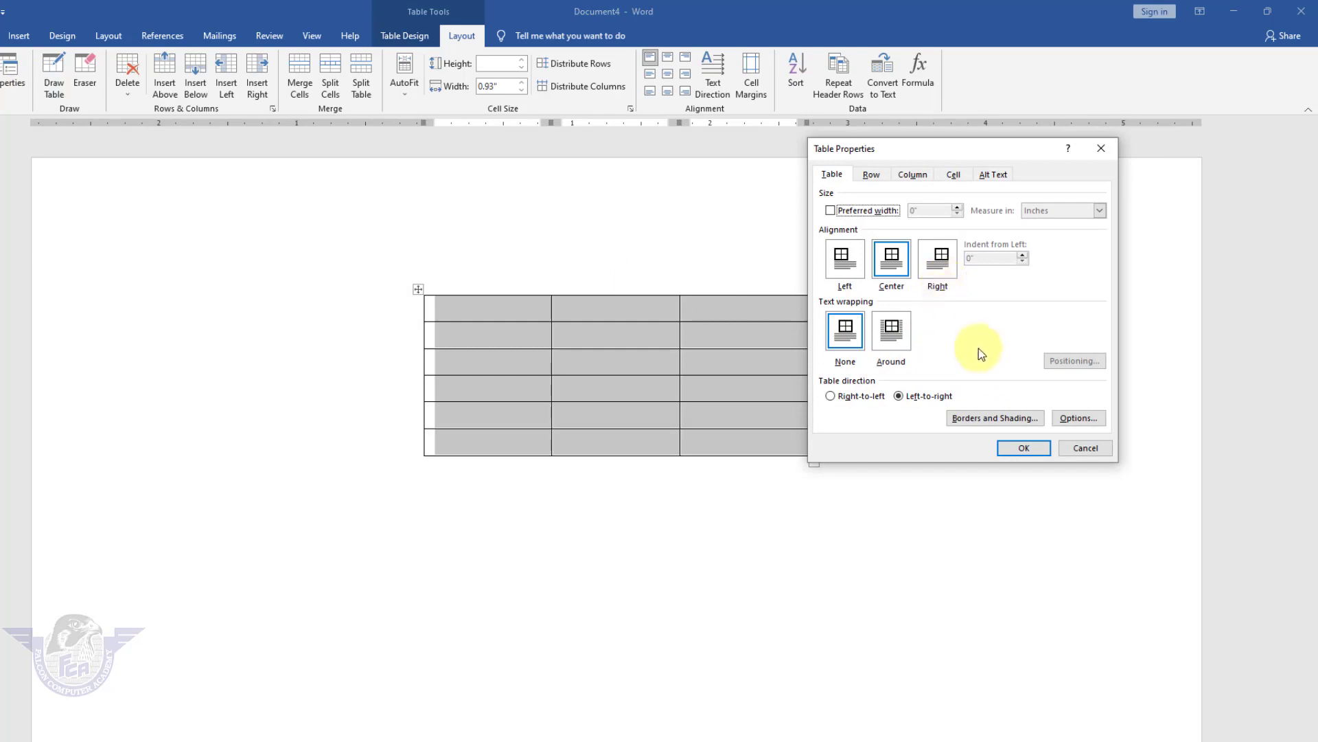
{"action": "left_click", "coordinate": [954, 279]}
{"action": "left_click", "coordinate": [1023, 448]}
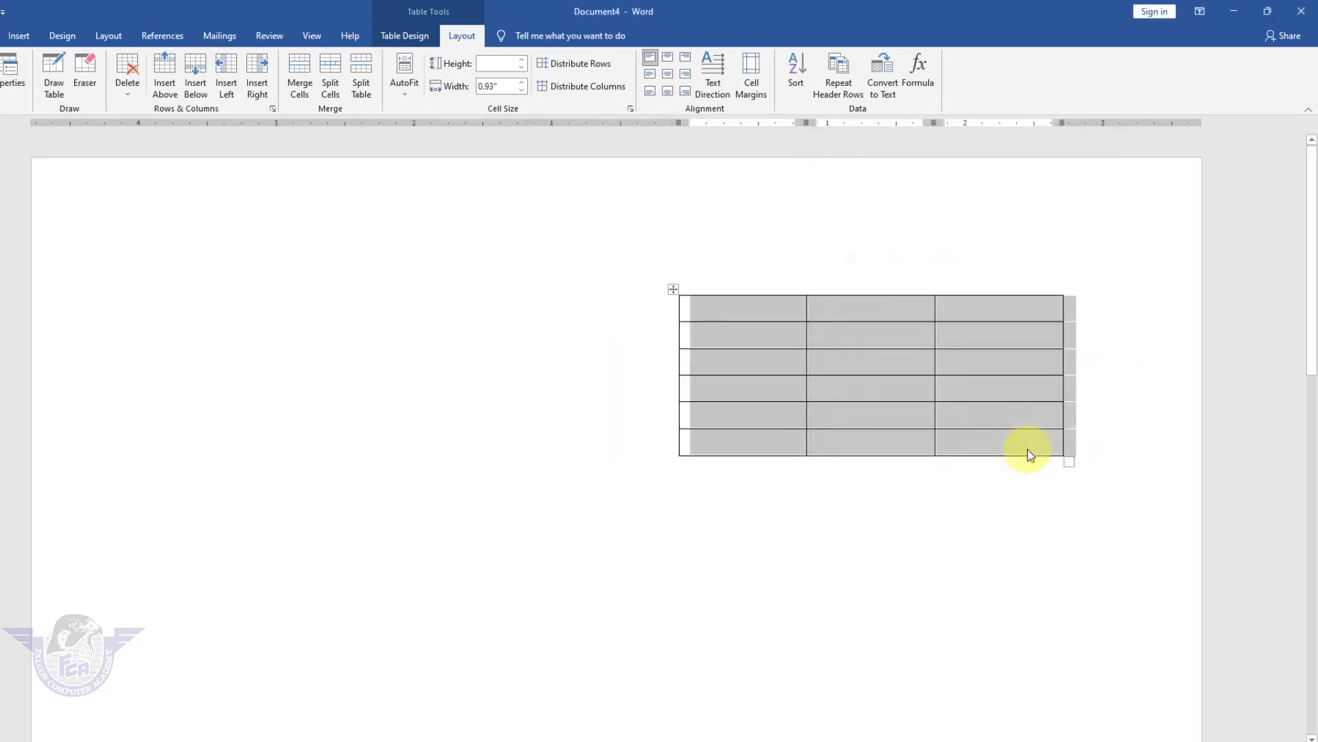
{"action": "left_click", "coordinate": [16, 77]}
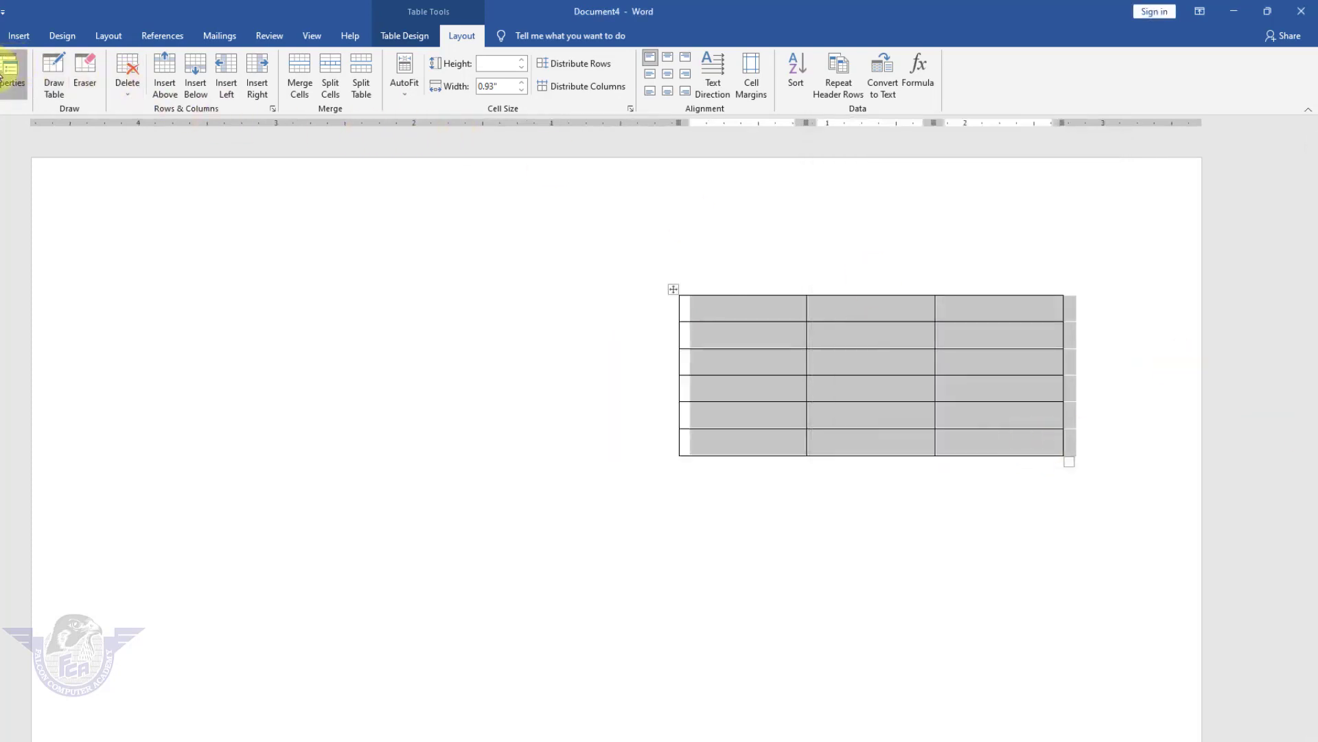
{"action": "left_click", "coordinate": [848, 266]}
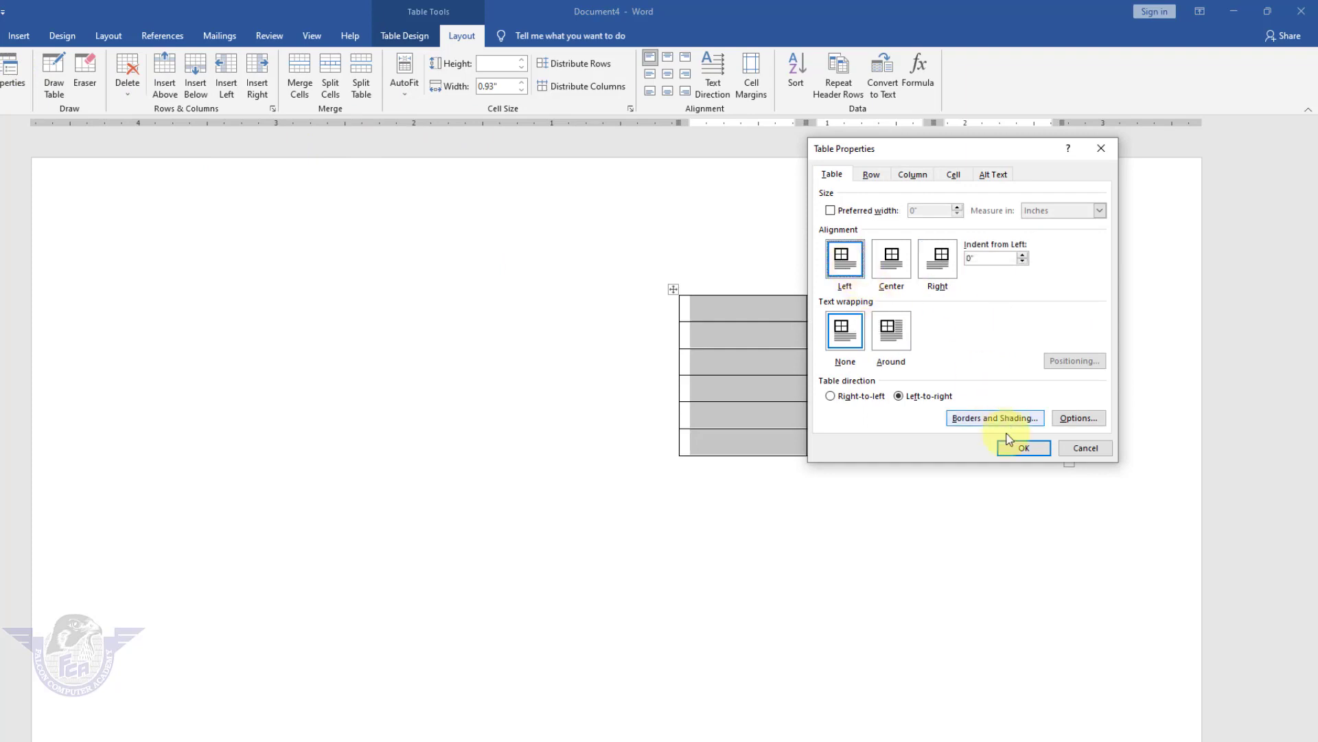
{"action": "left_click", "coordinate": [1023, 448]}
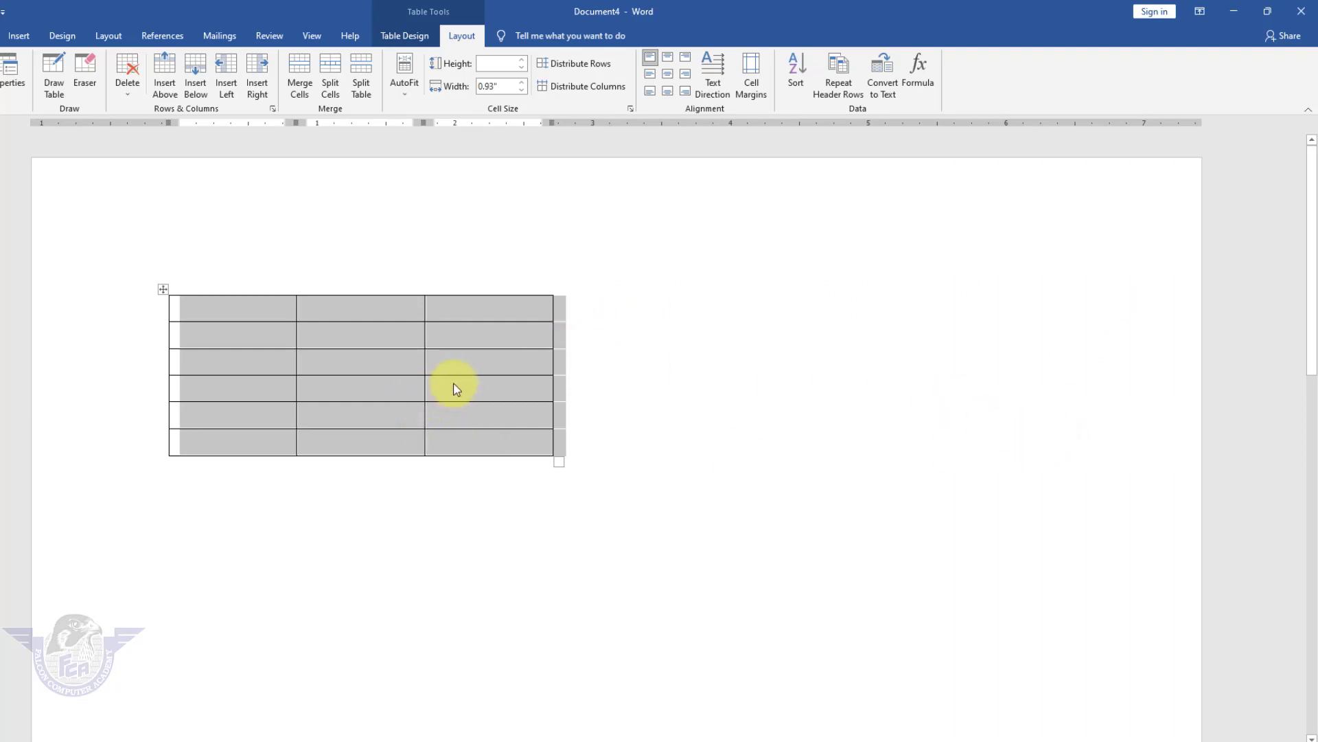
Enter 'Falcon Computer Academy', 'Name' and 'Class' across the table's first row, then select Name and Class.
{"action": "left_click", "coordinate": [261, 314]}
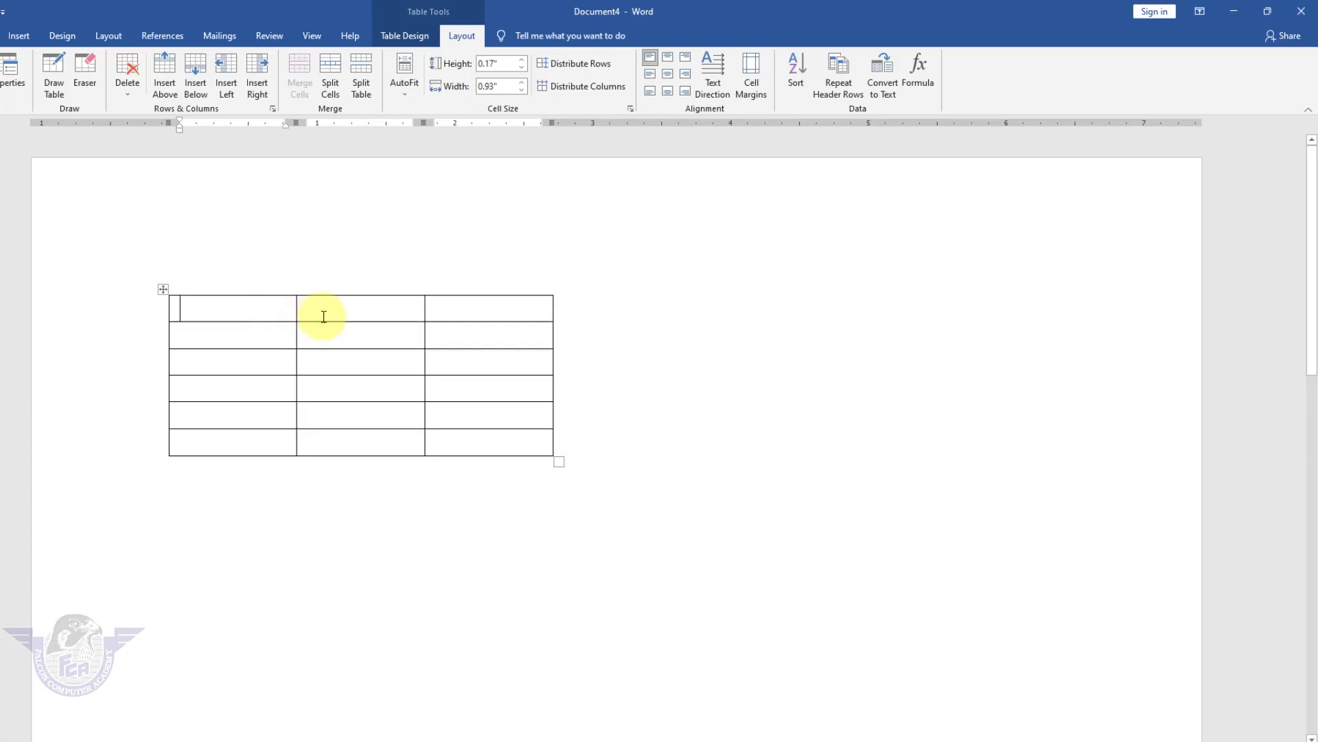
{"action": "type", "text": "Fa"}
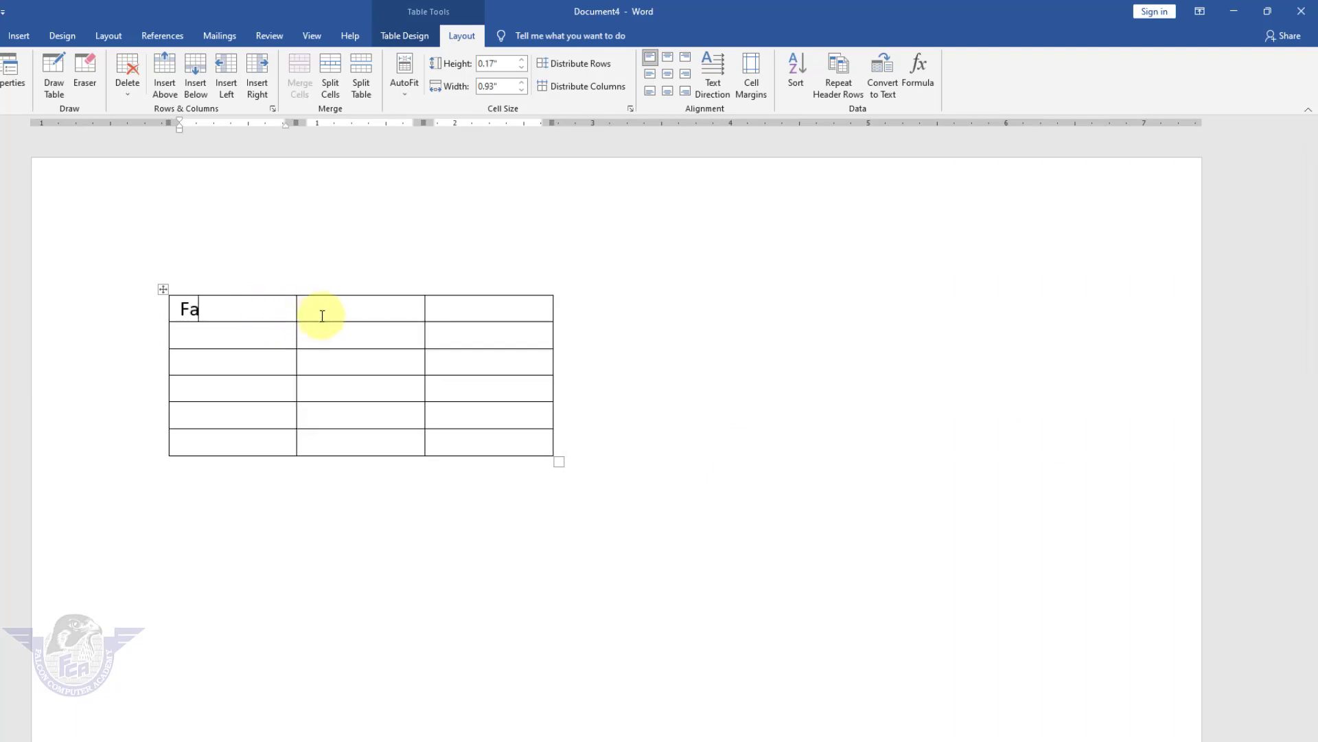
{"action": "type", "text": "lcon Computer Academy"}
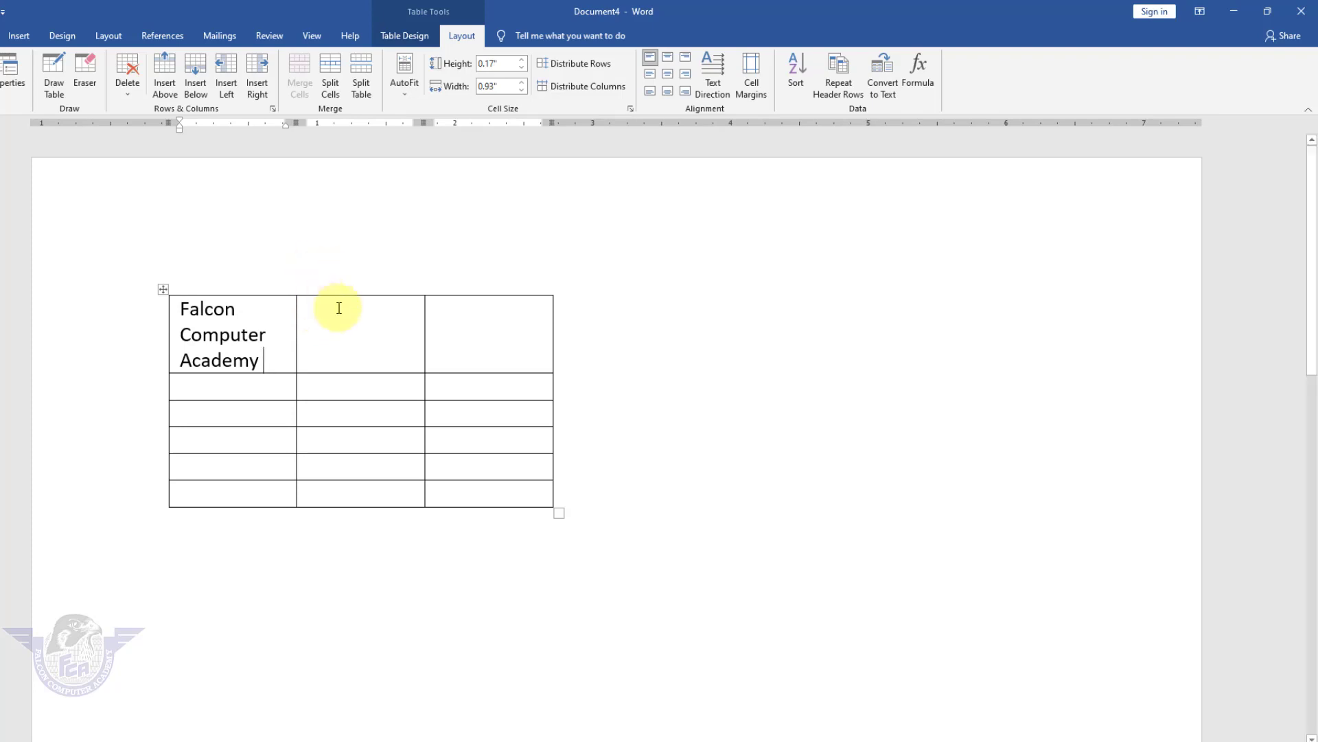
{"action": "left_click", "coordinate": [342, 338]}
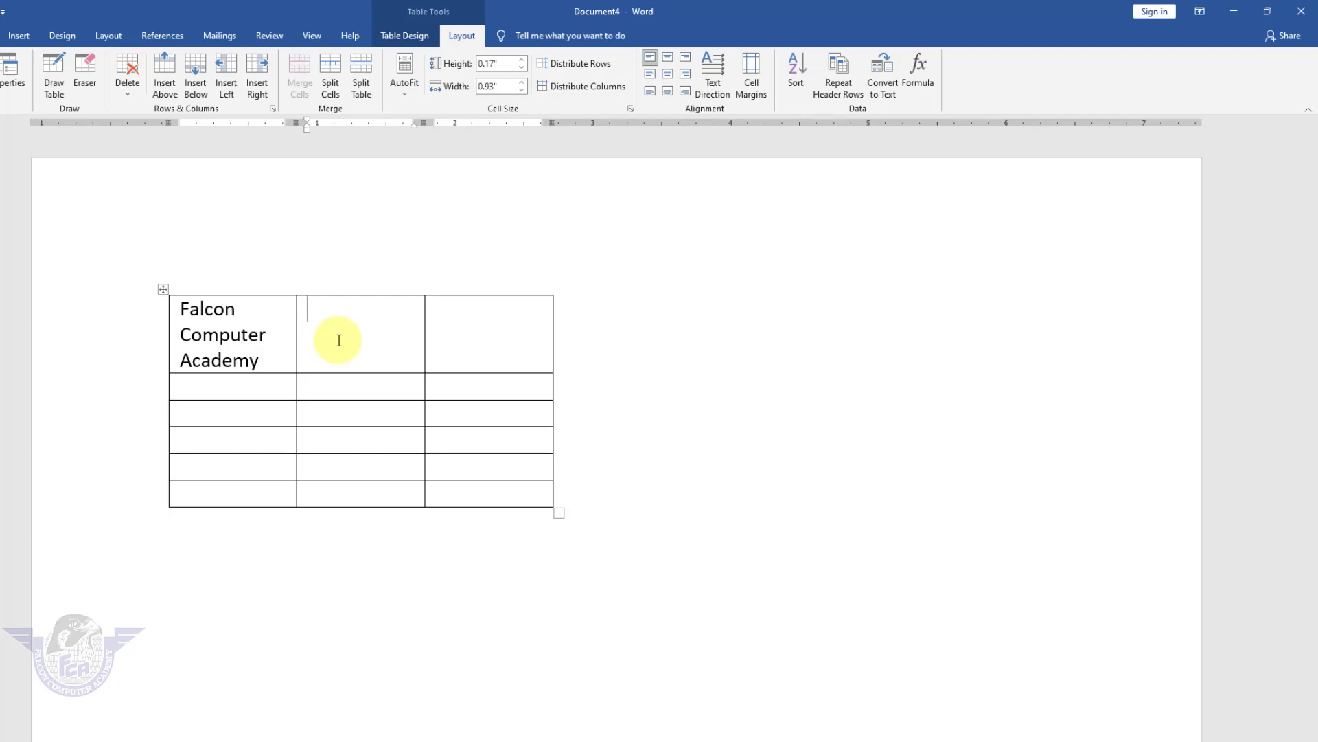
{"action": "type", "text": "Name"}
{"action": "key", "text": "Tab"}
{"action": "type", "text": "Class"}
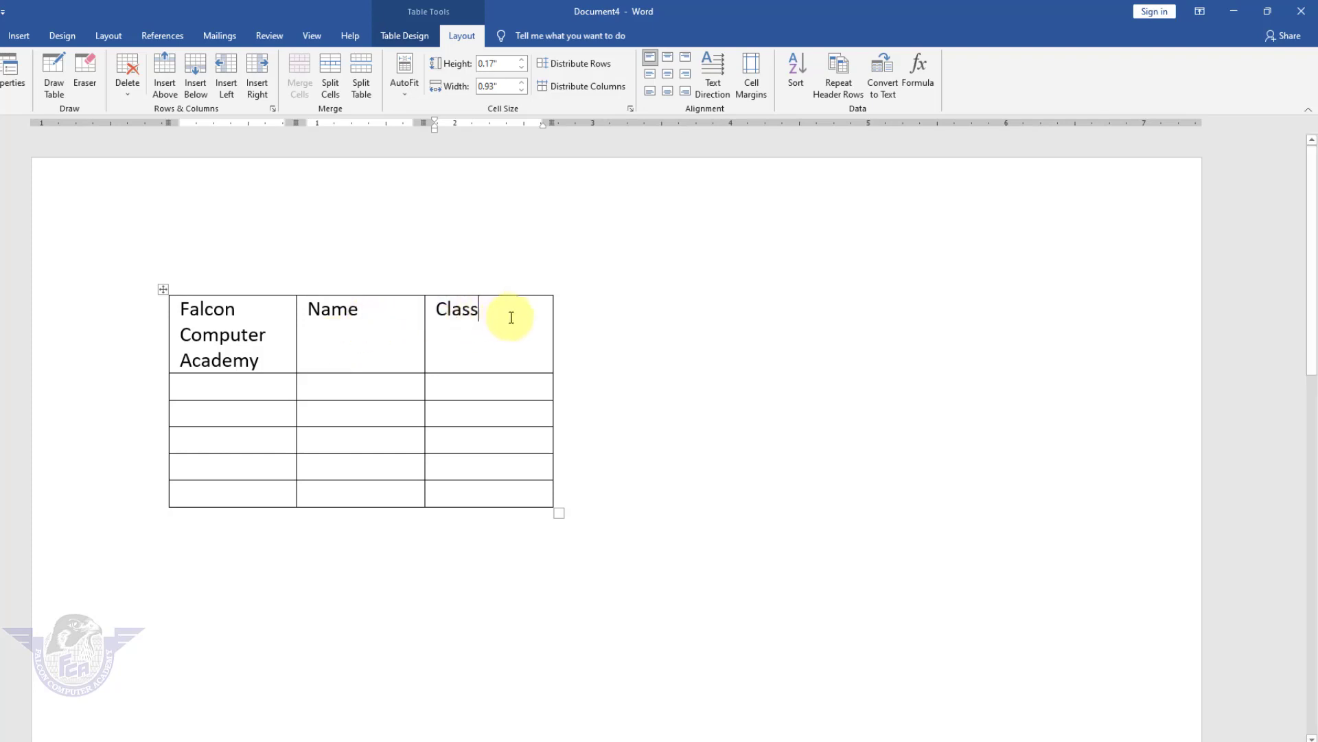
{"action": "left_click_drag", "start_coordinate": [509, 315], "coordinate": [339, 306]}
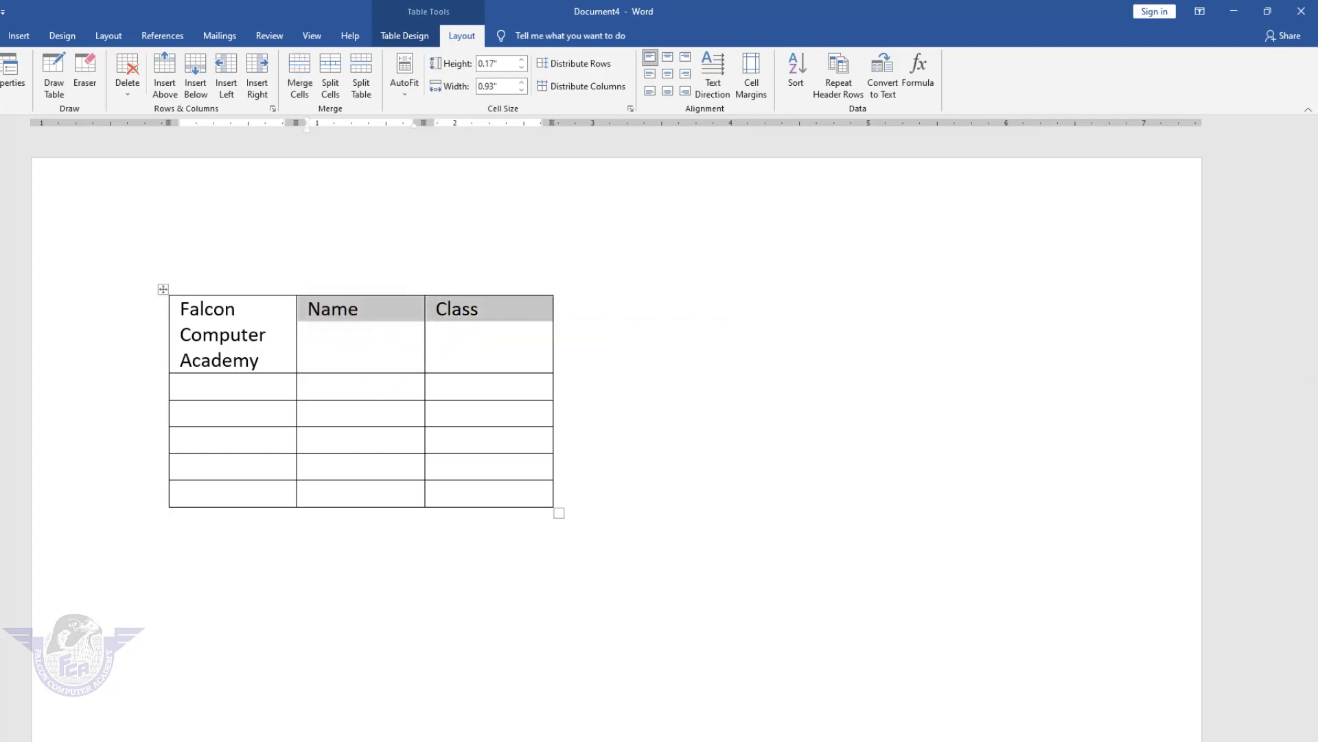
Center the Name and Class headings horizontally and reselect both header cells.
{"action": "left_click", "coordinate": [0, 35]}
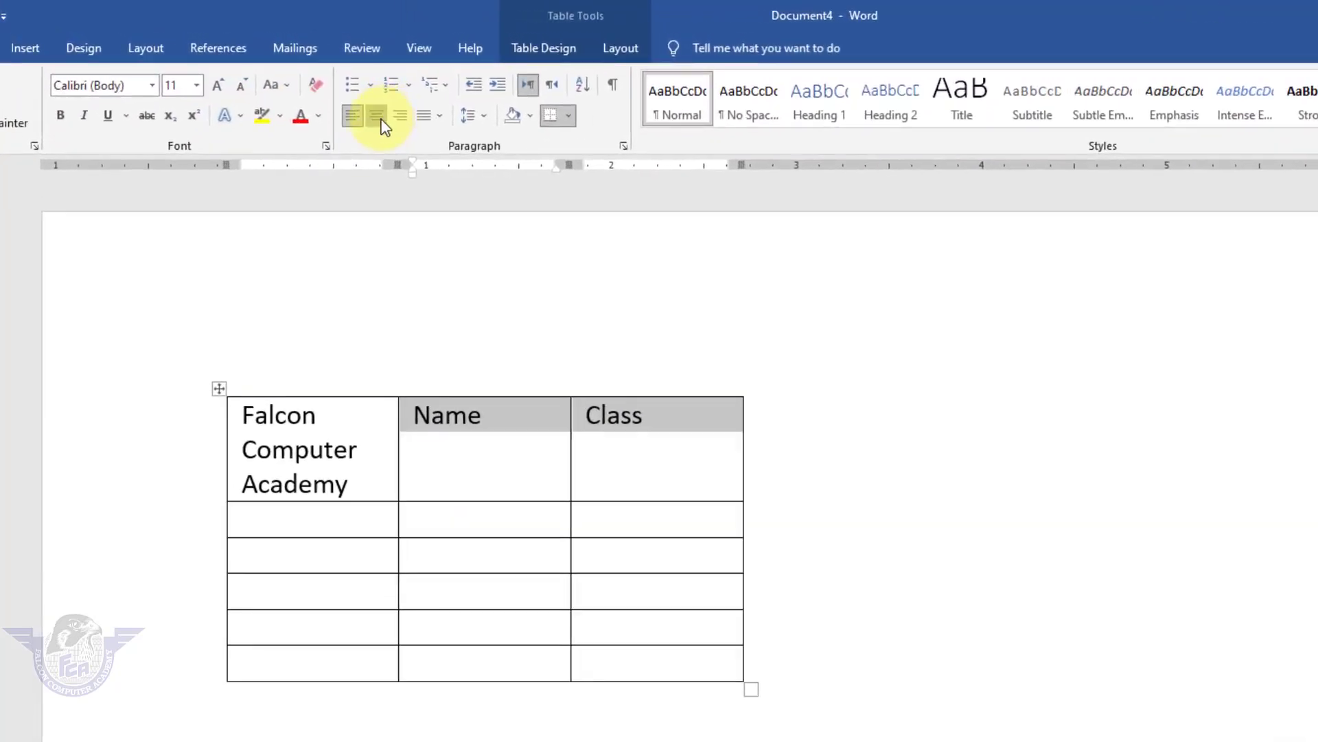
{"action": "left_click", "coordinate": [377, 117]}
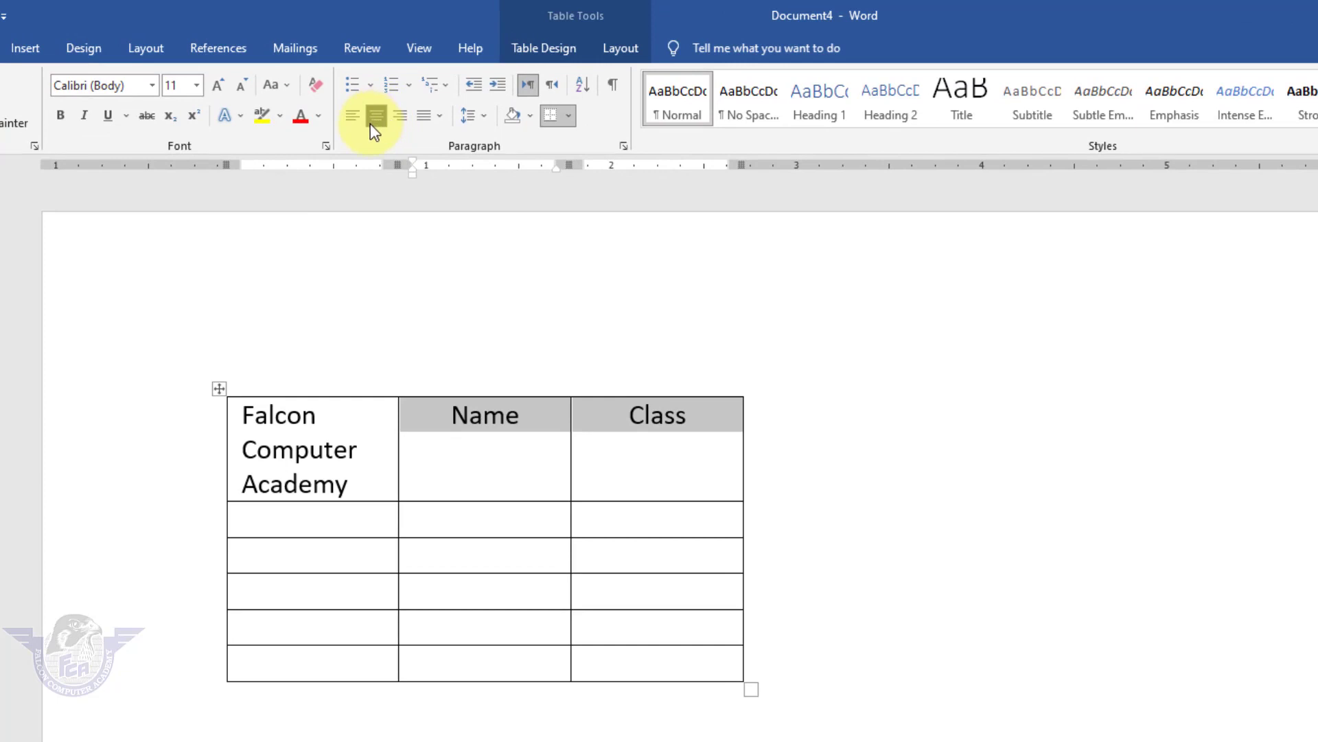
{"action": "left_click", "coordinate": [708, 428]}
{"action": "left_click_drag", "start_coordinate": [707, 427], "coordinate": [456, 412]}
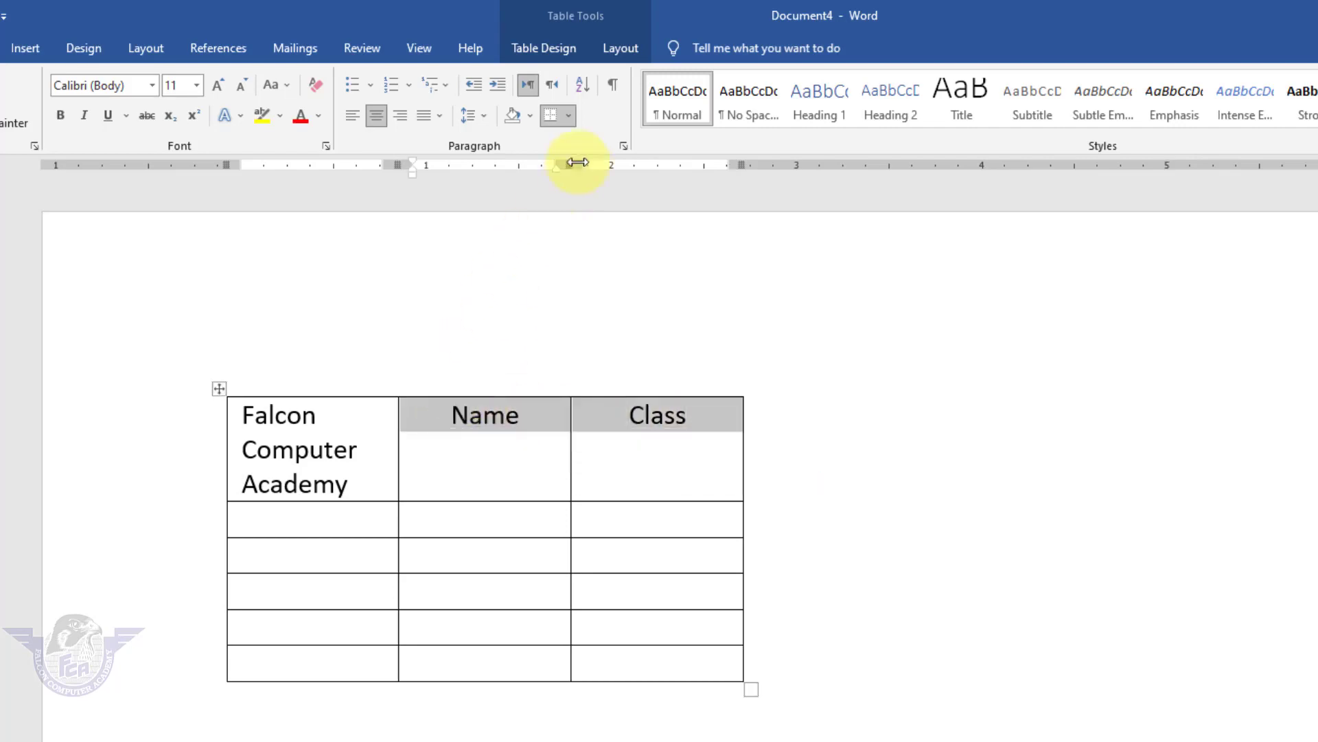
Try the various cell alignment positions on the headers, settling on Align Center.
{"action": "left_click", "coordinate": [620, 48]}
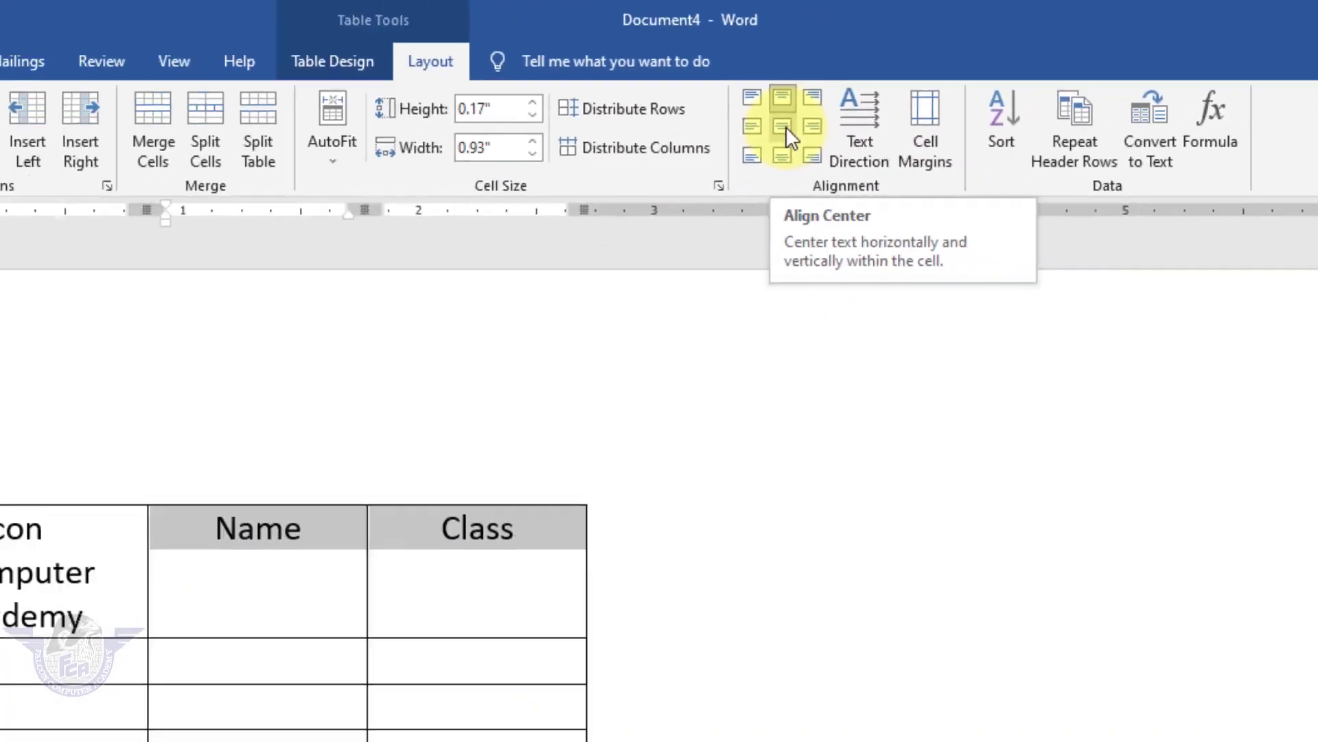
{"action": "left_click", "coordinate": [892, 102]}
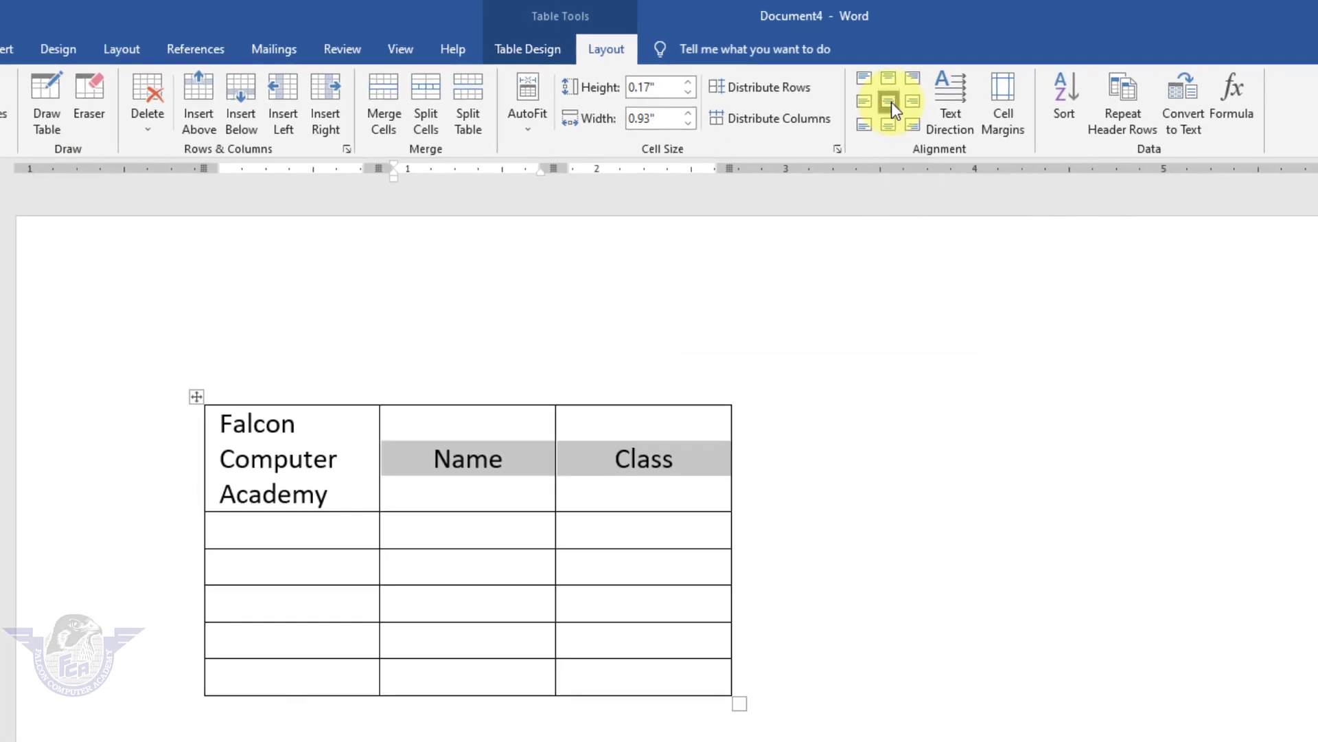
{"action": "left_click", "coordinate": [889, 127]}
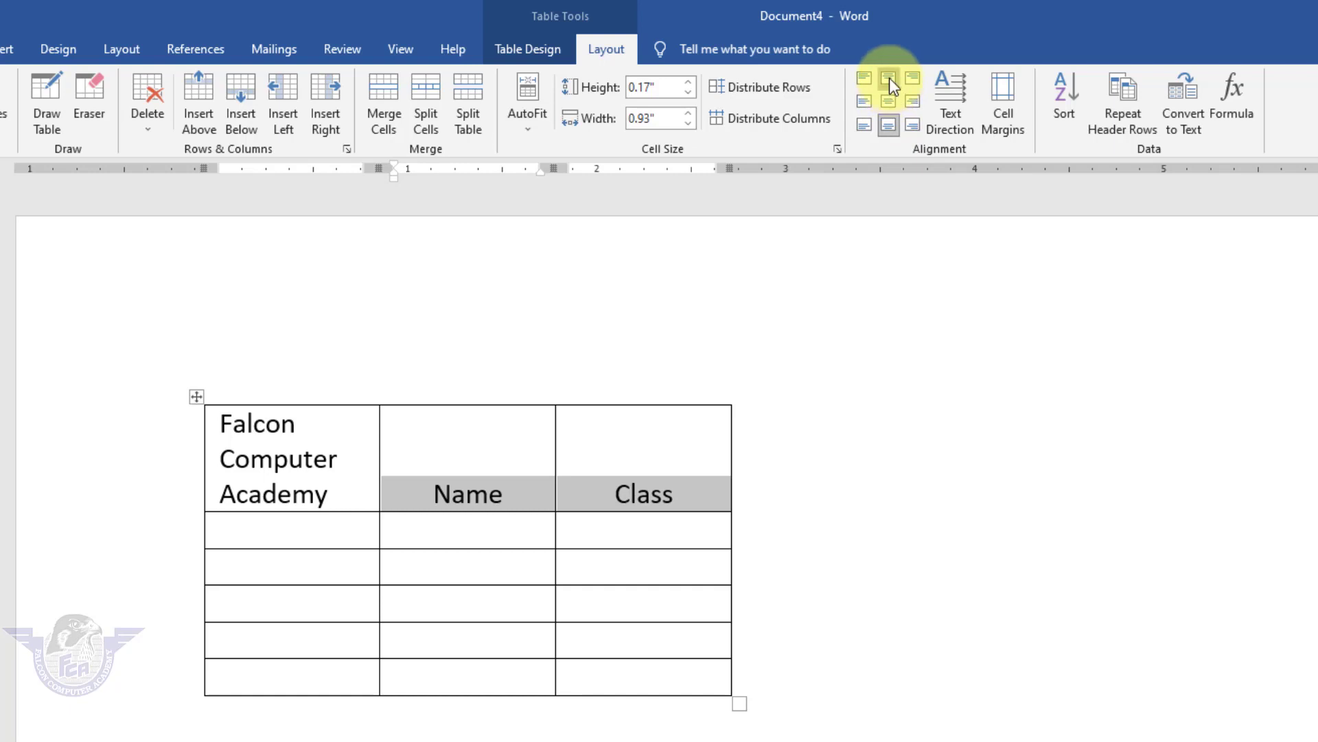
{"action": "left_click", "coordinate": [888, 77]}
{"action": "left_click", "coordinate": [888, 101]}
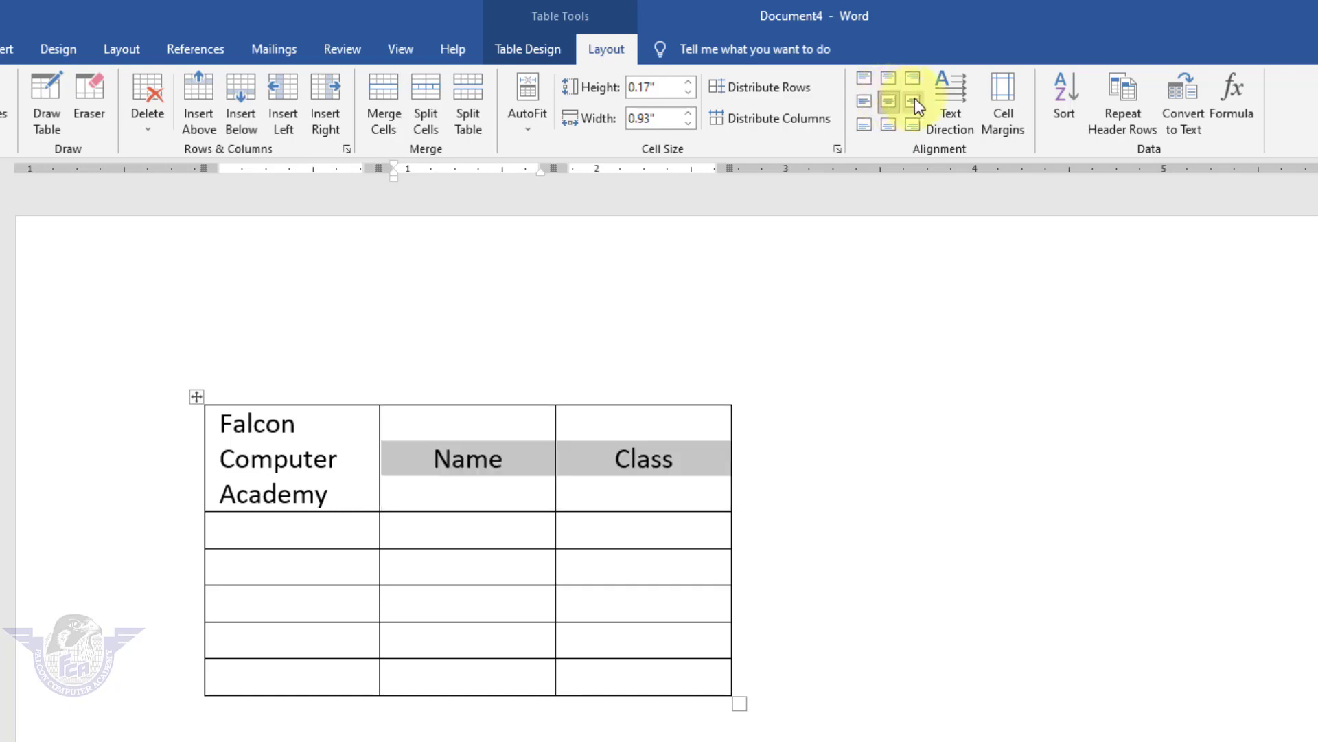
{"action": "left_click", "coordinate": [914, 100]}
{"action": "left_click", "coordinate": [865, 100]}
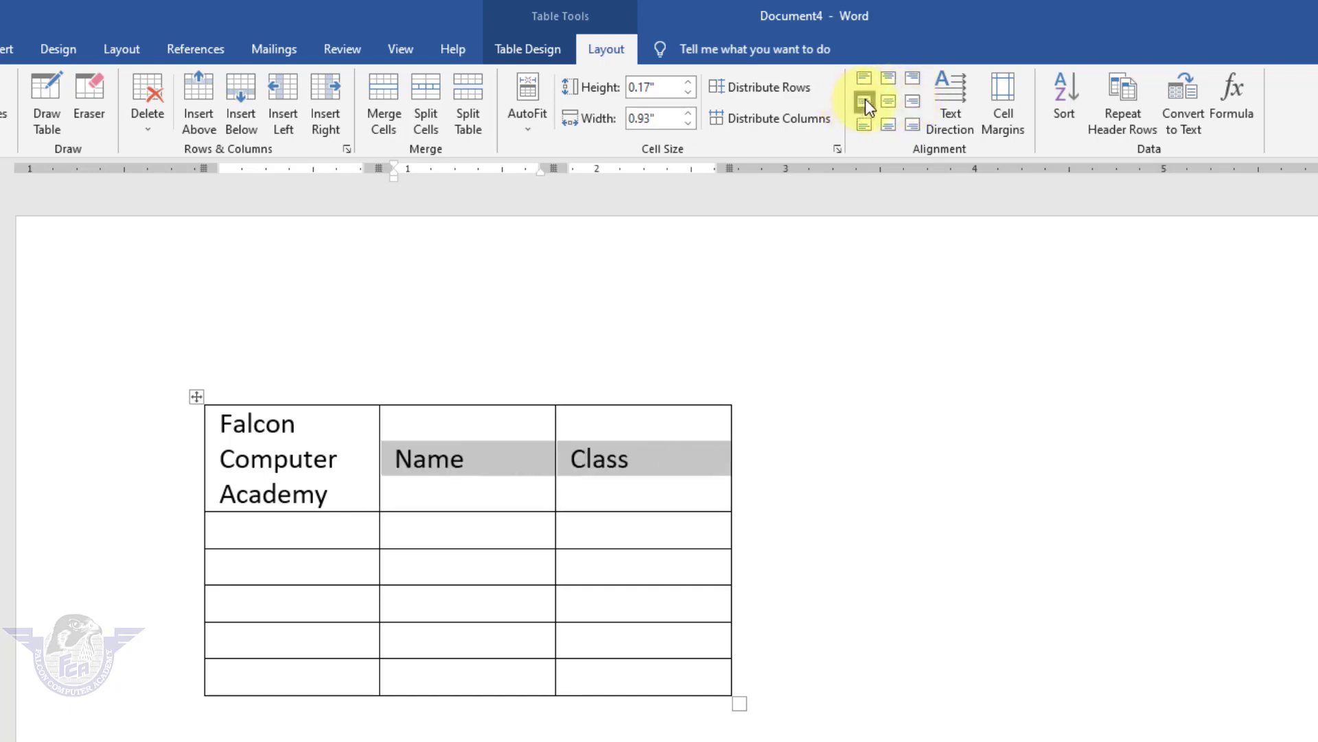
{"action": "left_click", "coordinate": [865, 79]}
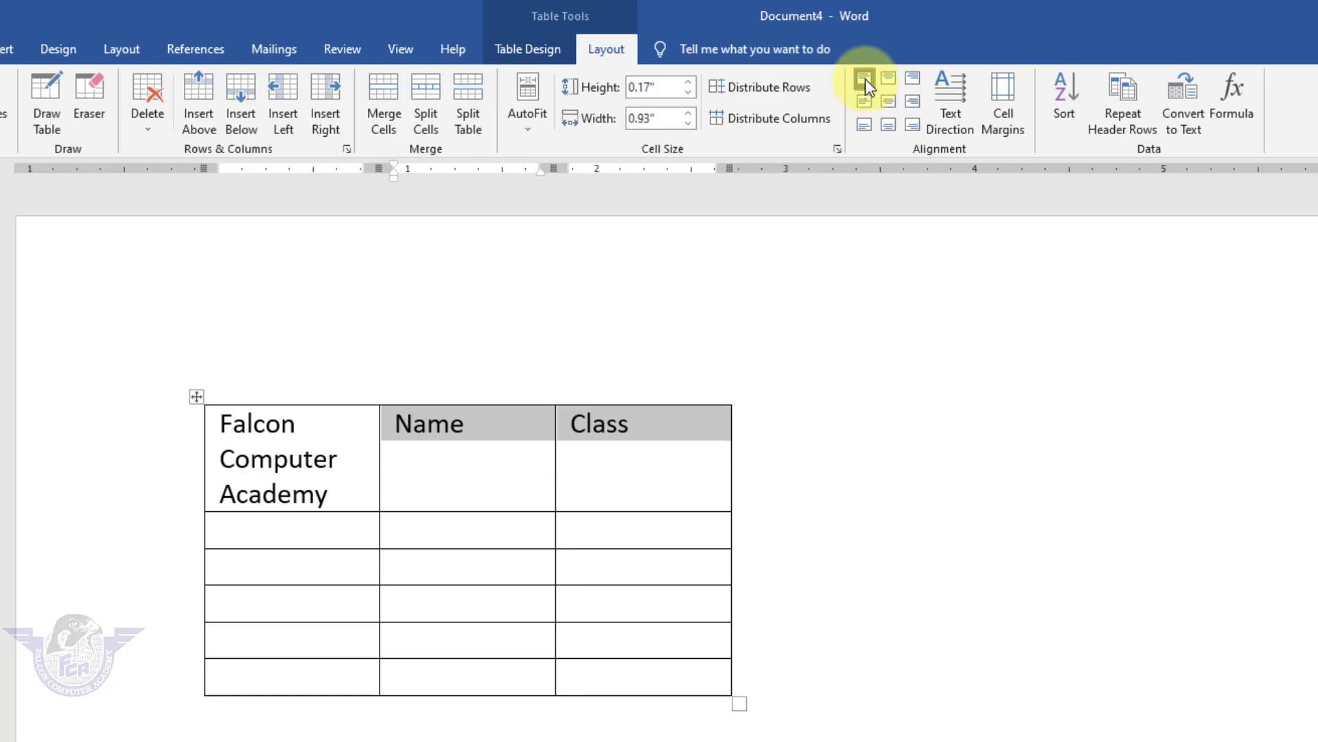
{"action": "left_click", "coordinate": [913, 79]}
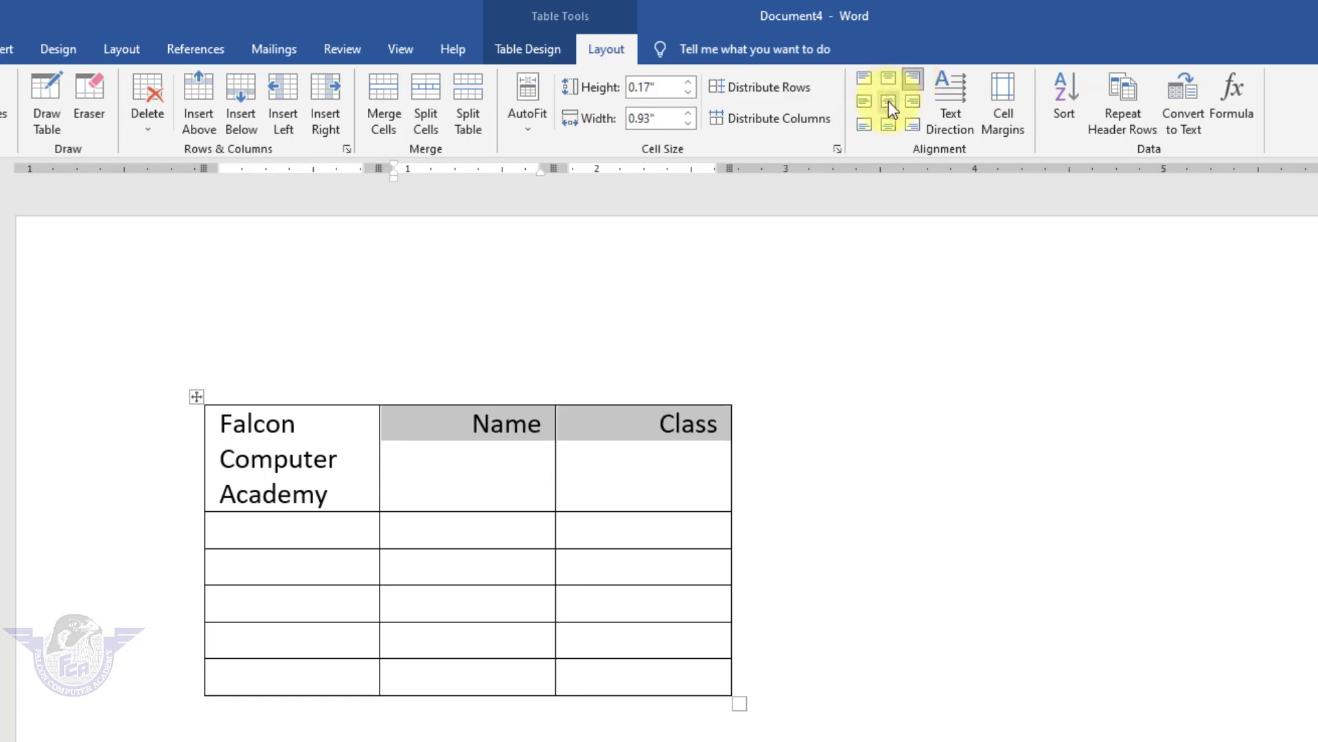
{"action": "left_click", "coordinate": [888, 101]}
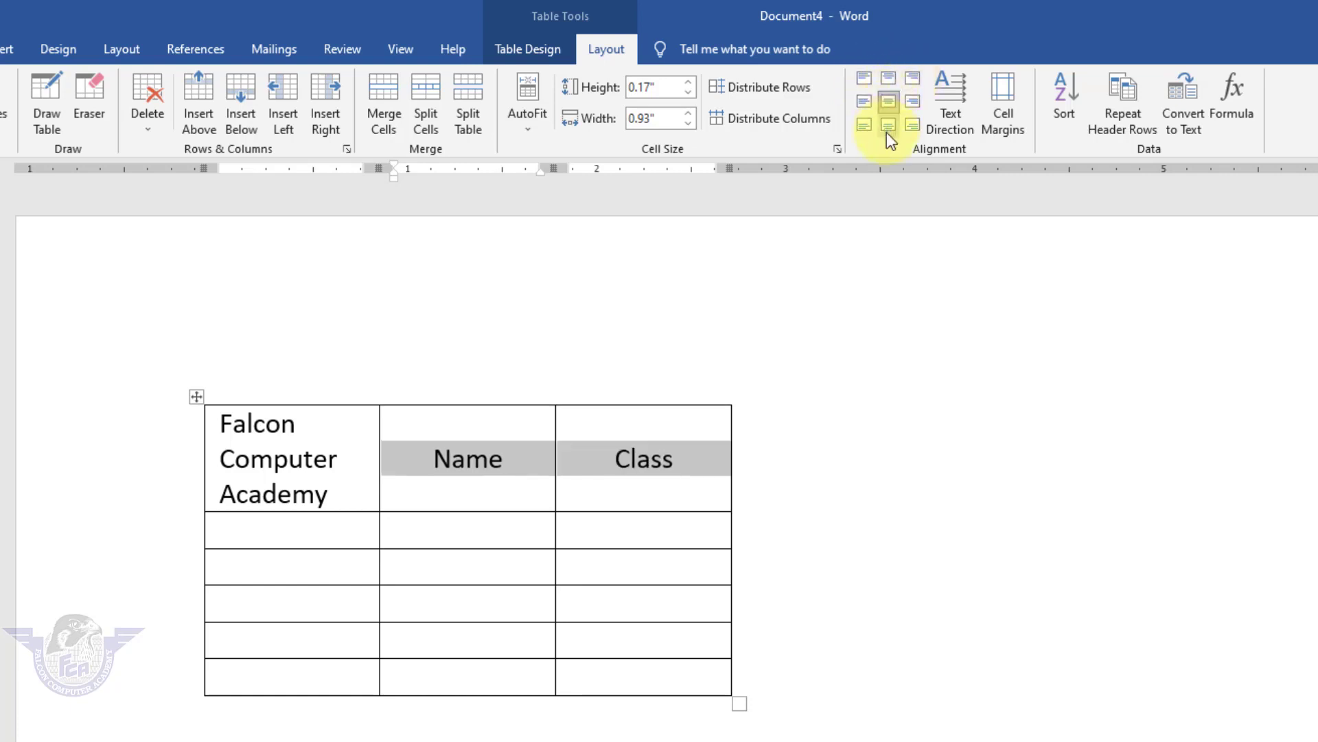
{"action": "left_click", "coordinate": [888, 125]}
{"action": "left_click", "coordinate": [889, 103]}
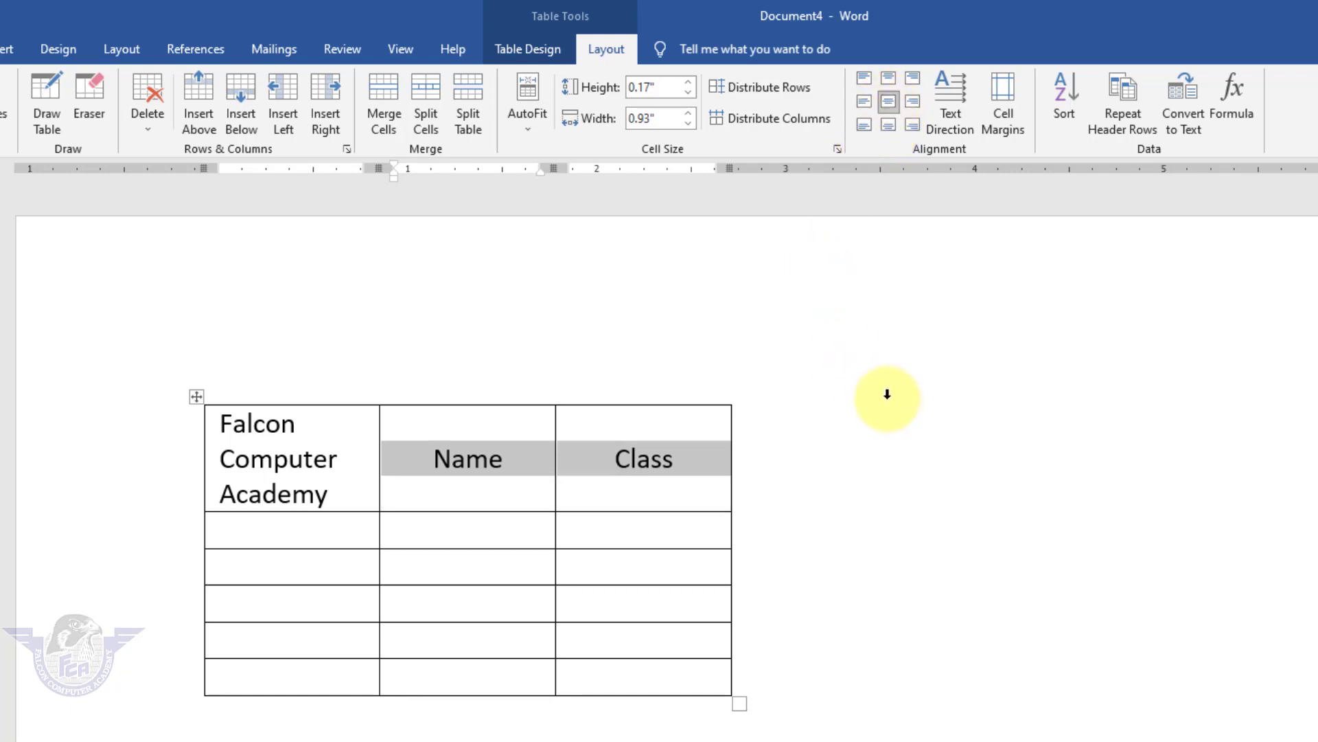
Switch the header text vertical and back to horizontal, keep it centred, and add a line below the table.
{"action": "left_click", "coordinate": [951, 114]}
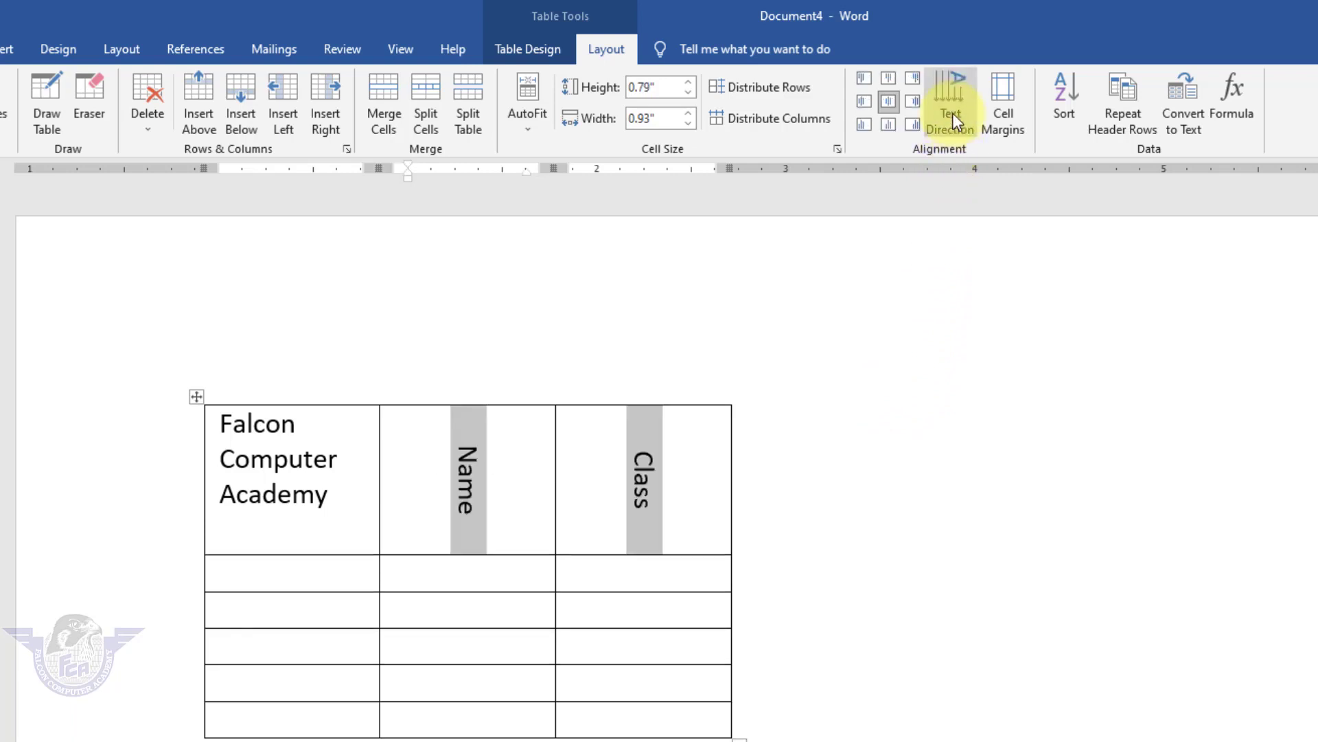
{"action": "left_click", "coordinate": [913, 103]}
{"action": "left_click", "coordinate": [863, 103]}
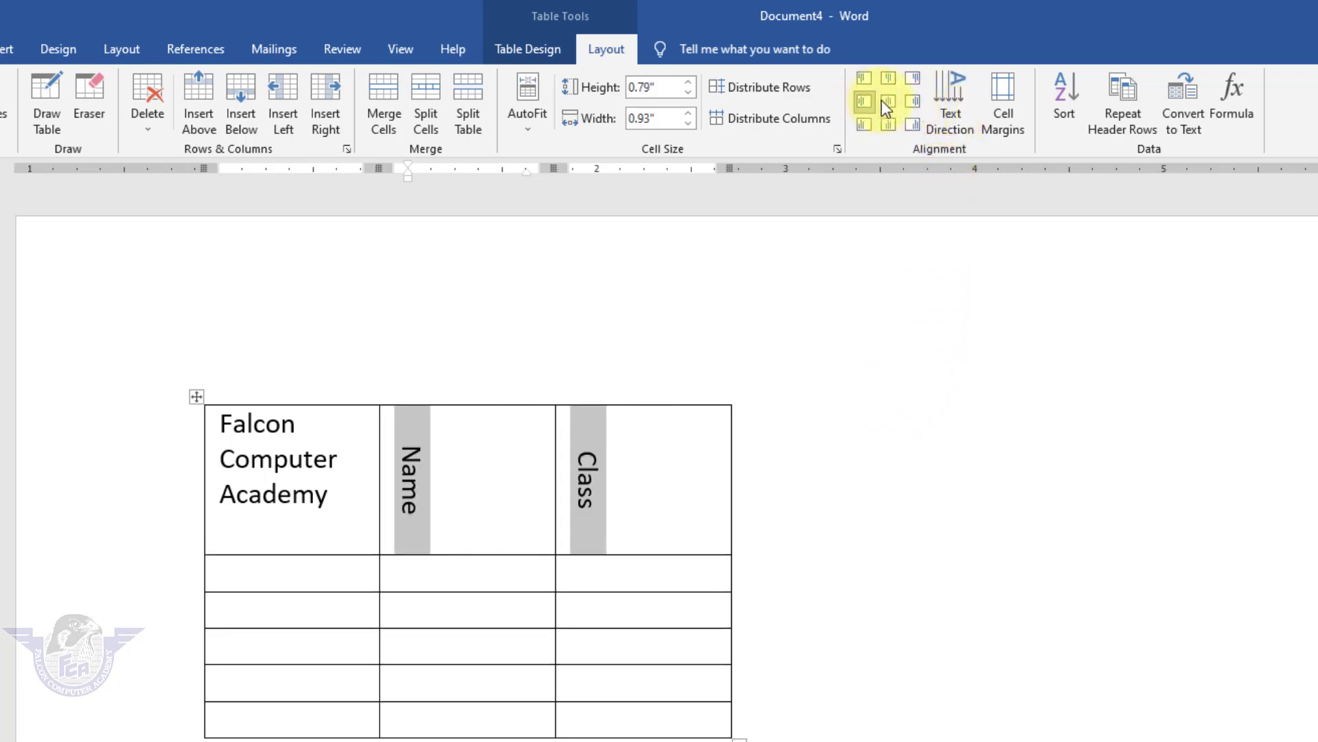
{"action": "left_click", "coordinate": [888, 101]}
{"action": "left_click", "coordinate": [933, 101]}
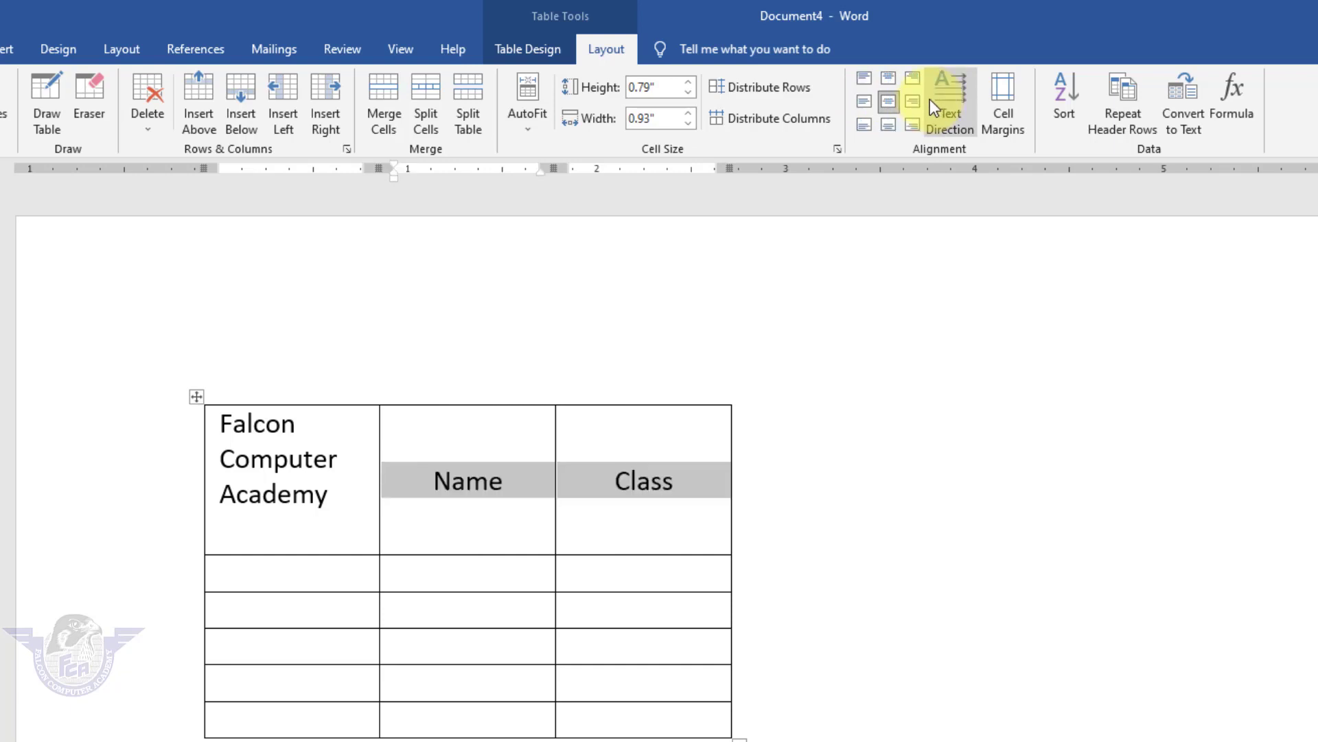
{"action": "scroll", "coordinate": [971, 557], "scroll_direction": "down", "scroll_amount": 3}
{"action": "left_click", "coordinate": [971, 557]}
{"action": "key", "text": "Return"}
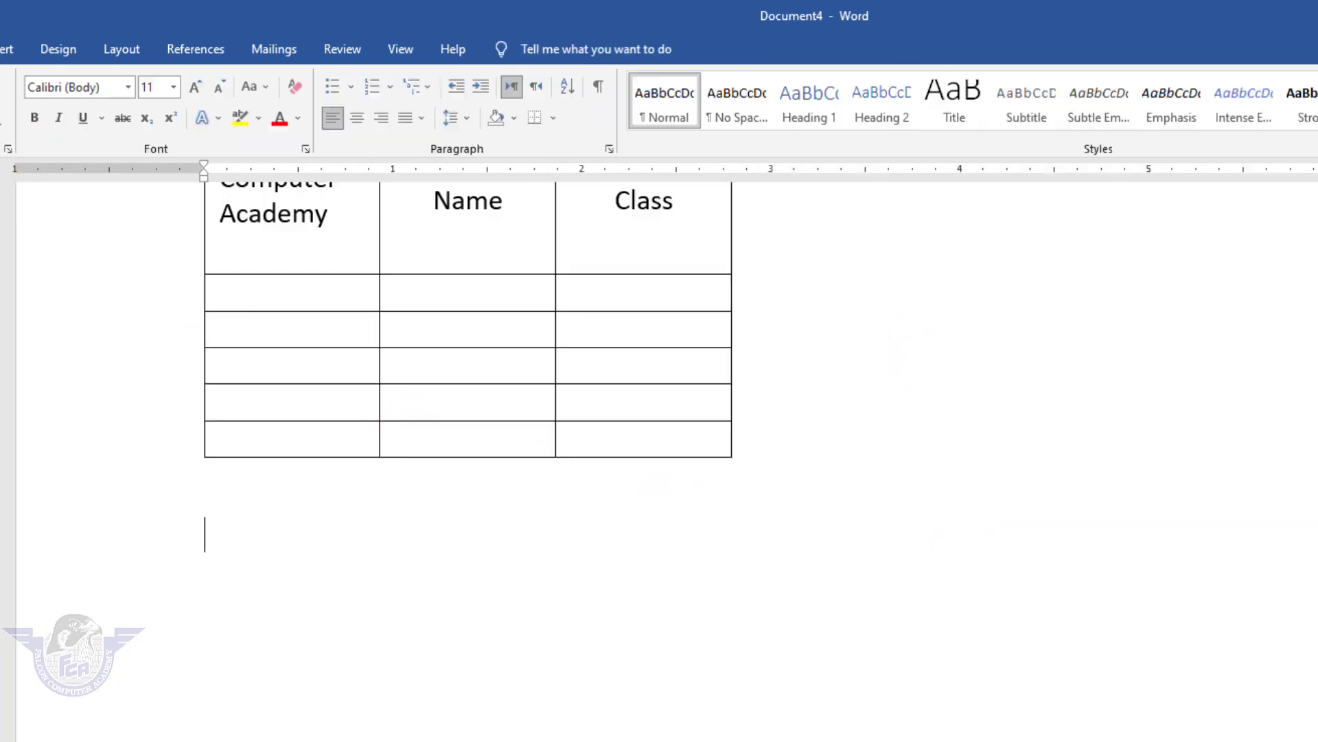
Draw a wide text box across the page below the table and fill it with yellow.
{"action": "left_click", "coordinate": [7, 49]}
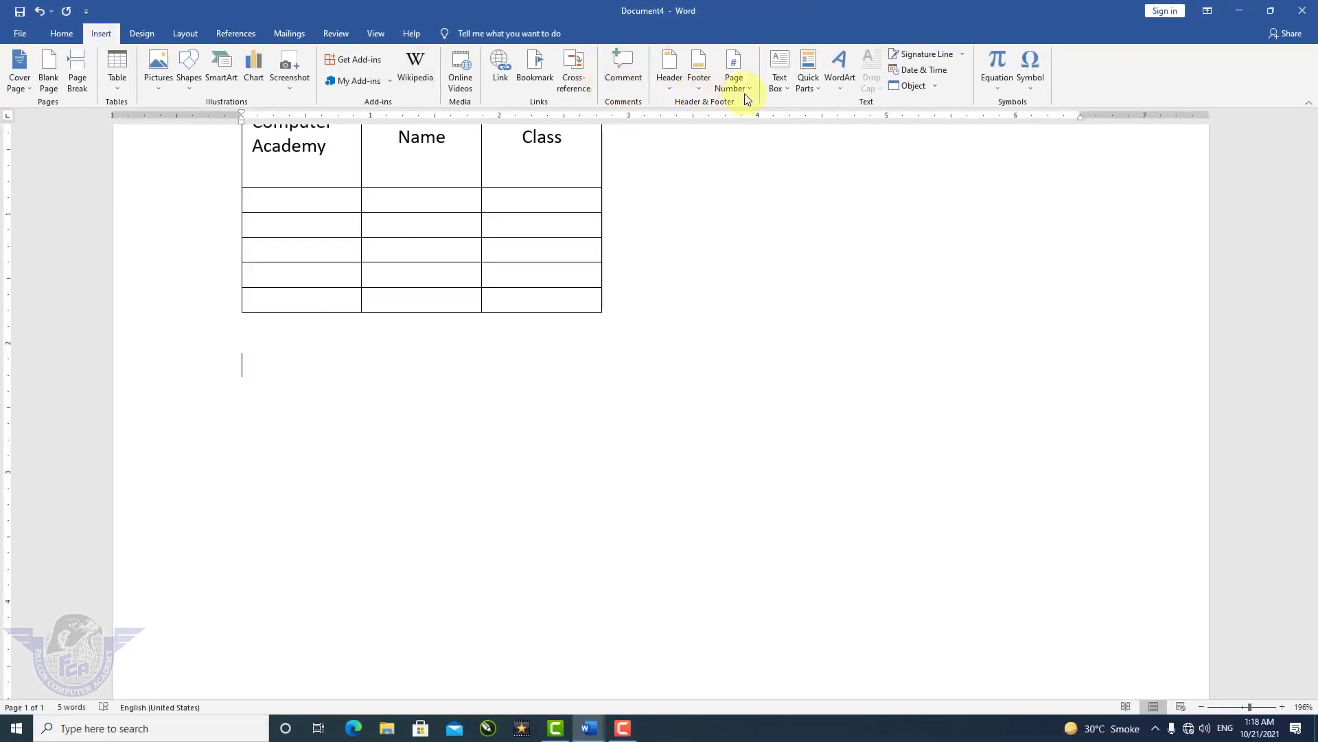
{"action": "left_click", "coordinate": [783, 88]}
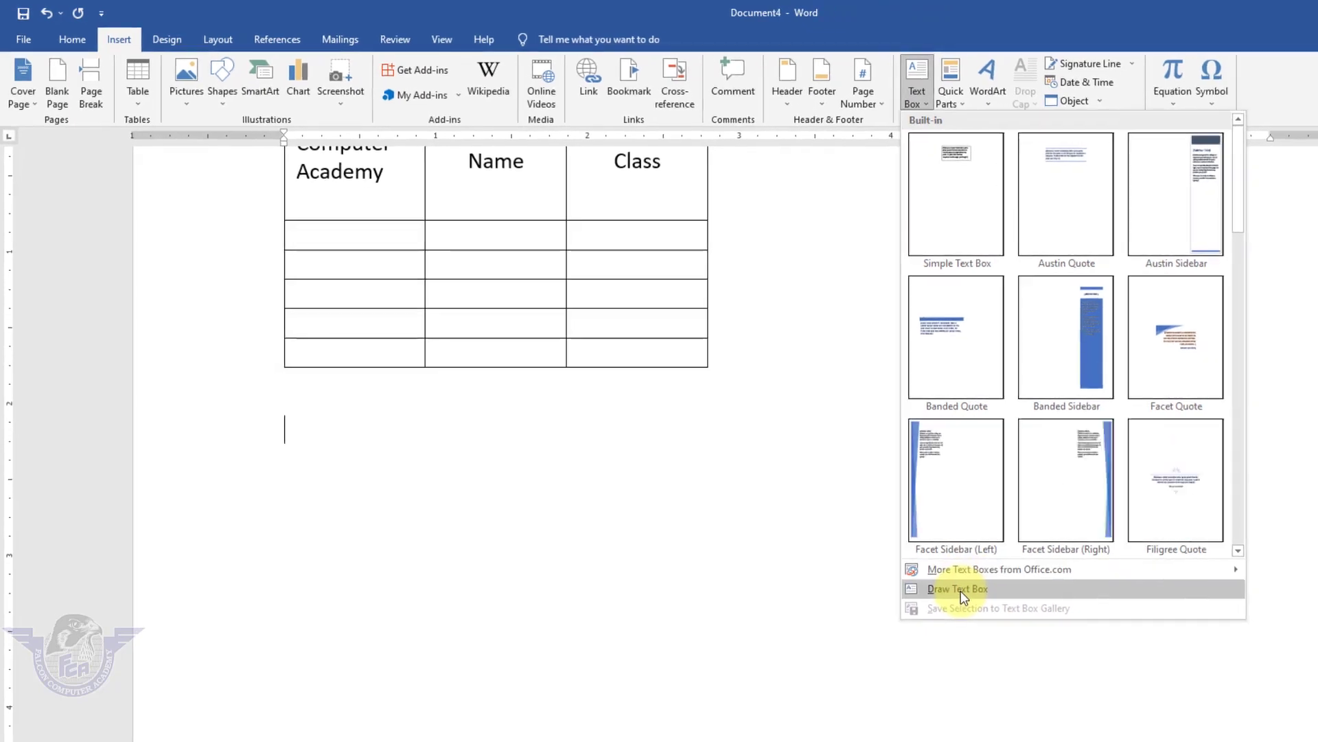
{"action": "left_click", "coordinate": [961, 590]}
{"action": "mouse_move", "coordinate": [214, 541]}
{"action": "left_mouse_down"}
{"action": "mouse_move", "coordinate": [1074, 641]}
{"action": "mouse_move", "coordinate": [1313, 635]}
{"action": "mouse_move", "coordinate": [1317, 648]}
{"action": "left_mouse_up"}
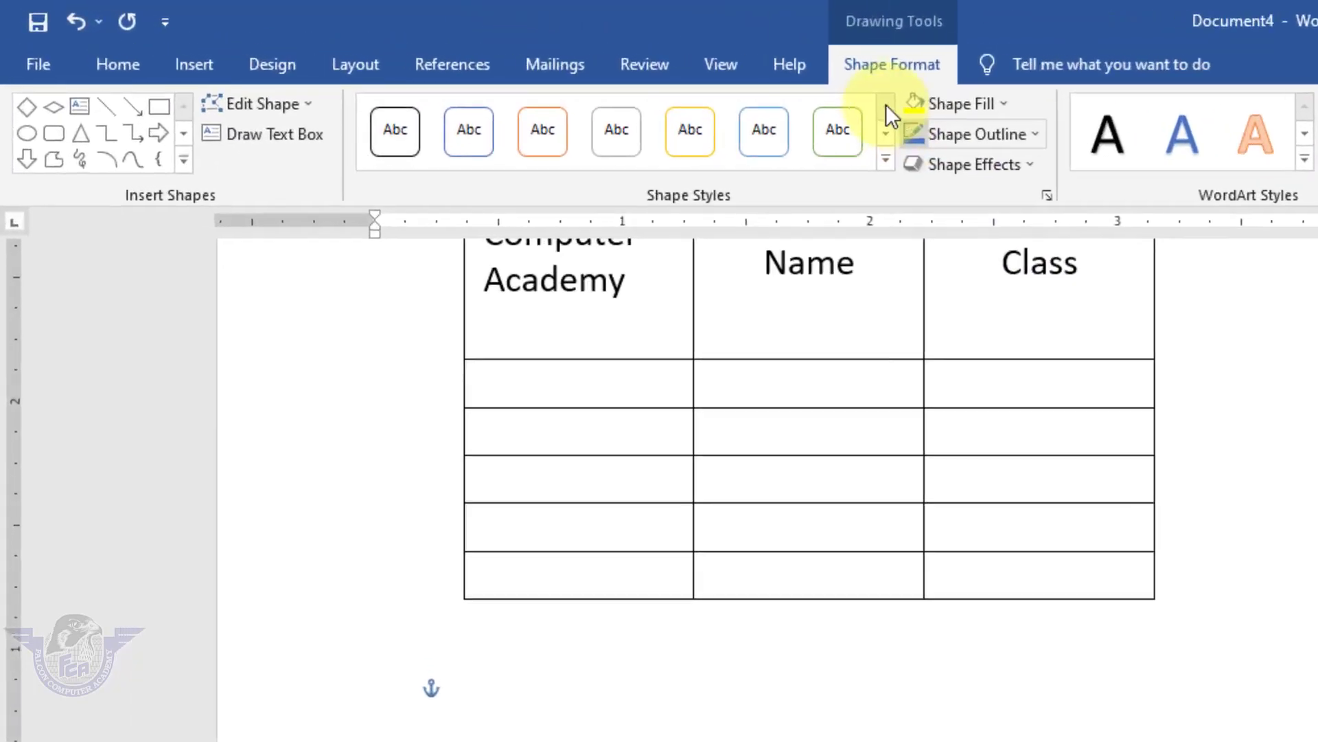
{"action": "left_click", "coordinate": [916, 103]}
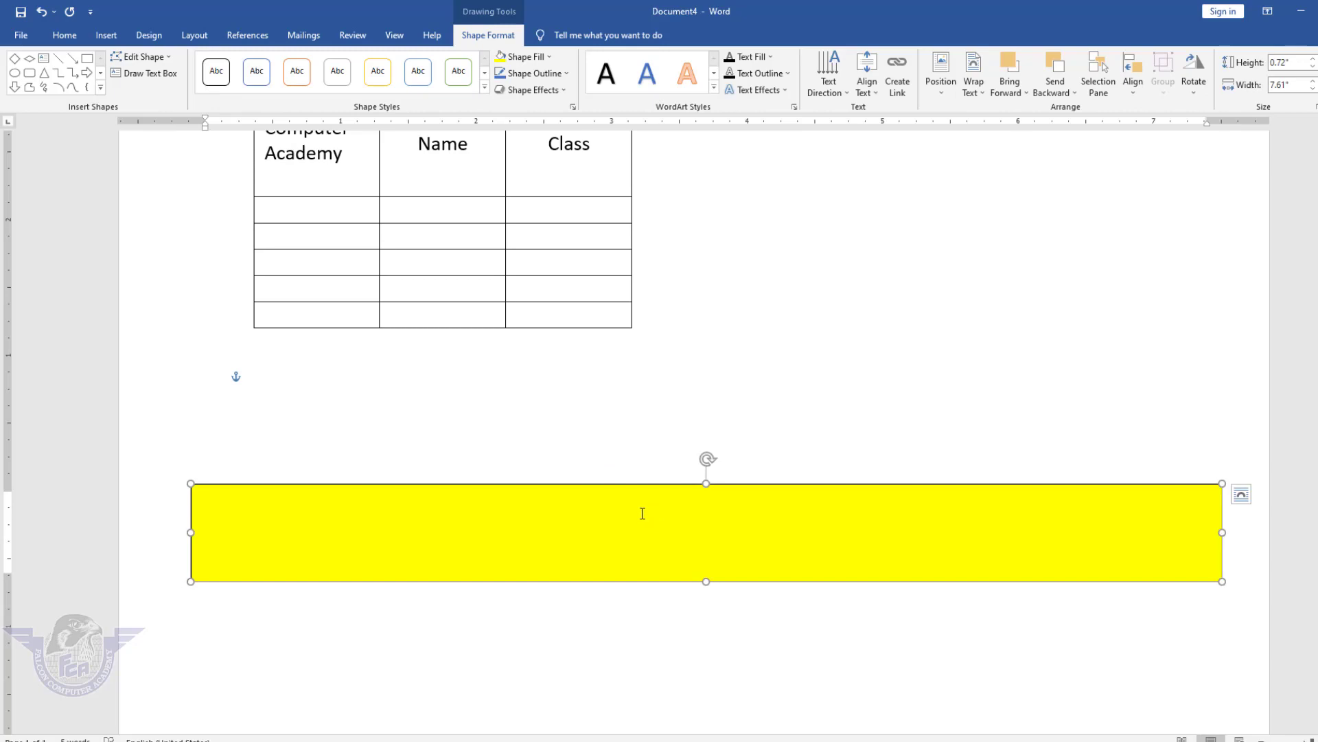
{"action": "left_click", "coordinate": [112, 38]}
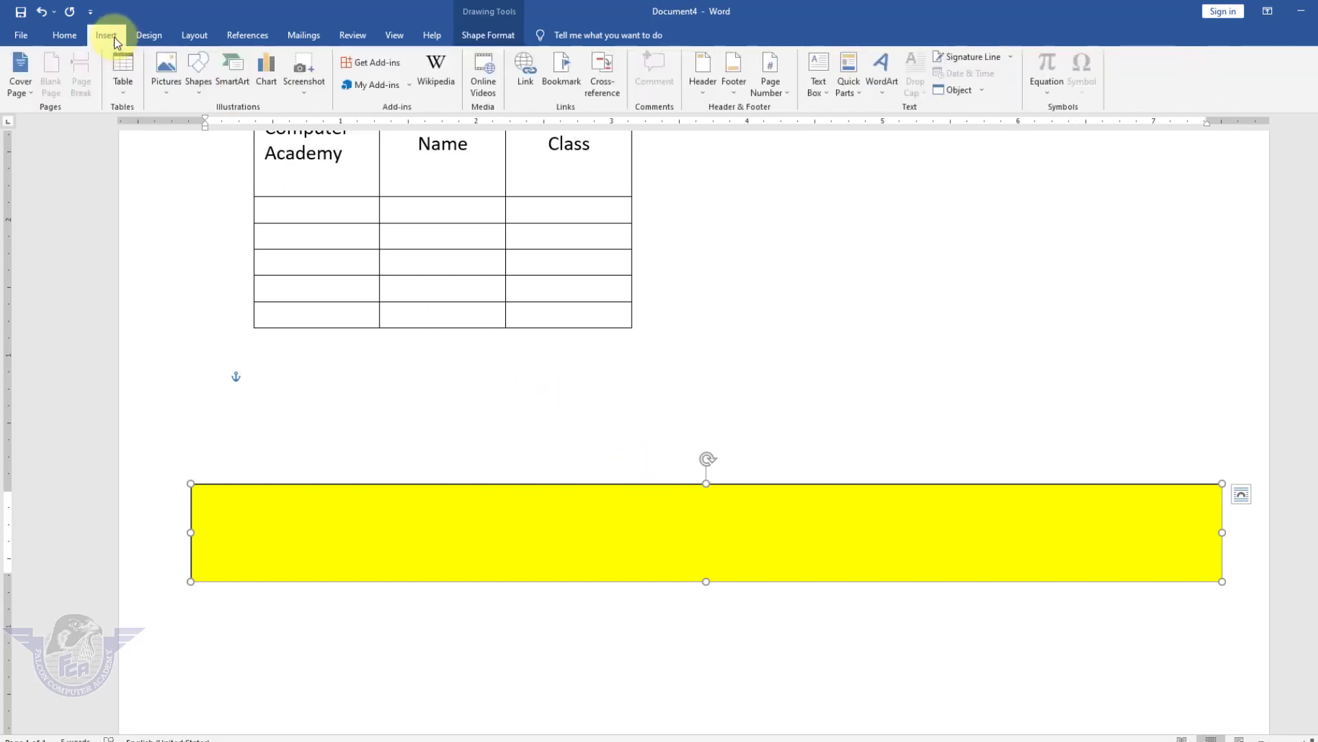
Add blue-style WordArt reading 'Office Management' and move it off the banner.
{"action": "left_click", "coordinate": [882, 93]}
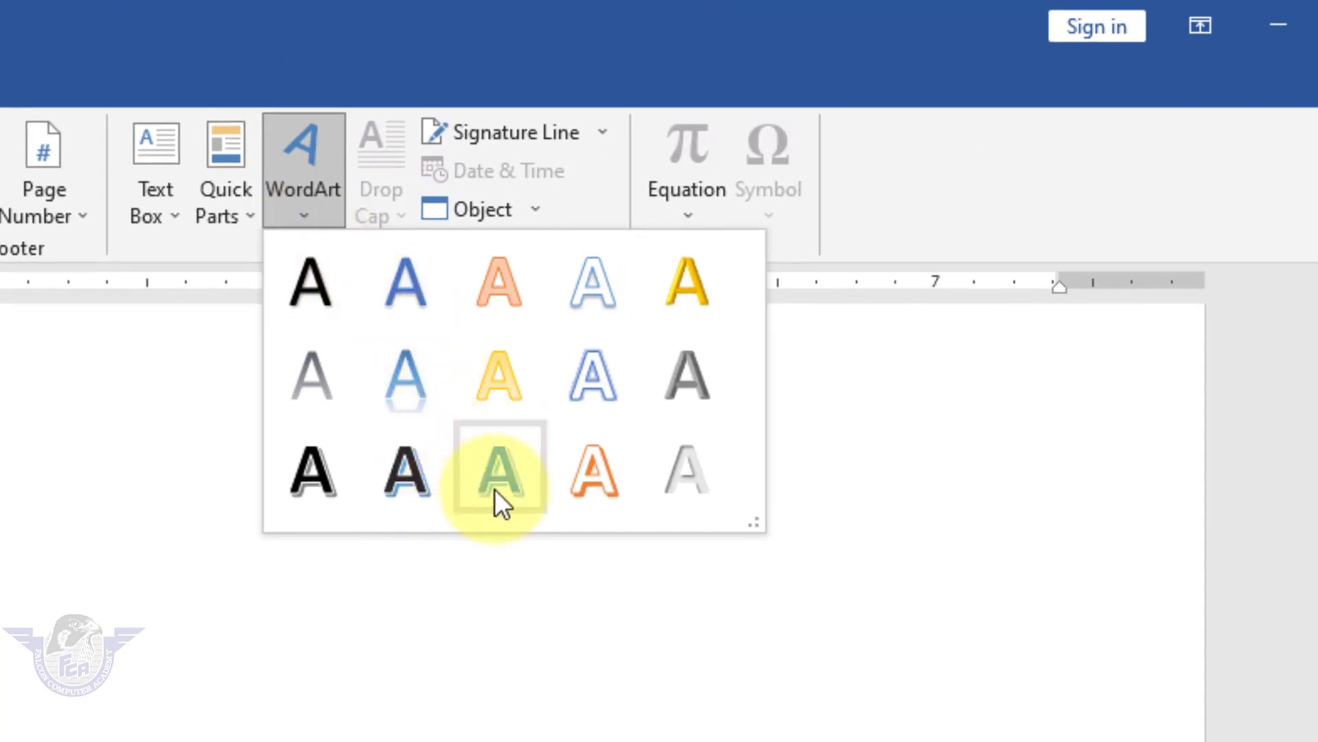
{"action": "left_click", "coordinate": [424, 396]}
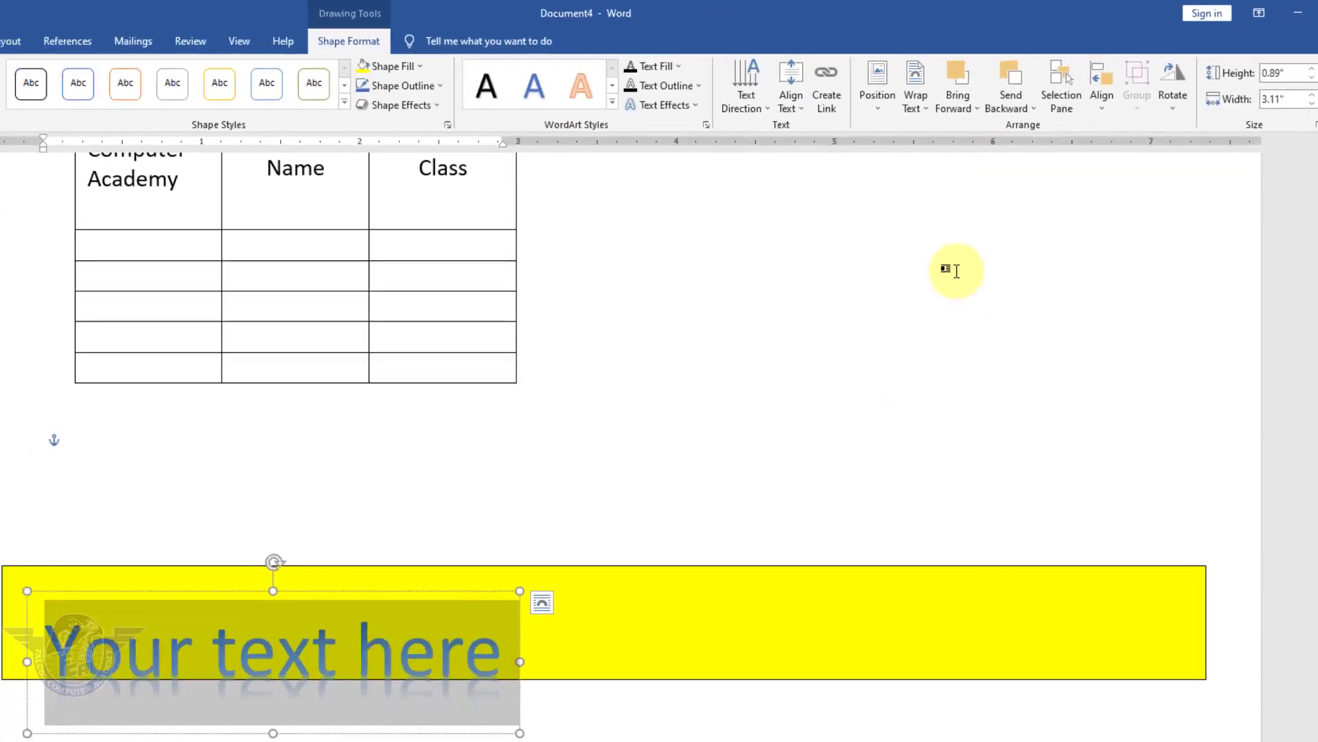
{"action": "type", "text": "Offi"}
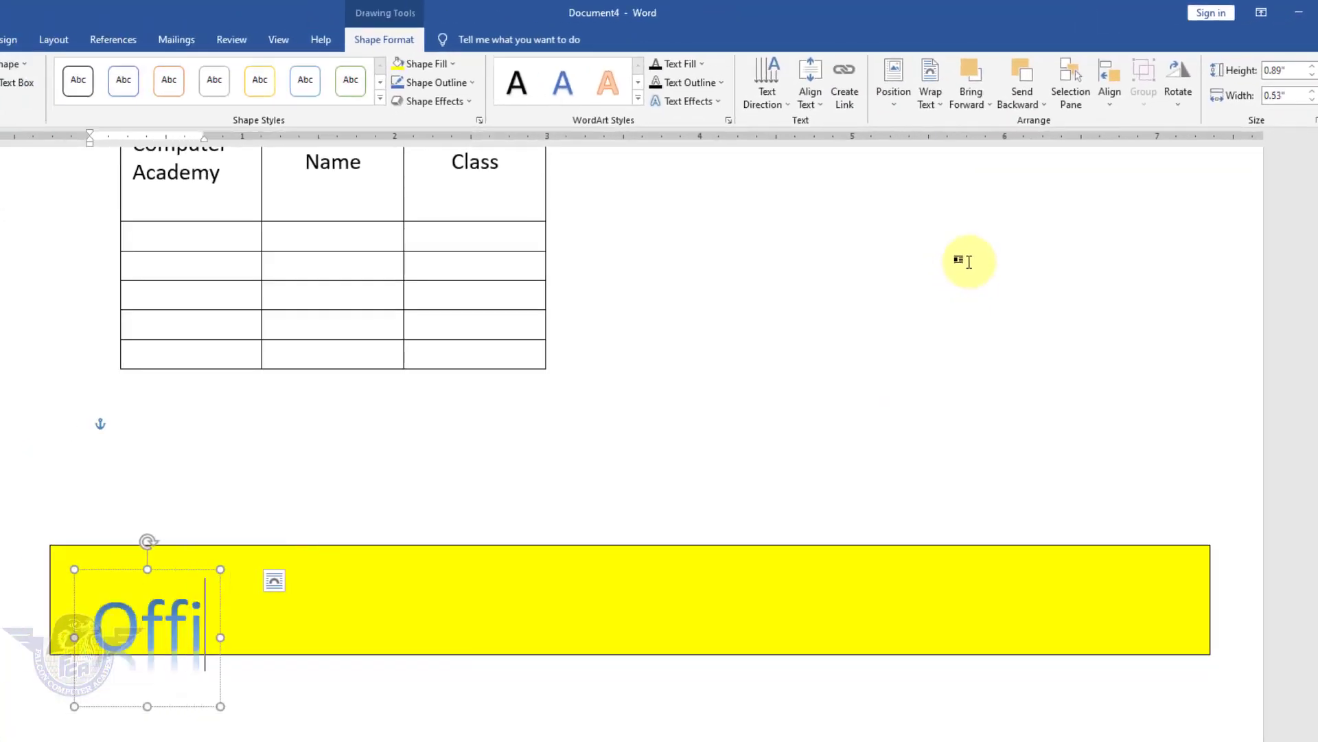
{"action": "type", "text": "ce Management"}
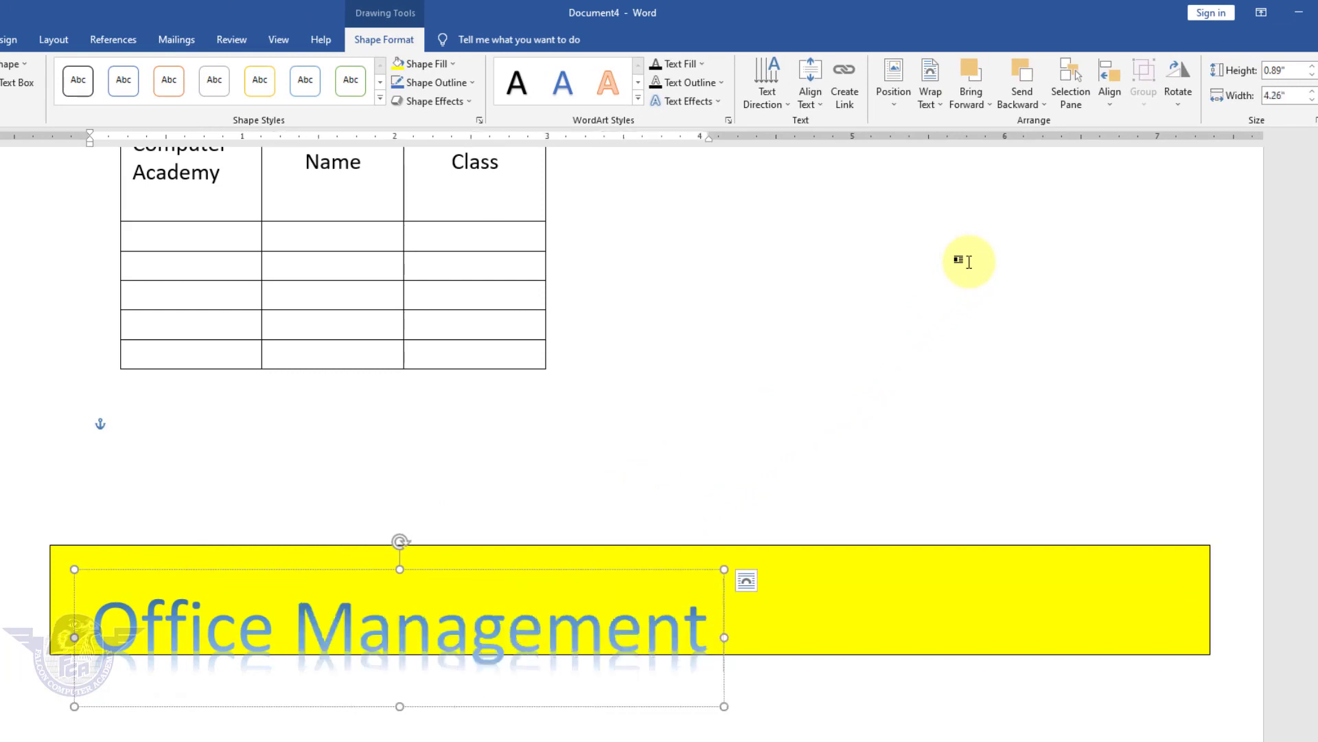
{"action": "left_click_drag", "start_coordinate": [597, 568], "coordinate": [1000, 323]}
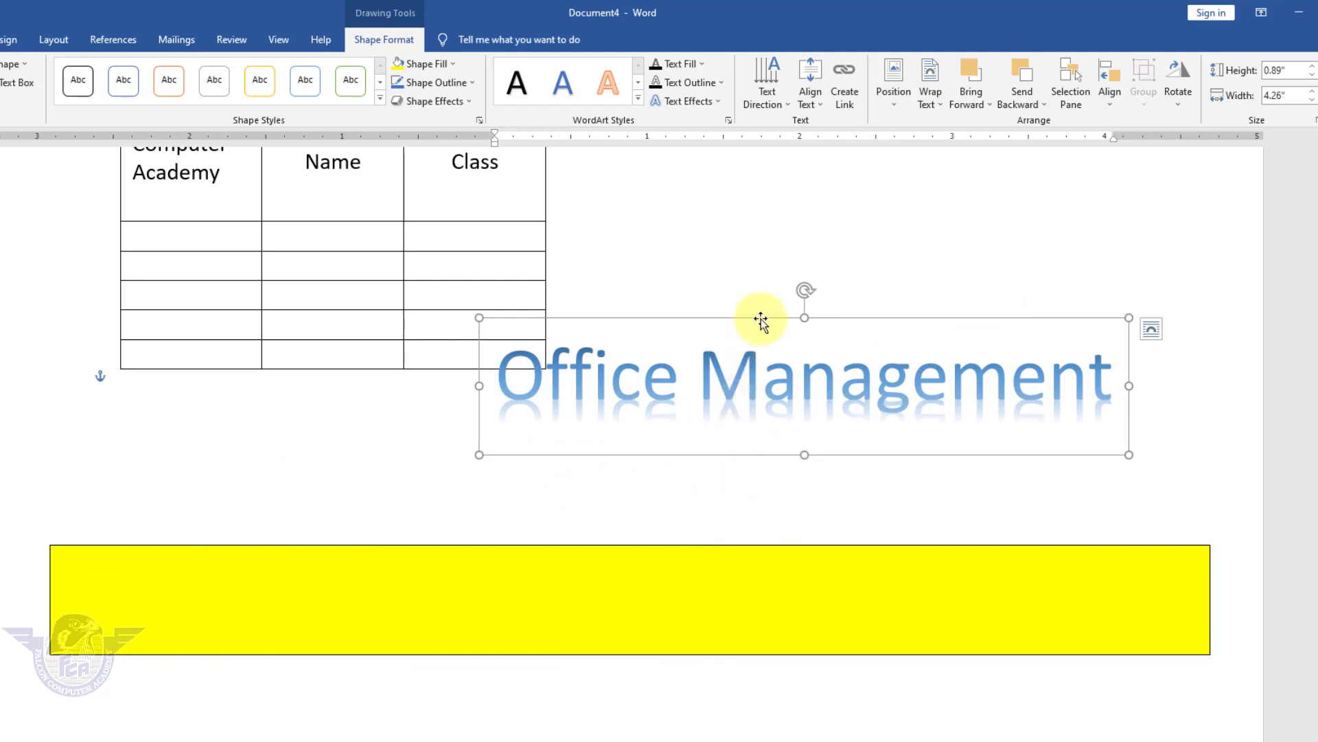
Select the WordArt with the yellow banner and apply Align Middle and Align Center.
{"action": "key", "text": "shift"}
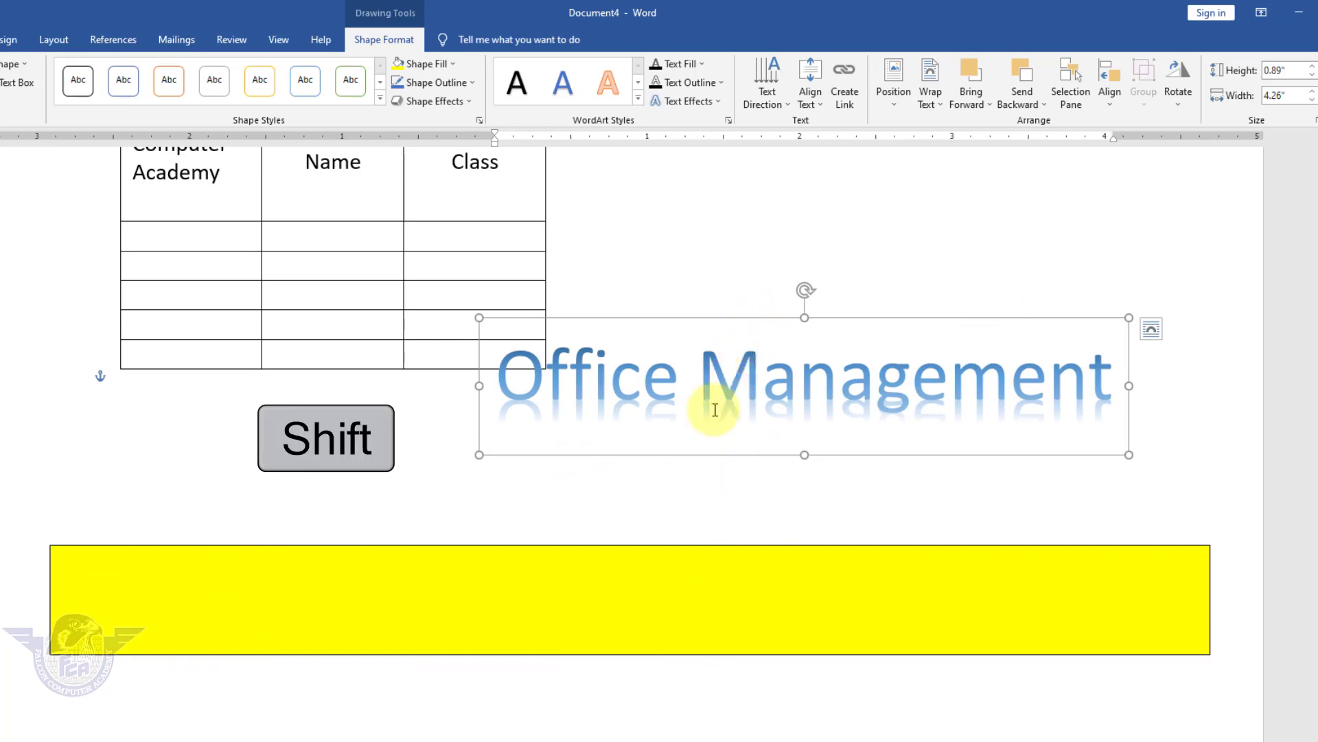
{"action": "left_click", "coordinate": [660, 581], "text": "shift"}
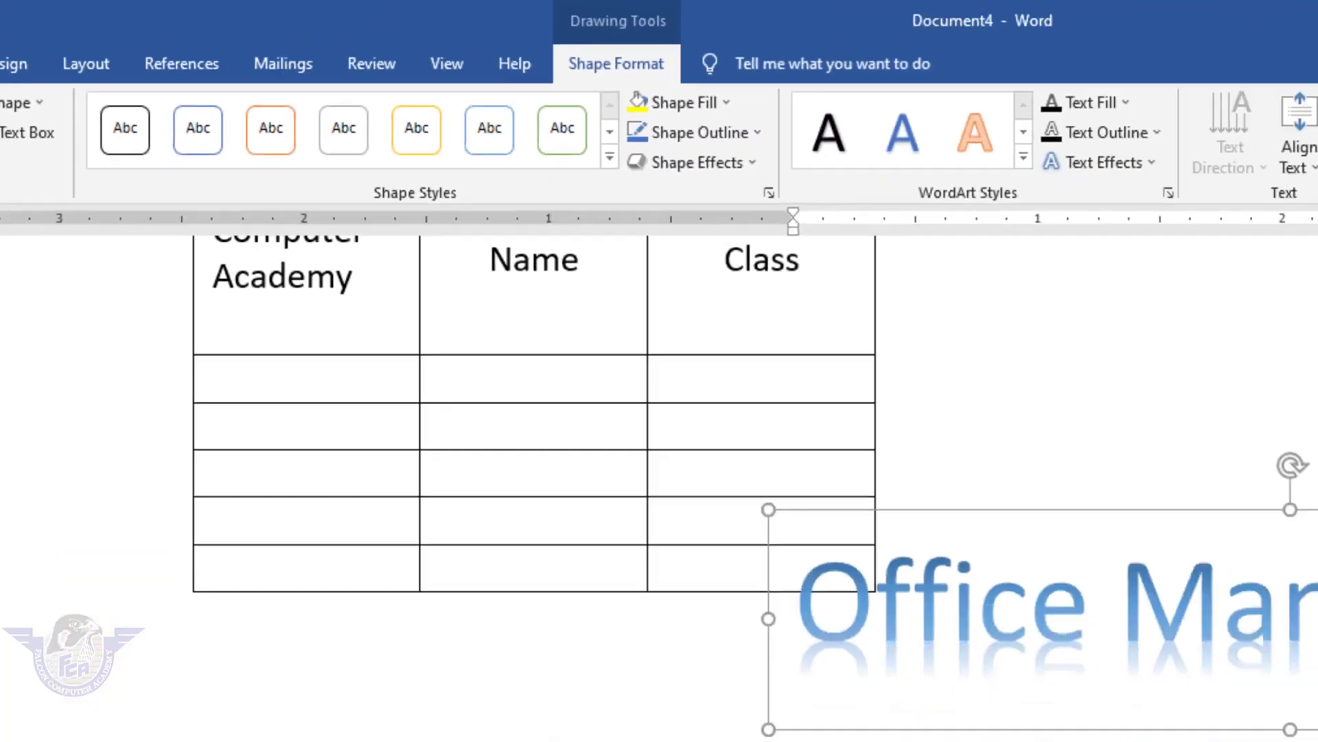
{"action": "left_click", "coordinate": [1137, 97]}
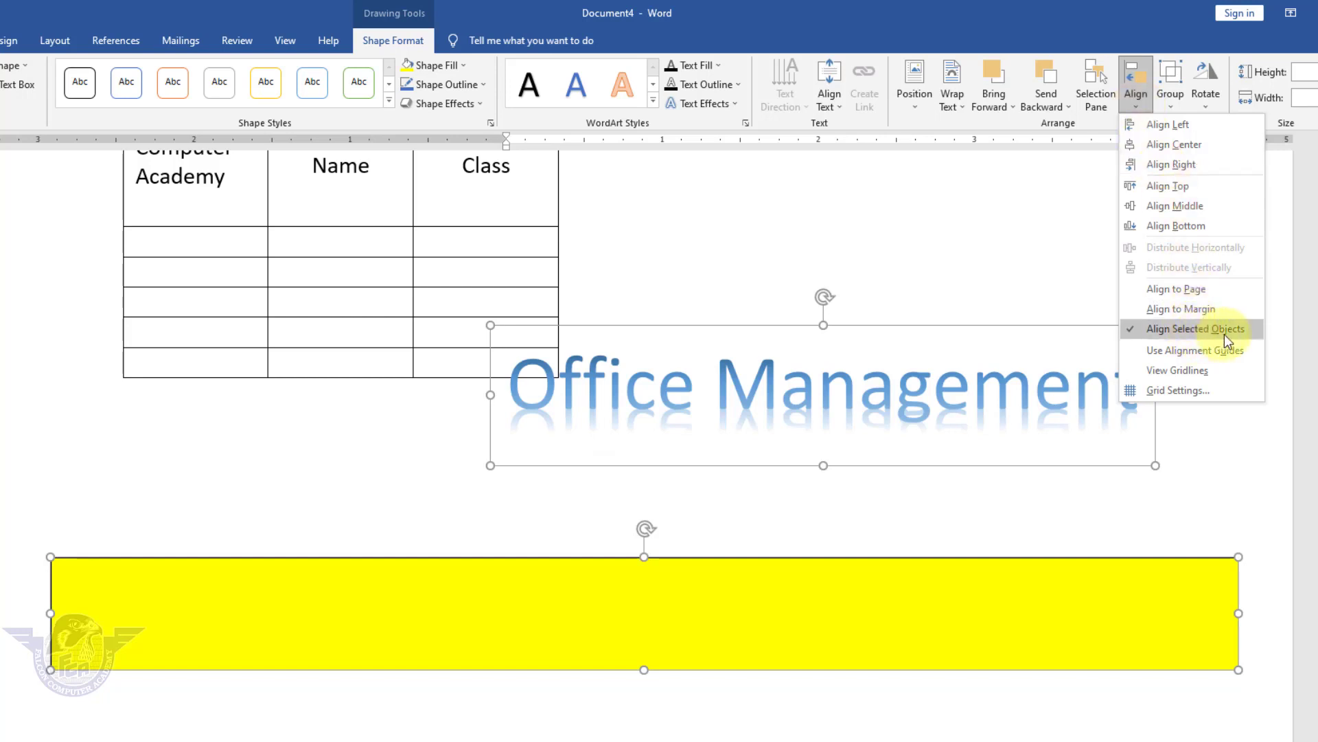
{"action": "left_click", "coordinate": [1187, 206]}
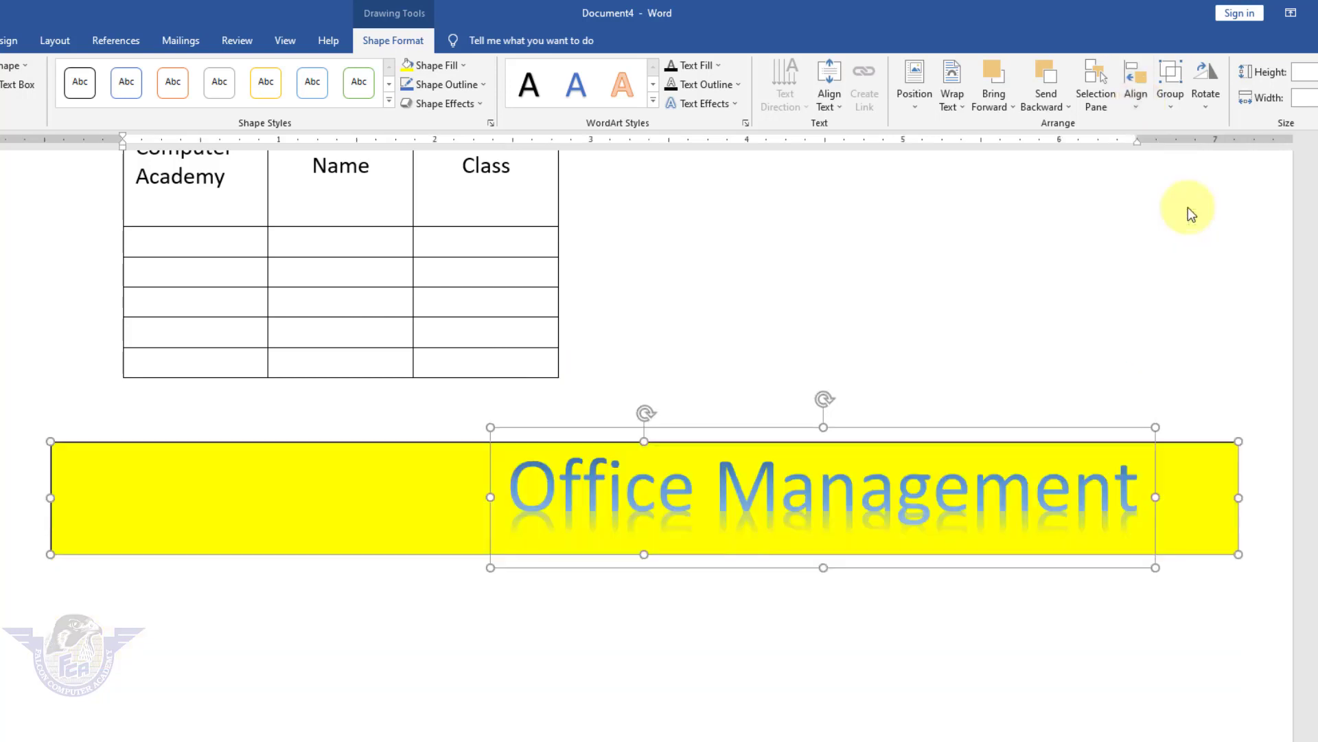
{"action": "left_click", "coordinate": [1137, 106]}
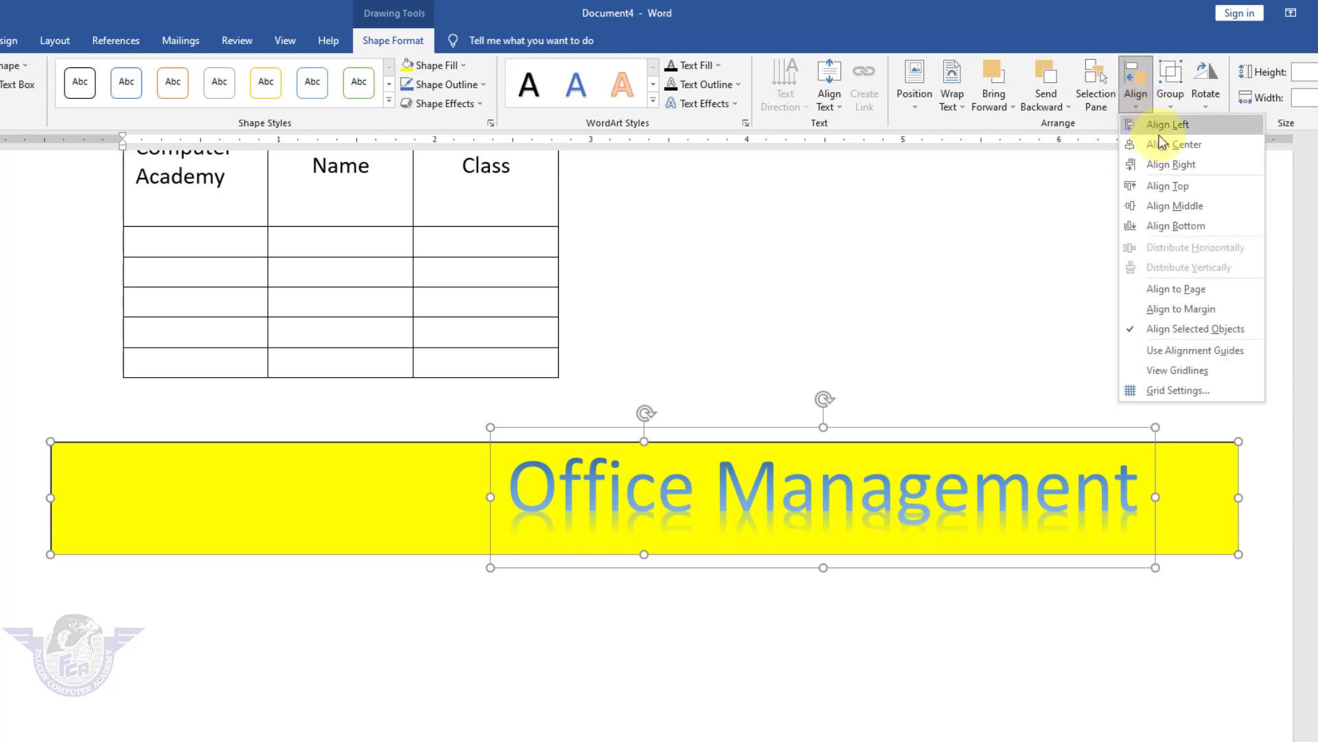
{"action": "left_click", "coordinate": [1168, 142]}
{"action": "left_click", "coordinate": [1068, 626]}
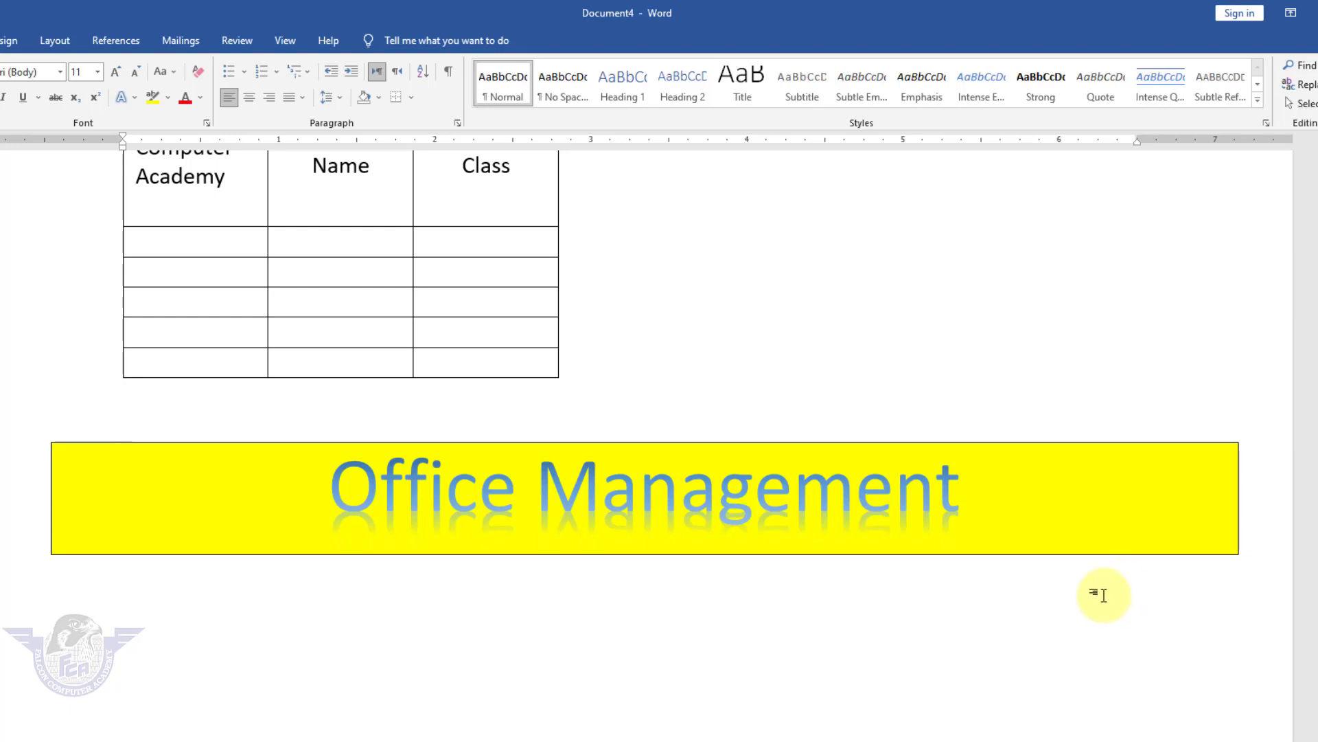
Type 'Falcon Computer Academy' below the banner, then generate sample paragraphs with =rand().
{"action": "scroll", "coordinate": [643, 535], "scroll_direction": "down", "scroll_amount": 3}
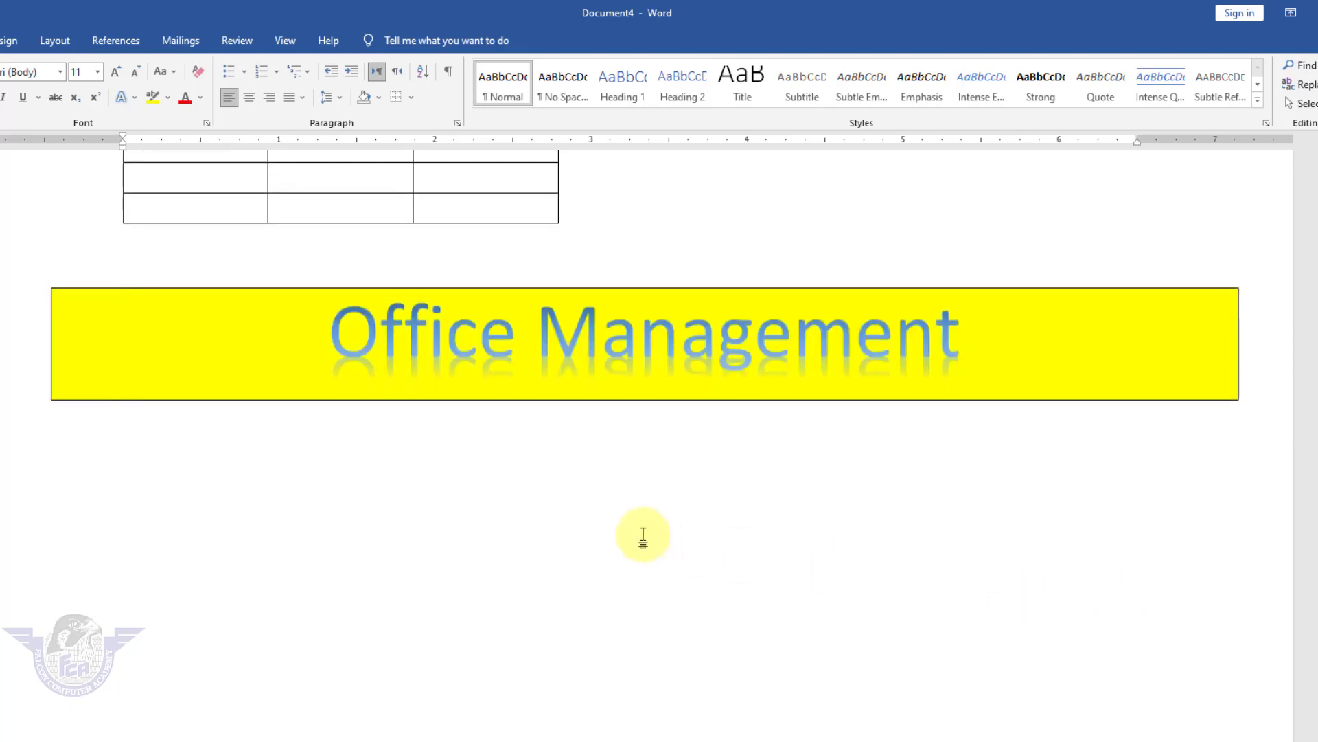
{"action": "key", "text": "Down"}
{"action": "key", "text": "Down"}
{"action": "key", "text": "Down"}
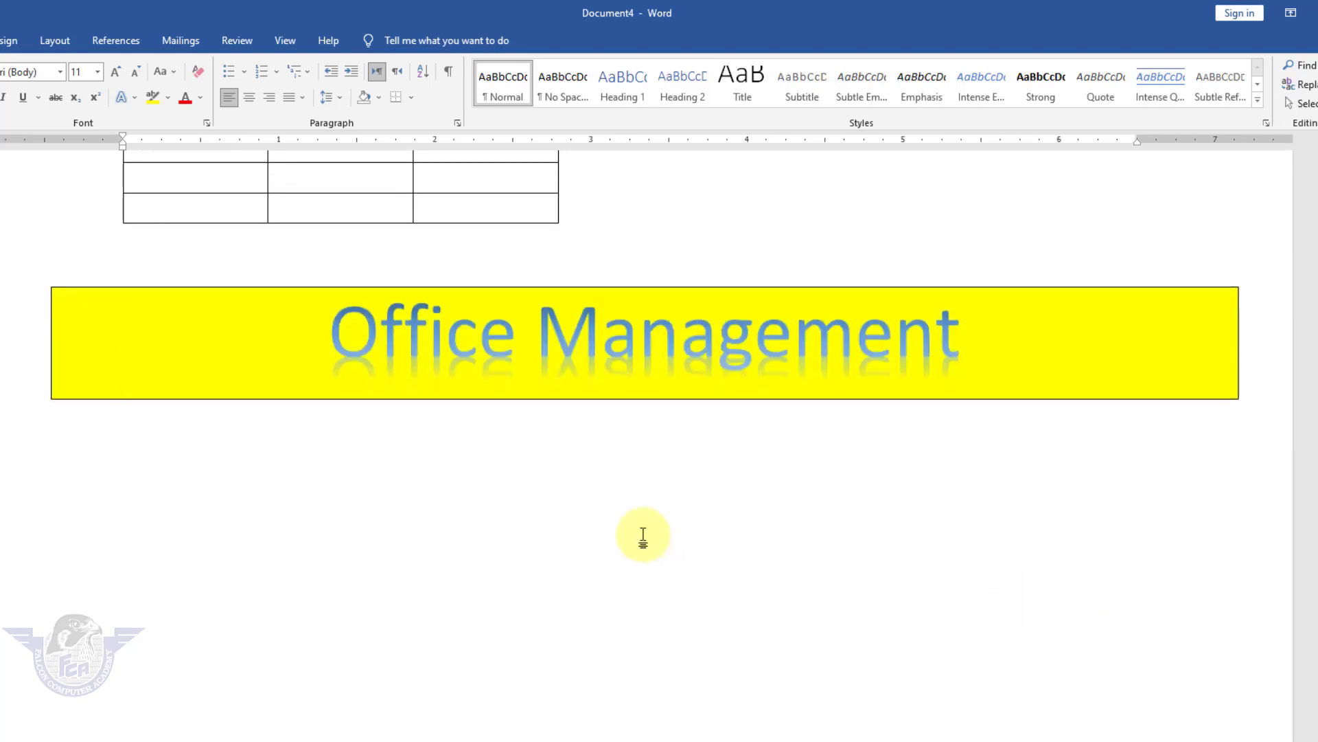
{"action": "type", "text": "Falcon Computer Academy"}
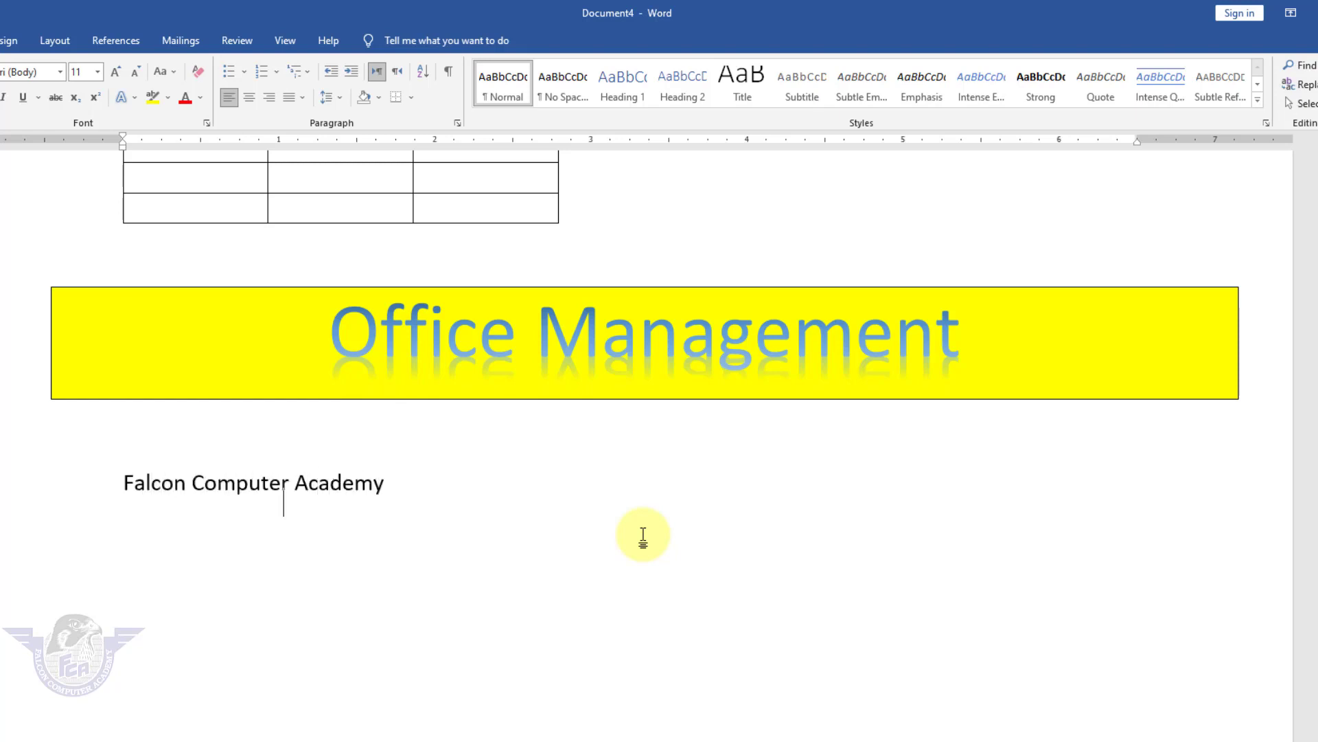
{"action": "key", "text": "Return"}
{"action": "type", "text": "=rand()"}
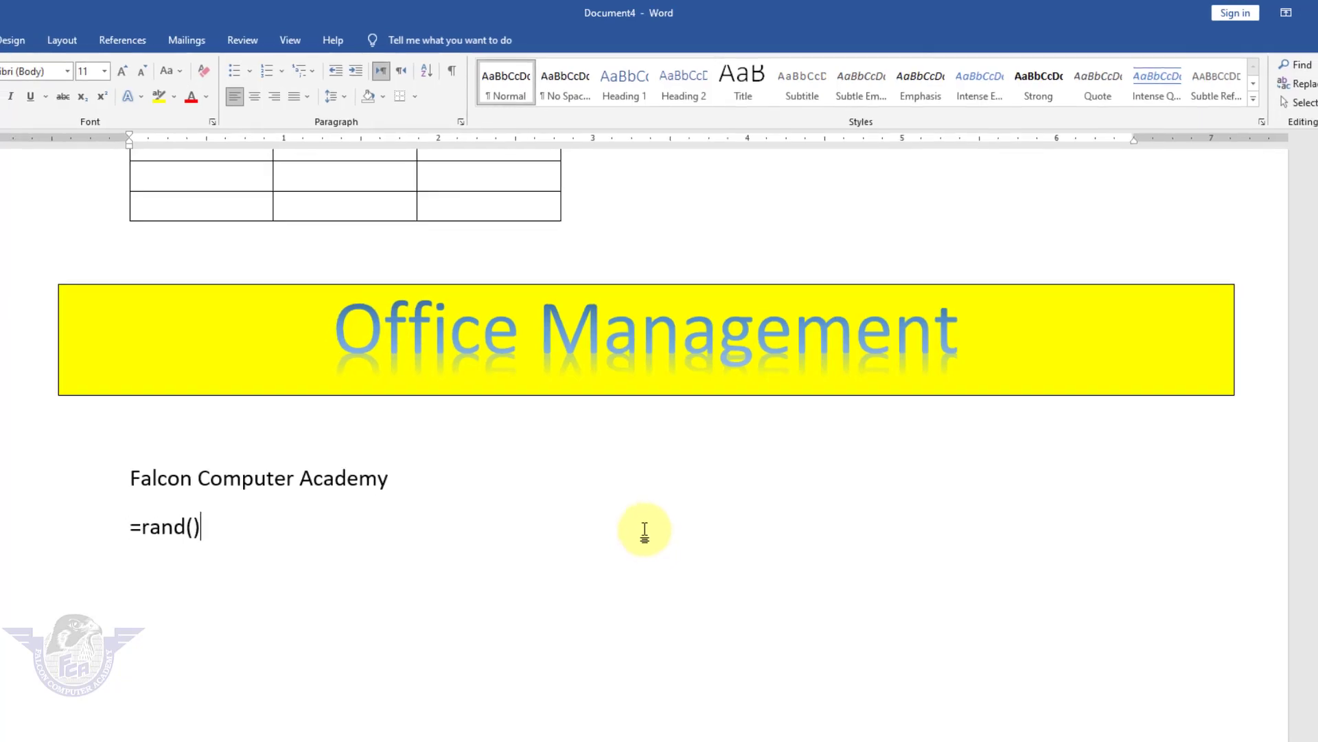
{"action": "key", "text": "Return"}
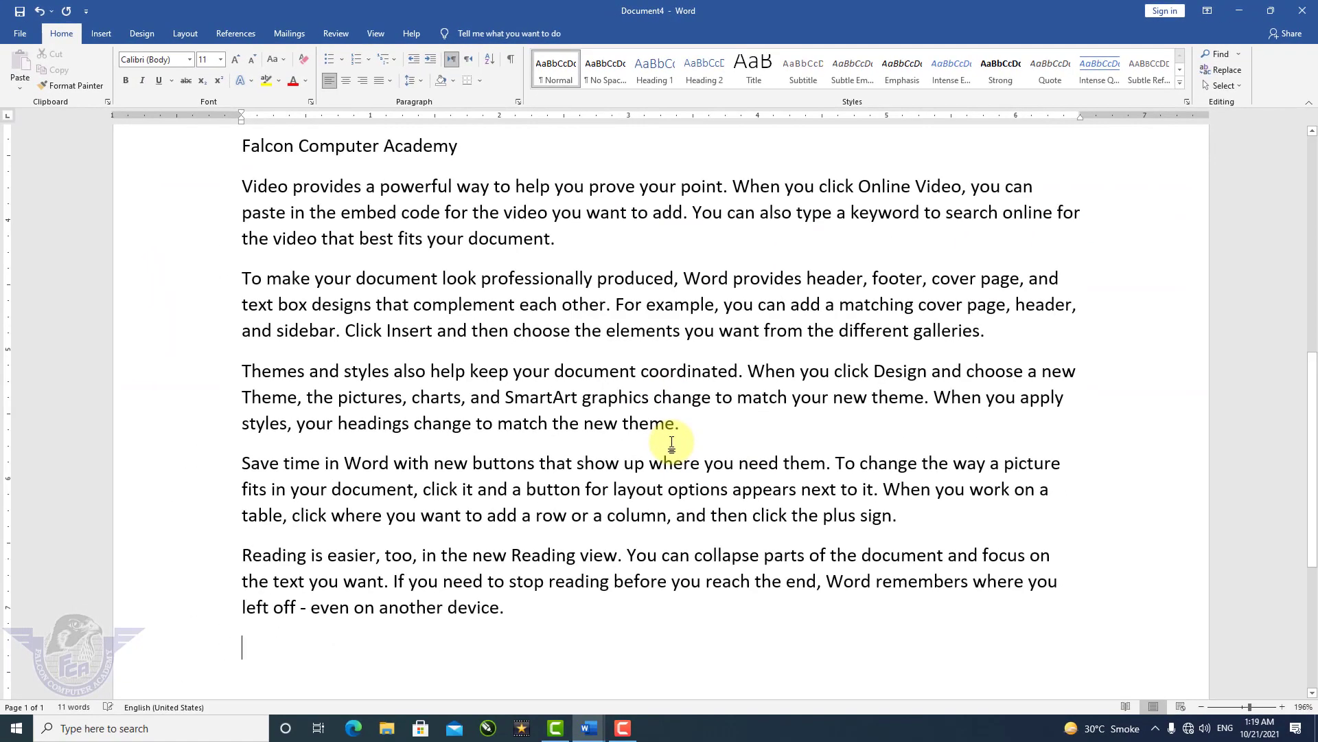
Try center and right alignment on the Falcon Computer Academy heading, leaving it left-aligned.
{"action": "scroll", "coordinate": [668, 456], "scroll_direction": "down", "scroll_amount": 2}
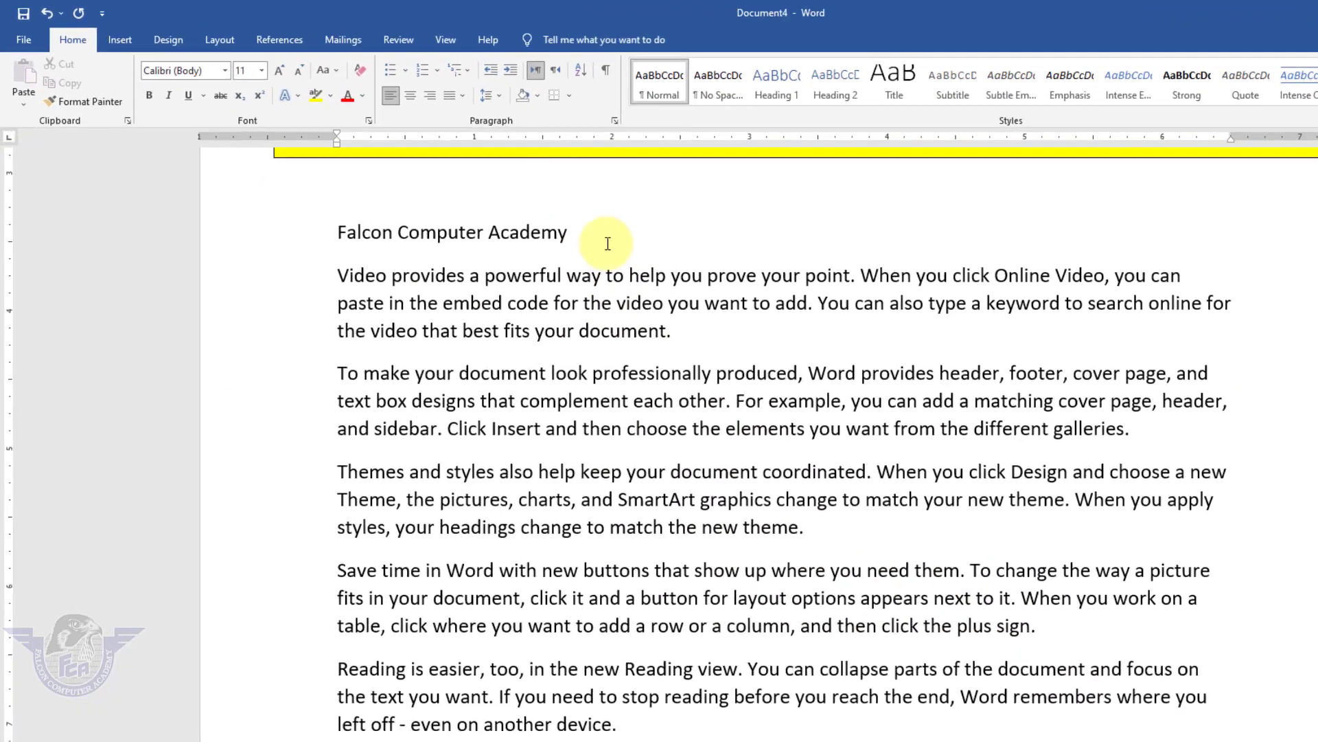
{"action": "left_click_drag", "start_coordinate": [607, 244], "coordinate": [340, 232]}
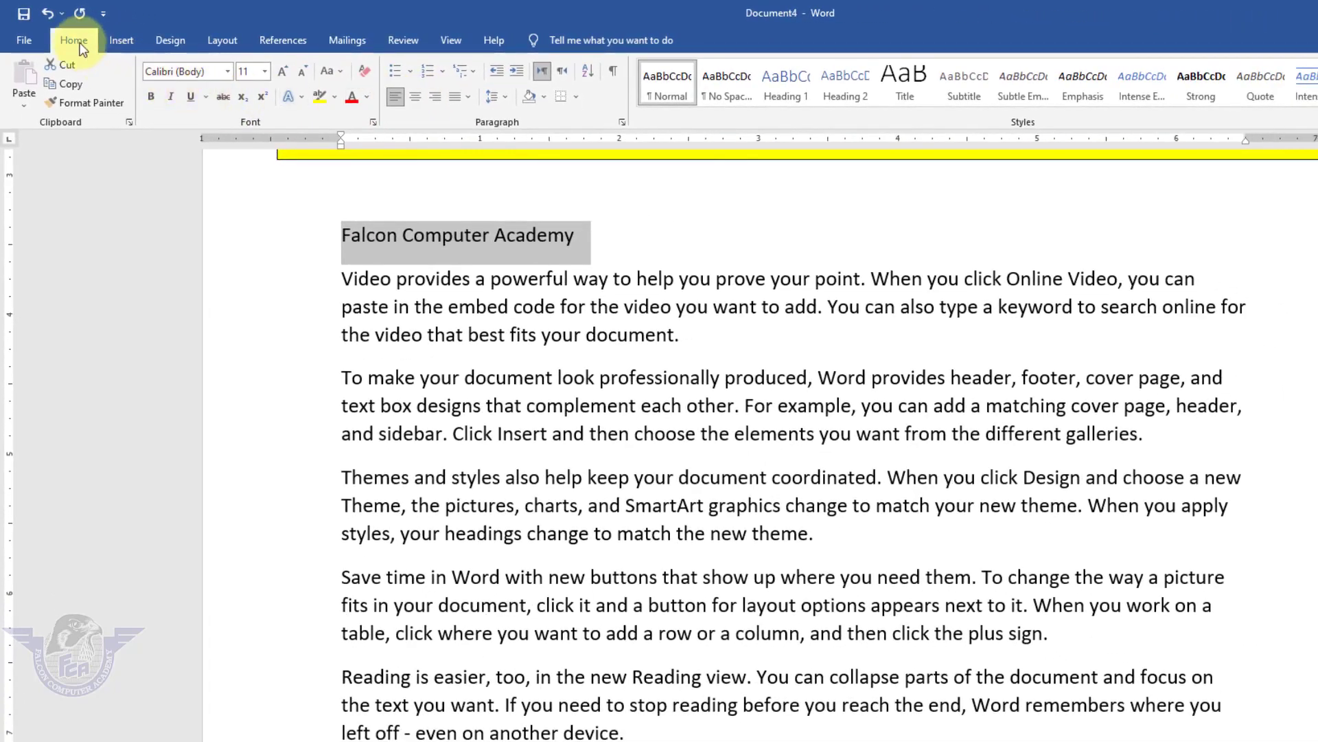
{"action": "left_click", "coordinate": [416, 98]}
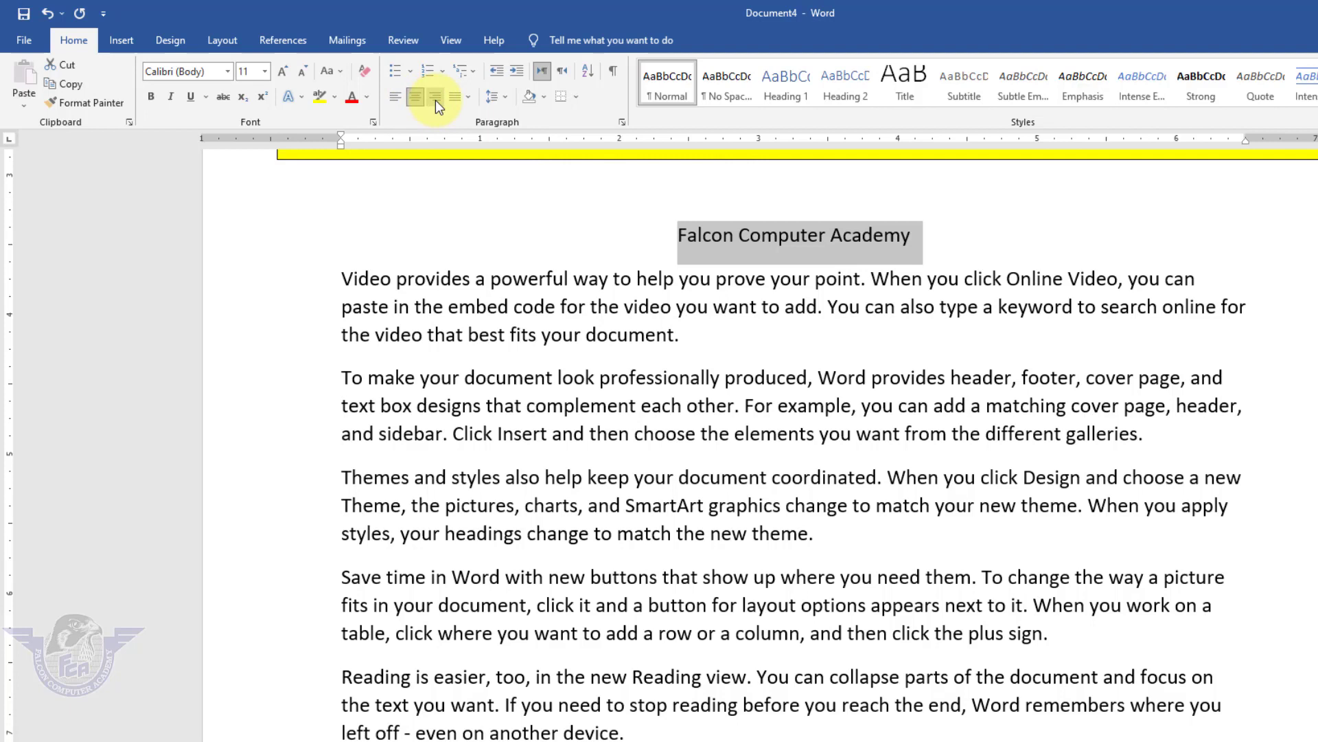
{"action": "left_click", "coordinate": [435, 98]}
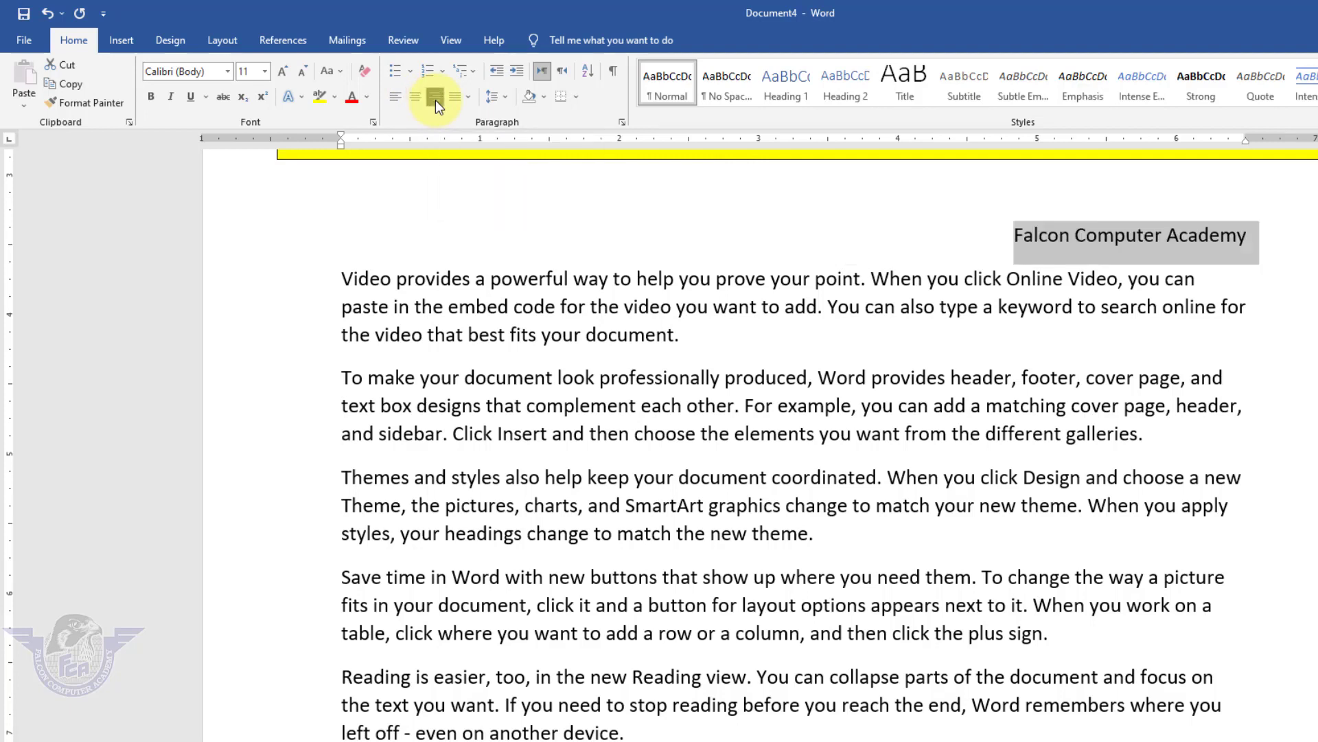
{"action": "left_click", "coordinate": [398, 99]}
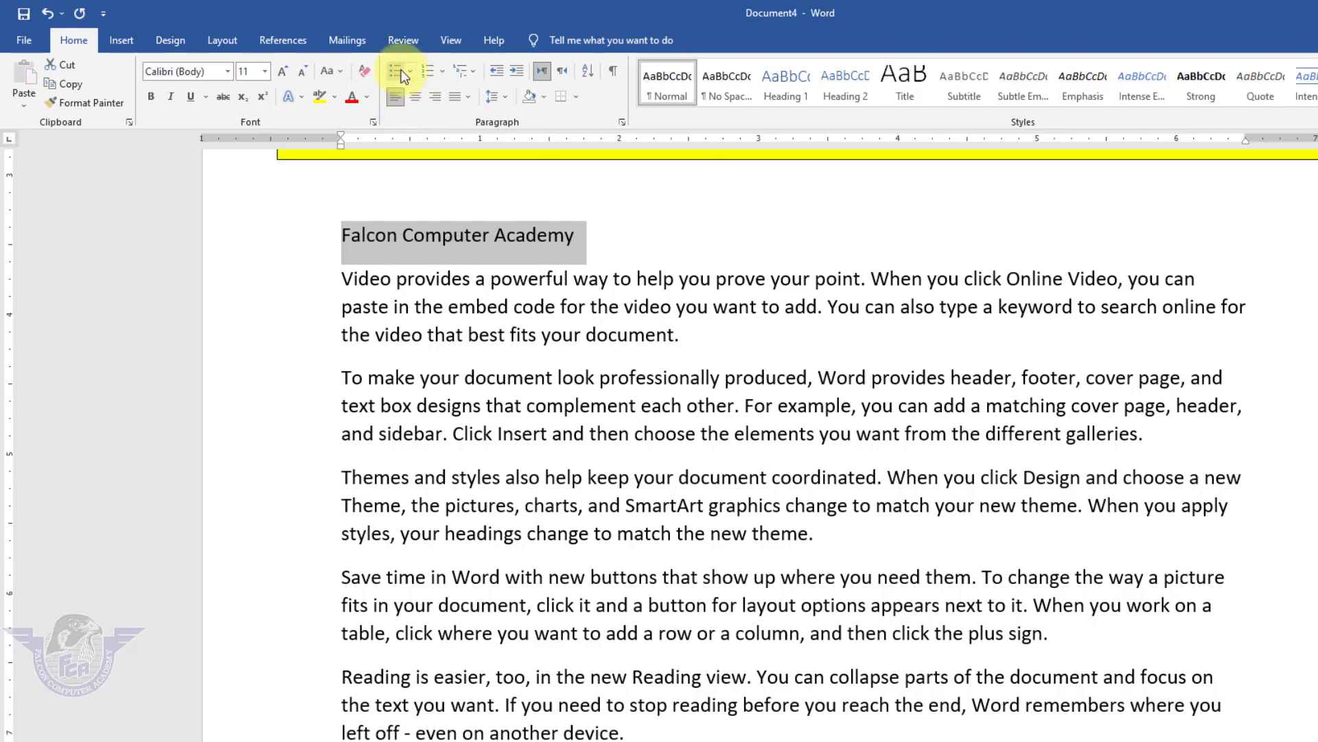
Justify the five sample-text paragraphs.
{"action": "left_click_drag", "start_coordinate": [555, 650], "coordinate": [292, 254]}
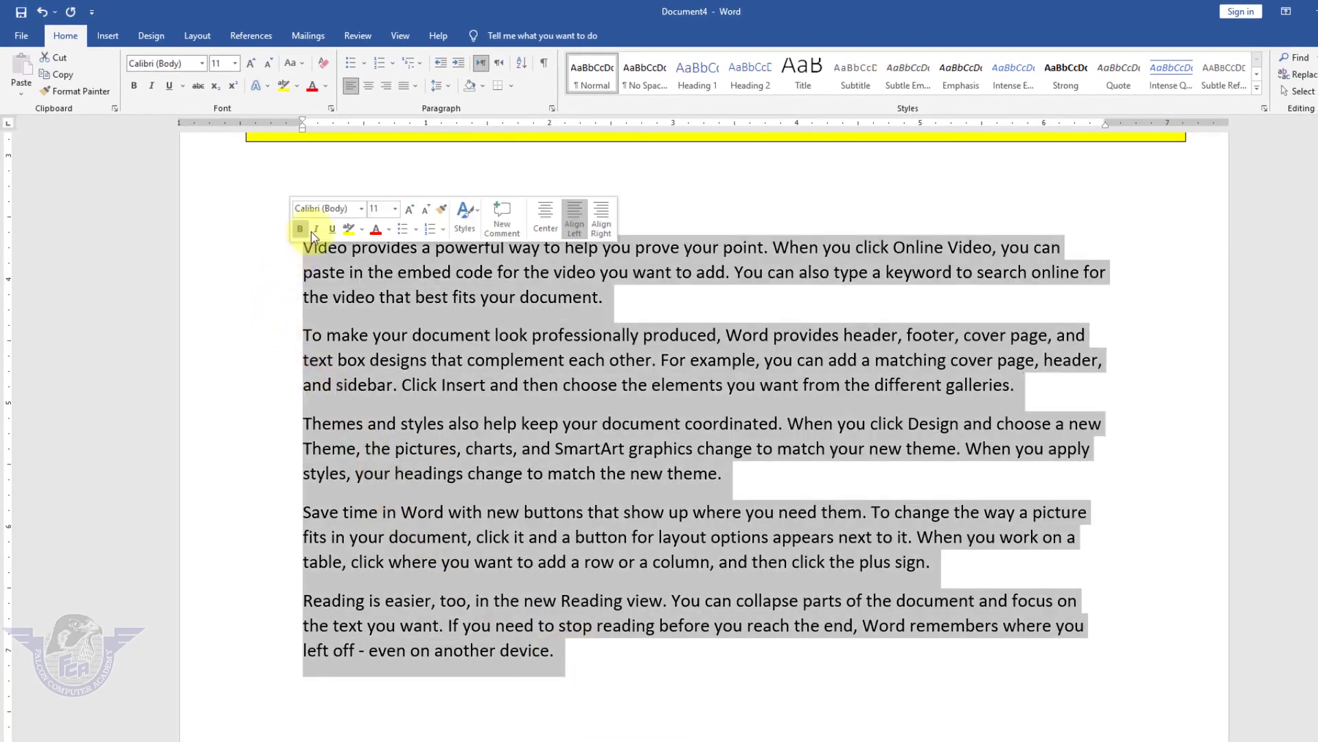
{"action": "left_click", "coordinate": [414, 87]}
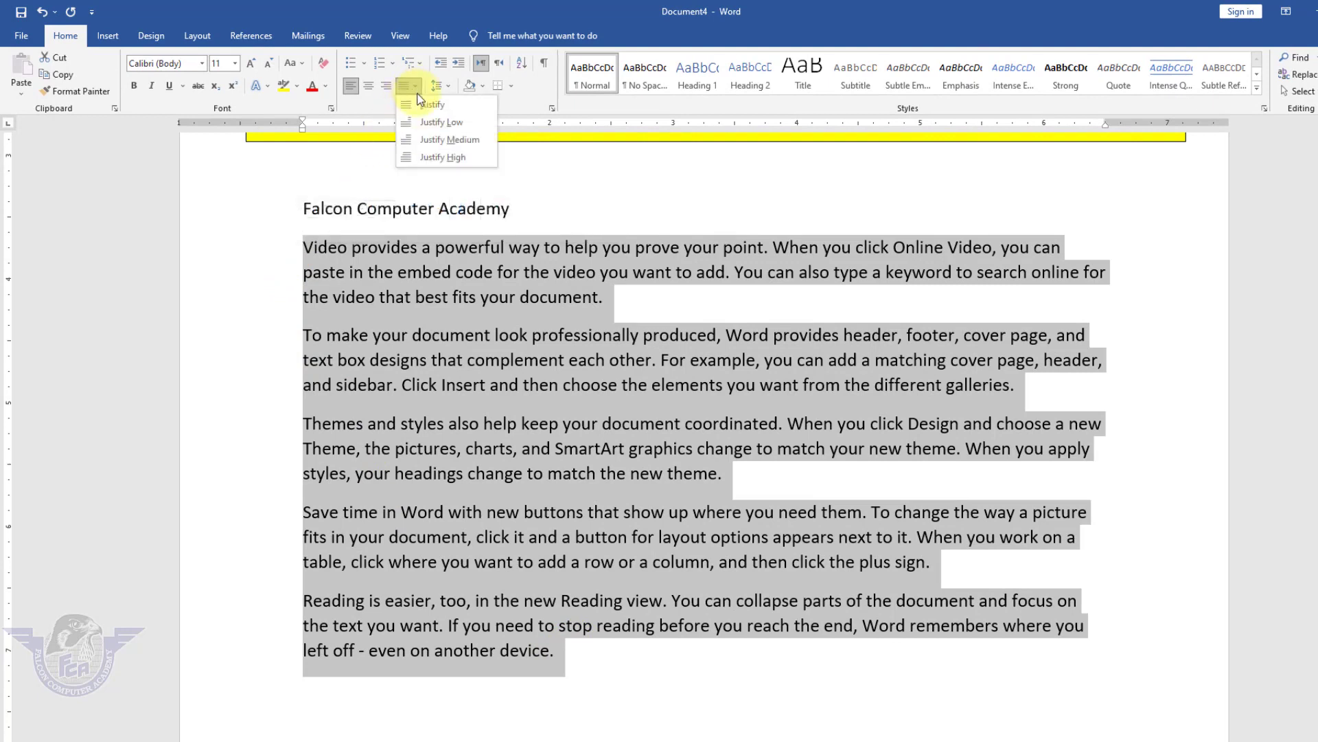
{"action": "left_click", "coordinate": [425, 105]}
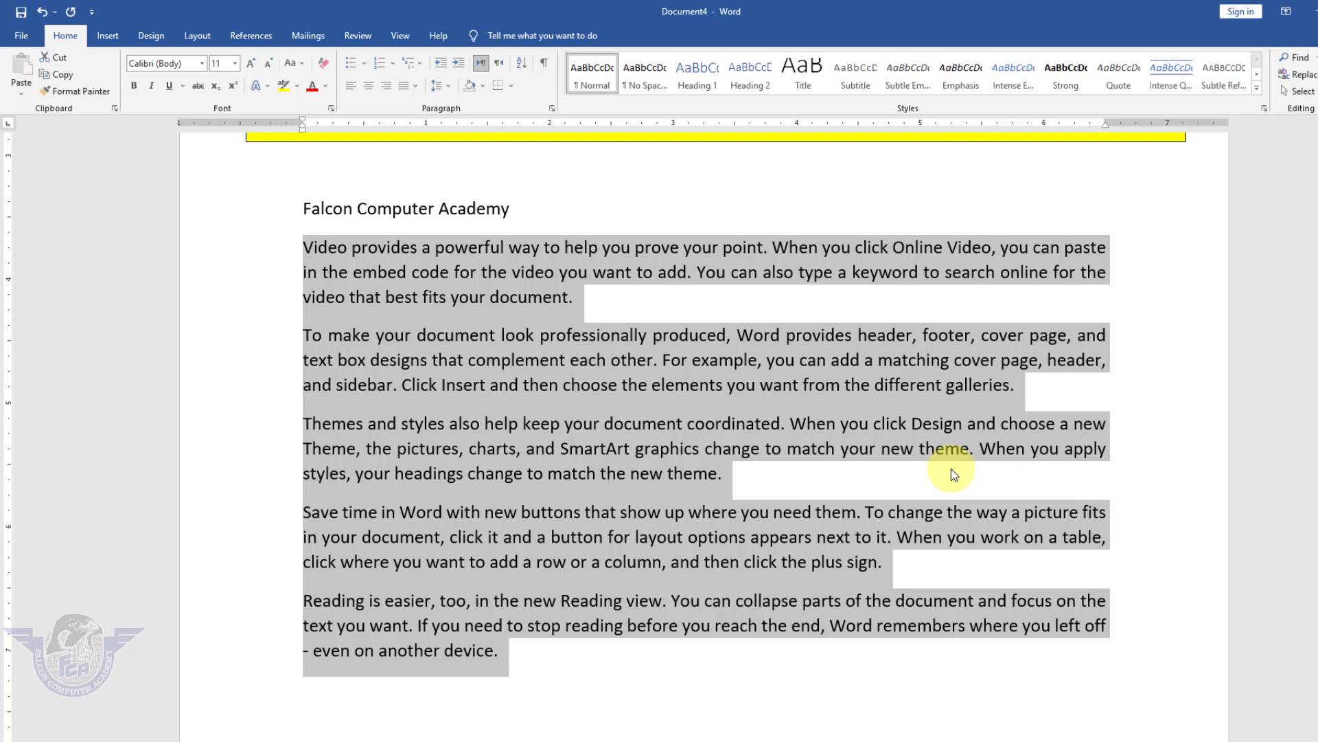
Scroll to the top of Document4 and switch to Document3 with Alt+Tab.
{"action": "scroll", "coordinate": [748, 478], "scroll_direction": "up", "scroll_amount": 1}
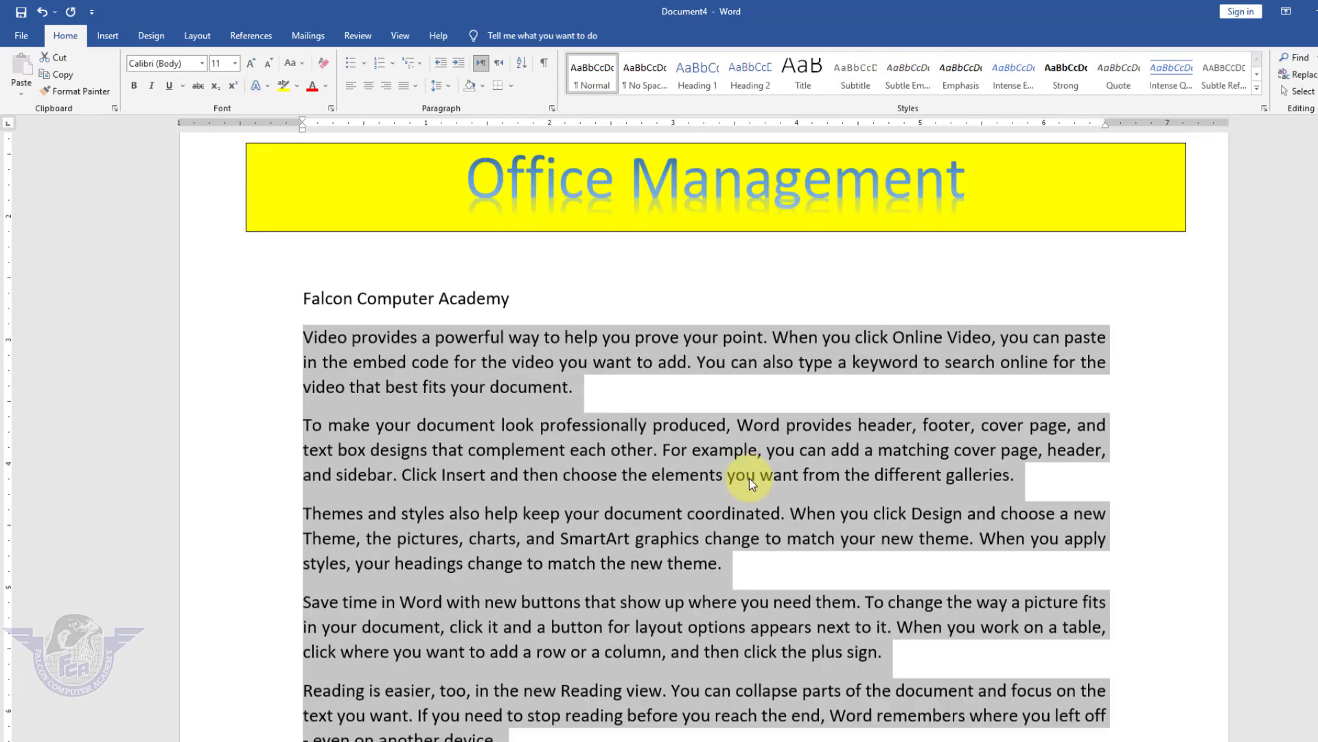
{"action": "scroll", "coordinate": [749, 478], "scroll_direction": "up", "scroll_amount": 4}
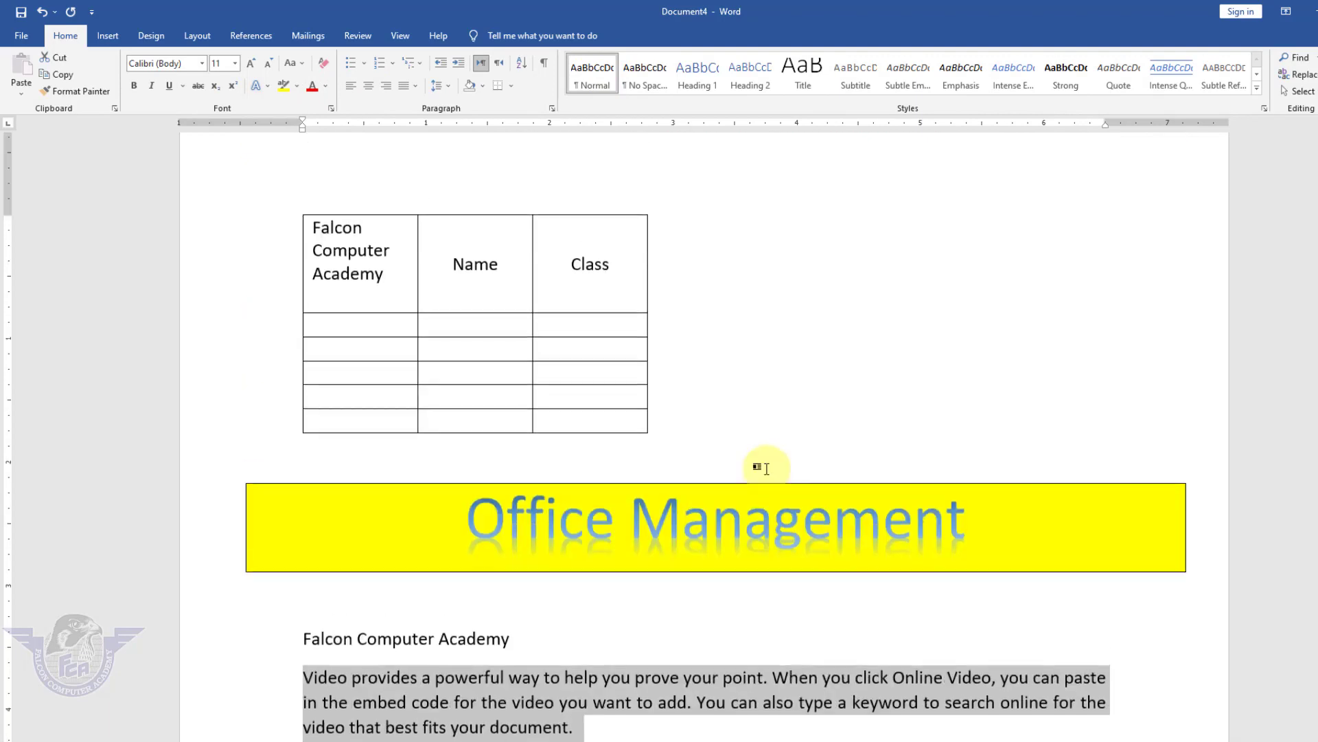
{"action": "scroll", "coordinate": [766, 469], "scroll_direction": "up", "scroll_amount": 1}
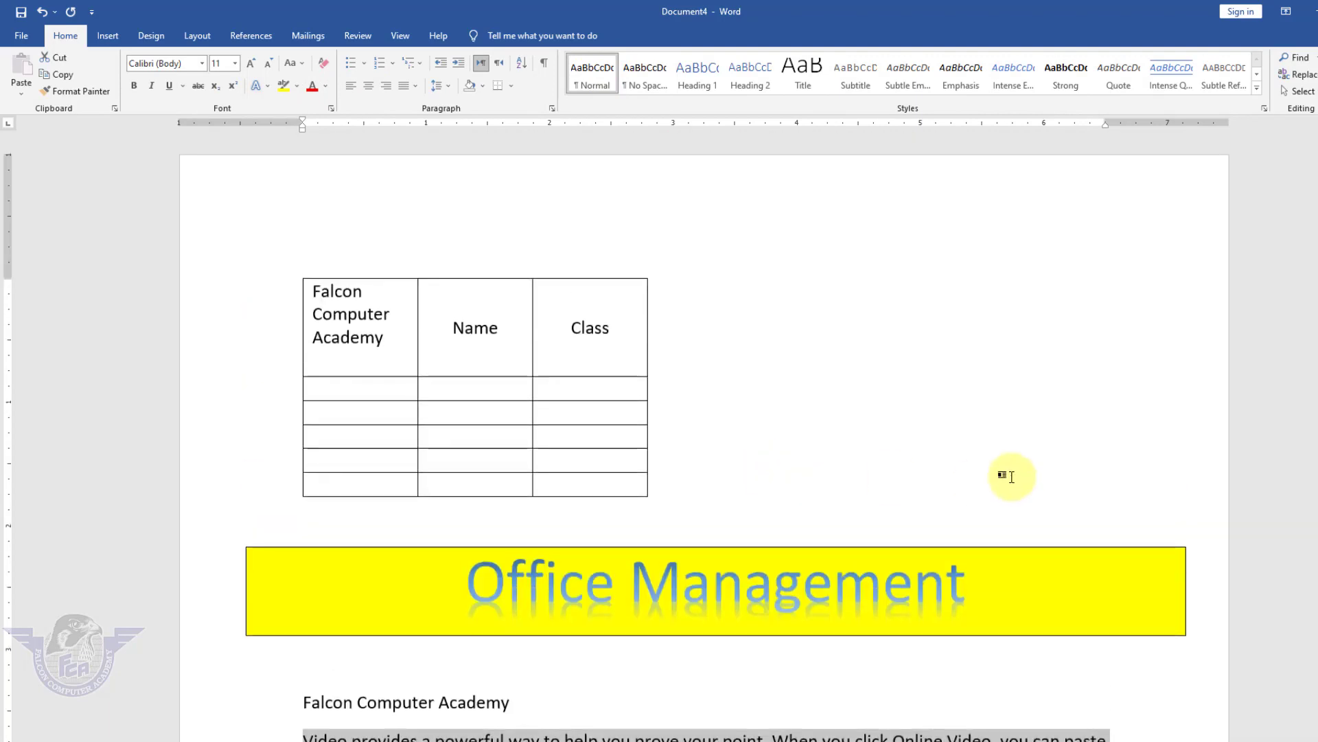
{"action": "key", "text": "alt+Tab"}
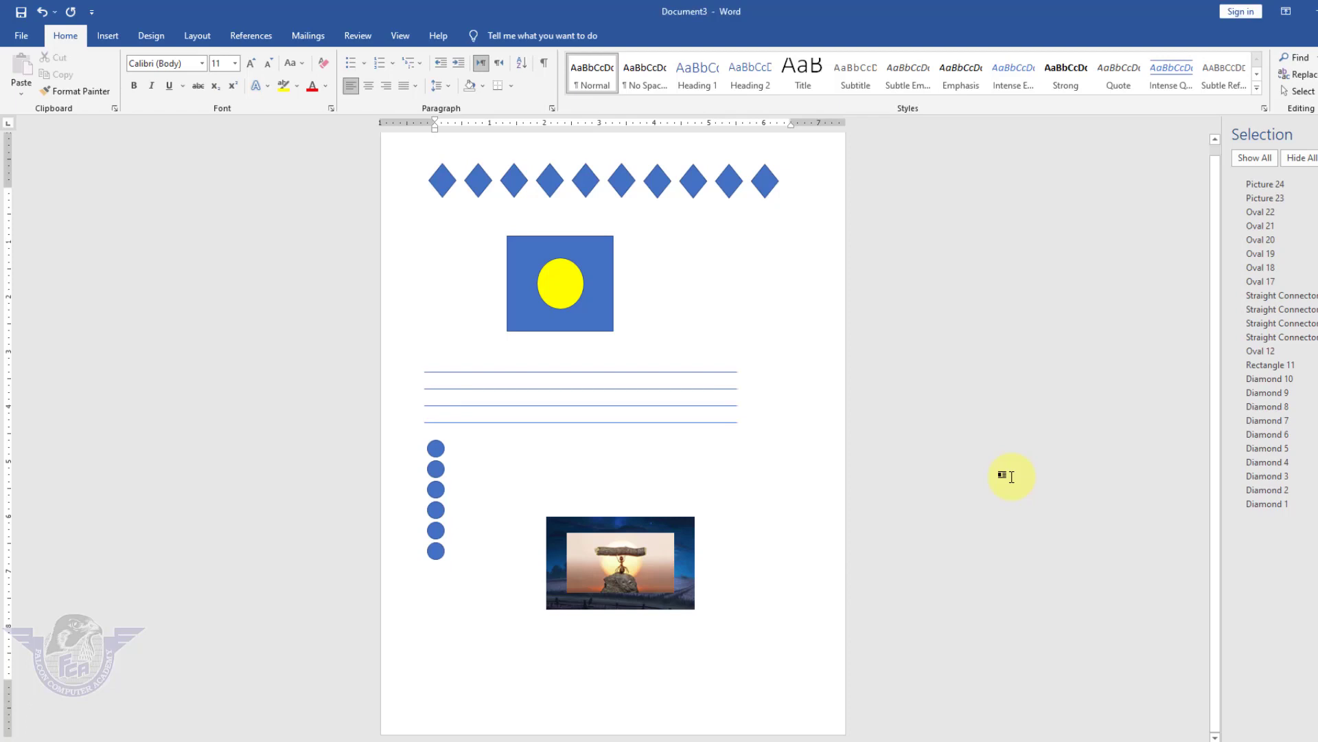